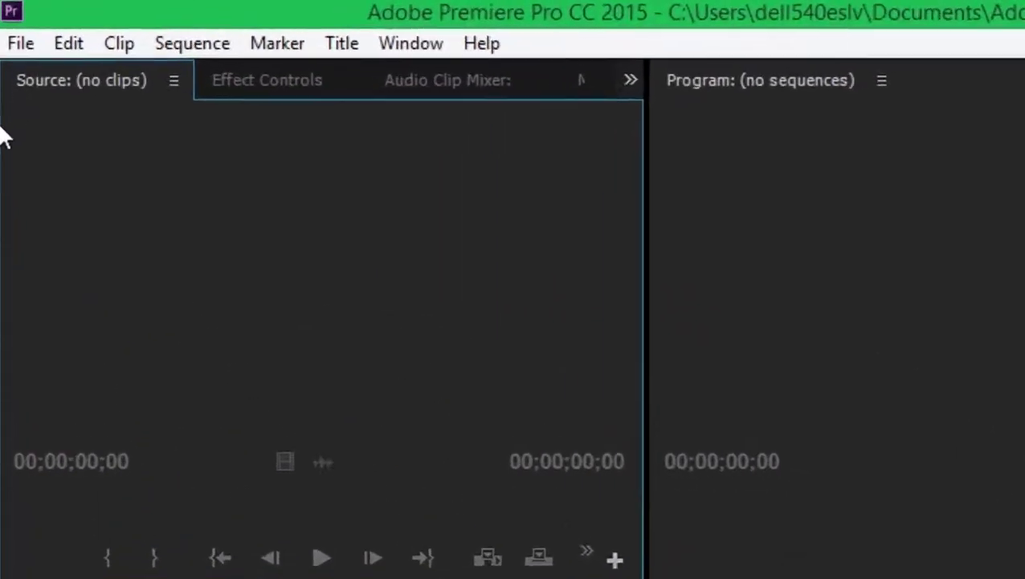
# - Create a new colour matte, keeping the 1920×1080 frame size
pyautogui.click(21, 43)
pyautogui.moveTo(71, 77)
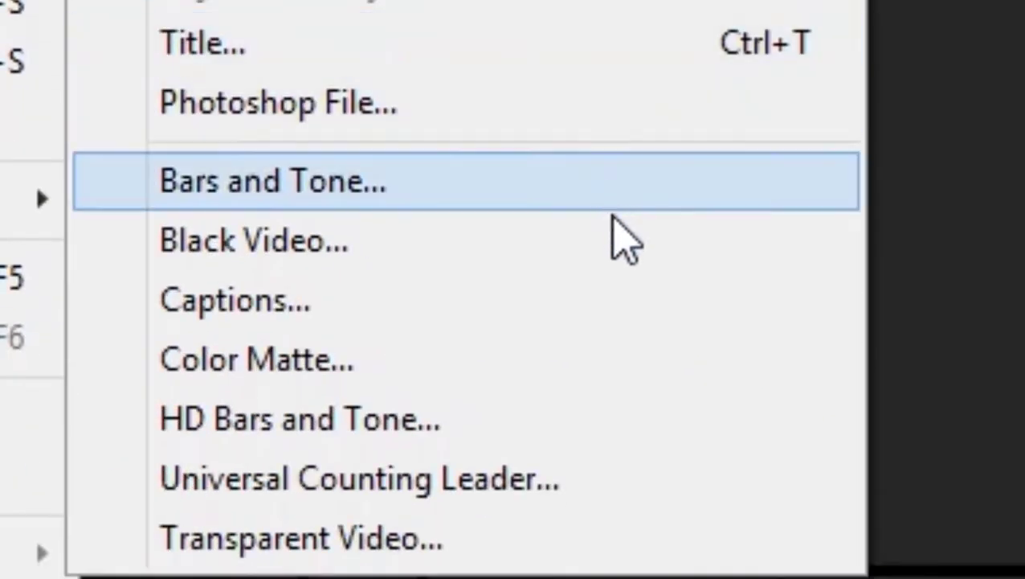
pyautogui.click(639, 337)
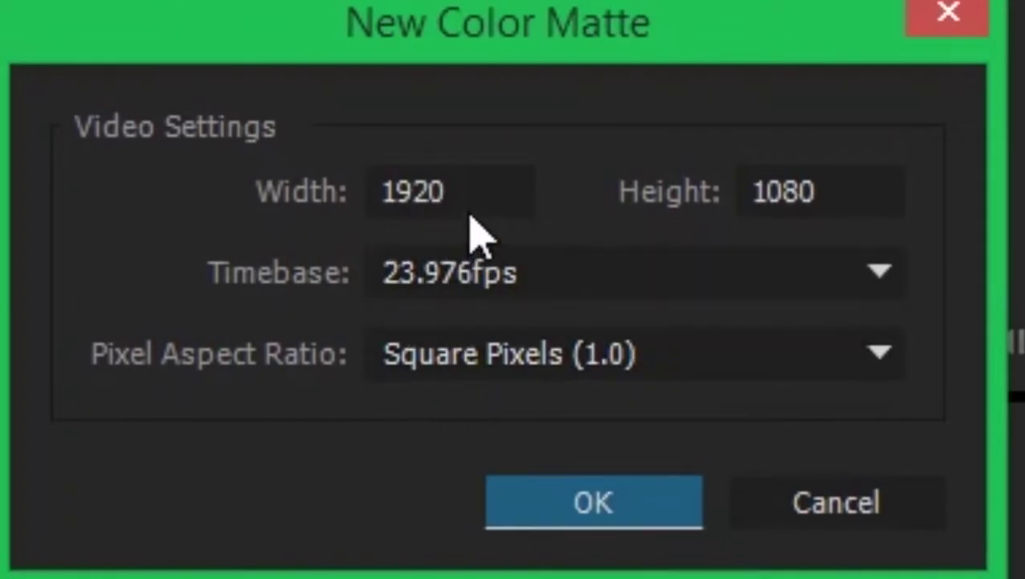
pyautogui.click(469, 199)
pyautogui.click(868, 192)
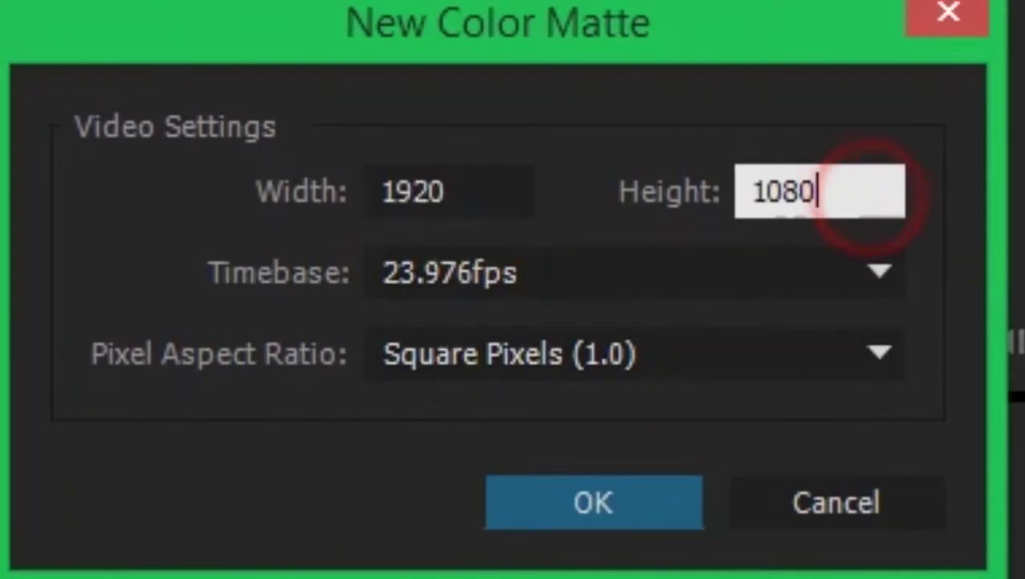
pyautogui.click(593, 503)
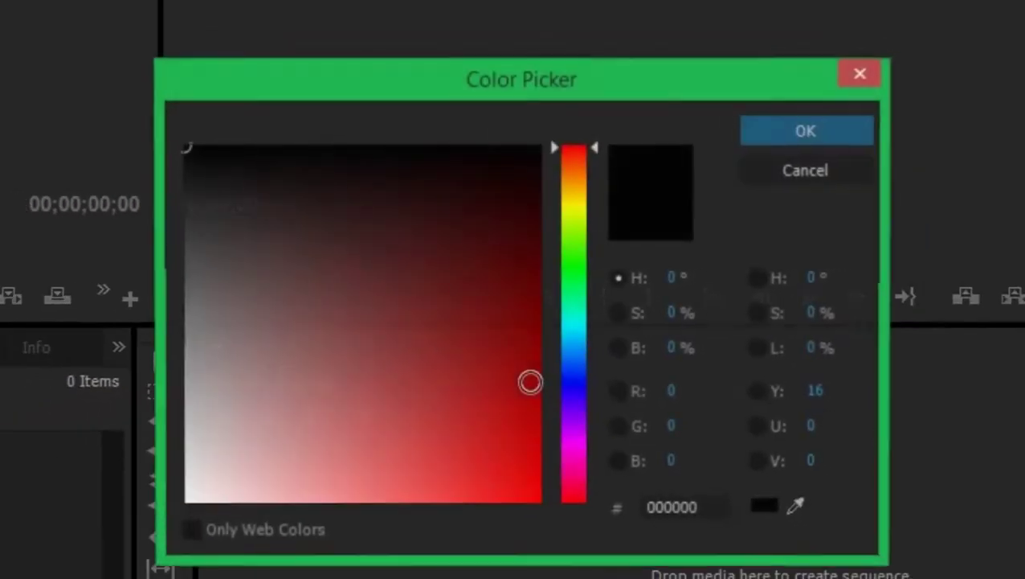
# - Give the matte the dark green colour 276D30 and name it Green Matte
pyautogui.click(387, 299)
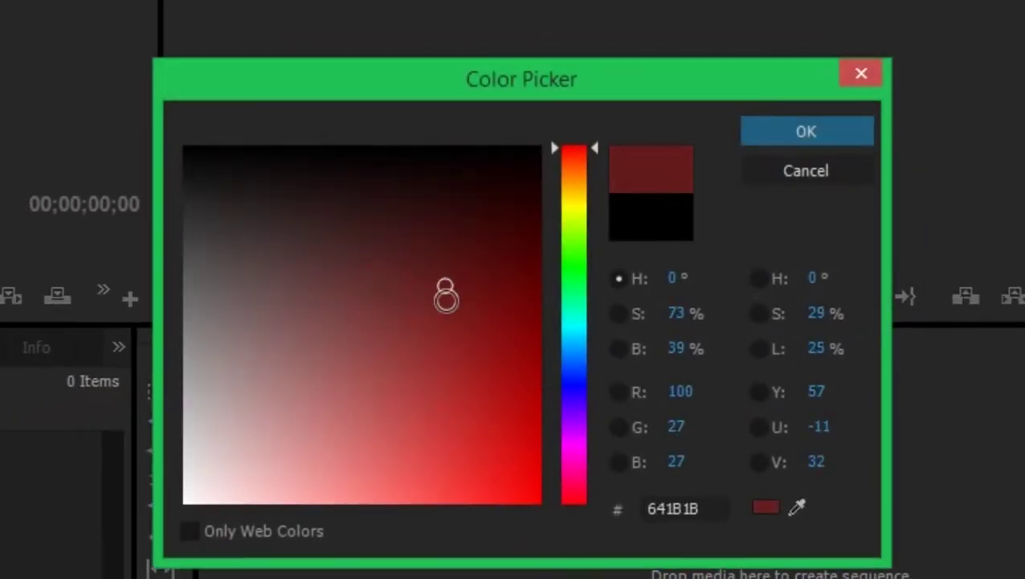
pyautogui.moveTo(446, 298); pyautogui.dragTo(446, 365)
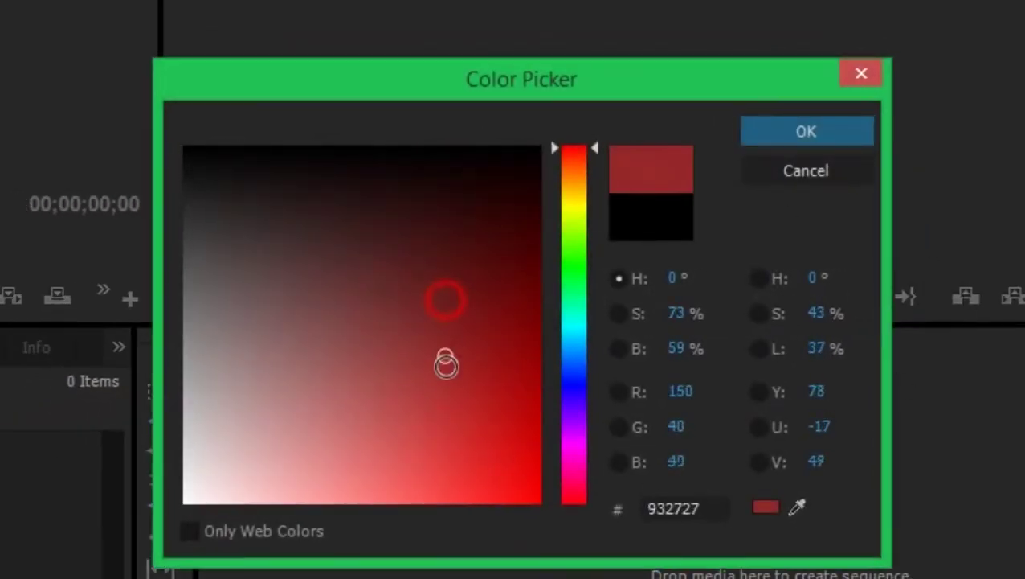
pyautogui.click(569, 272)
pyautogui.moveTo(374, 274); pyautogui.dragTo(394, 301)
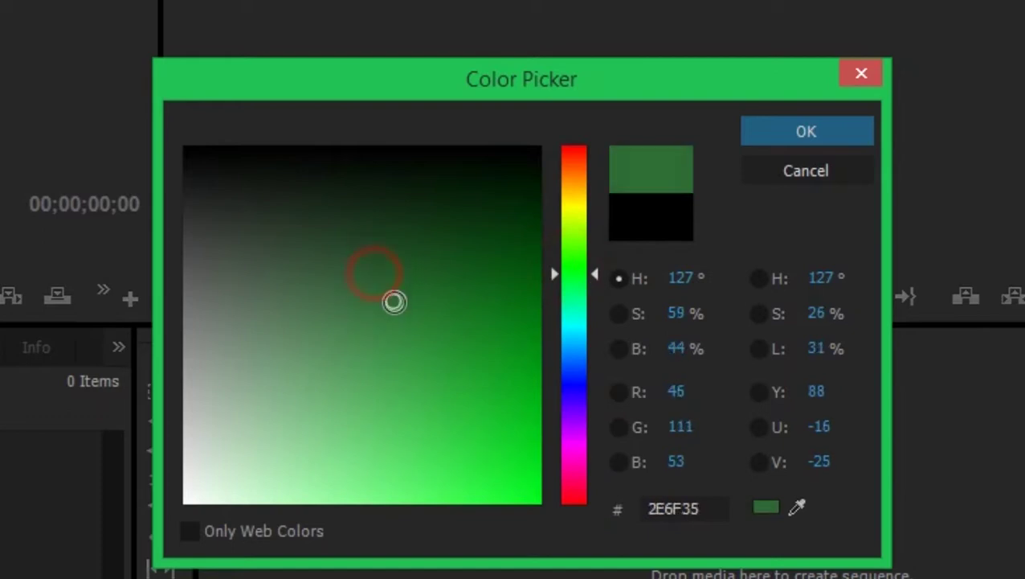
pyautogui.click(806, 131)
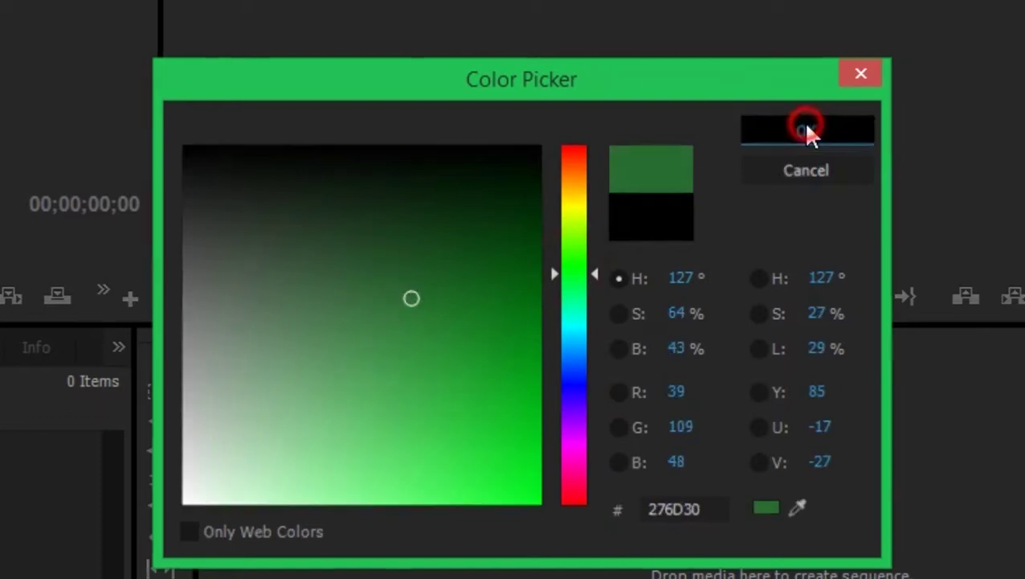
pyautogui.write('Green Matte')
pyautogui.press('Return')
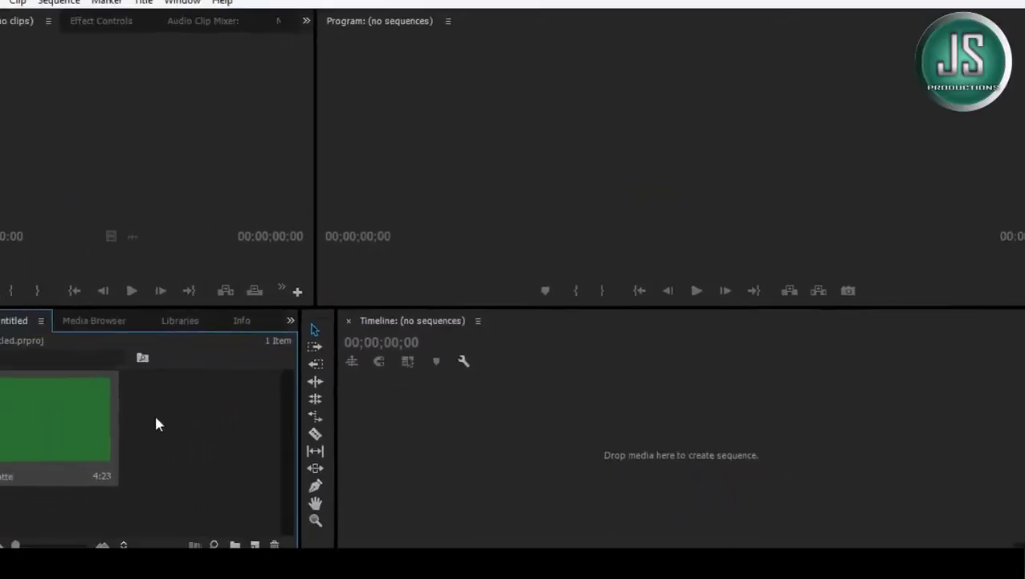
# - Build a sequence from Green Matte and stretch its V1 clip to 46:22
pyautogui.click(105, 408)
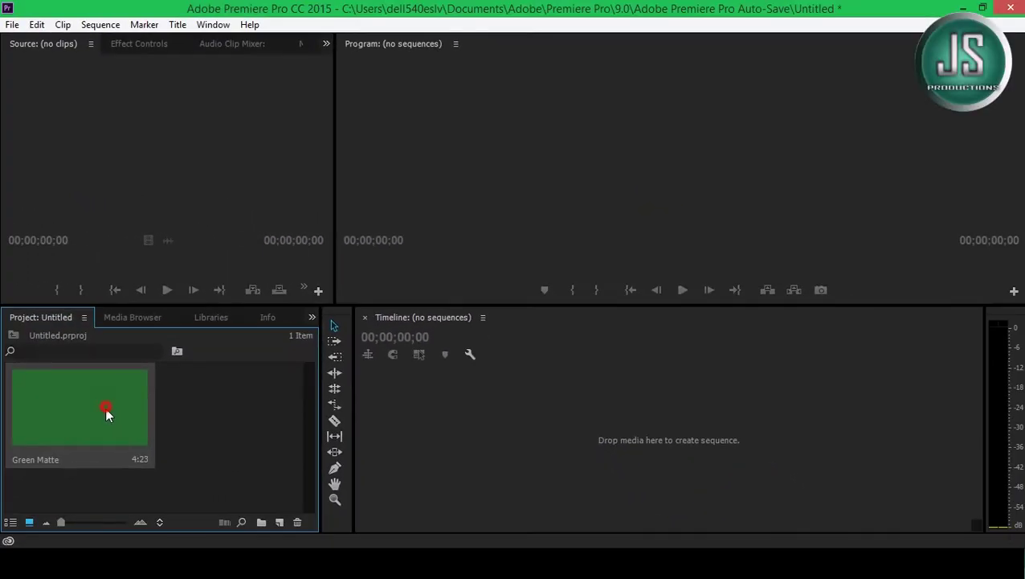
pyautogui.moveTo(457, 448); pyautogui.dragTo(459, 445)
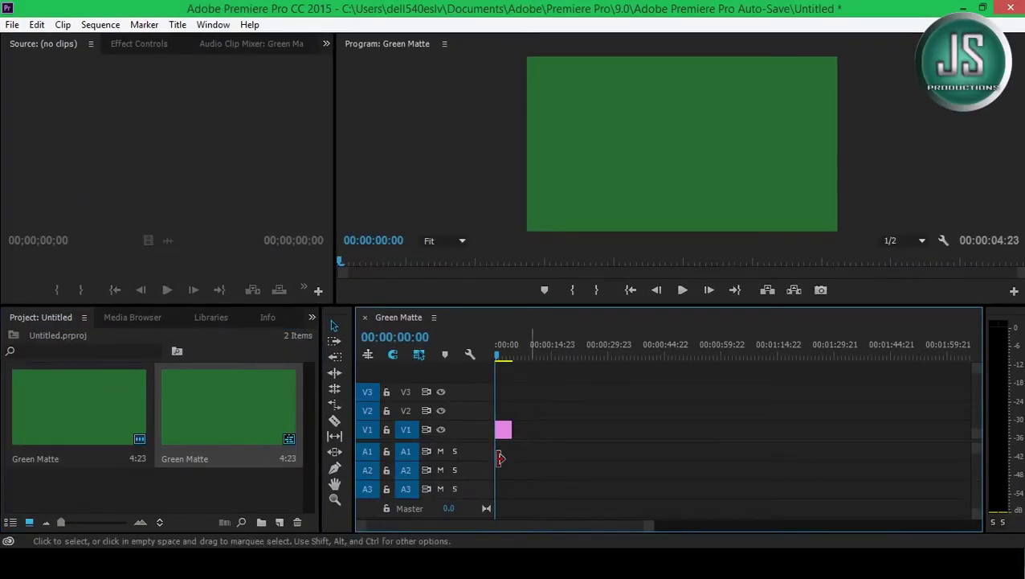
pyautogui.moveTo(613, 436); pyautogui.dragTo(669, 430)
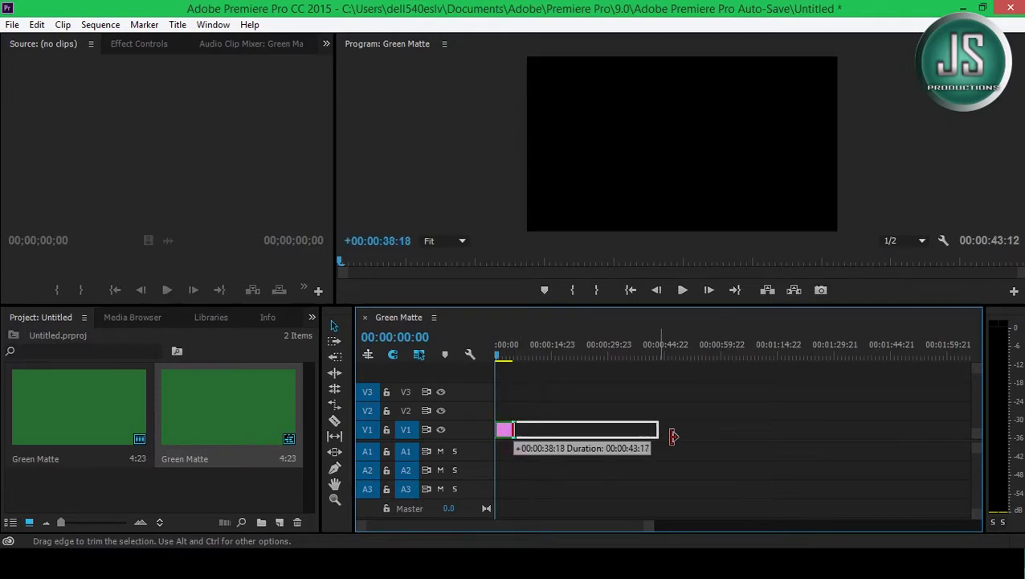
pyautogui.moveTo(647, 527); pyautogui.dragTo(549, 542)
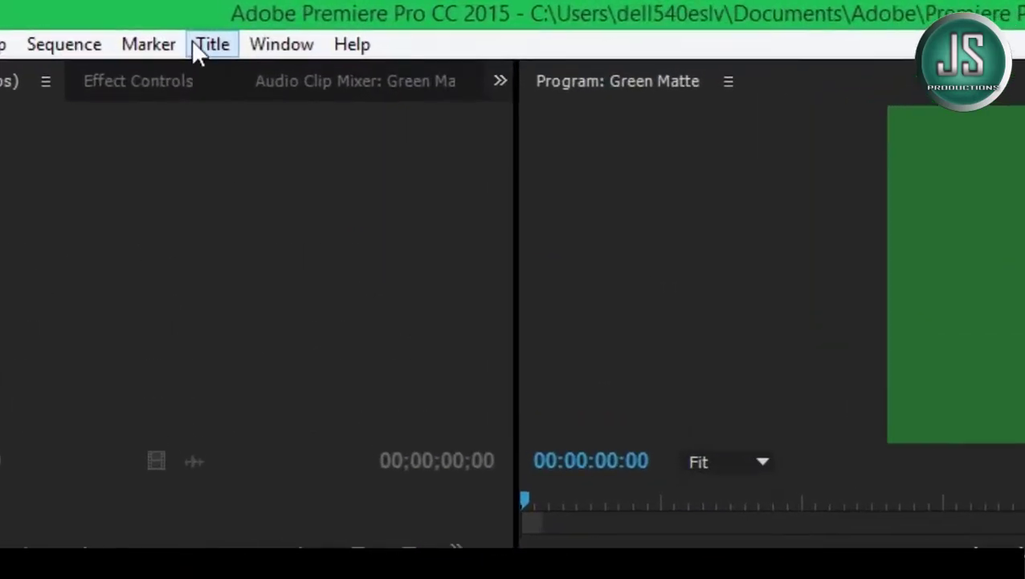
# - Create a new default still title named I'M JEALOUS and start its text on the canvas
pyautogui.click(177, 25)
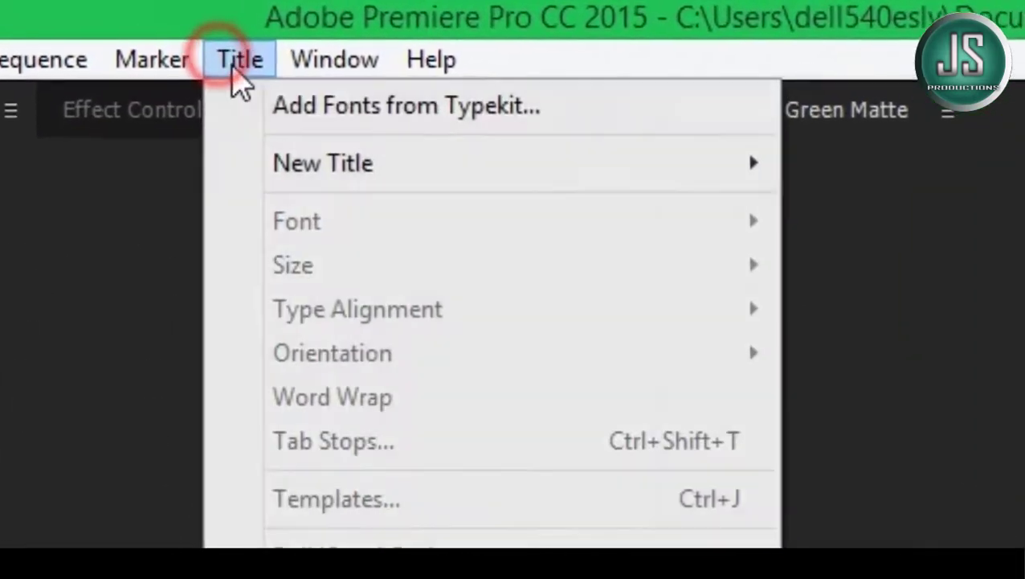
pyautogui.click(366, 161)
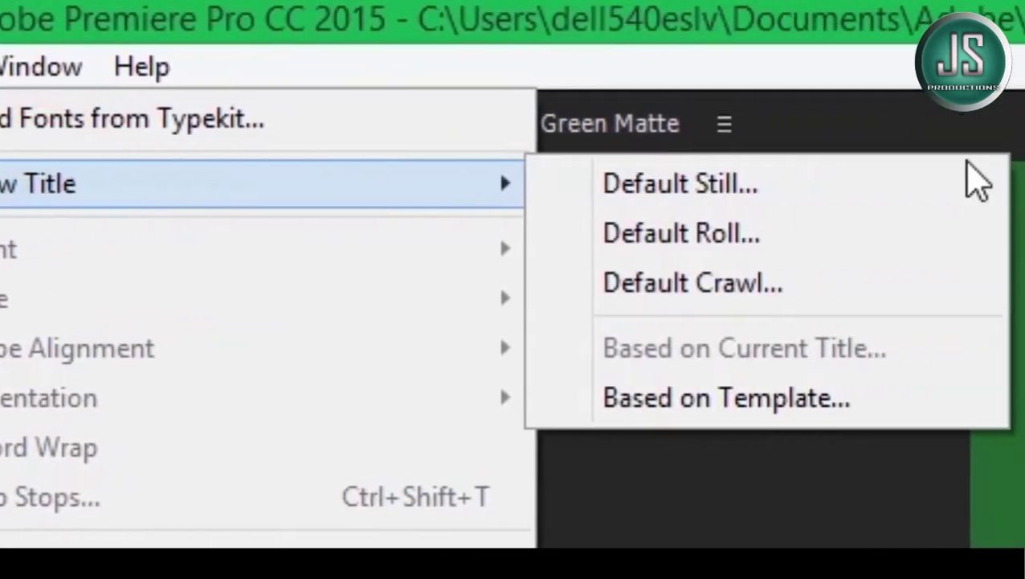
pyautogui.click(749, 188)
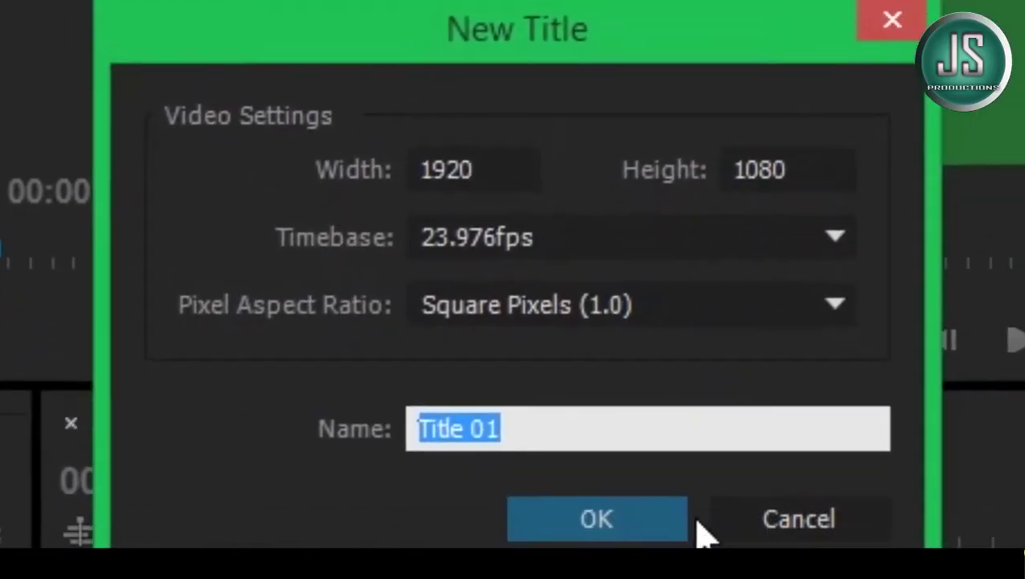
pyautogui.write("I'M JEALP")
pyautogui.click(600, 519)
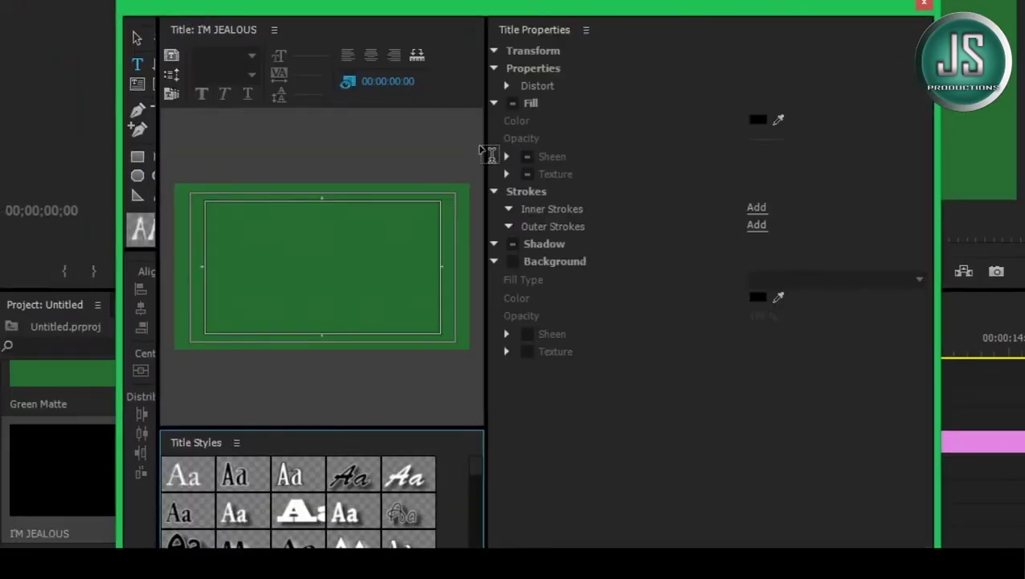
pyautogui.moveTo(488, 152); pyautogui.dragTo(708, 192)
pyautogui.click(714, 191)
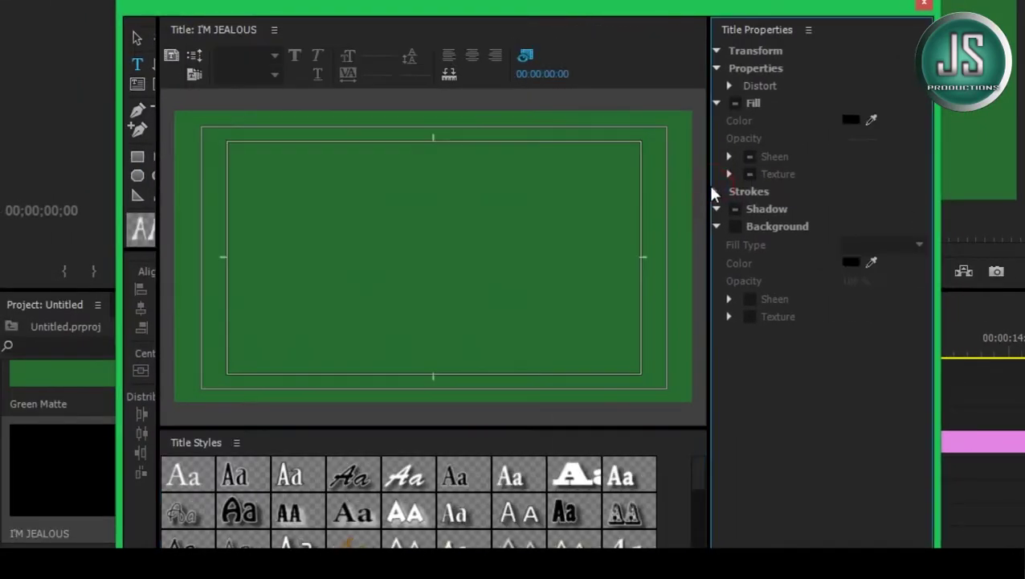
pyautogui.click(271, 210)
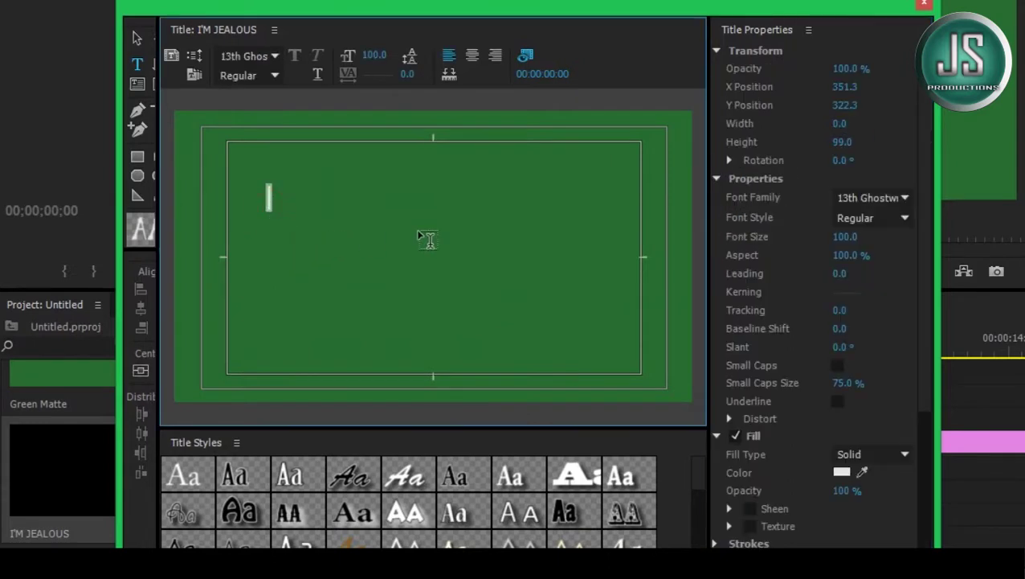
# - Set the I'M JEALOUS text in Gloucester, stretch and centre it, and place the title on V2
pyautogui.click(866, 201)
pyautogui.write('Gabriola')
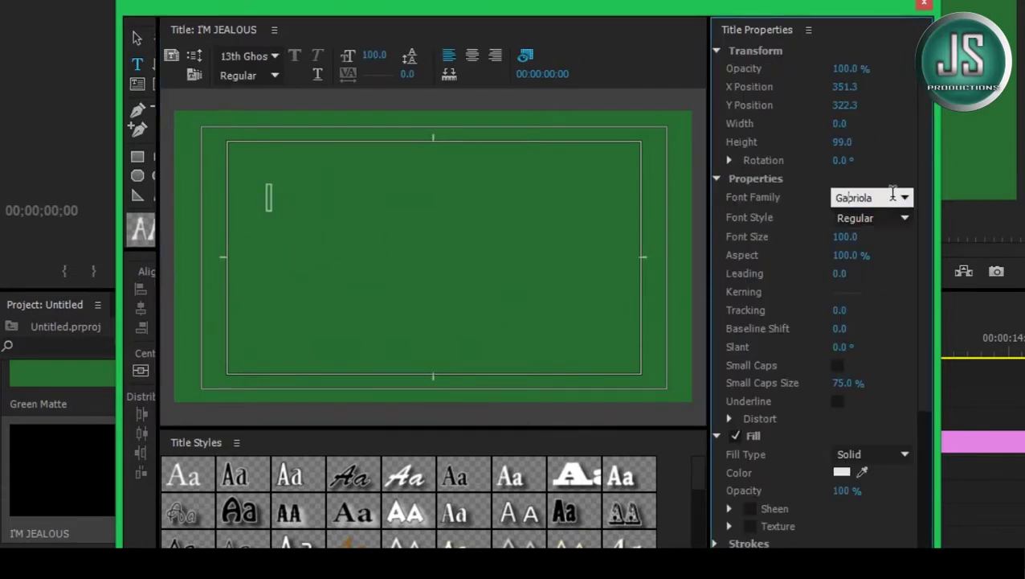
pyautogui.click(894, 198)
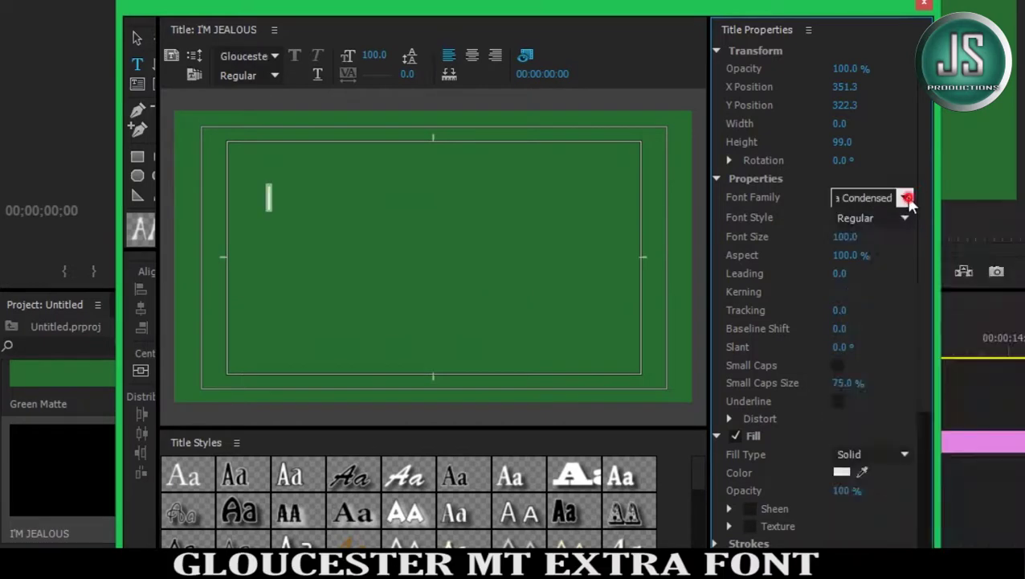
pyautogui.click(905, 199)
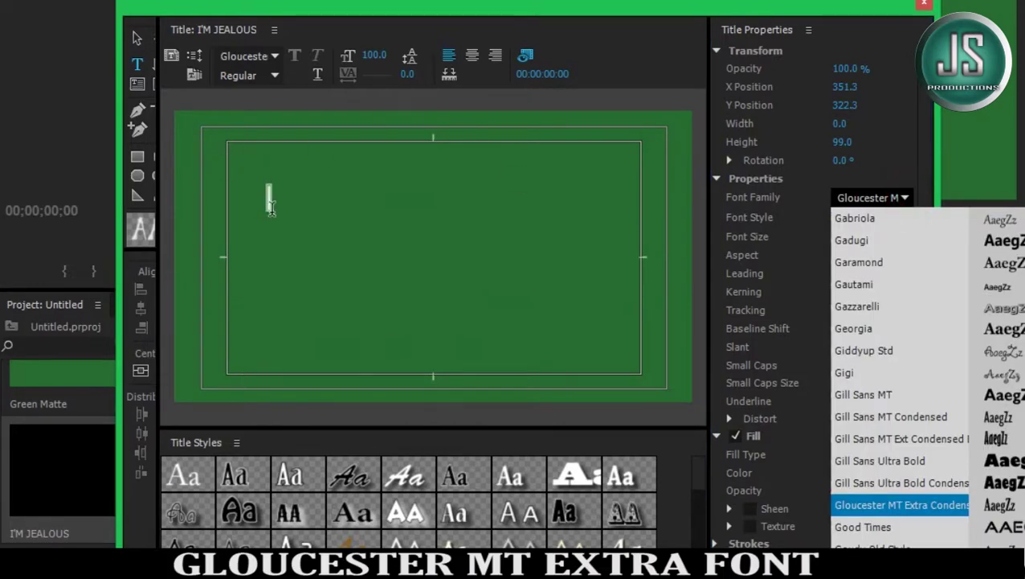
pyautogui.click(269, 201)
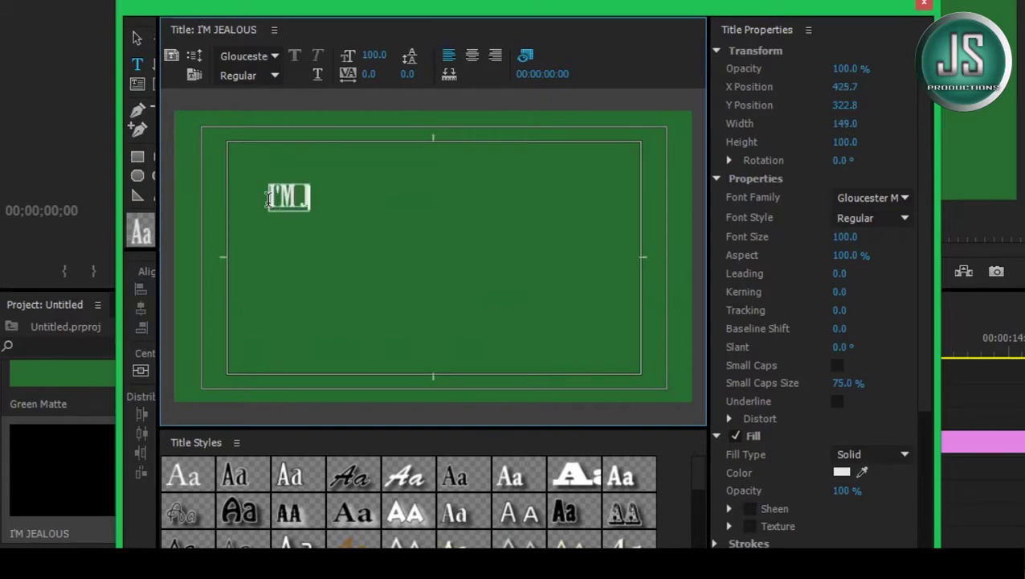
pyautogui.click(136, 40)
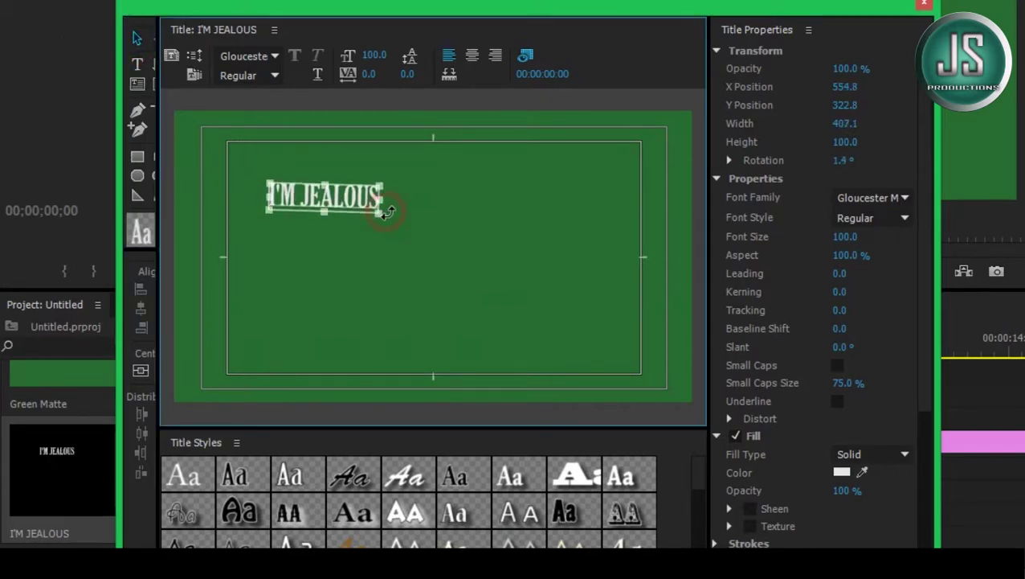
pyautogui.moveTo(383, 213); pyautogui.dragTo(420, 207)
pyautogui.moveTo(496, 268); pyautogui.dragTo(486, 269)
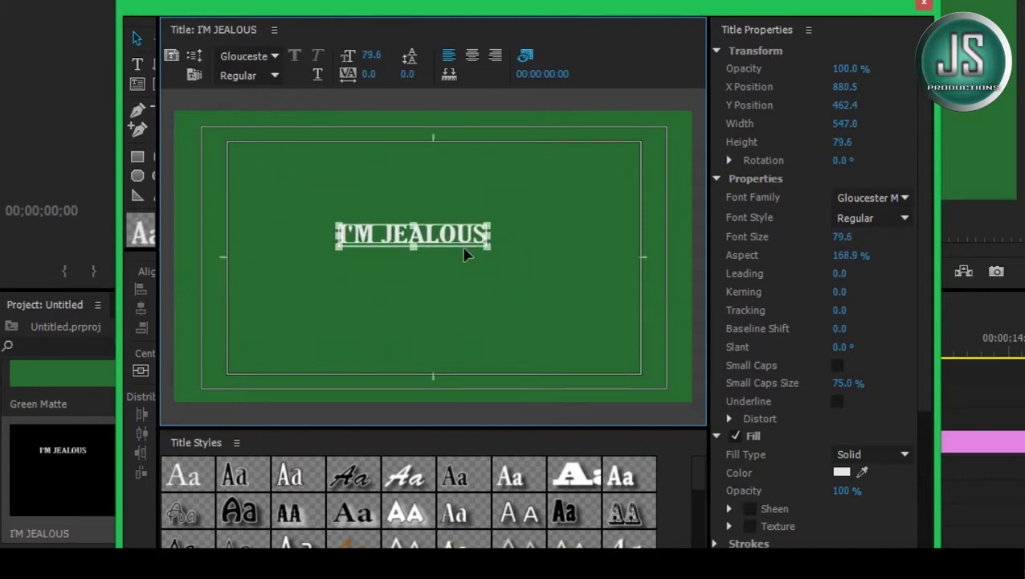
pyautogui.click(926, 8)
pyautogui.moveTo(43, 440); pyautogui.dragTo(526, 410)
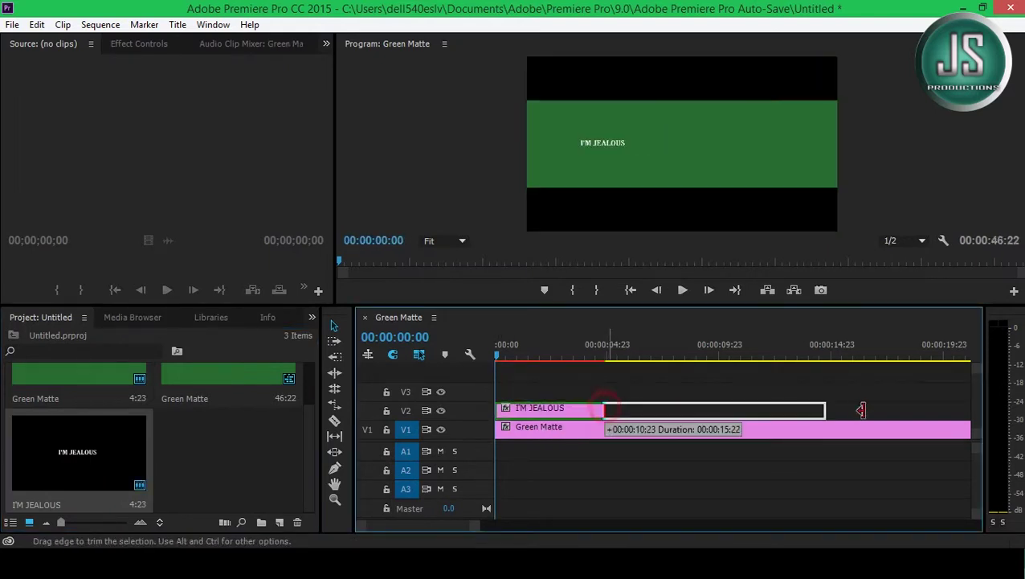
# - Extend I'M JEALOUS to about 15 seconds, rotate it -90° and move it to the left edge
pyautogui.moveTo(612, 407); pyautogui.dragTo(816, 408)
pyautogui.click(668, 139)
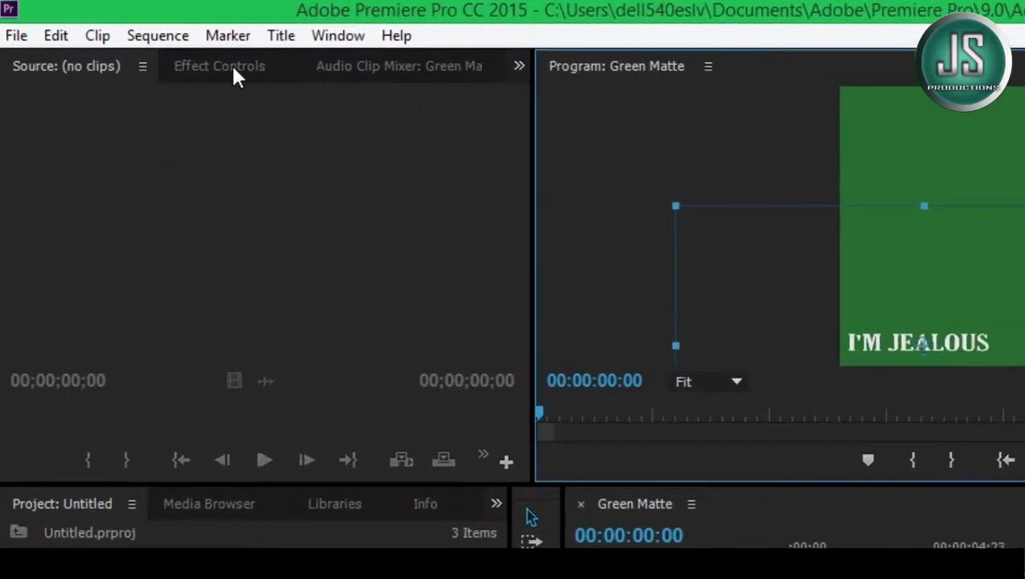
pyautogui.click(229, 69)
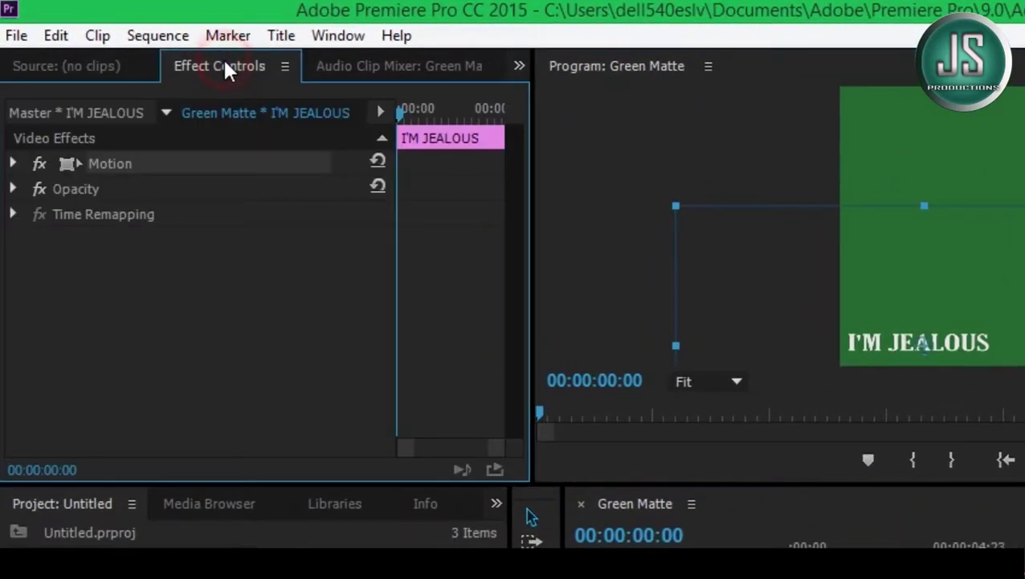
pyautogui.click(14, 164)
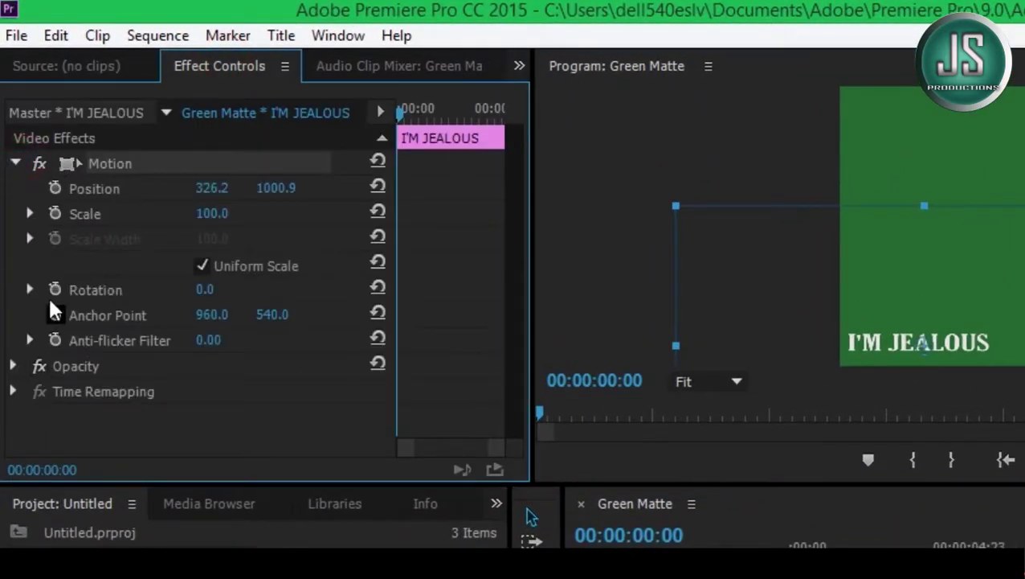
pyautogui.click(203, 290)
pyautogui.write('-90')
pyautogui.press('Return')
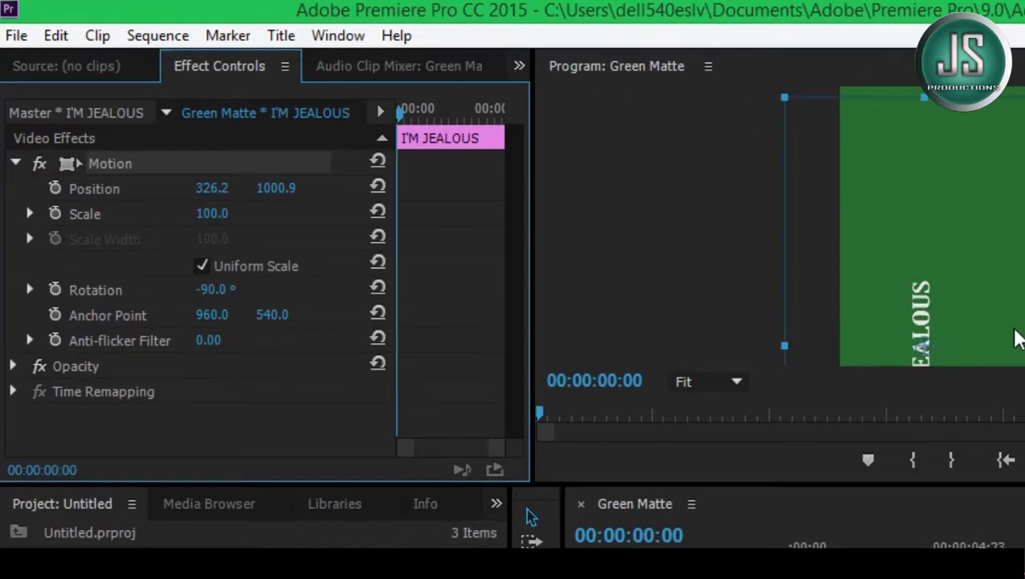
pyautogui.moveTo(870, 300); pyautogui.dragTo(804, 236)
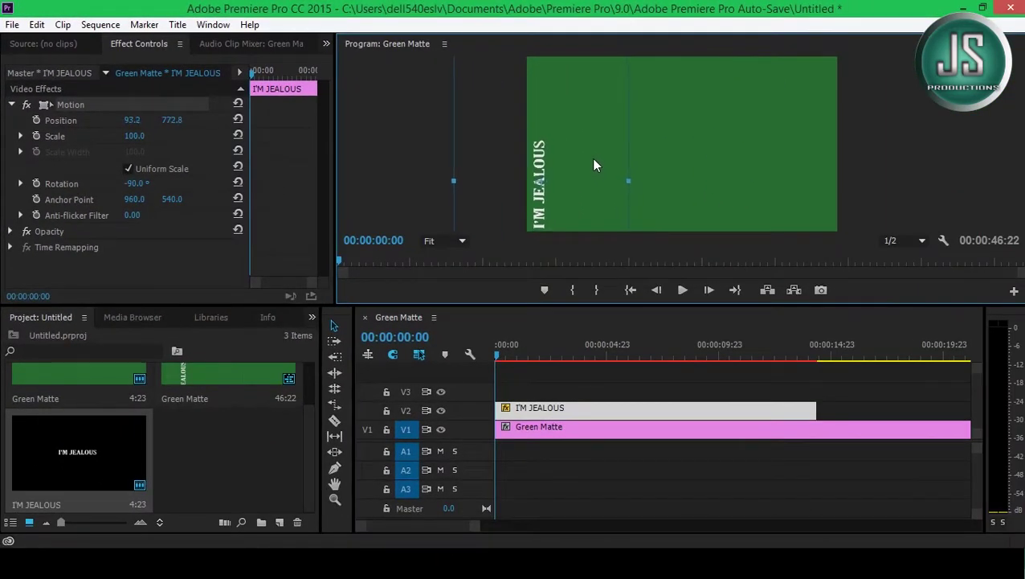
pyautogui.click(567, 380)
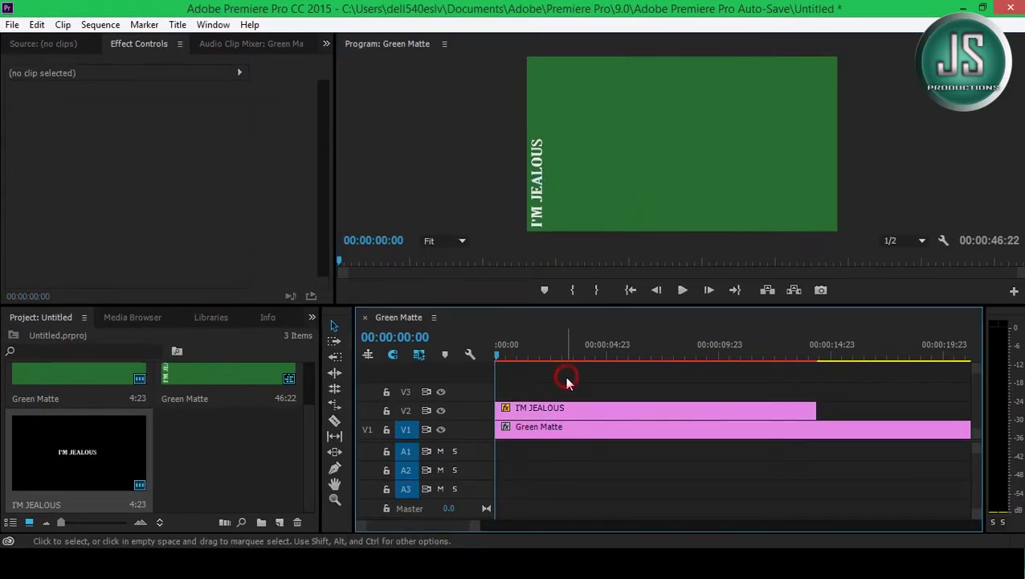
# - Duplicate the I'M JEALOUS title and rename the copy I'M OVERZEALOUS
pyautogui.rightClick(94, 437)
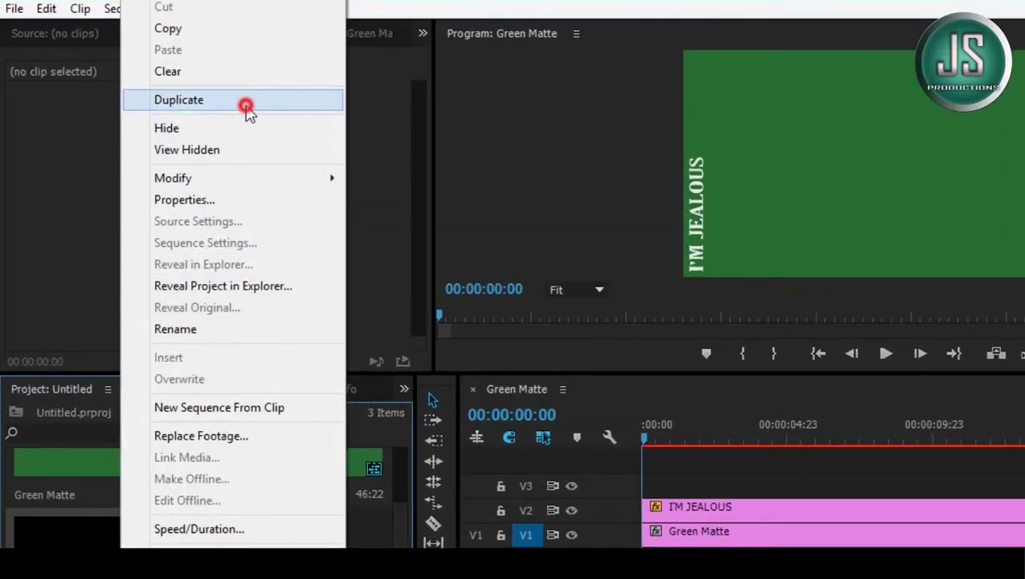
pyautogui.click(246, 107)
pyautogui.rightClick(222, 457)
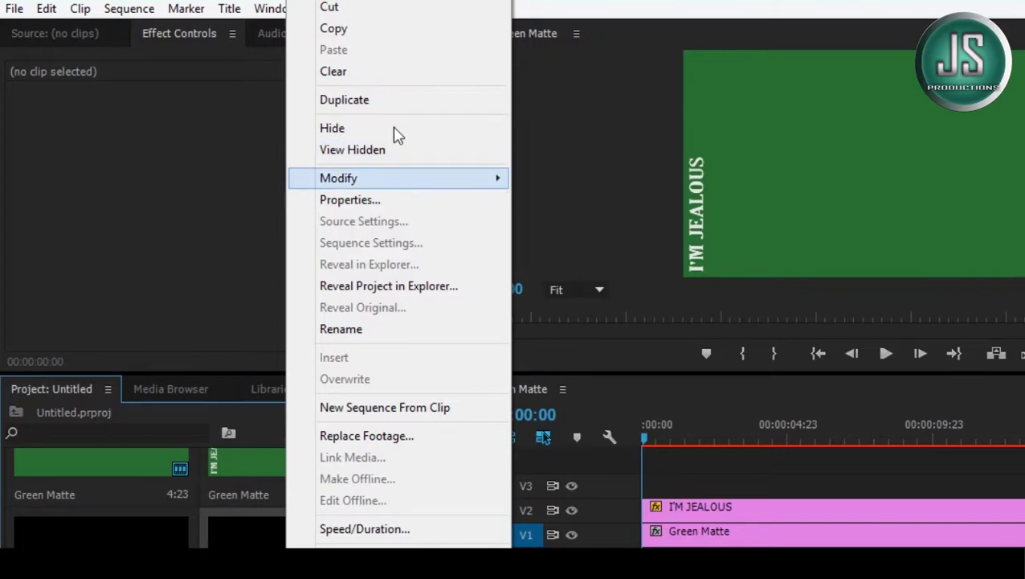
pyautogui.click(426, 329)
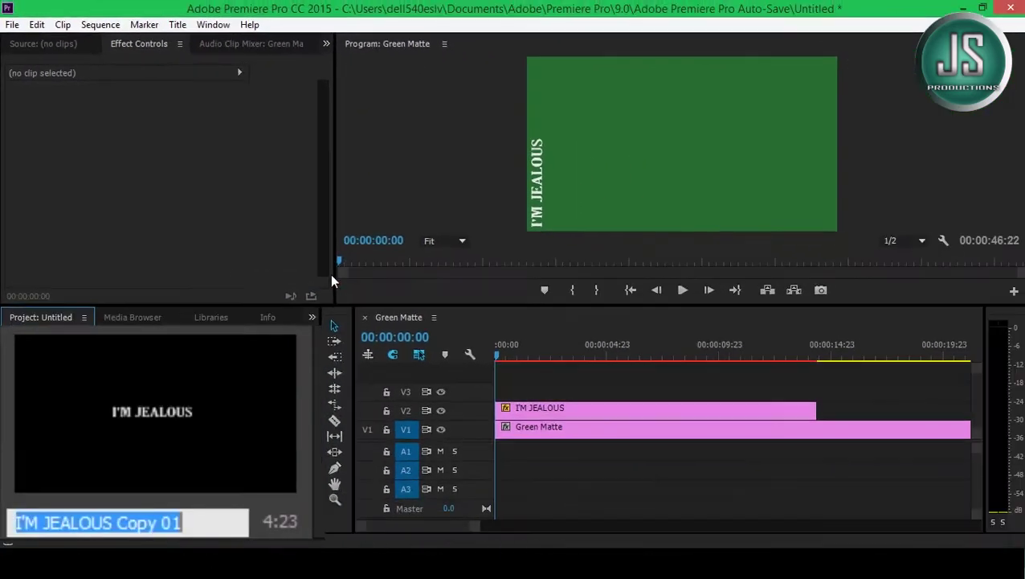
pyautogui.write("I'M OVERZEAL")
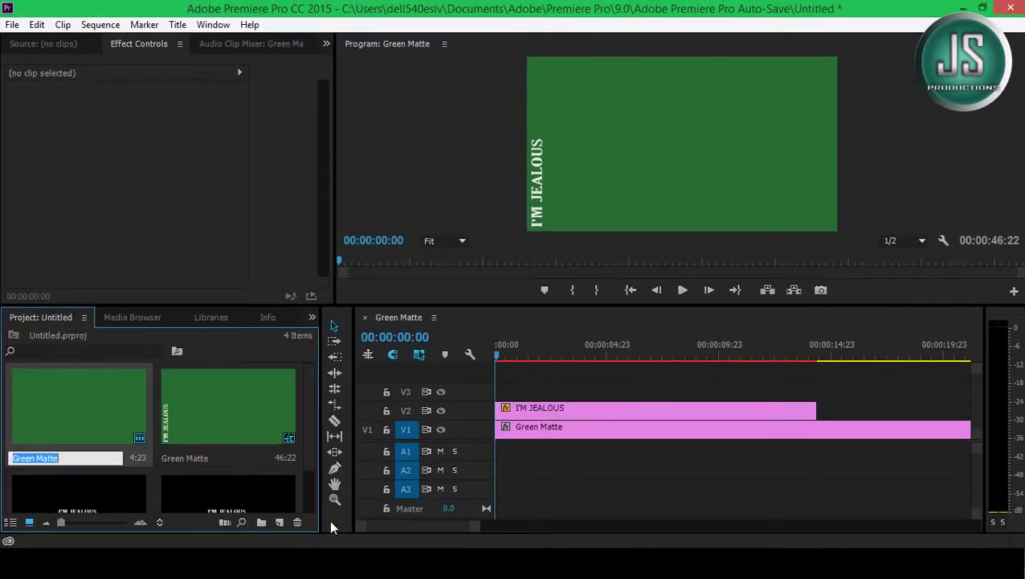
pyautogui.click(219, 464)
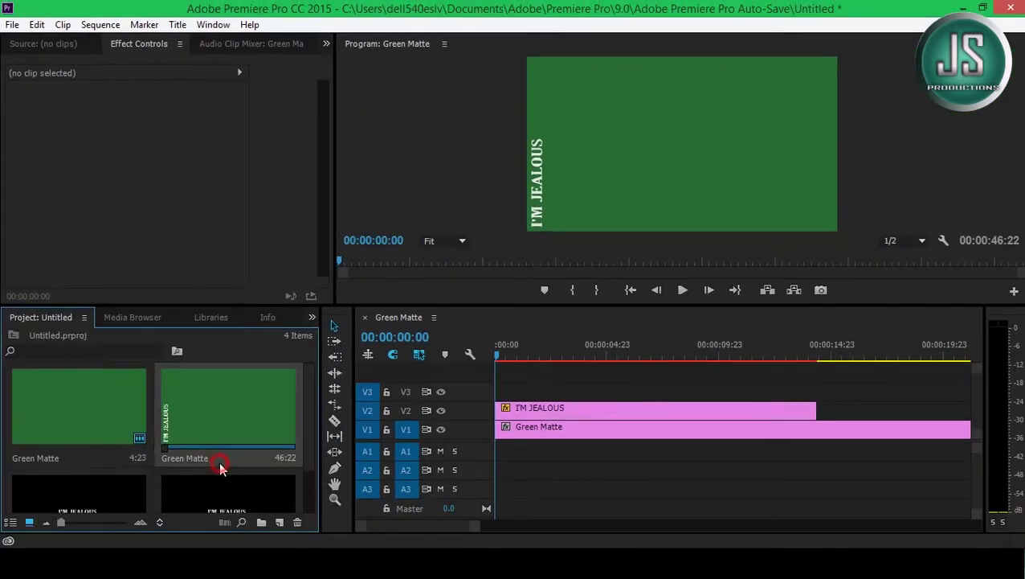
pyautogui.scroll(-2, 219, 466)
# - Change the copy's text to I'M OVERZEALOUS, centre it, and place it on V3 at the start
pyautogui.doubleClick(219, 467)
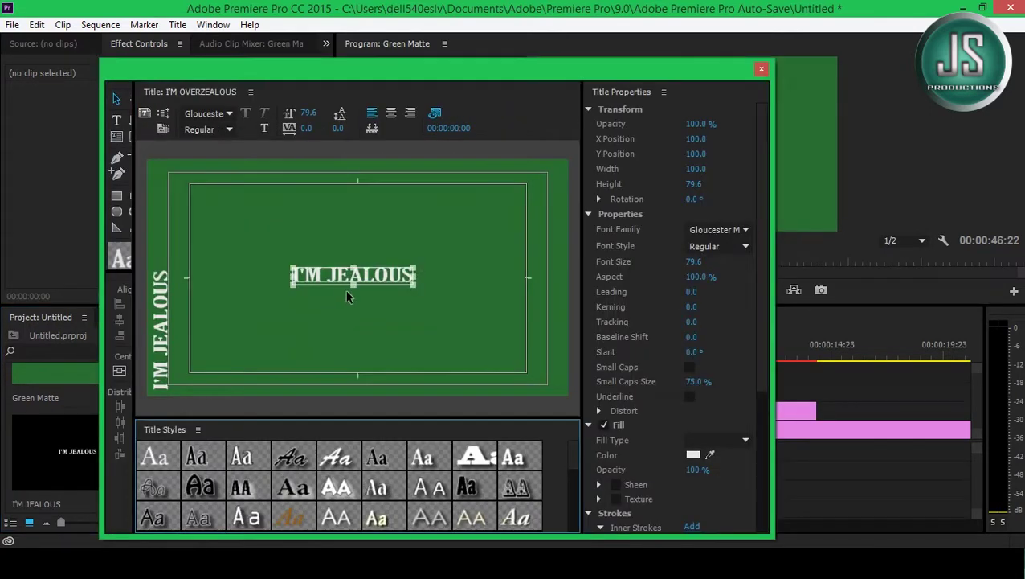
pyautogui.doubleClick(336, 274)
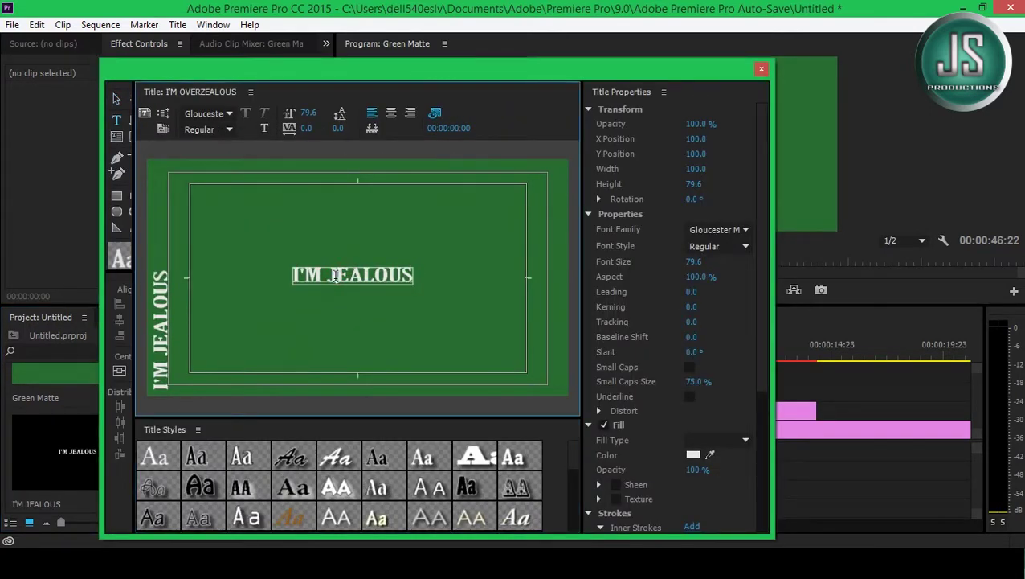
pyautogui.write('OVERZ')
pyautogui.click(116, 98)
pyautogui.moveTo(429, 277); pyautogui.dragTo(406, 276)
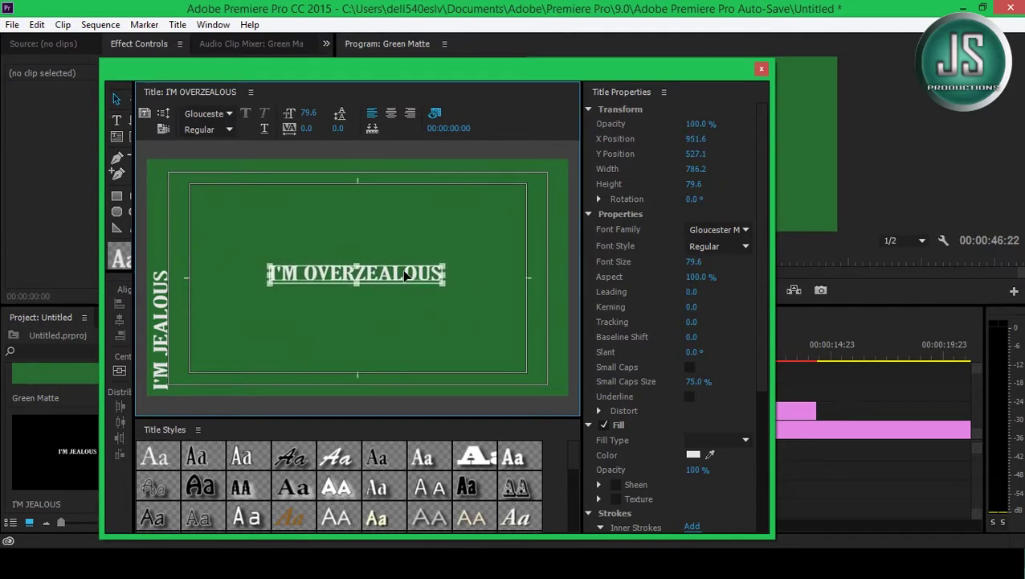
pyautogui.click(761, 68)
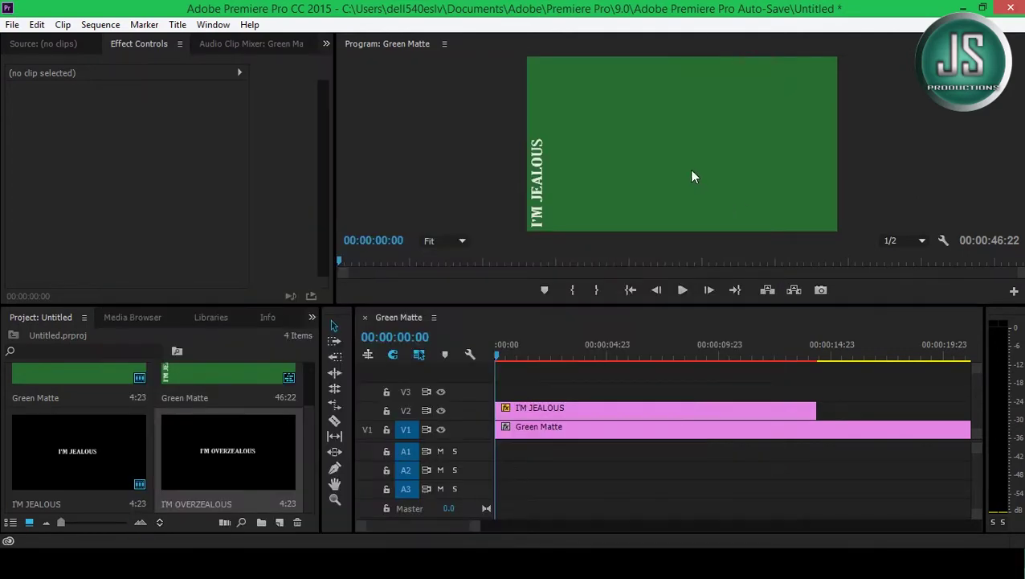
pyautogui.moveTo(160, 477); pyautogui.dragTo(584, 389)
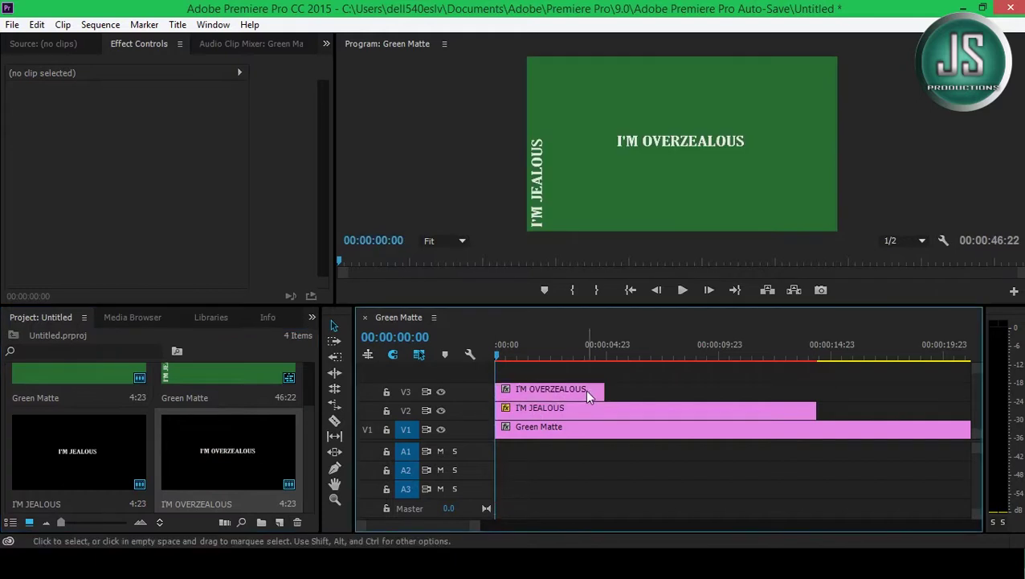
# - Extend I'M OVERZEALOUS to match I'M JEALOUS, rotate it -90° and set it beside I'M JEALOUS
pyautogui.moveTo(686, 397); pyautogui.dragTo(810, 389)
pyautogui.click(679, 147)
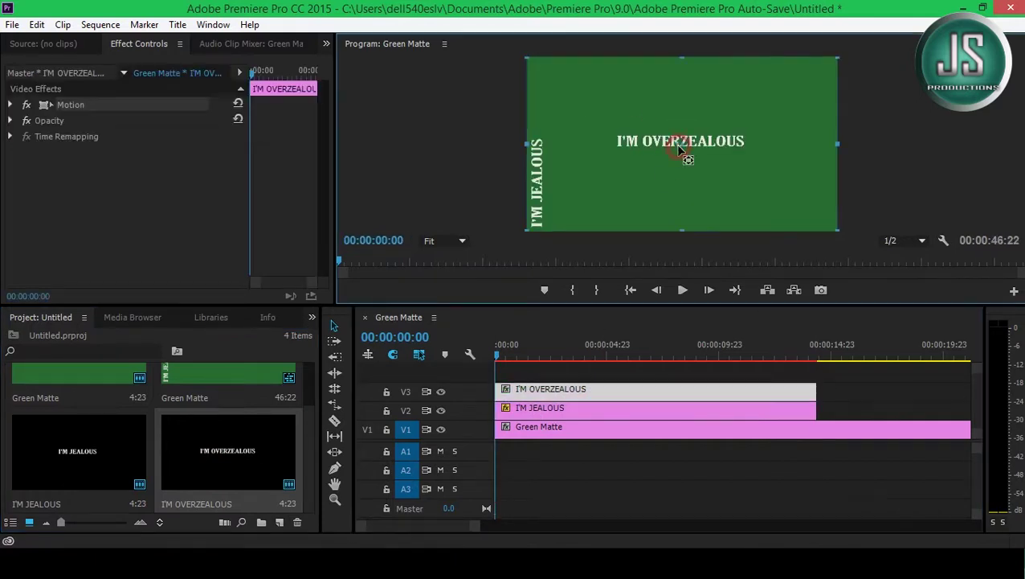
pyautogui.click(8, 106)
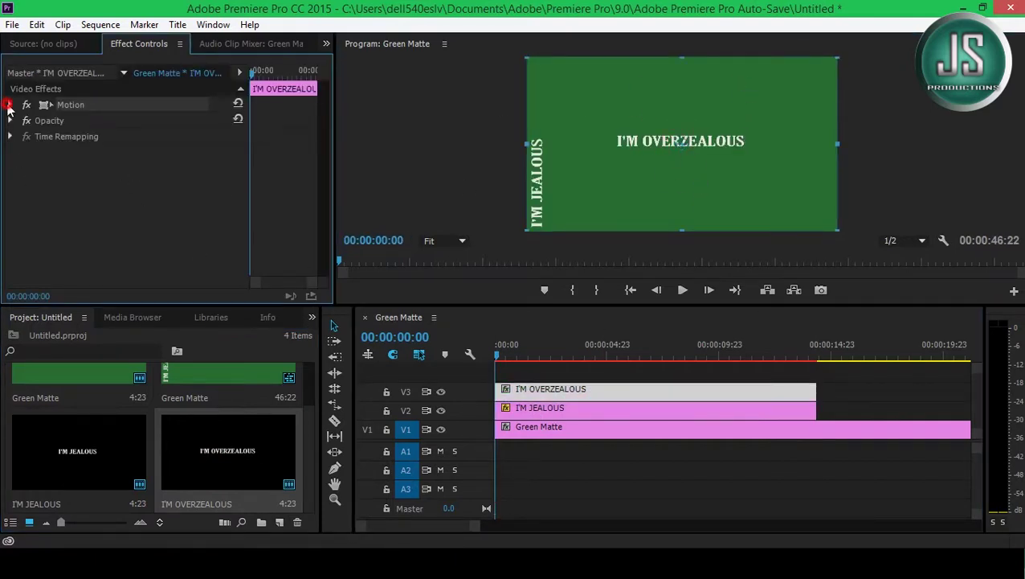
pyautogui.click(10, 106)
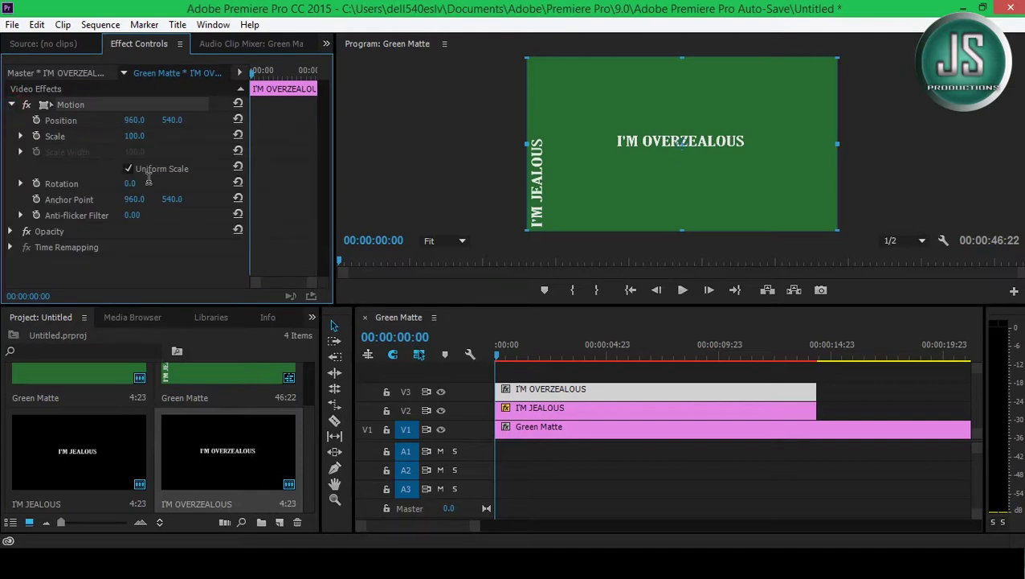
pyautogui.moveTo(148, 178); pyautogui.dragTo(129, 183)
pyautogui.moveTo(687, 115)
pyautogui.mouseDown()
pyautogui.moveTo(575, 143)
pyautogui.moveTo(569, 134)
pyautogui.mouseUp()
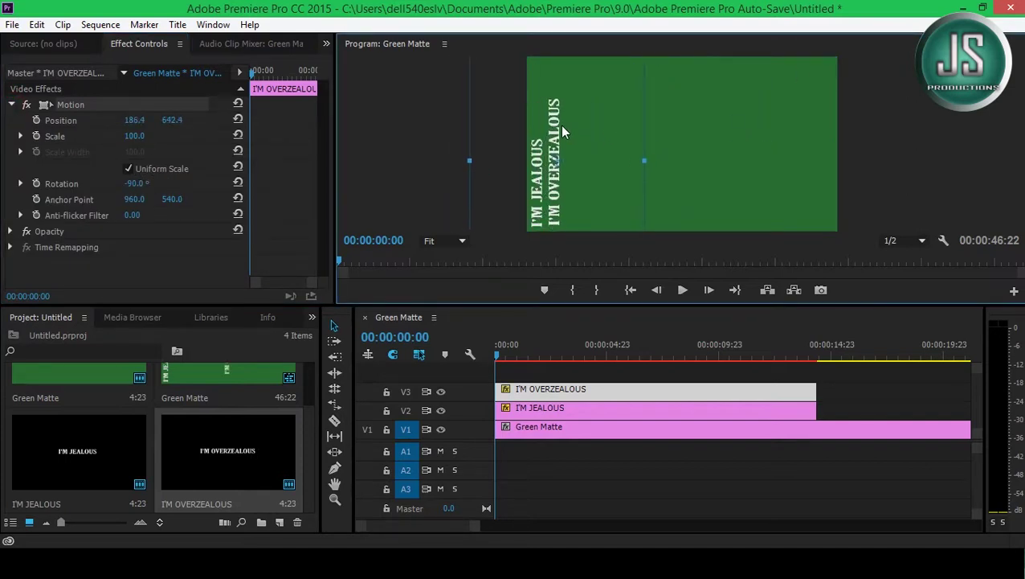
pyautogui.click(617, 405)
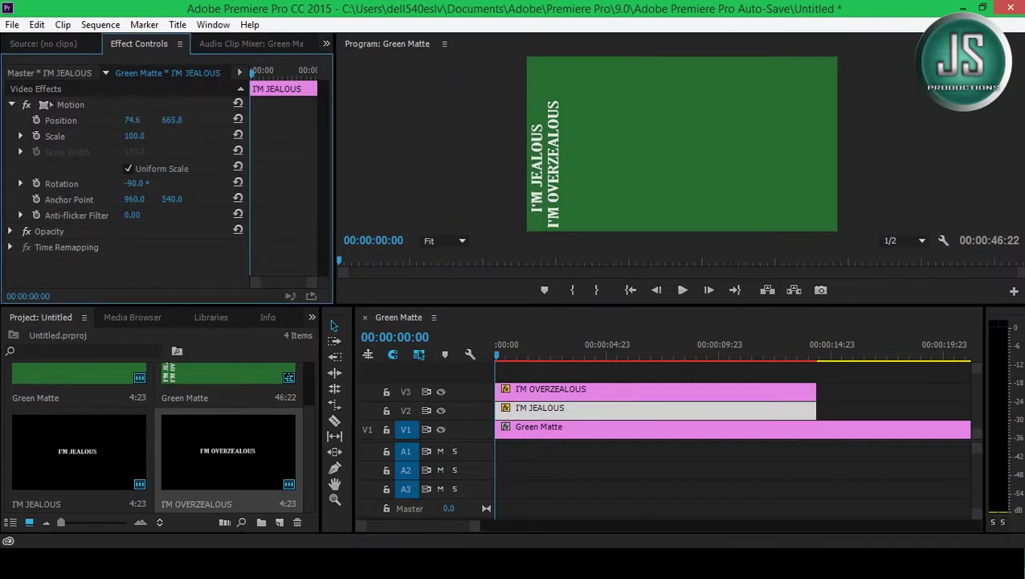
# - Duplicate the I'M OVERZEALOUS title and rename the copy WHEN I'M DOWN
pyautogui.click(679, 487)
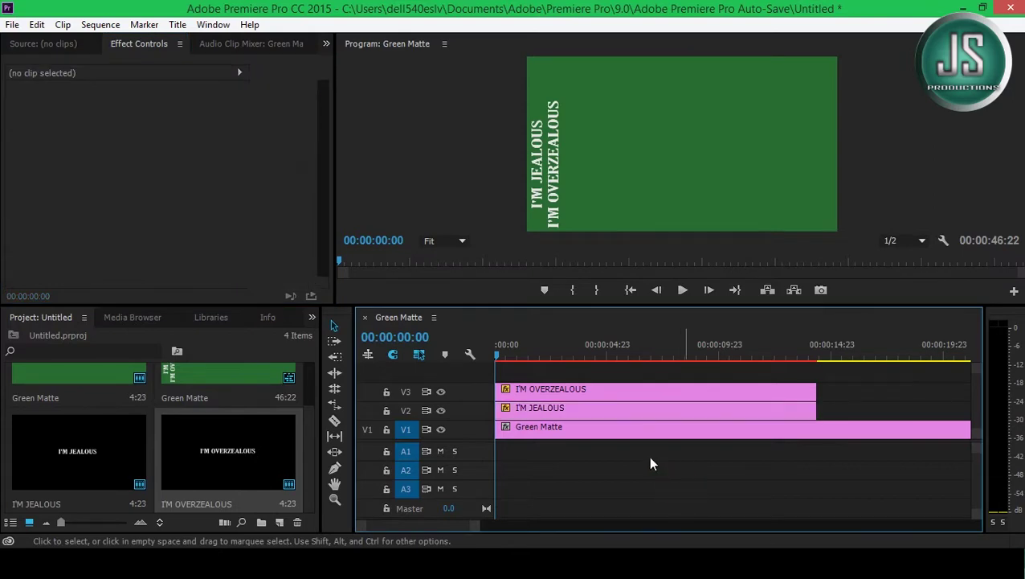
pyautogui.rightClick(225, 467)
pyautogui.click(363, 97)
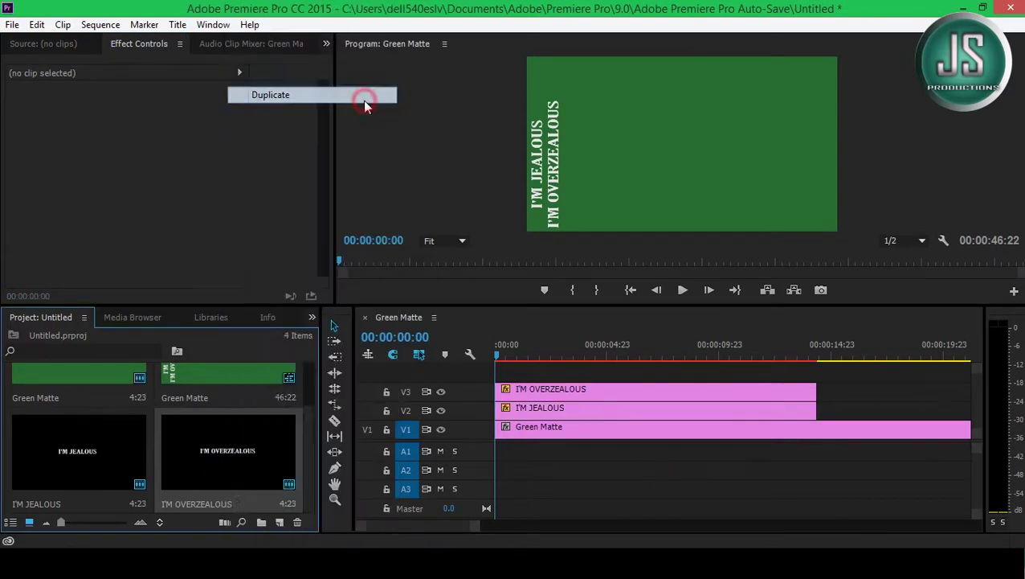
pyautogui.rightClick(93, 472)
pyautogui.click(208, 267)
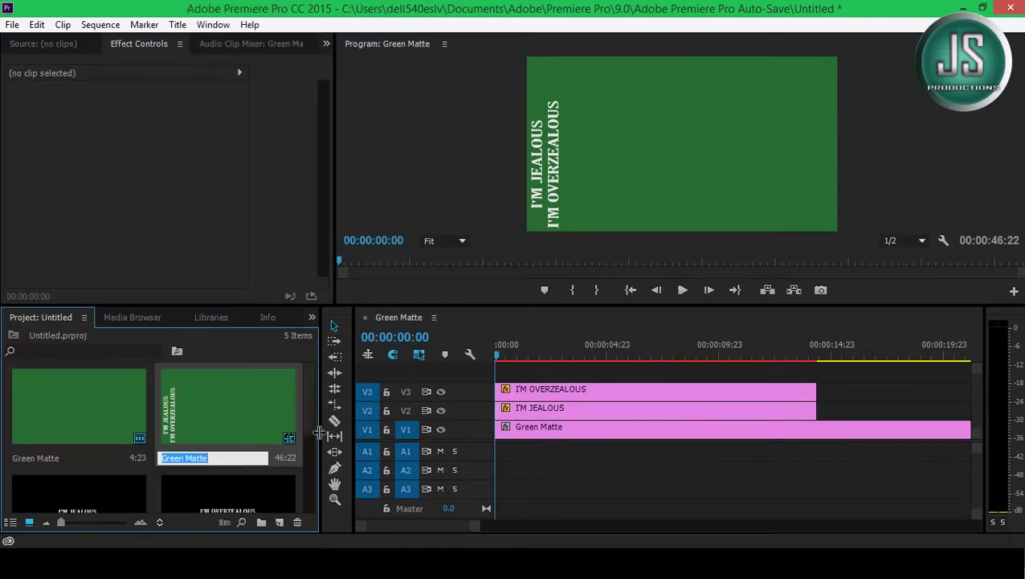
pyautogui.write("WHEN I'M DOWN")
pyautogui.press('Return')
# - Change its text to WHEN I'M DOWN, I GET REAL DOWN, move it up, and place it on V4
pyautogui.doubleClick(43, 462)
pyautogui.click(325, 273)
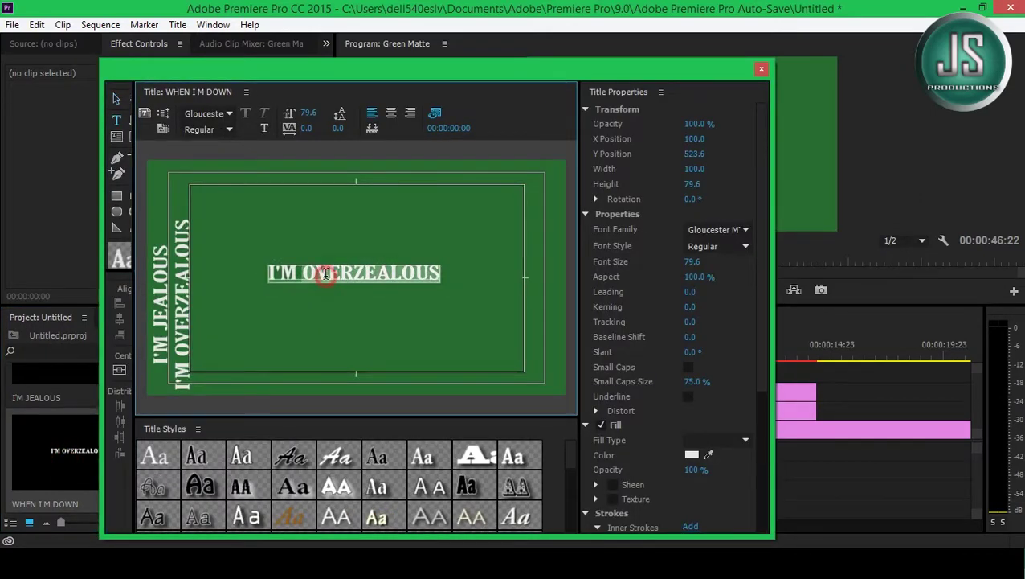
pyautogui.hotkey('ctrl', 'a')
pyautogui.write('WHEN I')
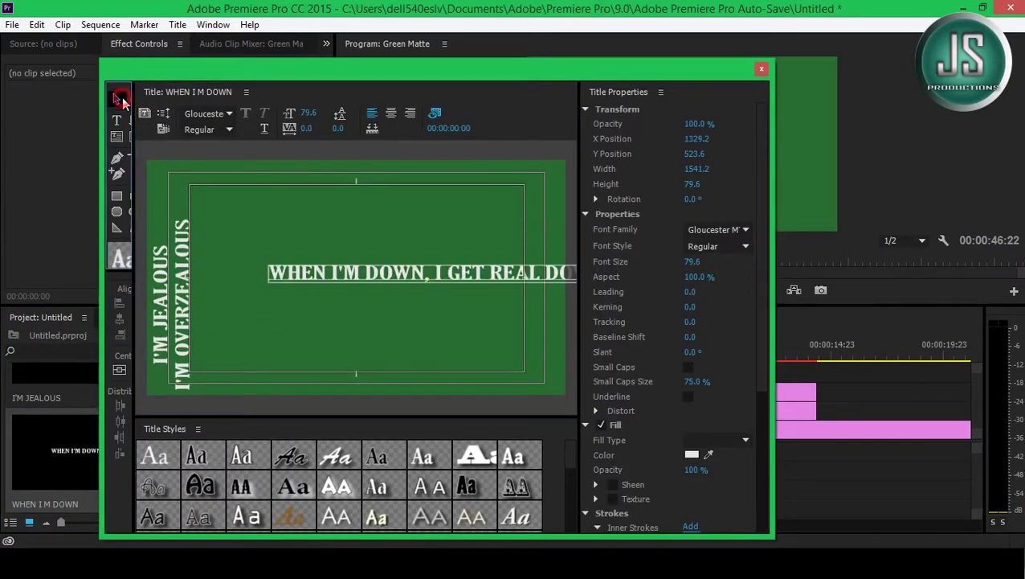
pyautogui.press('Escape')
pyautogui.moveTo(485, 275); pyautogui.dragTo(422, 257)
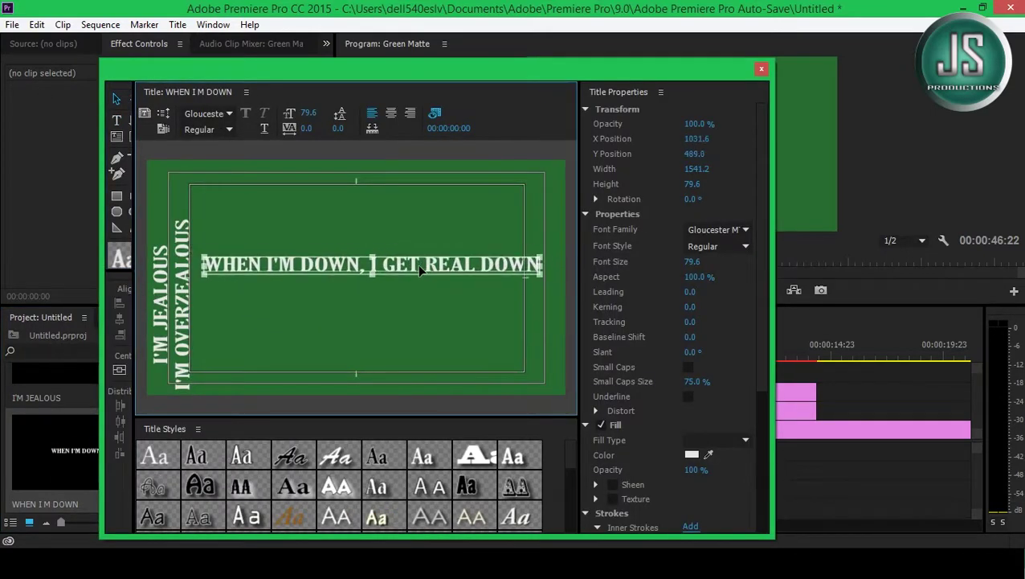
pyautogui.click(761, 70)
pyautogui.moveTo(79, 450)
pyautogui.mouseDown()
pyautogui.moveTo(590, 373)
pyautogui.moveTo(816, 371)
pyautogui.mouseUp()
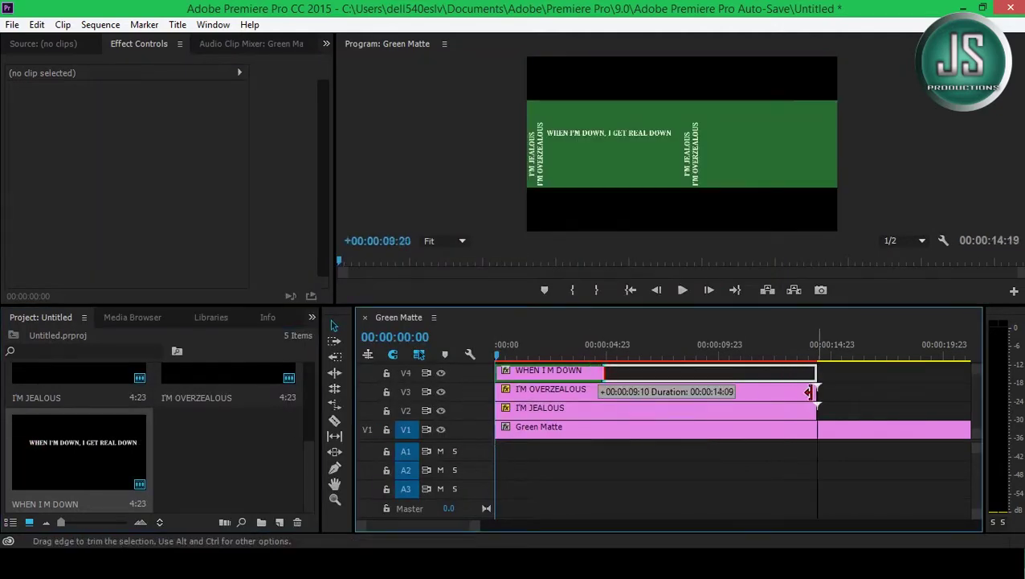
# - Duplicate the WHEN I M DOWN title as WHEN I M HIGH
pyautogui.rightClick(80, 450)
pyautogui.click(129, 91)
pyautogui.rightClick(241, 480)
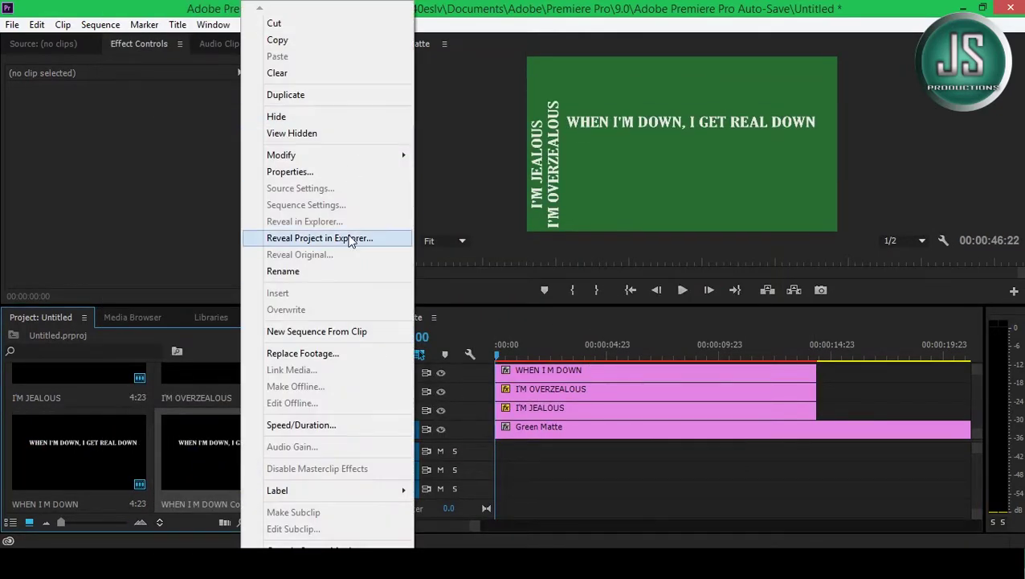
pyautogui.press('Escape')
# - Change it to WHEN I'M HIGH, I DON'T COME DOWN below the first line, and place it on V5
pyautogui.doubleClick(229, 454)
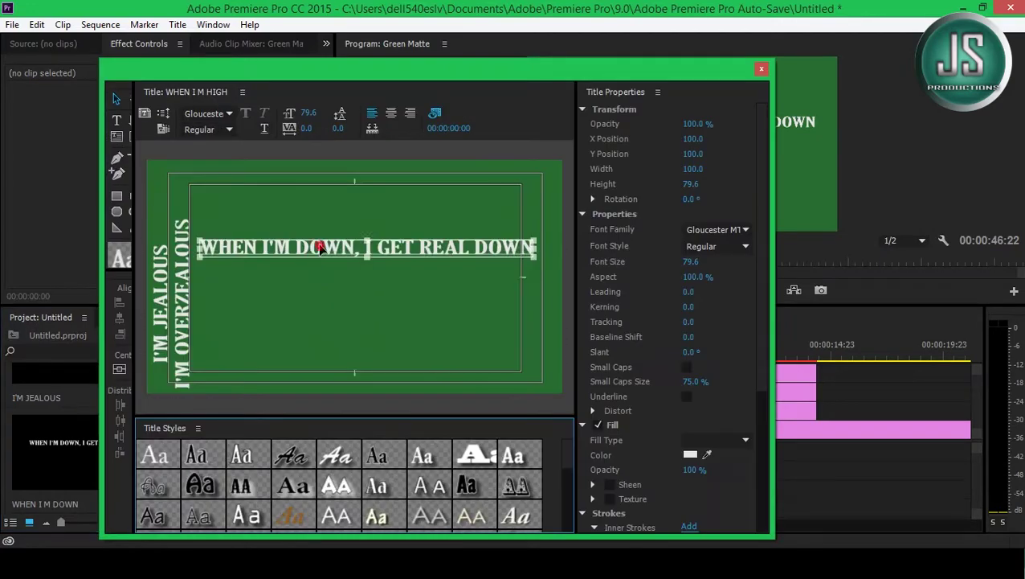
pyautogui.click(116, 98)
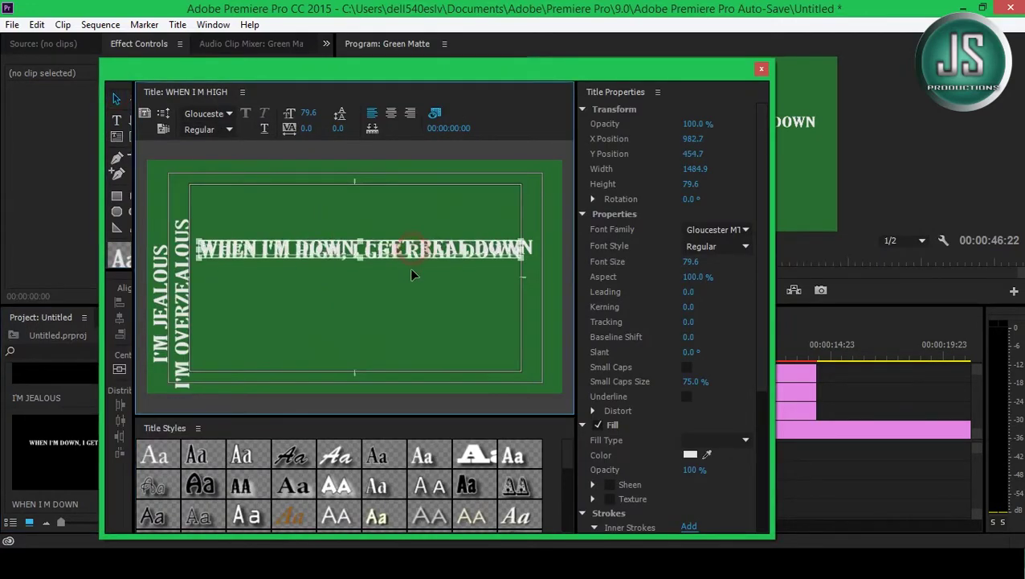
pyautogui.moveTo(406, 249)
pyautogui.mouseDown()
pyautogui.moveTo(402, 272)
pyautogui.moveTo(364, 271)
pyautogui.mouseUp()
pyautogui.write('DON')
pyautogui.click(116, 98)
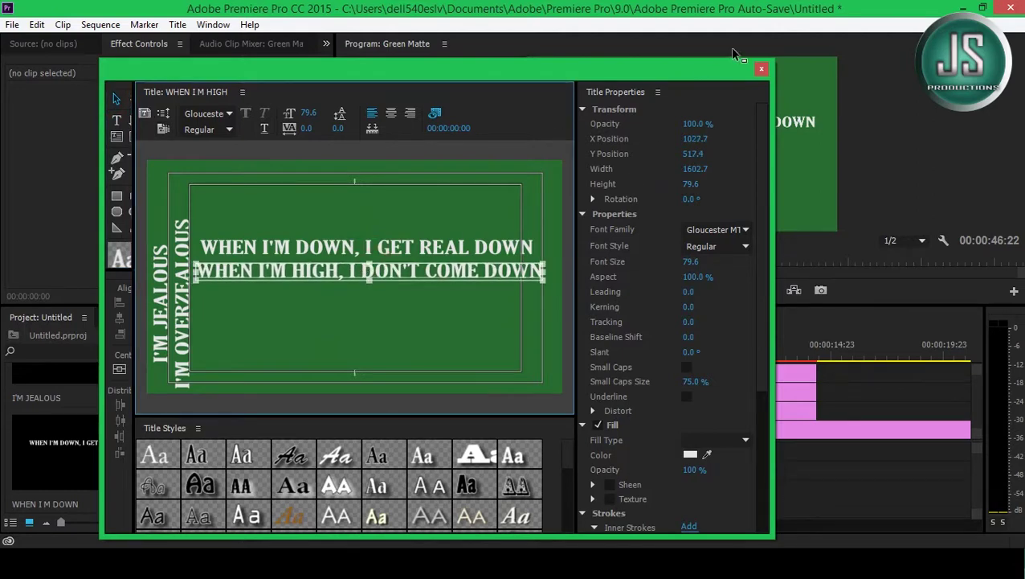
pyautogui.click(763, 71)
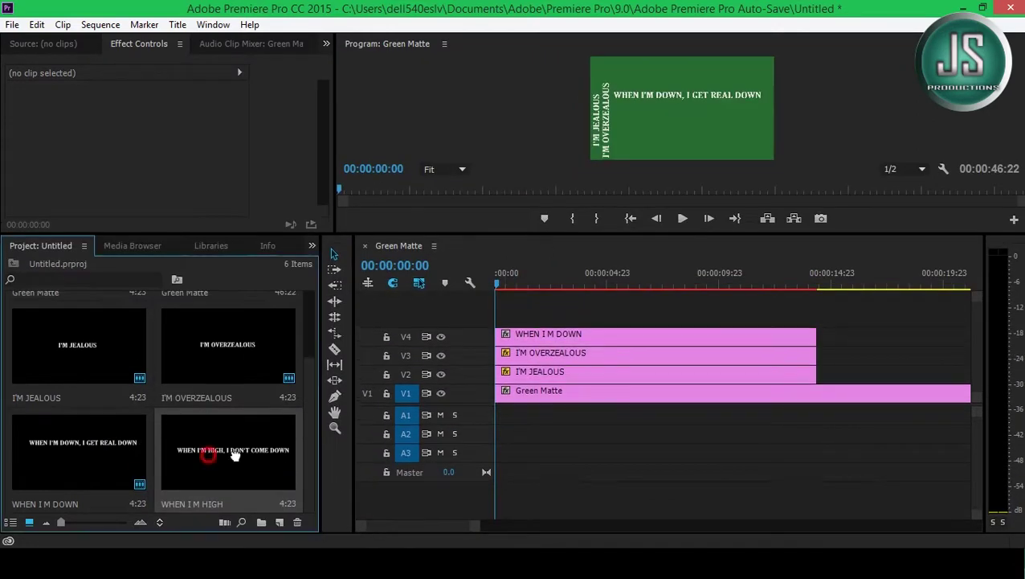
pyautogui.moveTo(228, 449)
pyautogui.mouseDown()
pyautogui.moveTo(587, 330)
pyautogui.moveTo(816, 315)
pyautogui.mouseUp()
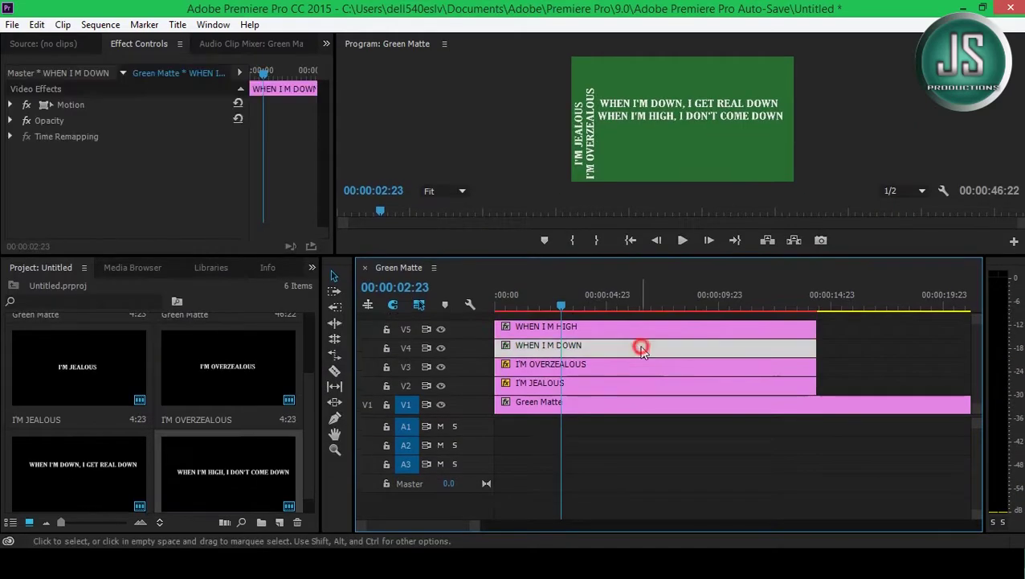
pyautogui.click(12, 106)
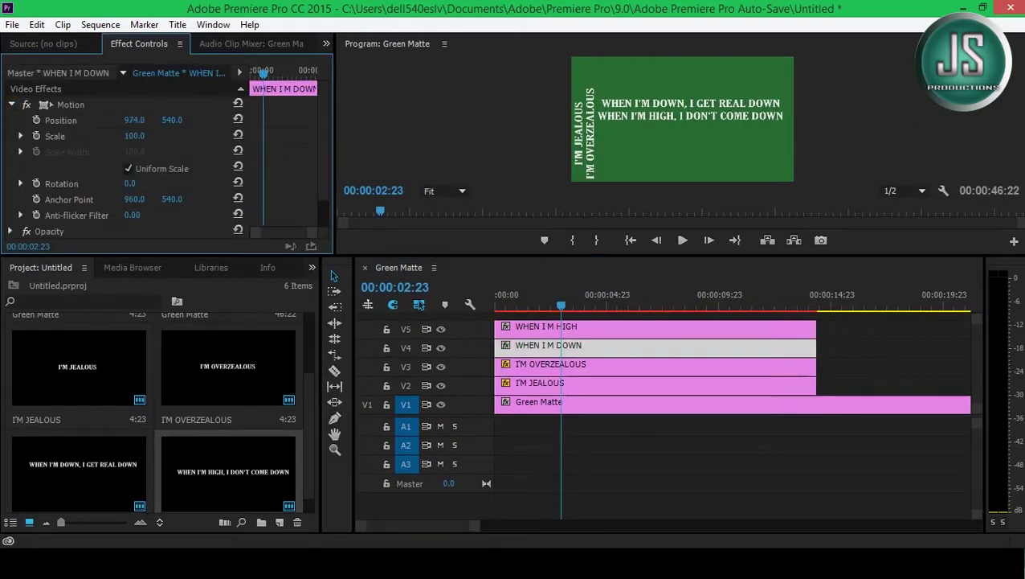
# - Duplicate WHEN I M HIGH, move its line lower and retype it as BUT / I GET ANGRY
pyautogui.click(228, 472)
pyautogui.rightClick(258, 475)
pyautogui.click(281, 96)
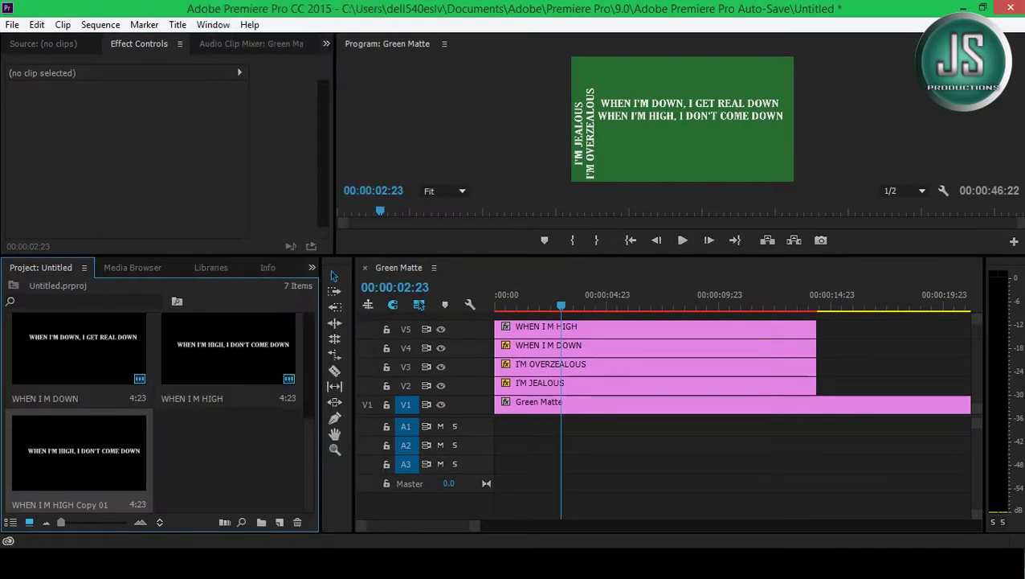
pyautogui.doubleClick(82, 464)
pyautogui.moveTo(372, 270); pyautogui.dragTo(348, 323)
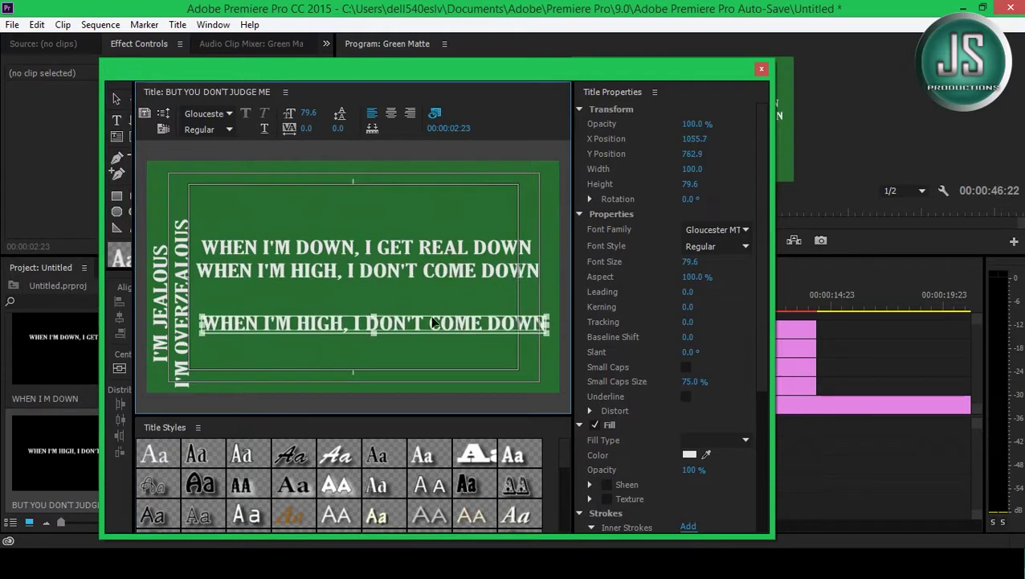
pyautogui.doubleClick(348, 323)
pyautogui.hotkey('ctrl', 'a')
pyautogui.write('BU')
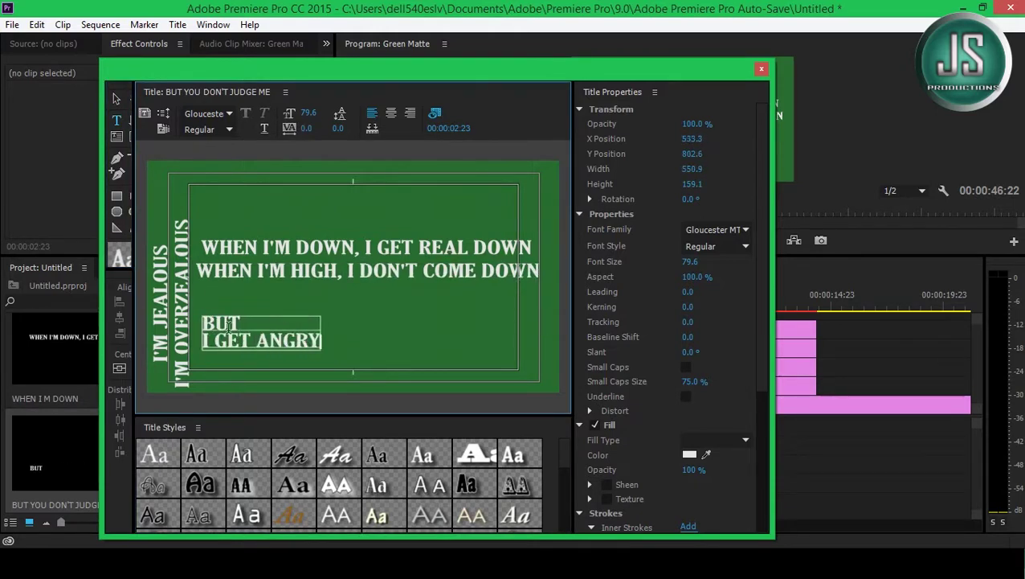
# - Enlarge the word BUT and move the BUT / I GET ANGRY text to the lower right
pyautogui.moveTo(211, 340); pyautogui.dragTo(202, 321)
pyautogui.moveTo(689, 262); pyautogui.dragTo(724, 261)
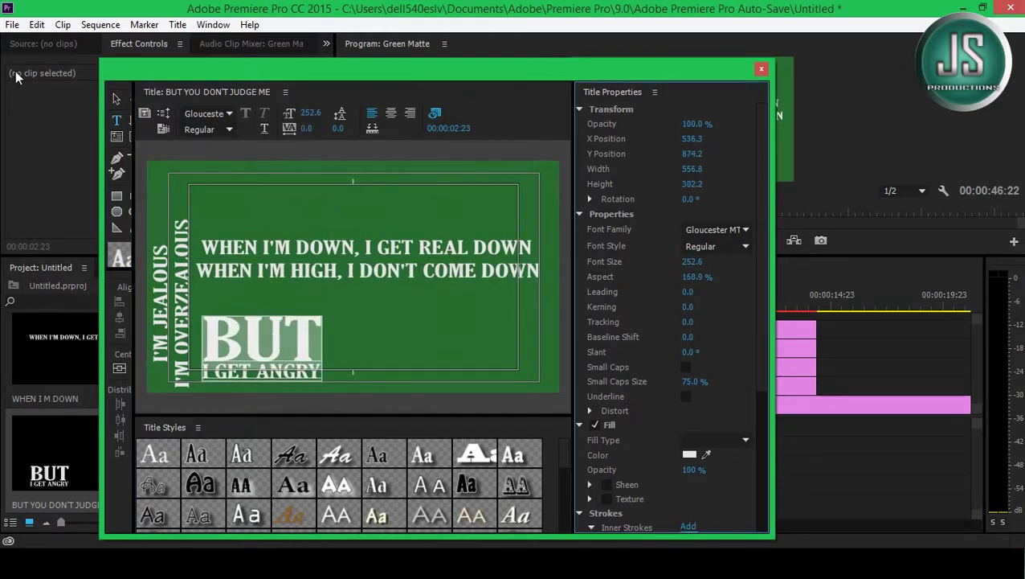
pyautogui.click(251, 347)
pyautogui.moveTo(251, 347); pyautogui.dragTo(484, 356)
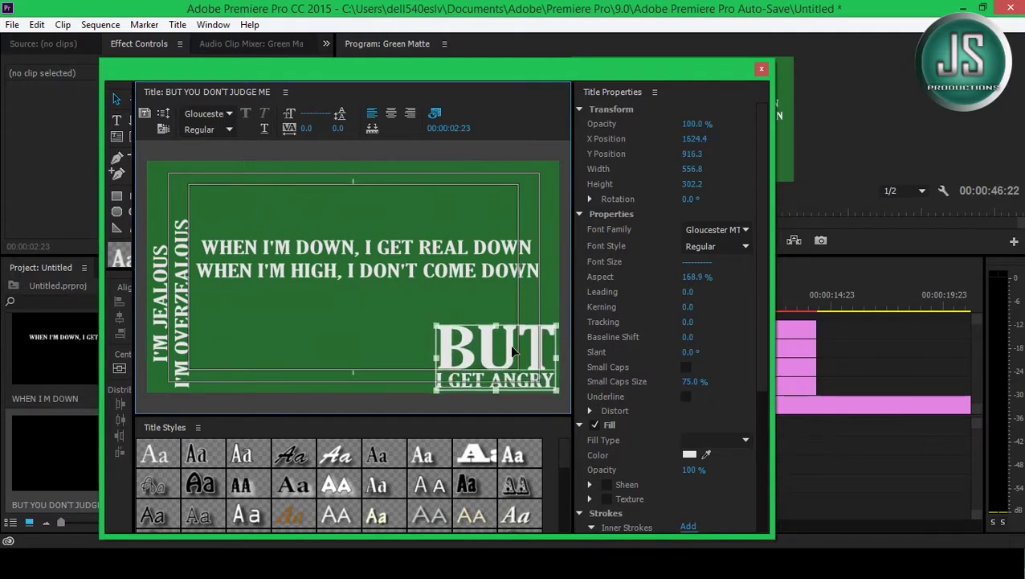
pyautogui.click(761, 68)
# - Place the new title on track V6 and set the playhead to 00:00:13:13
pyautogui.moveTo(563, 260); pyautogui.dragTo(562, 198)
pyautogui.moveTo(79, 454); pyautogui.dragTo(803, 275)
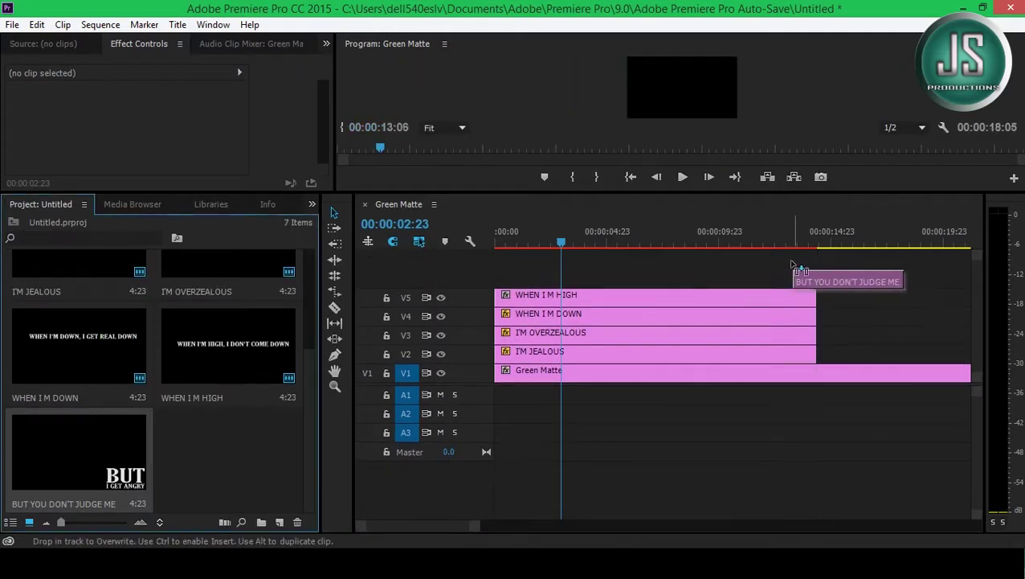
pyautogui.click(798, 231)
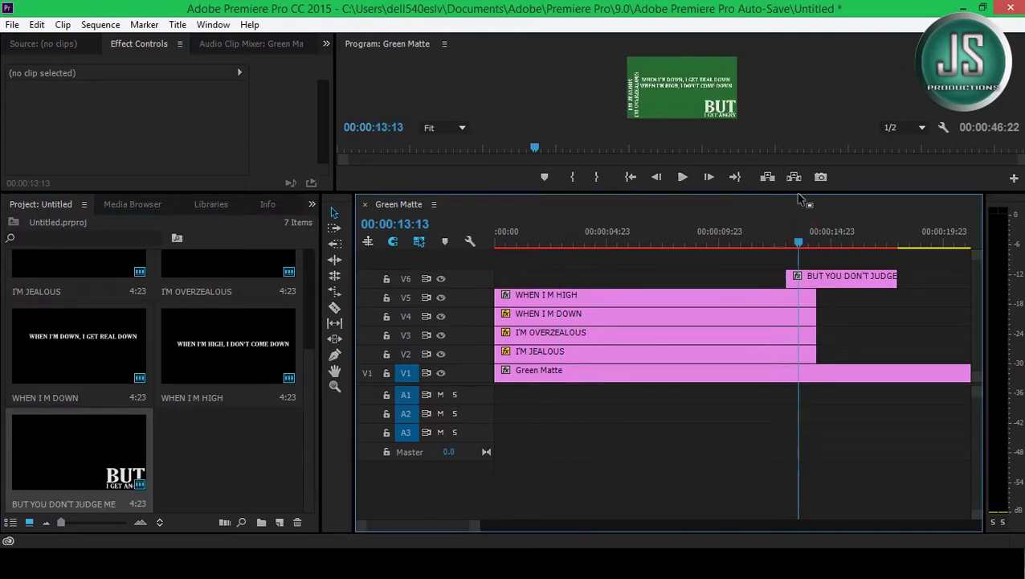
pyautogui.moveTo(563, 196); pyautogui.dragTo(562, 180)
# - Rename the title BUT I GET ANGRY, duplicate it, and name the copy BABY BELIEVE ME
pyautogui.rightClick(100, 265)
pyautogui.click(141, 271)
pyautogui.write('BUT I GET ANGRY')
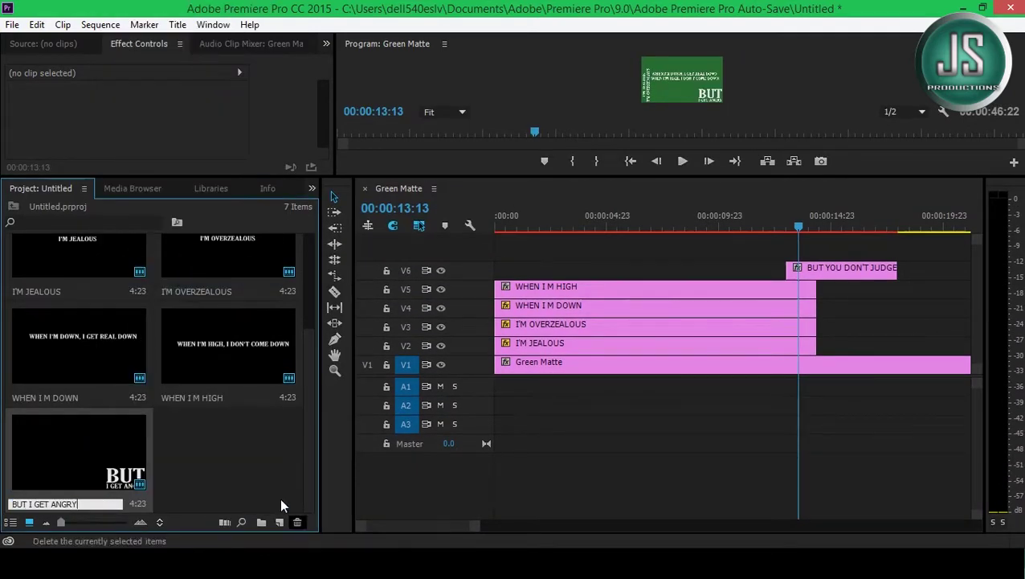
pyautogui.rightClick(117, 450)
pyautogui.click(143, 94)
pyautogui.rightClick(253, 474)
pyautogui.click(286, 270)
pyautogui.write('BABY BELIEVE ME')
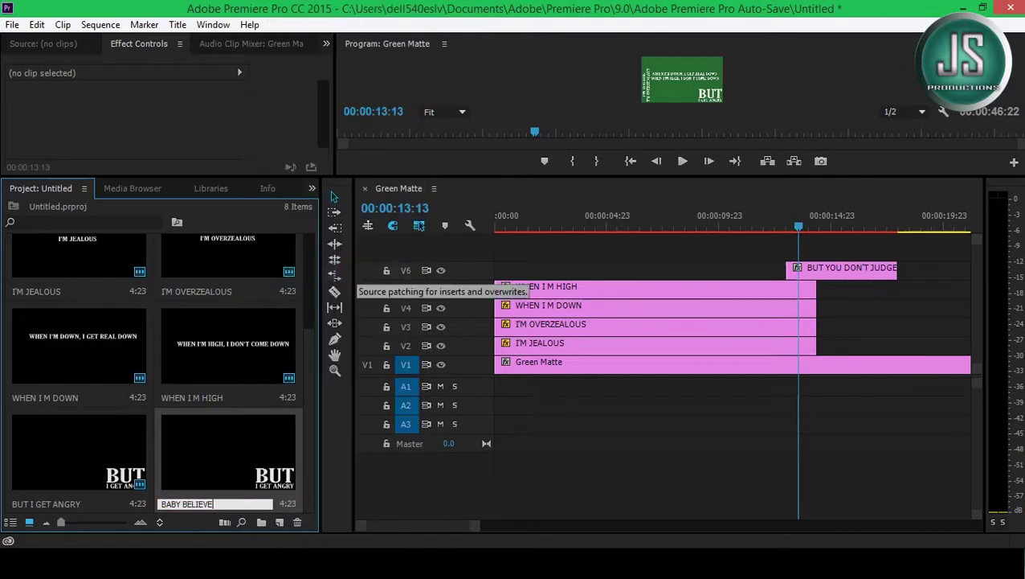
pyautogui.press('Return')
# - Change the copy's text to BABY BELIEVE ME, centre it and shrink it
pyautogui.doubleClick(247, 473)
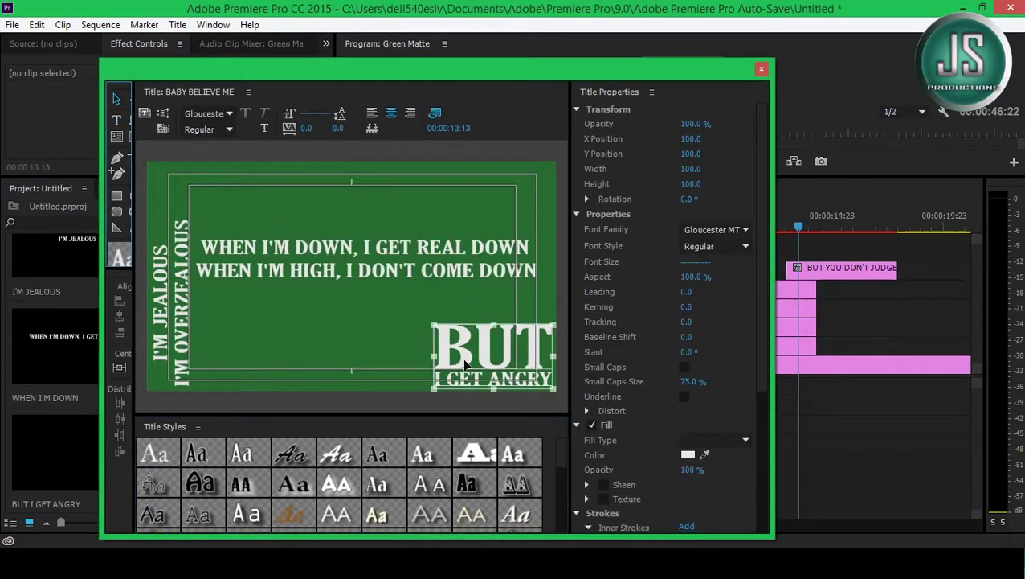
pyautogui.moveTo(538, 360); pyautogui.dragTo(382, 334)
pyautogui.doubleClick(382, 333)
pyautogui.press('BackSpace')
pyautogui.write('BAB')
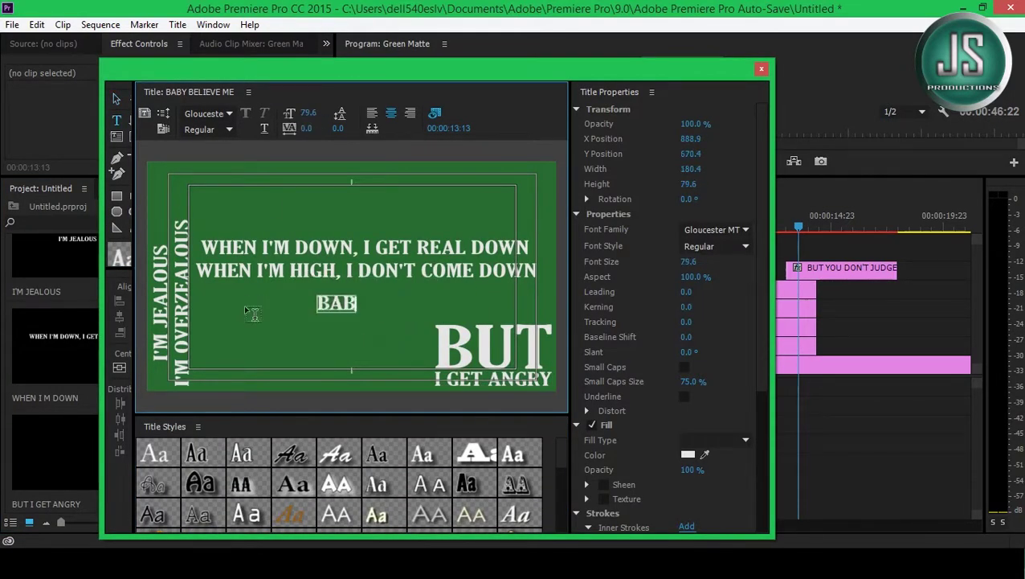
pyautogui.write('Y BELIEVE ME')
pyautogui.press('Escape')
pyautogui.moveTo(421, 304)
pyautogui.mouseDown()
pyautogui.moveTo(359, 308)
pyautogui.moveTo(339, 297)
pyautogui.mouseUp()
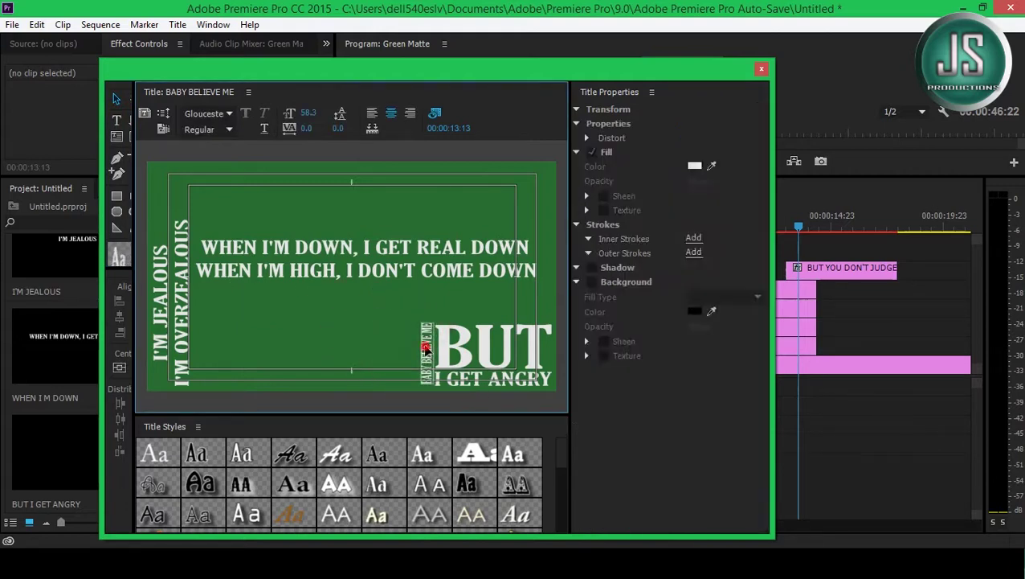
# - Place the BABY BELIEVE ME title on V2 from about 14 seconds and enlarge the program monitor
pyautogui.click(487, 344)
pyautogui.click(429, 346)
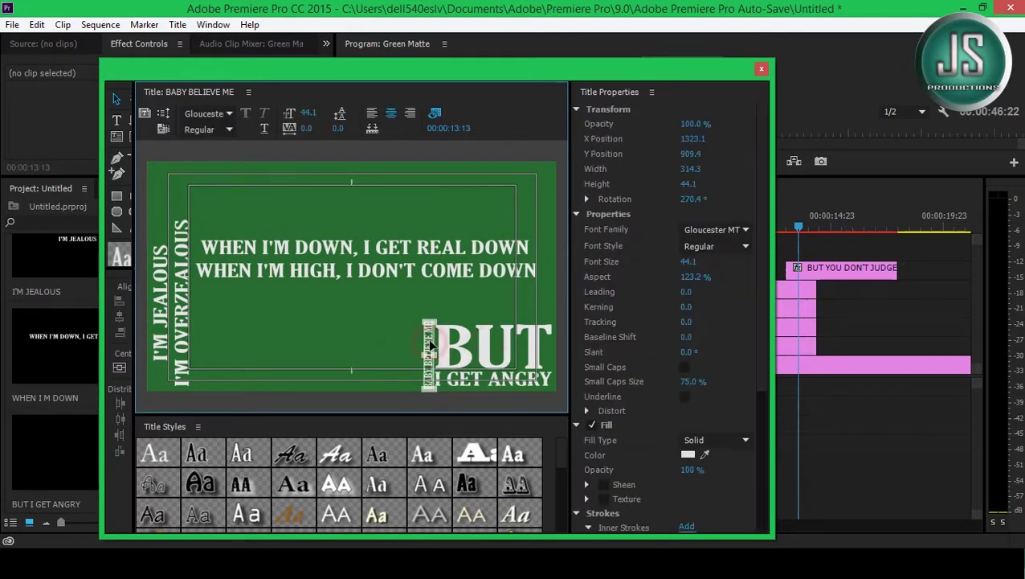
pyautogui.click(427, 346)
pyautogui.click(428, 342)
pyautogui.click(428, 342)
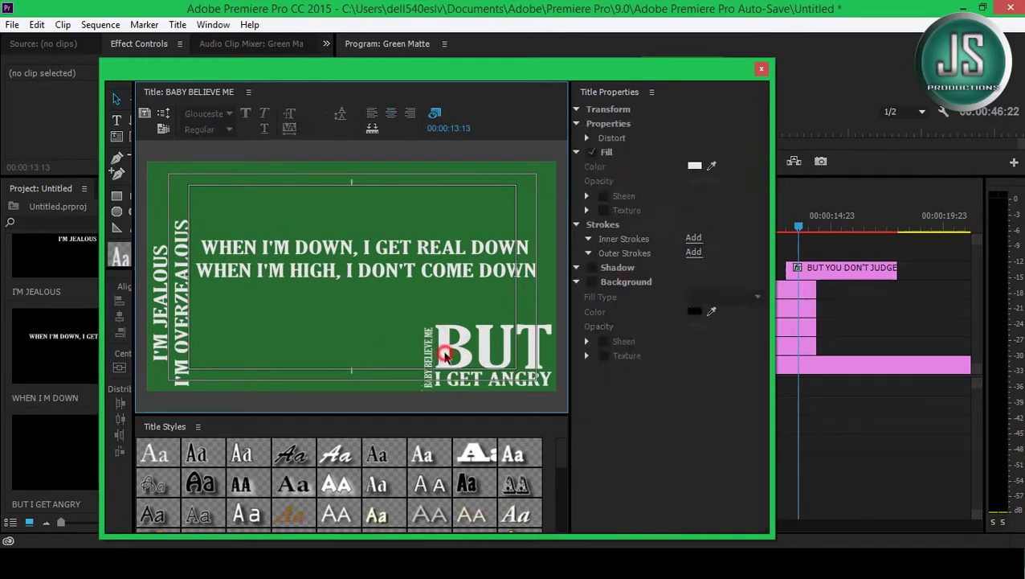
pyautogui.click(428, 341)
pyautogui.click(428, 341)
pyautogui.click(762, 71)
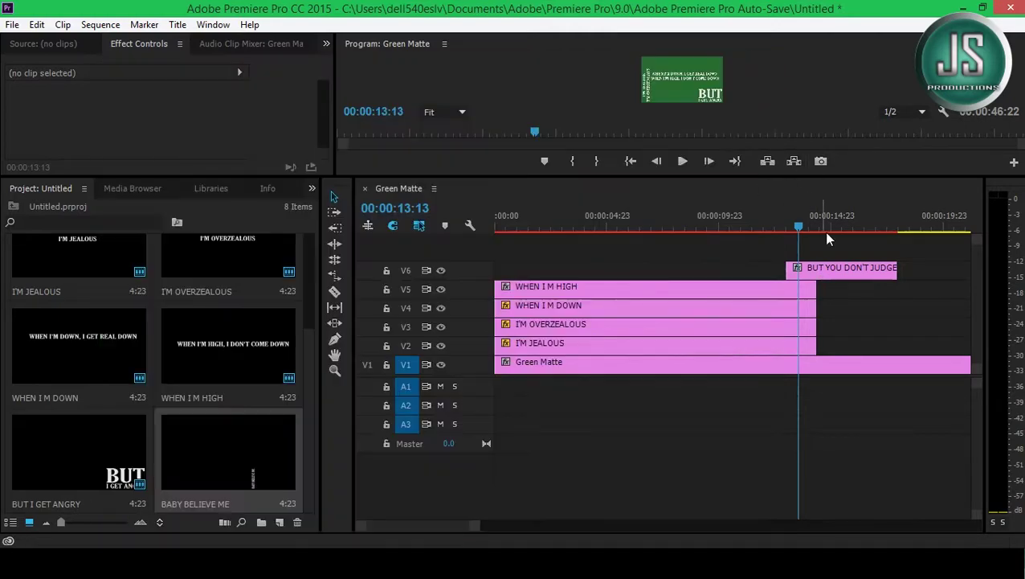
pyautogui.moveTo(228, 452); pyautogui.dragTo(872, 343)
pyautogui.press('Down')
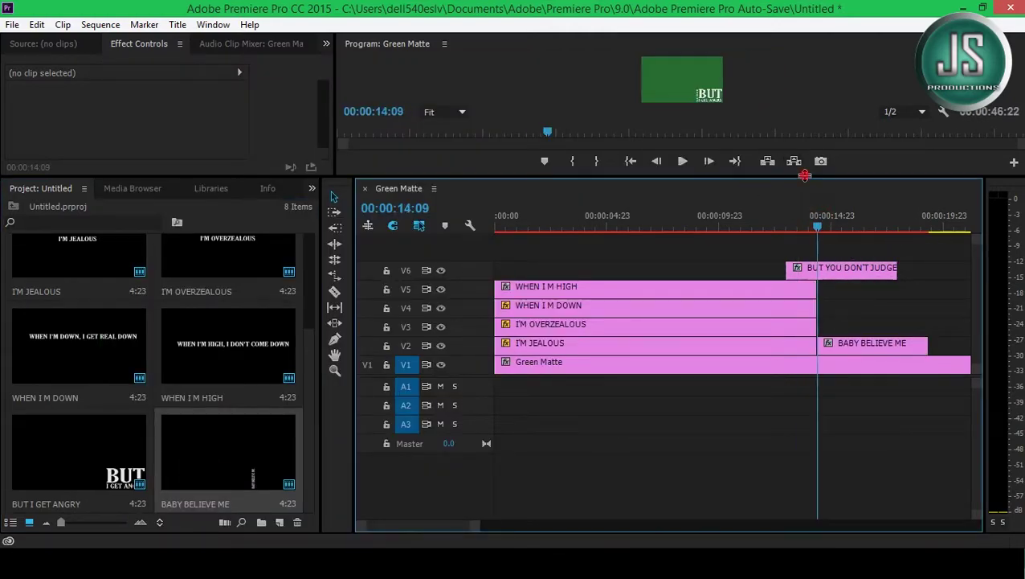
pyautogui.moveTo(806, 177); pyautogui.dragTo(690, 241)
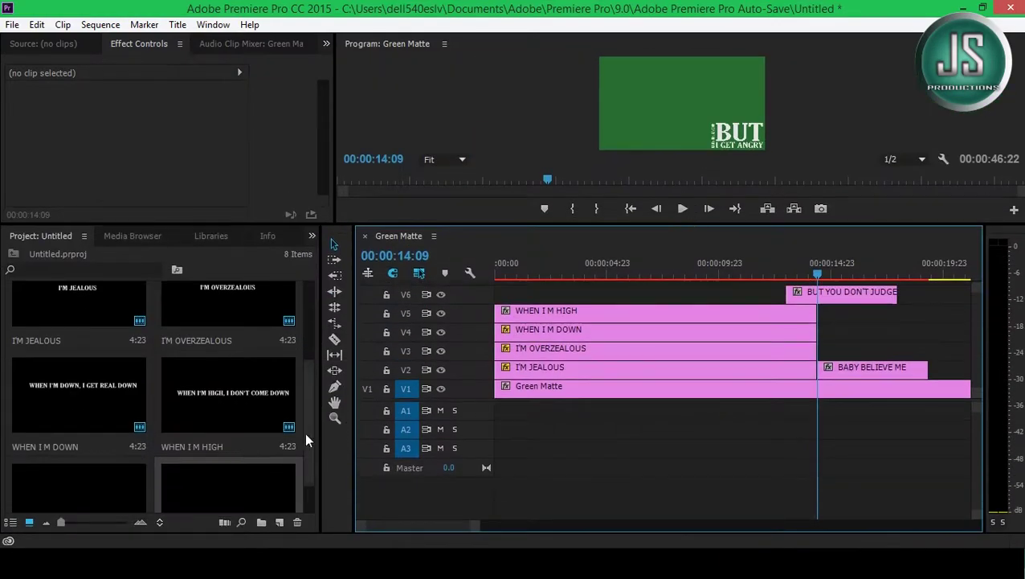
# - Duplicate the BABY BELIEVE ME title, rename the copy I CAN LOVE YOU, and open it
pyautogui.rightClick(229, 410)
pyautogui.rightClick(69, 447)
pyautogui.click(104, 270)
pyautogui.write('I CAN LOVE YOU')
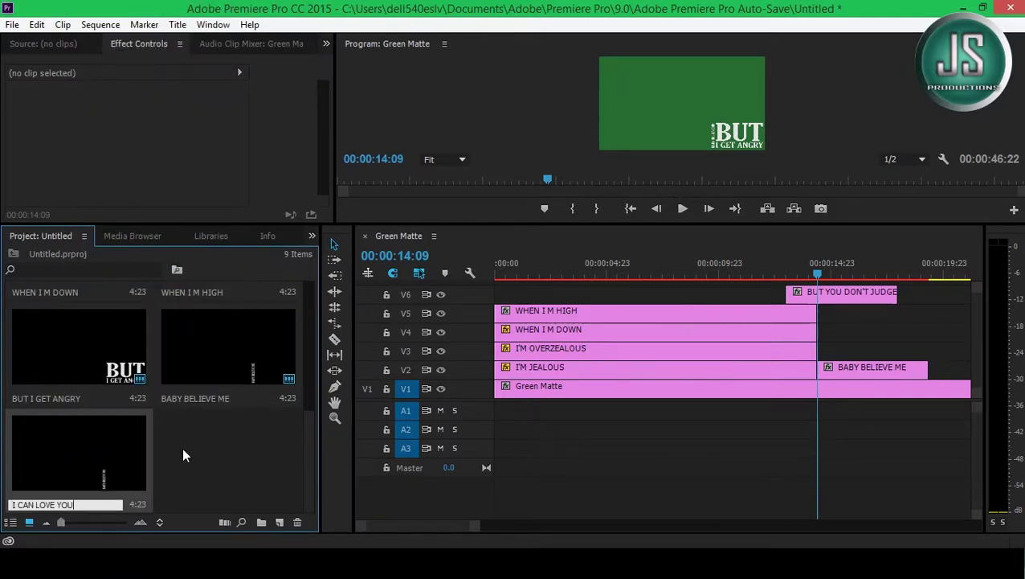
pyautogui.doubleClick(182, 447)
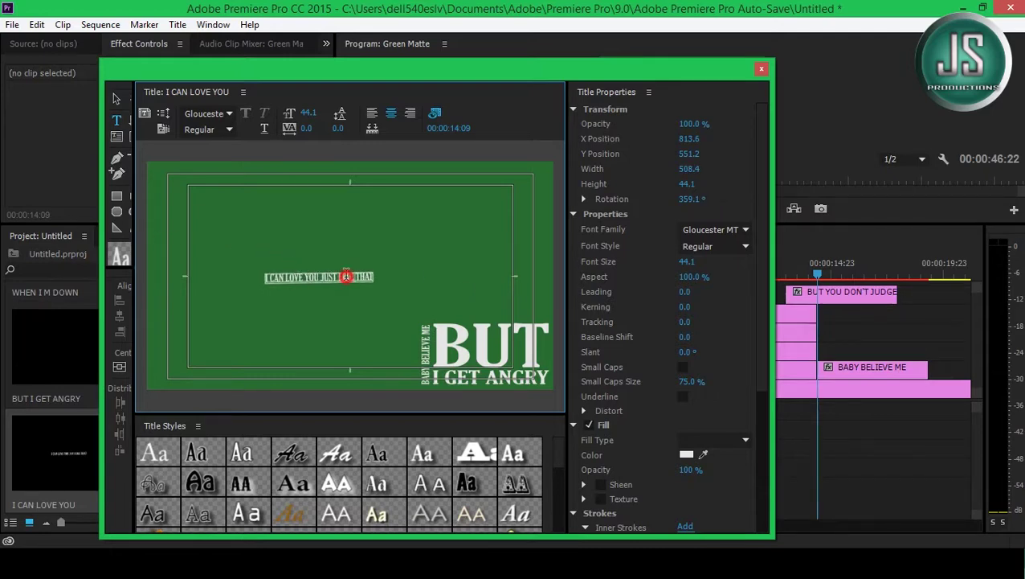
# - Put I CAN on its own enlarged line above YOU JUST LIKE THAT
pyautogui.moveTo(687, 261); pyautogui.dragTo(753, 255)
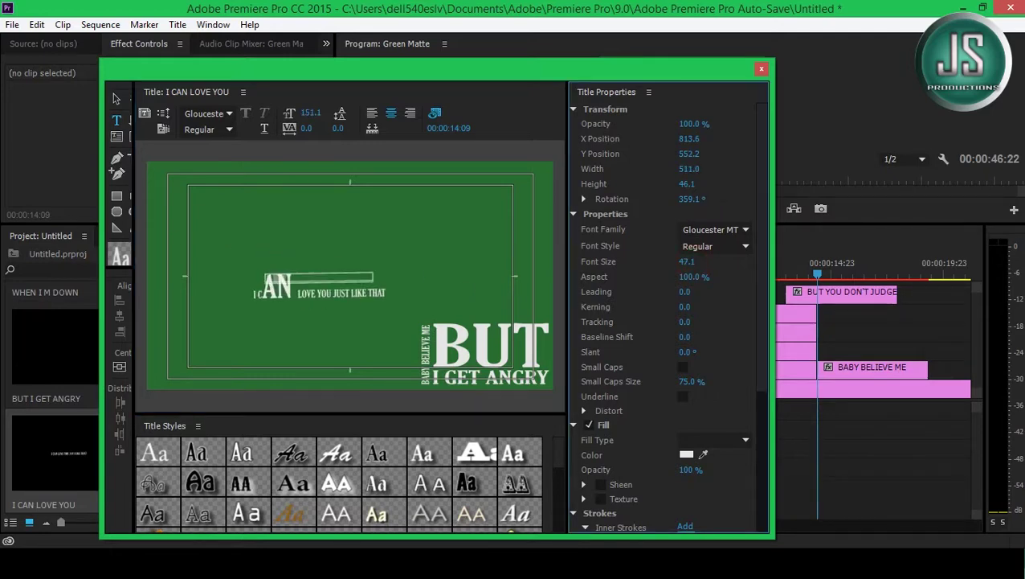
pyautogui.click(308, 299)
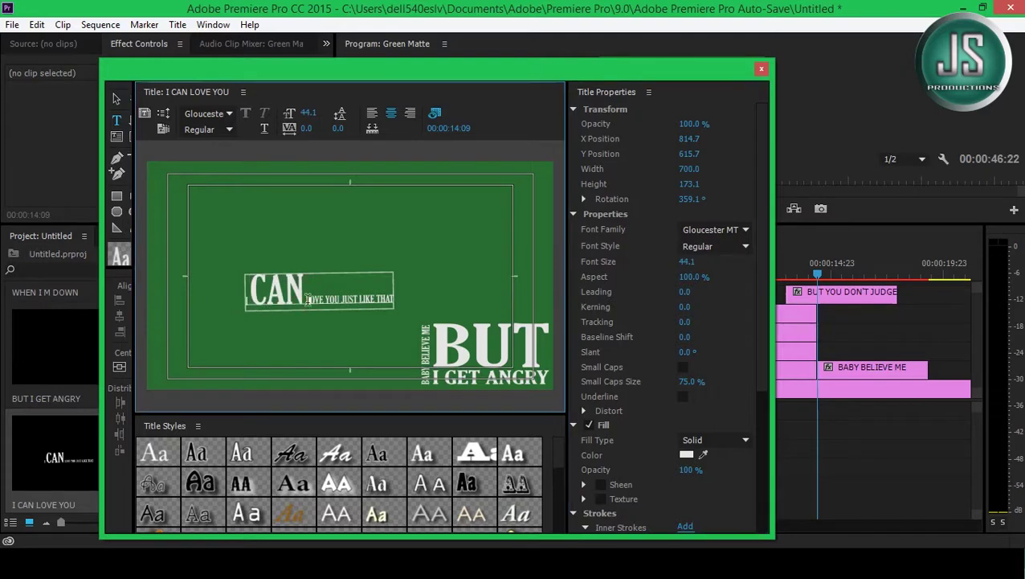
pyautogui.press('Return')
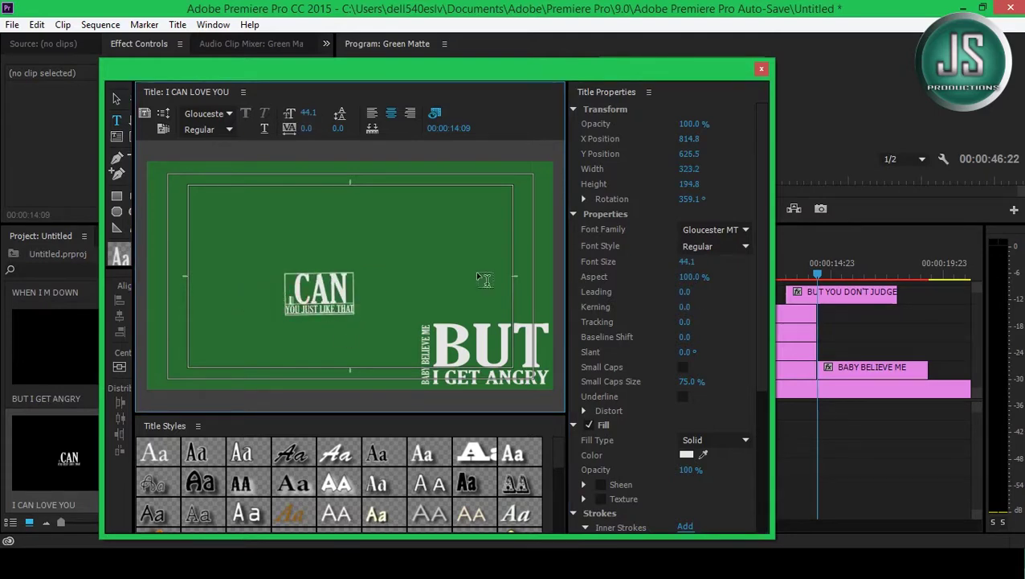
pyautogui.write('I')
pyautogui.click(320, 310)
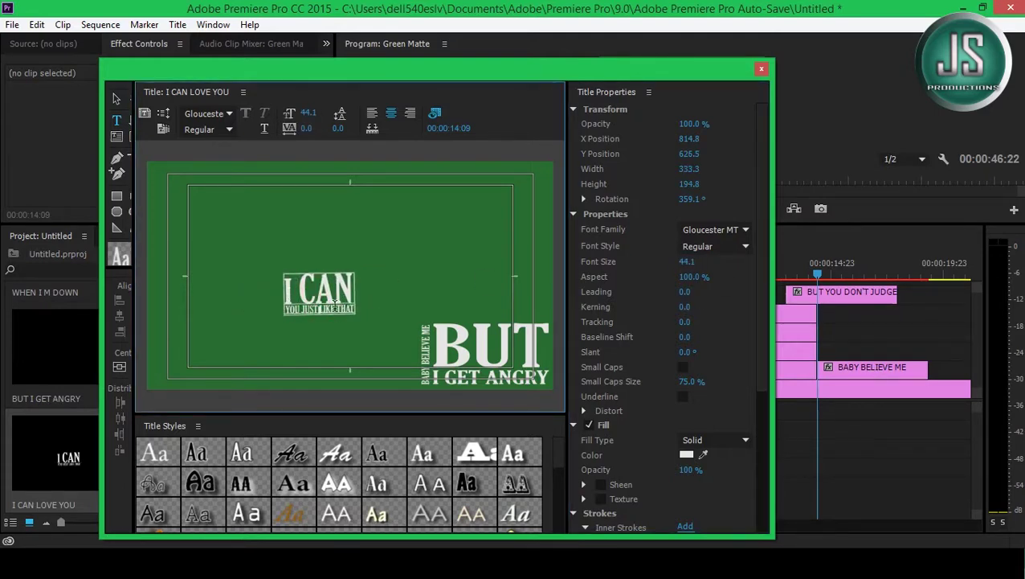
pyautogui.press('Escape')
pyautogui.moveTo(356, 313); pyautogui.dragTo(405, 330)
pyautogui.moveTo(347, 273); pyautogui.dragTo(347, 357)
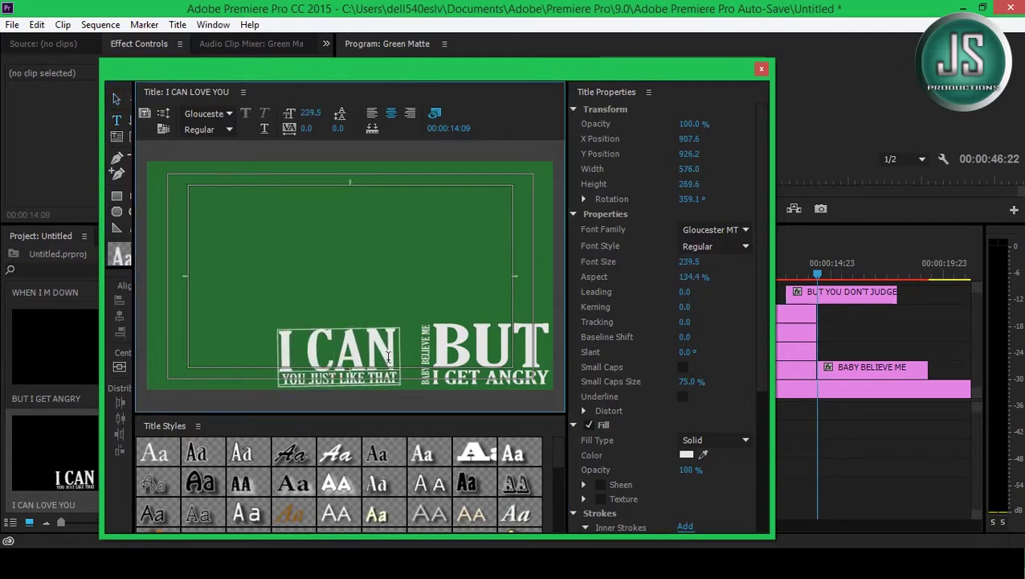
# - Add a vertical LOVE text beside I CAN, resize both, and close the Titler
pyautogui.click(352, 264)
pyautogui.click(689, 261)
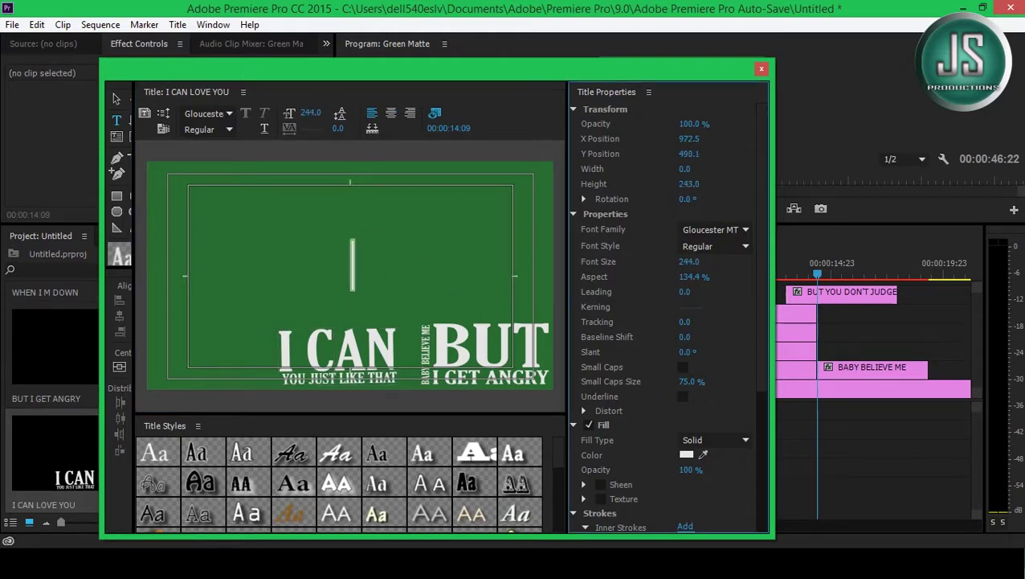
pyautogui.click(352, 249)
pyautogui.write('LOVE')
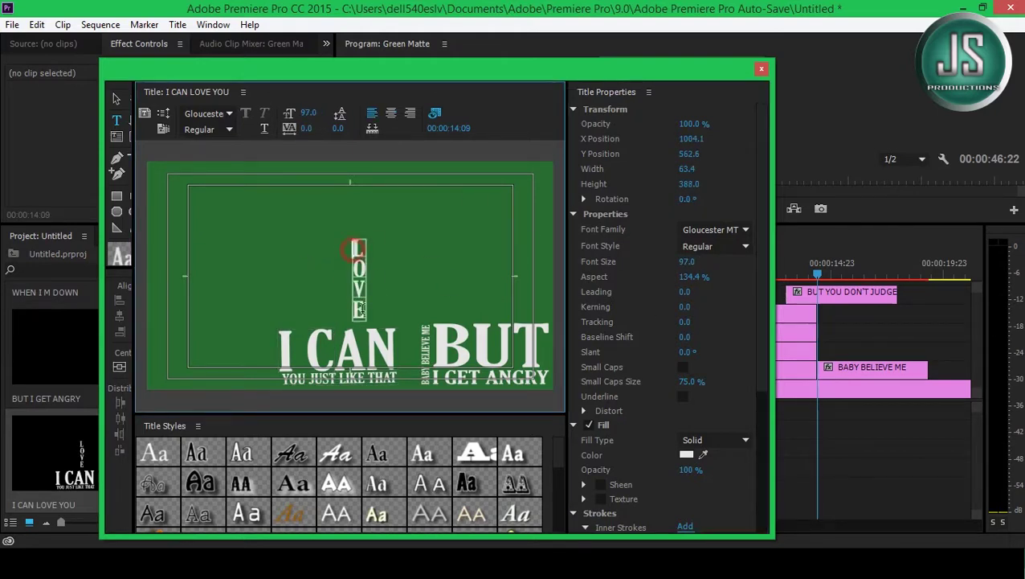
pyautogui.click(117, 98)
pyautogui.moveTo(359, 320); pyautogui.dragTo(362, 281)
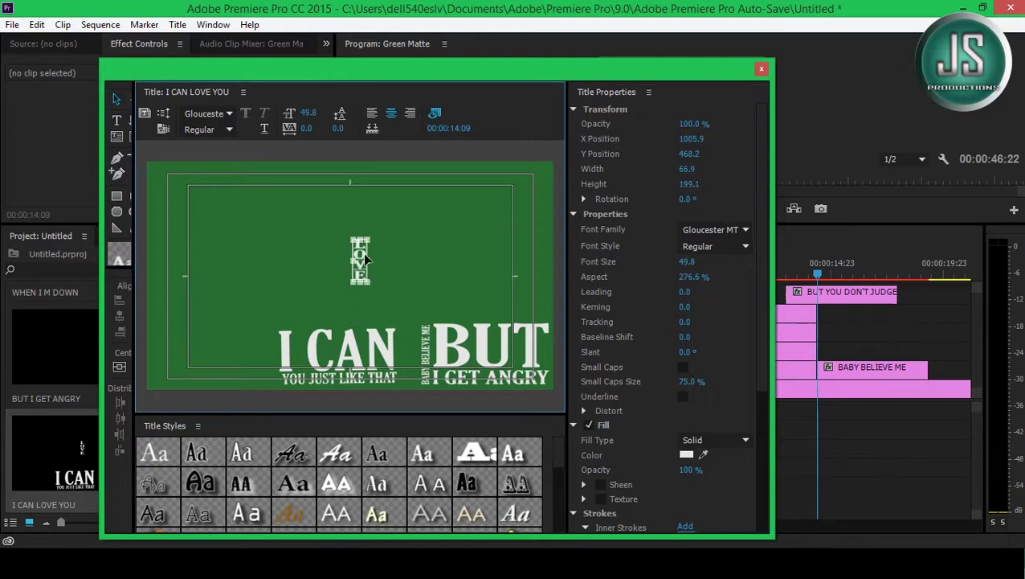
pyautogui.moveTo(402, 343); pyautogui.dragTo(408, 345)
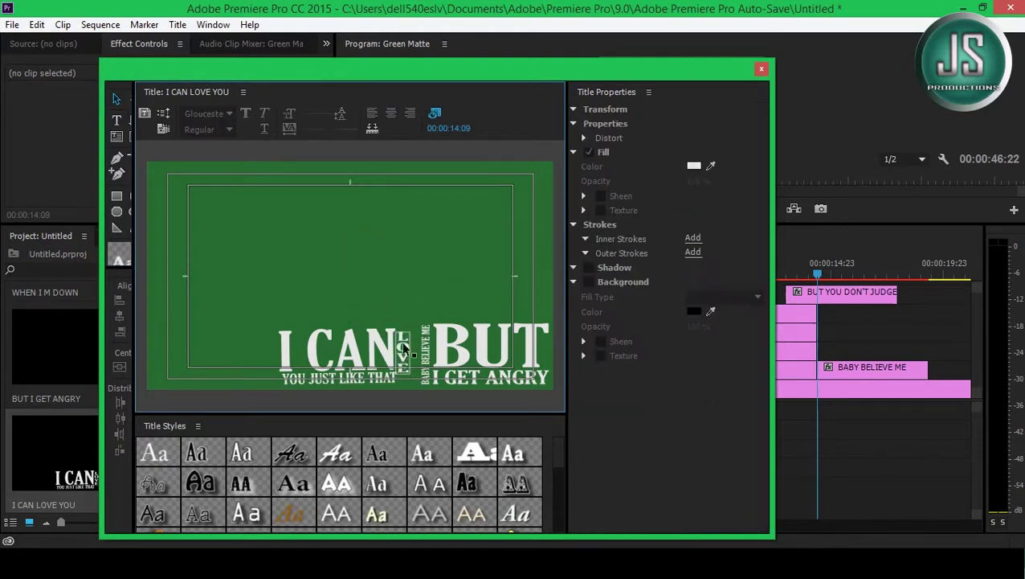
pyautogui.click(418, 254)
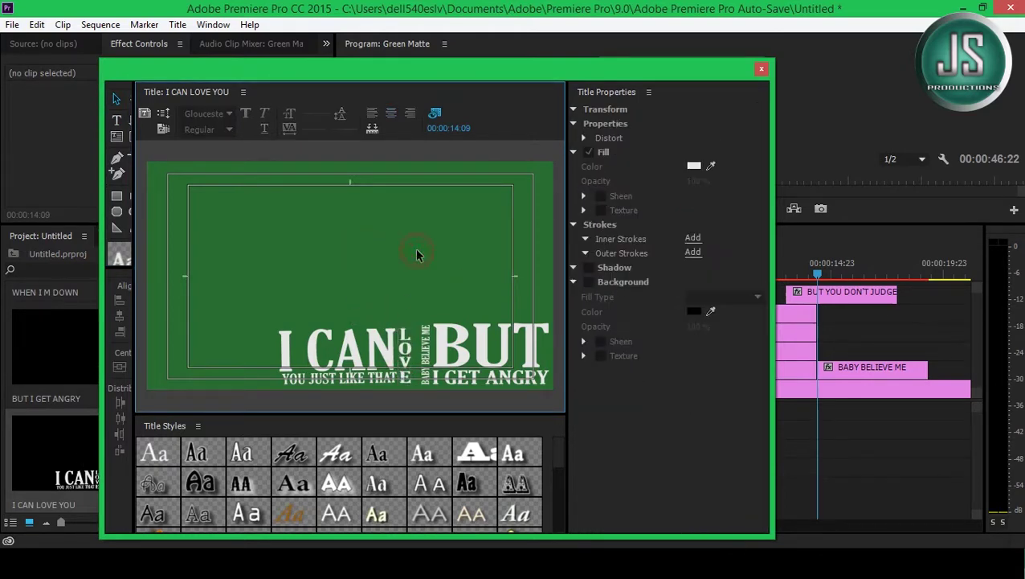
pyautogui.click(293, 342)
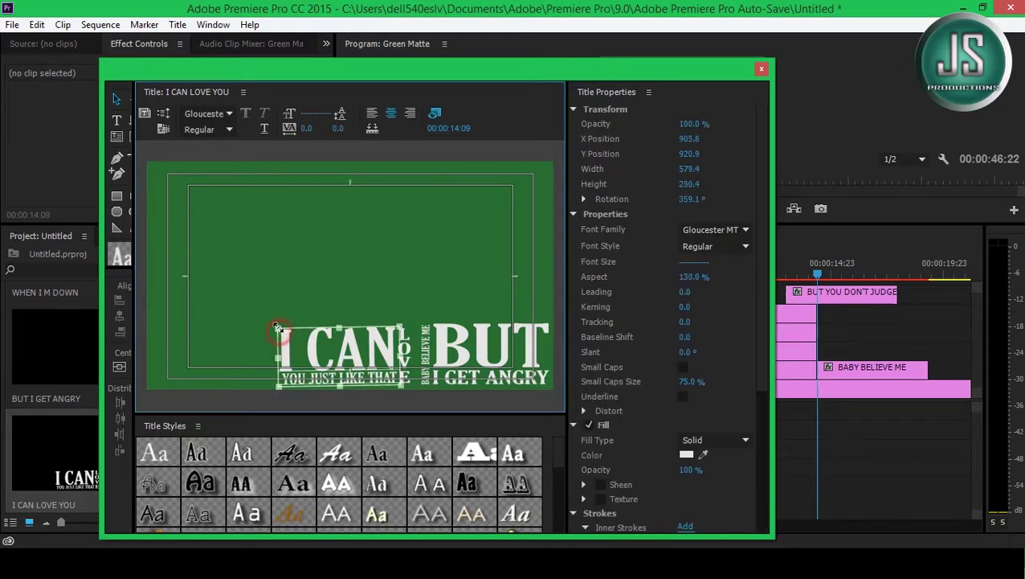
pyautogui.moveTo(277, 328); pyautogui.dragTo(272, 327)
pyautogui.click(444, 277)
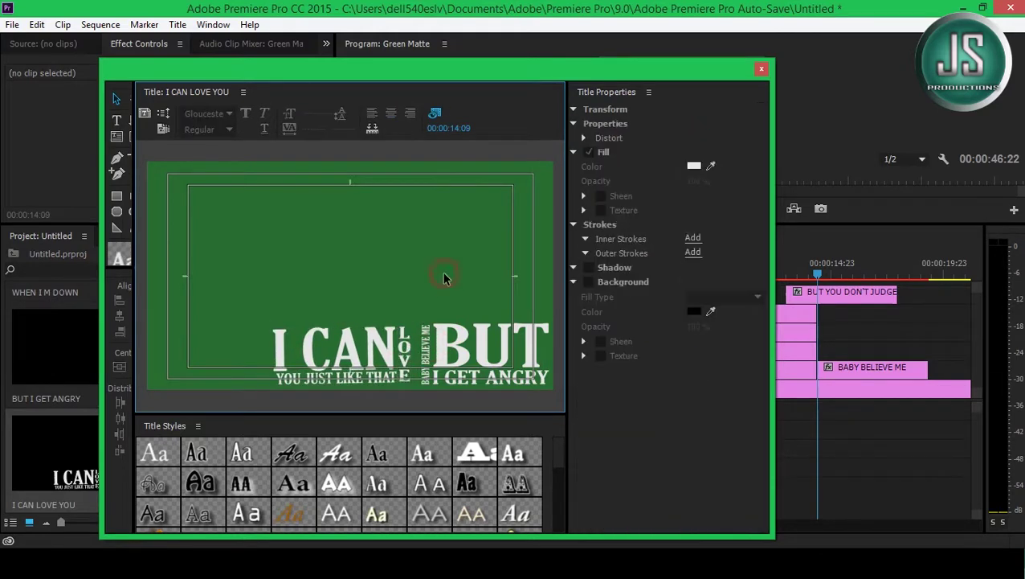
pyautogui.click(760, 69)
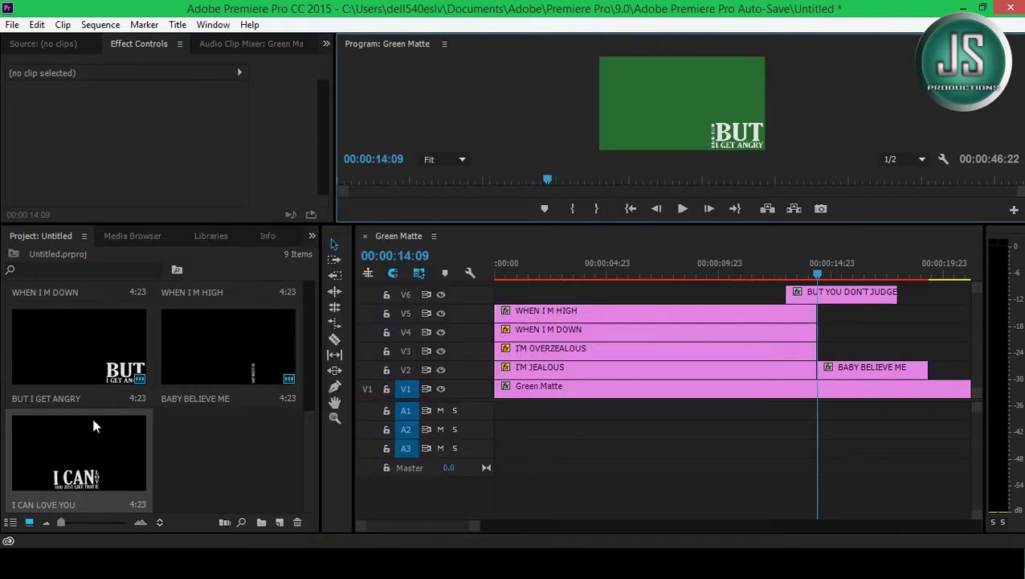
# - Place I CAN LOVE YOU on V3 and extend the BUT YOU DON'T JUDGE ME and BABY BELIEVE ME clips
pyautogui.moveTo(94, 426); pyautogui.dragTo(898, 350)
pyautogui.moveTo(480, 525); pyautogui.dragTo(508, 525)
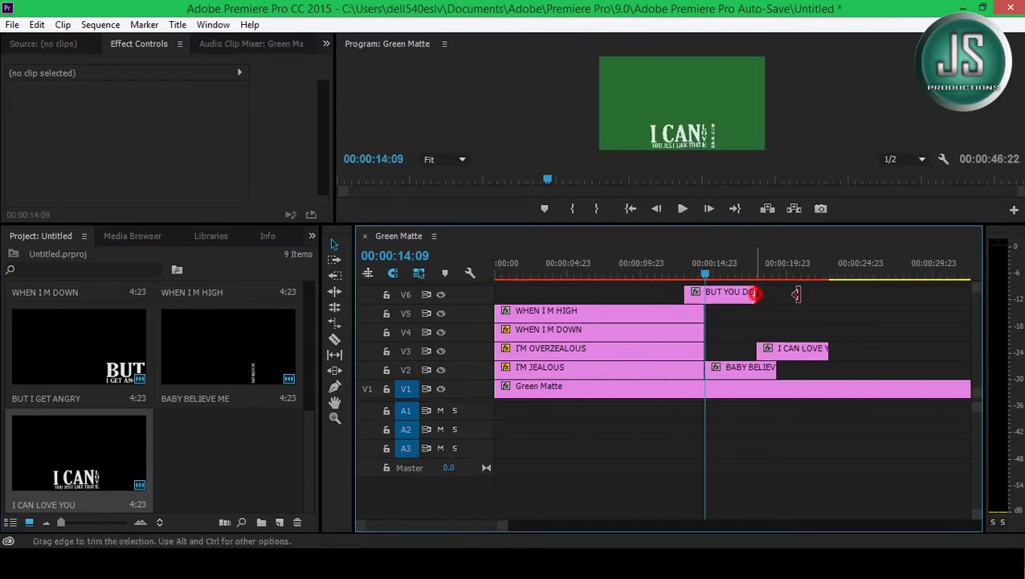
pyautogui.moveTo(755, 294); pyautogui.dragTo(848, 292)
pyautogui.moveTo(776, 369); pyautogui.dragTo(848, 370)
pyautogui.moveTo(800, 348); pyautogui.dragTo(861, 348)
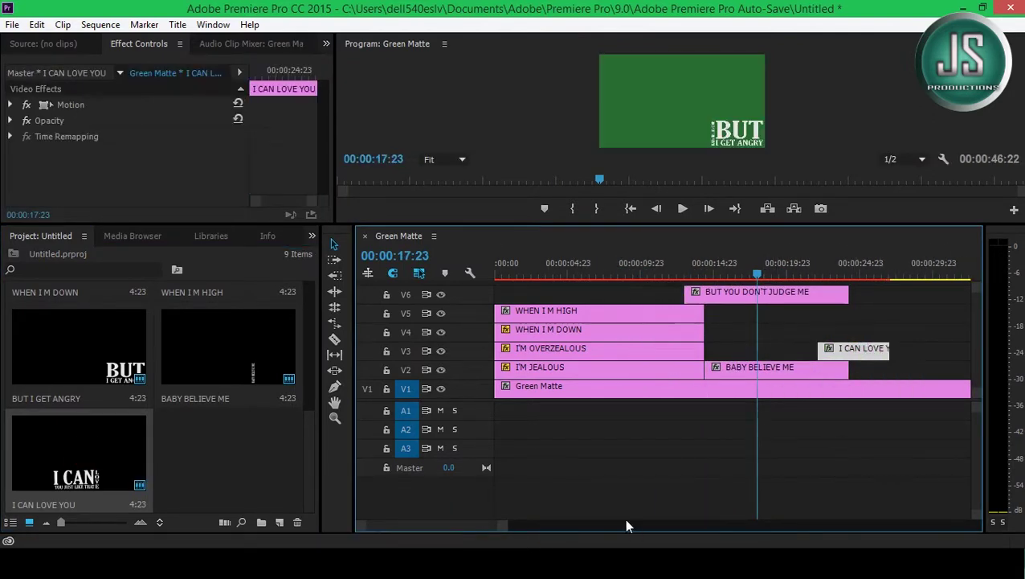
pyautogui.moveTo(627, 525); pyautogui.dragTo(511, 527)
pyautogui.click(596, 278)
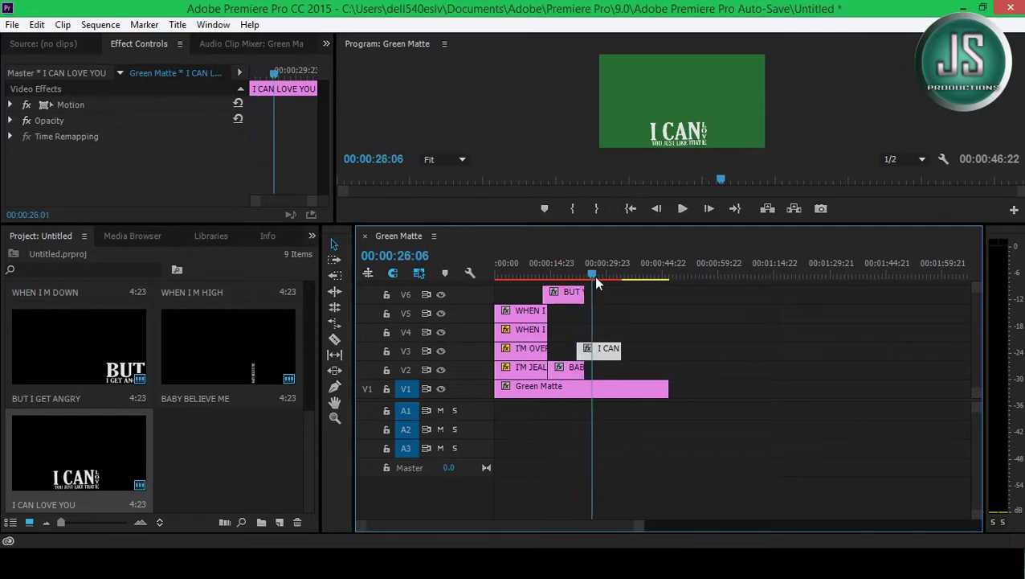
# - Duplicate the title as I CAN LEAVE YOU and open it for editing
pyautogui.rightClick(237, 483)
pyautogui.click(340, 272)
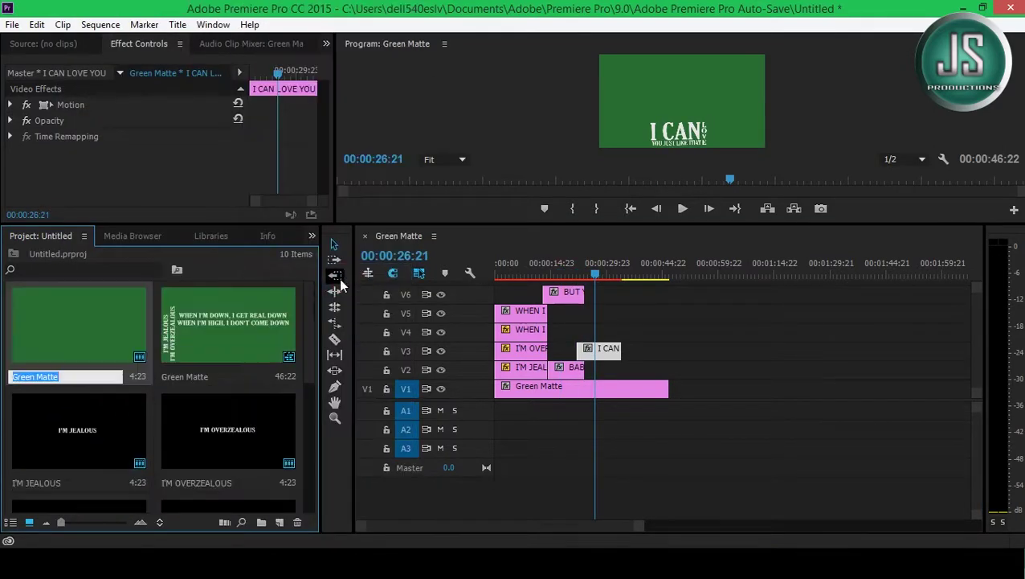
pyautogui.scroll(-3, 161, 402)
pyautogui.doubleClick(240, 470)
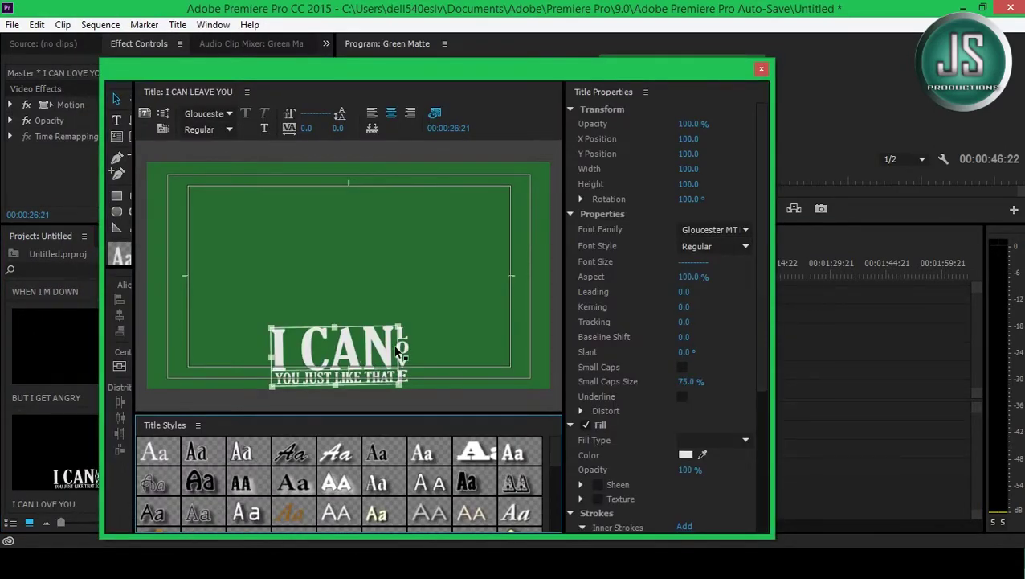
# - Raise the I CAN block, the vertical LEAVE and AND higher in the frame, then close
pyautogui.click(117, 100)
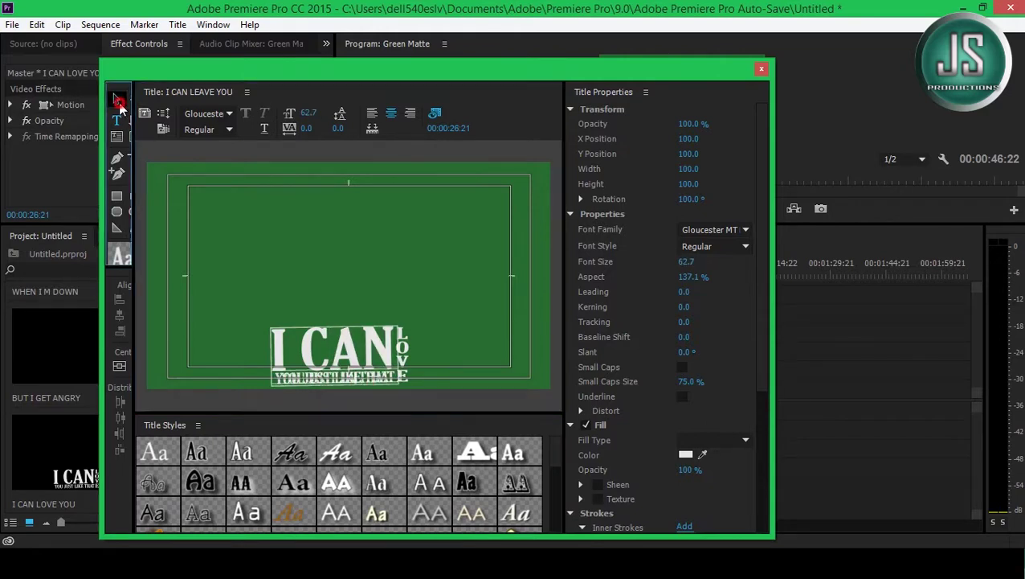
pyautogui.moveTo(342, 357); pyautogui.dragTo(351, 273)
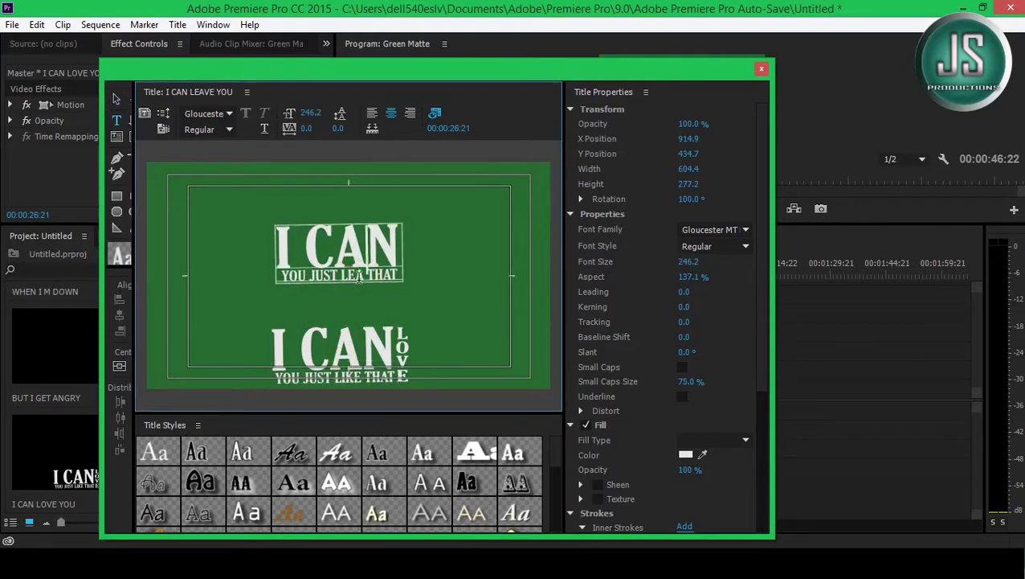
pyautogui.click(406, 348)
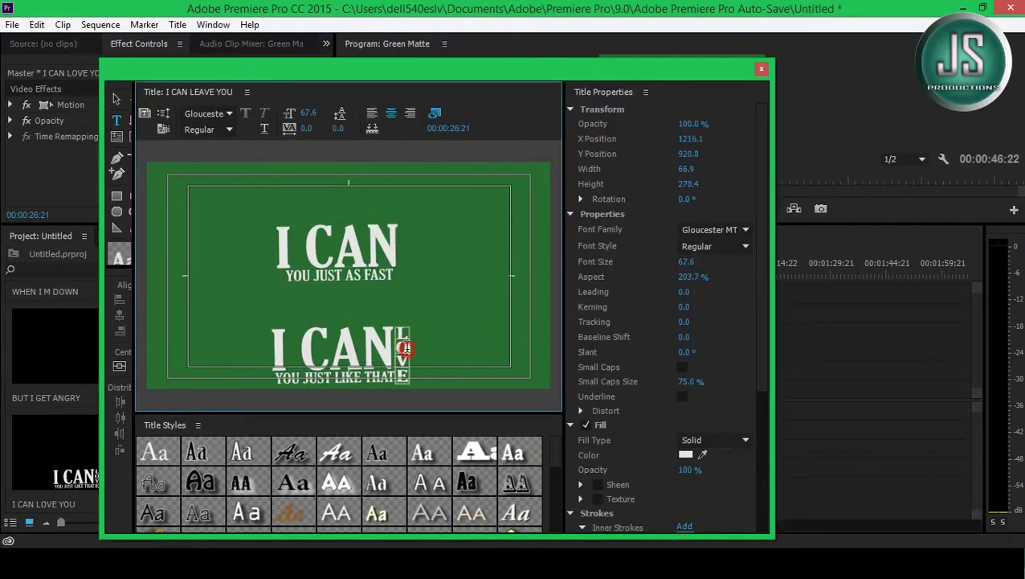
pyautogui.moveTo(406, 350); pyautogui.dragTo(413, 263)
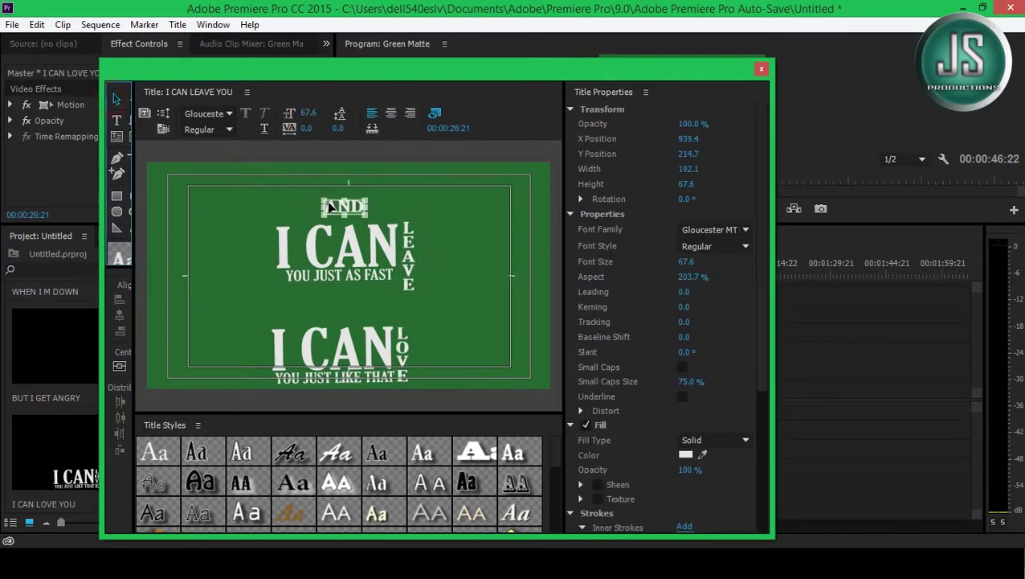
pyautogui.moveTo(328, 219); pyautogui.dragTo(327, 227)
pyautogui.click(311, 277)
pyautogui.click(414, 264)
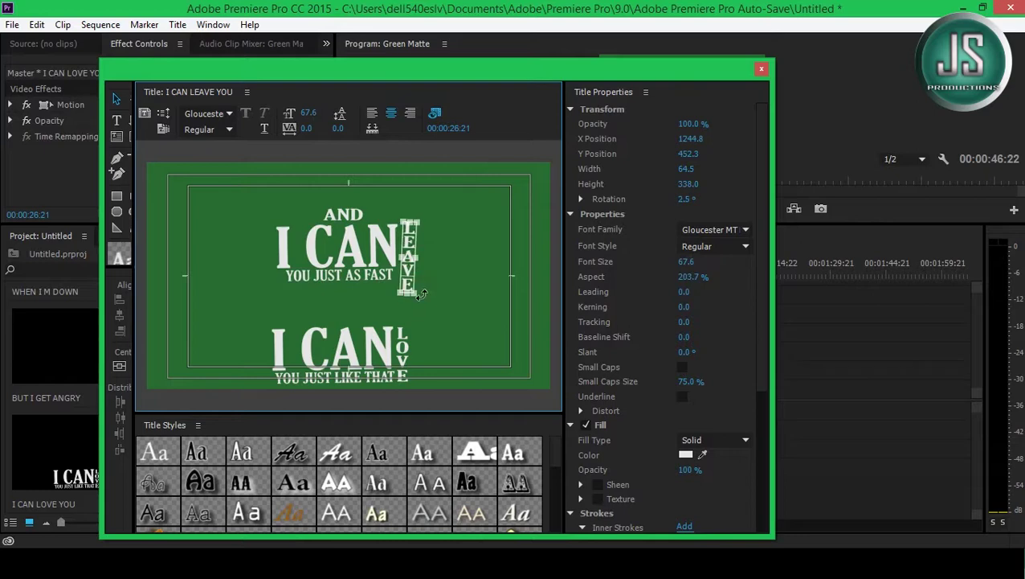
pyautogui.click(419, 254)
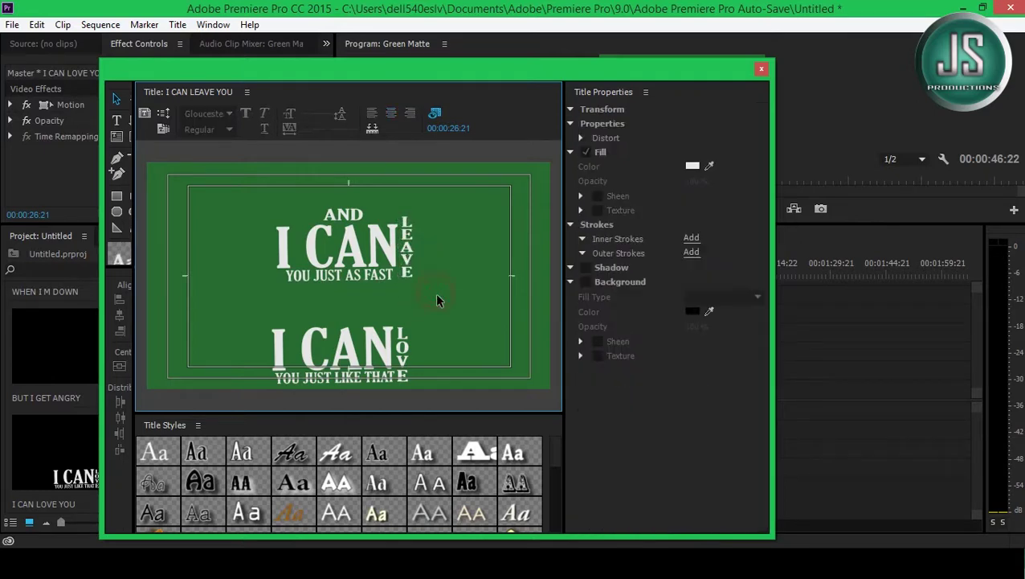
pyautogui.click(761, 69)
# - Place I CAN LEAVE YOU on V4 and open the BUT YOU DONT JUDGE ME title
pyautogui.moveTo(229, 450); pyautogui.dragTo(598, 331)
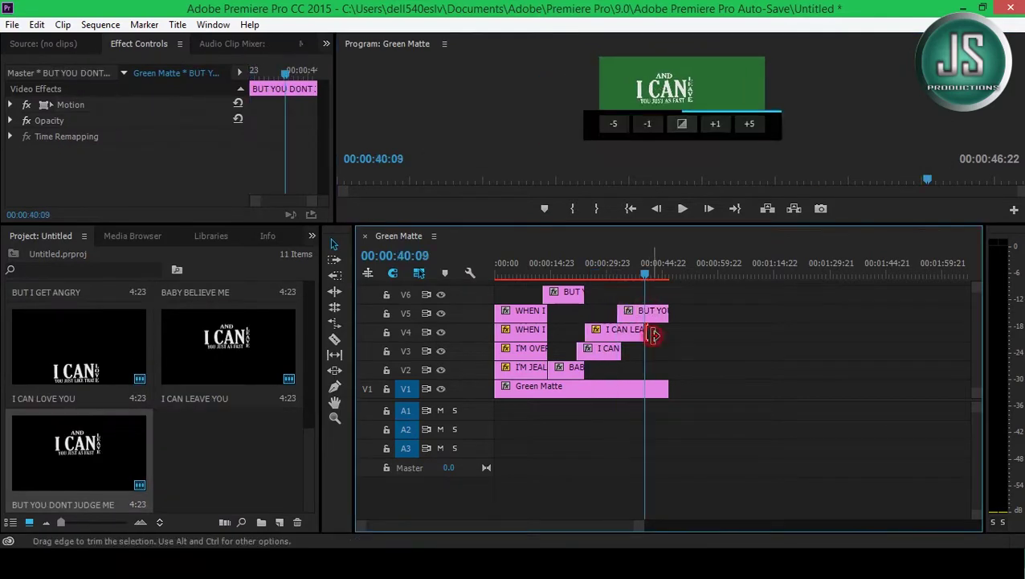
pyautogui.doubleClick(649, 322)
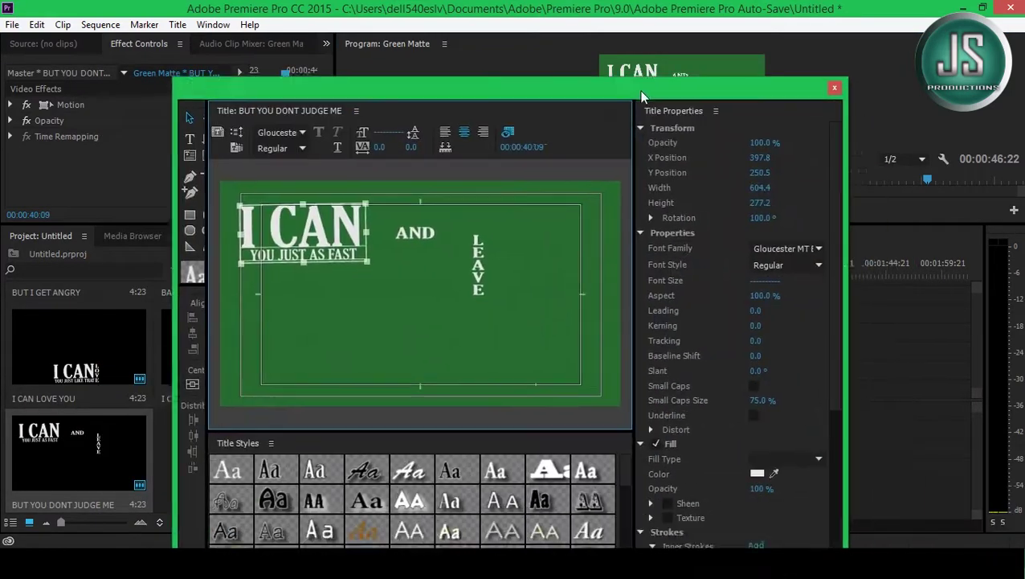
pyautogui.moveTo(568, 71); pyautogui.dragTo(753, 61)
# - Replace I CAN with BUT, left-align the lyric at top-left, and enlarge BUT and DON'T
pyautogui.click(399, 215)
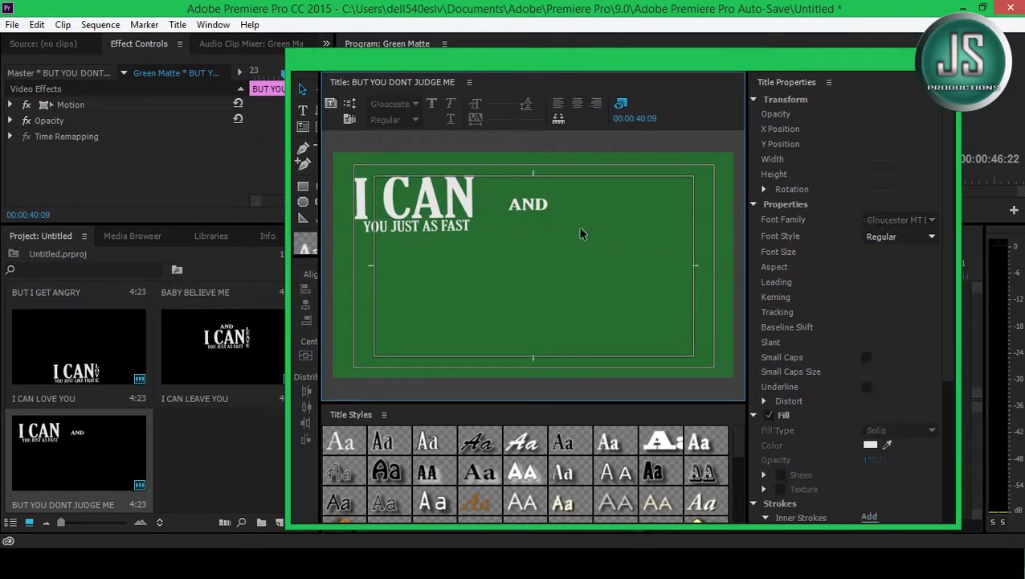
pyautogui.moveTo(398, 216); pyautogui.dragTo(357, 208)
pyautogui.write("BUT YOU DON'T")
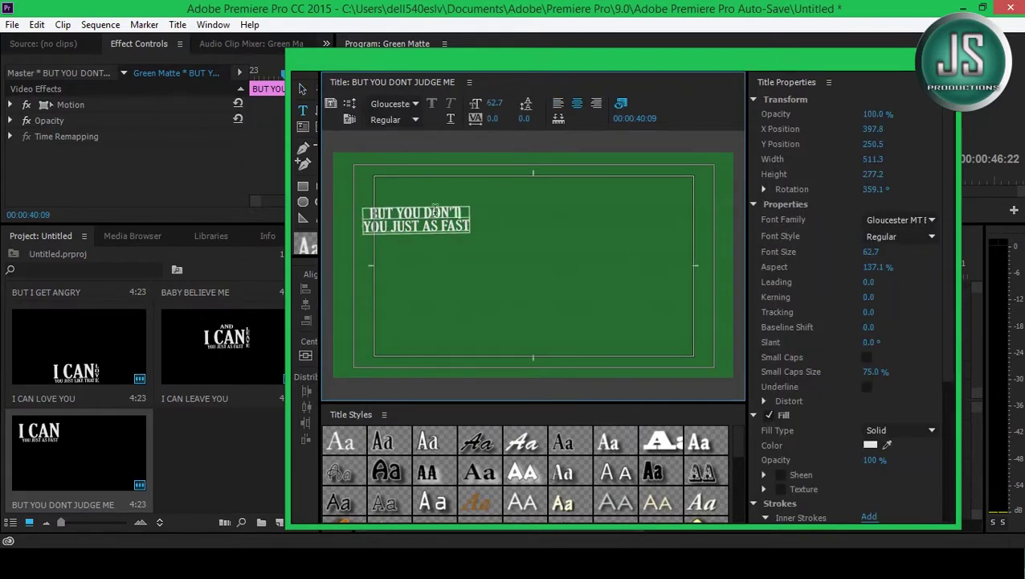
pyautogui.write('JUDGE ME')
pyautogui.click(561, 106)
pyautogui.moveTo(457, 216); pyautogui.dragTo(457, 185)
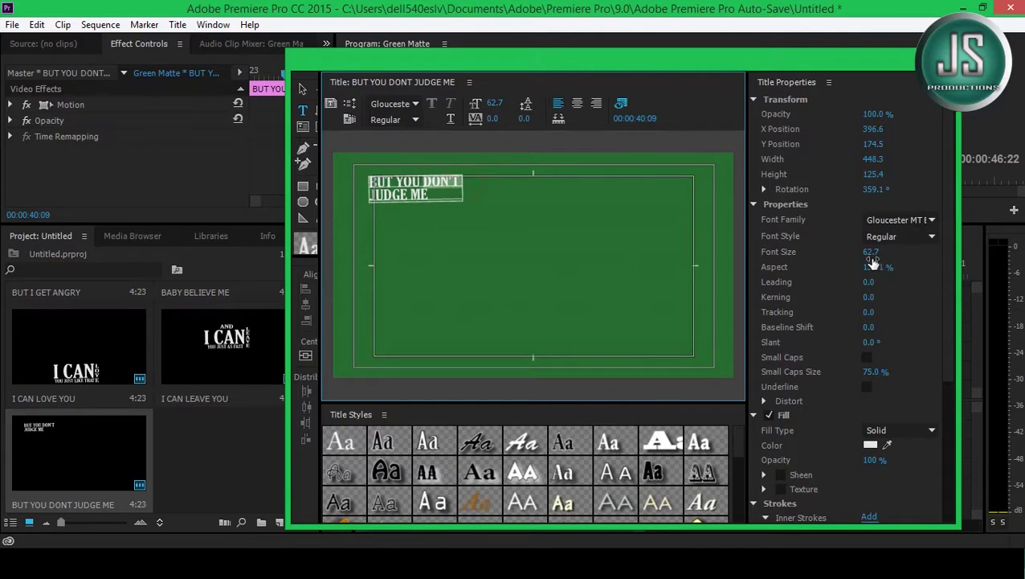
pyautogui.moveTo(872, 252)
pyautogui.mouseDown()
pyautogui.moveTo(894, 252)
pyautogui.moveTo(873, 251)
pyautogui.mouseUp()
pyautogui.doubleClick(399, 187)
pyautogui.click(406, 207)
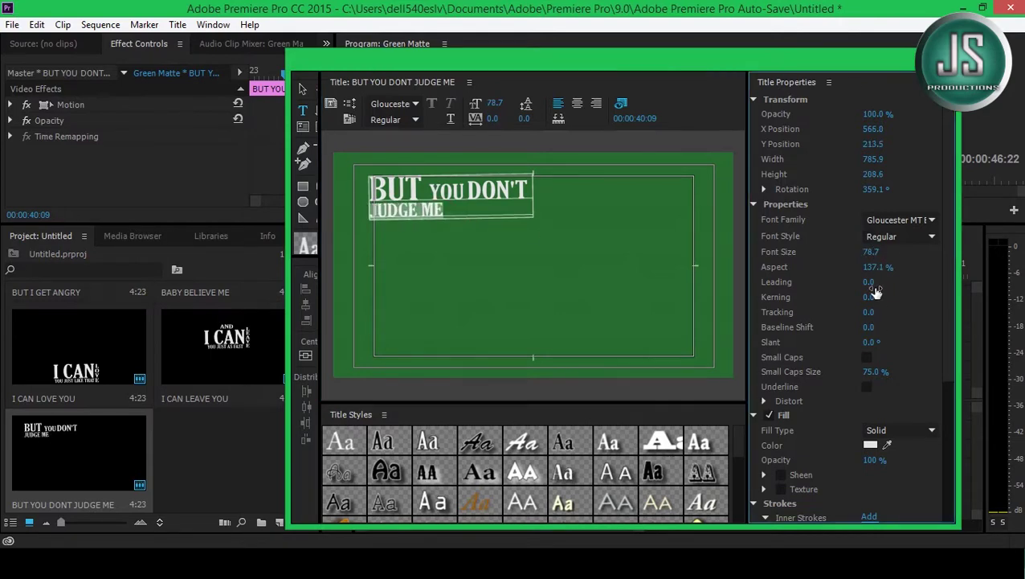
pyautogui.click(479, 307)
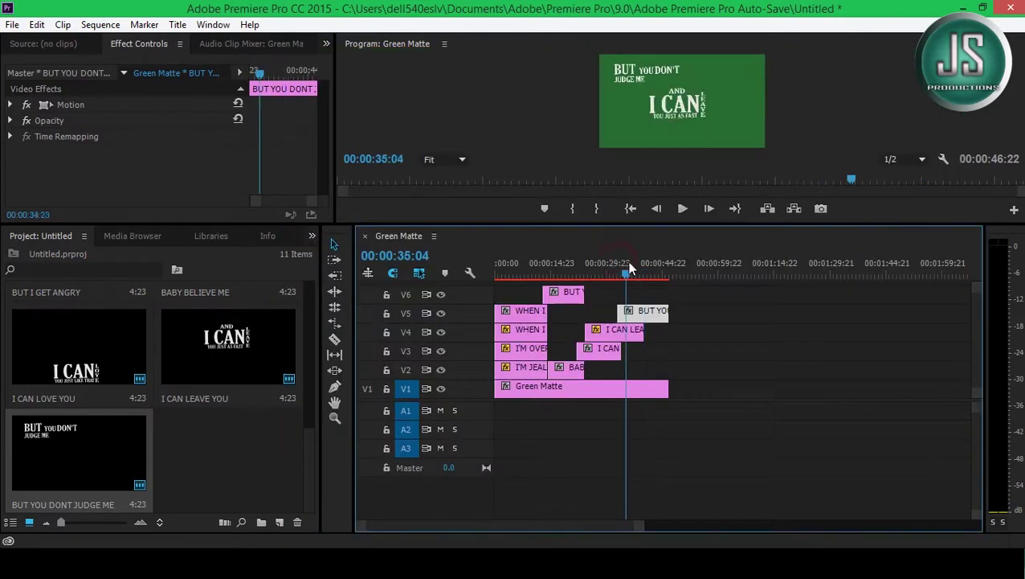
pyautogui.moveTo(629, 273); pyautogui.dragTo(650, 273)
# - Duplicate the BUT YOU DONT JUDGE ME title and start renaming the copy
pyautogui.rightClick(94, 487)
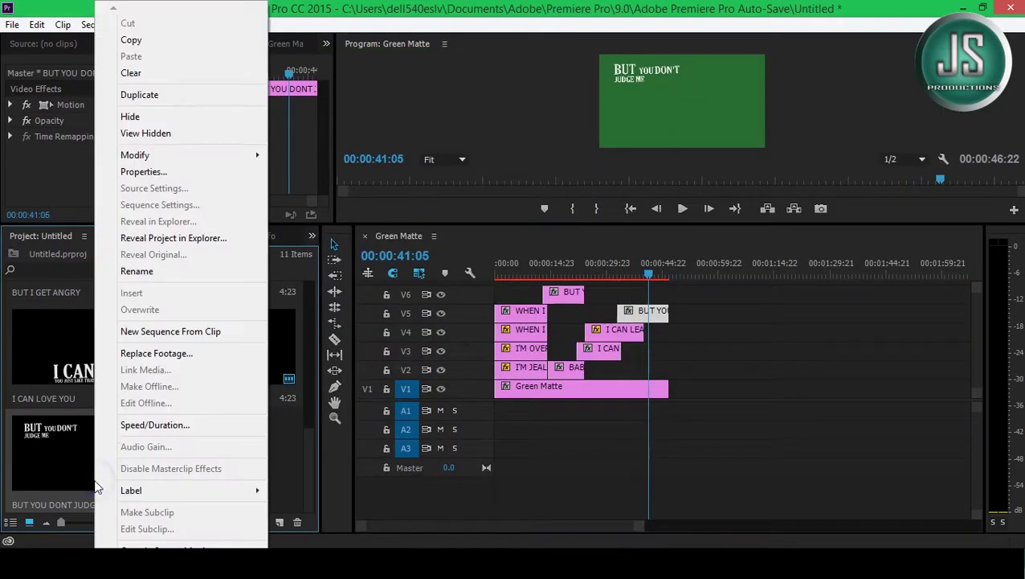
pyautogui.press('Escape')
pyautogui.rightClick(263, 450)
pyautogui.click(328, 94)
pyautogui.click(121, 498)
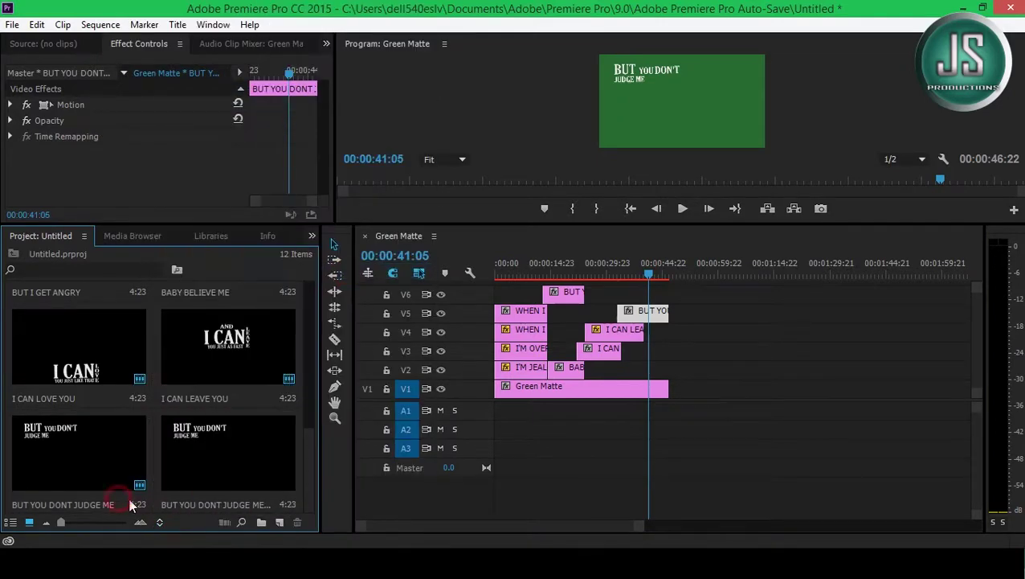
pyautogui.rightClick(183, 504)
pyautogui.click(210, 268)
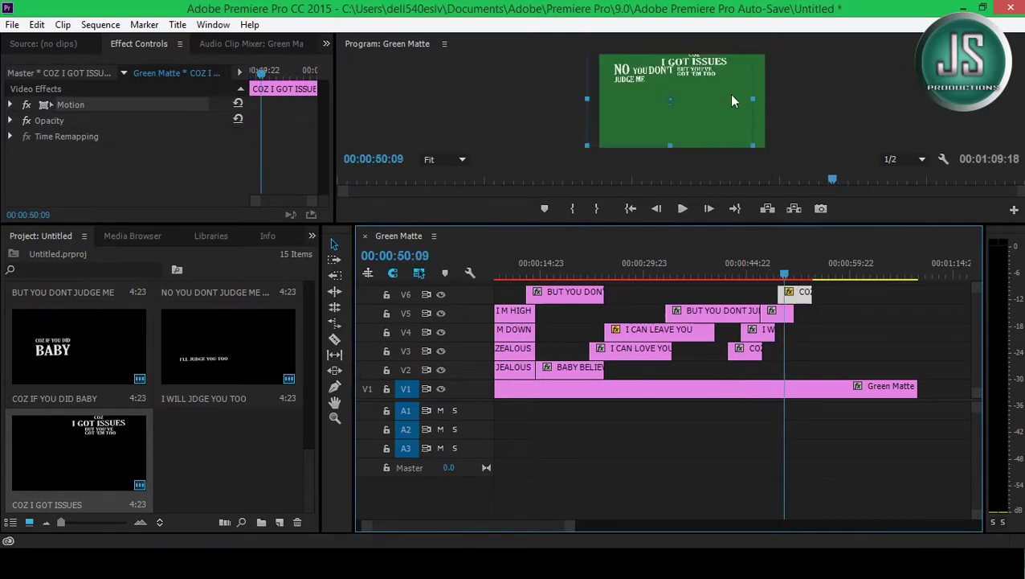
pyautogui.moveTo(732, 102); pyautogui.dragTo(736, 105)
pyautogui.click(865, 335)
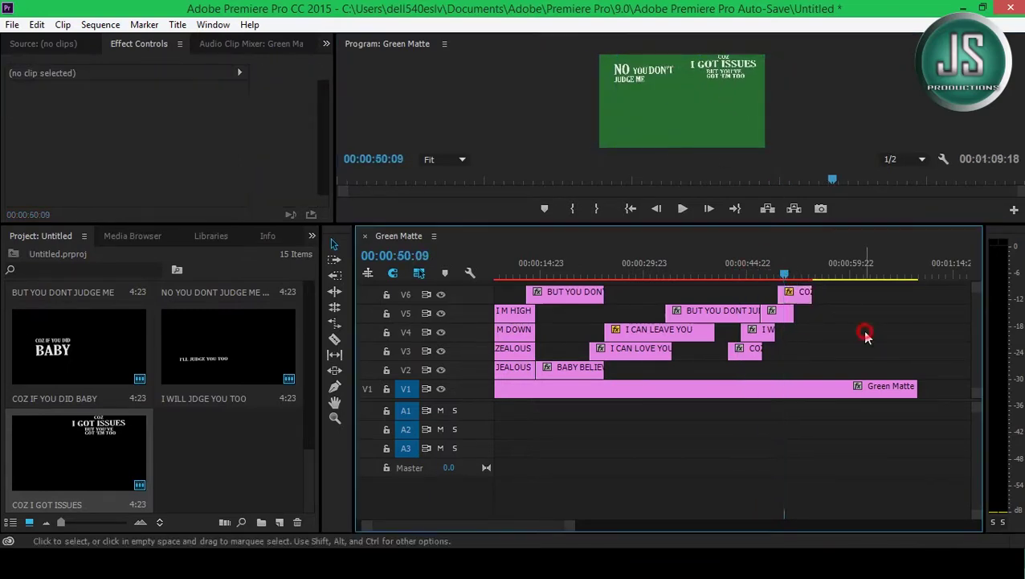
# - Duplicate COZ I GOT ISSUES, rename the copy SO GIVE EM ALL TO ME, and open it
pyautogui.rightClick(131, 457)
pyautogui.click(161, 73)
pyautogui.rightClick(200, 453)
pyautogui.click(292, 274)
pyautogui.write('SO GIVE EM ALL TO ME')
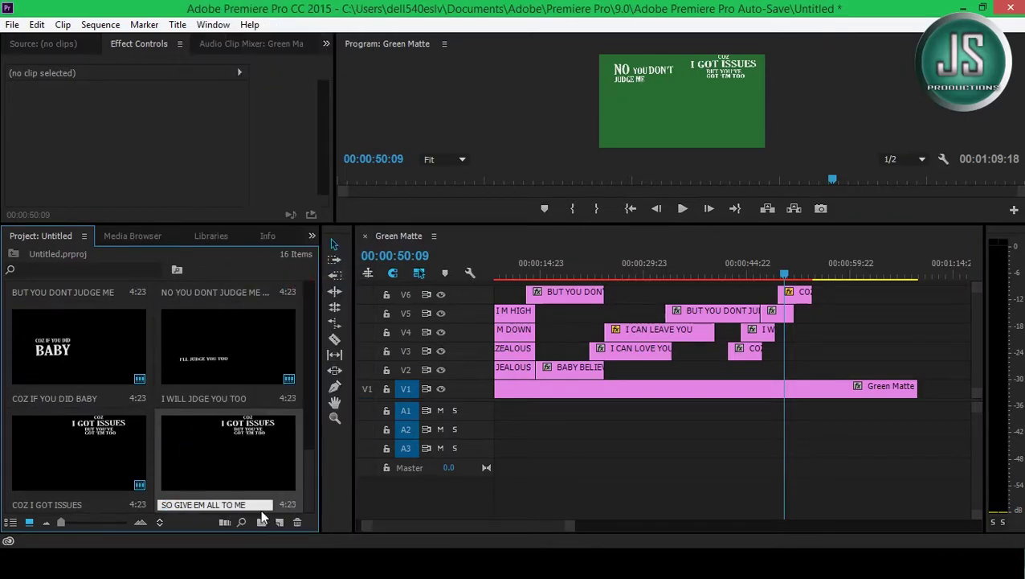
pyautogui.doubleClick(229, 450)
# - Move the lyric to the lower centre and type GIVE 'EM ALL TO ME AND I'LL GIVE MINE TO YOU
pyautogui.moveTo(576, 163); pyautogui.dragTo(550, 295)
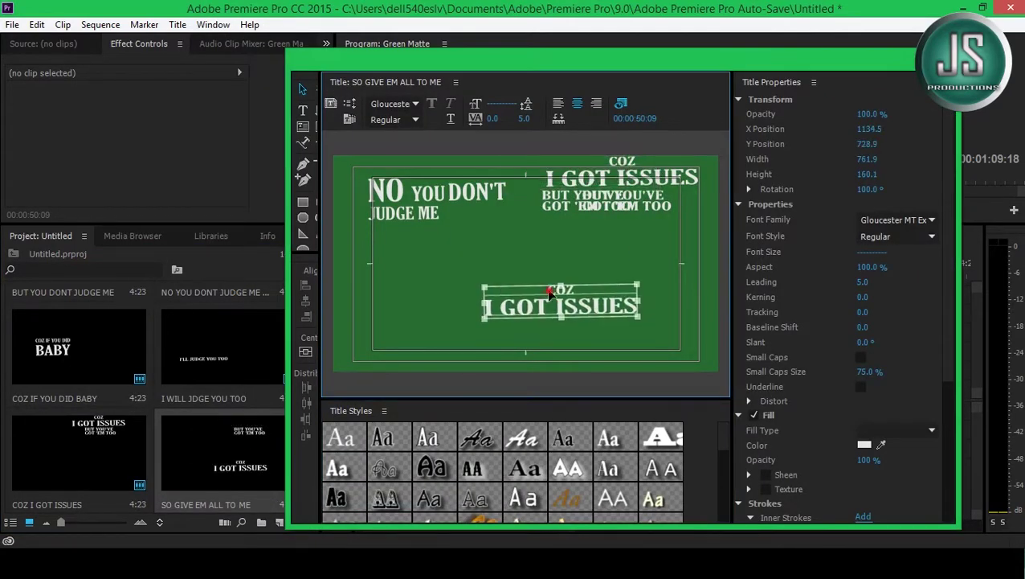
pyautogui.write("SO GIVE 'EM ALL TO ME AND I'LL")
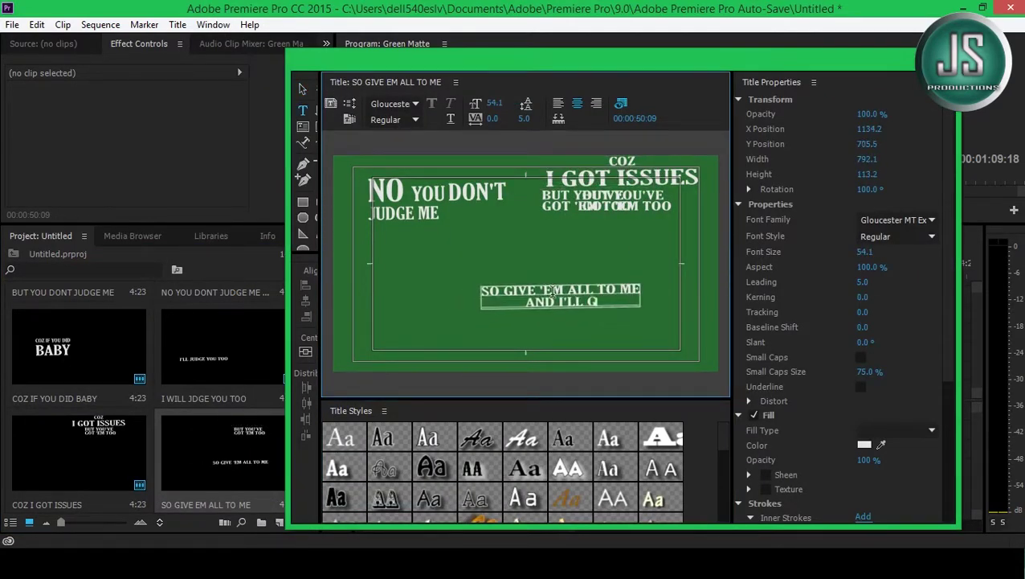
pyautogui.write(' GIVE MINE TO YOU')
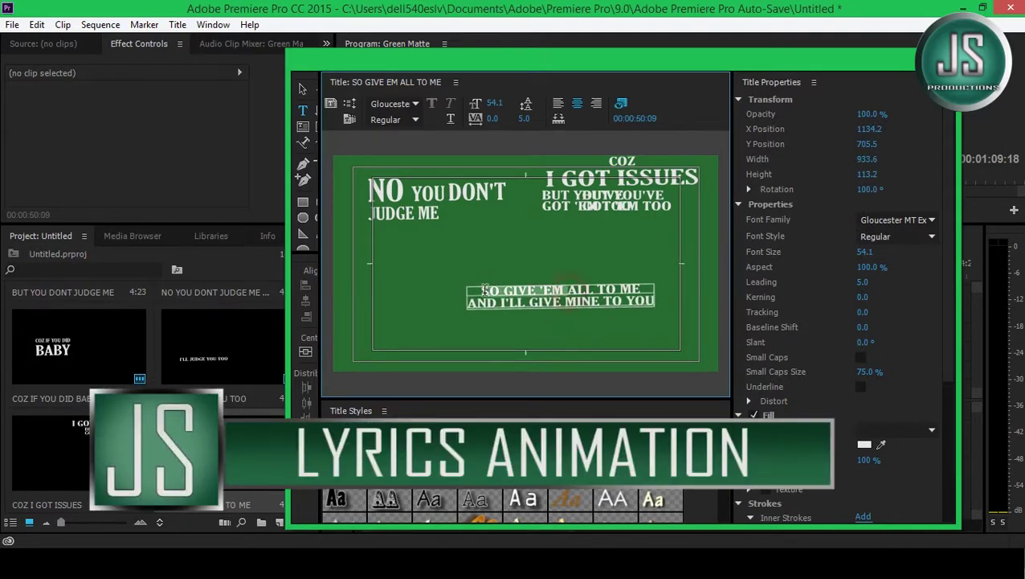
pyautogui.moveTo(484, 291); pyautogui.dragTo(555, 290)
pyautogui.press('Return')
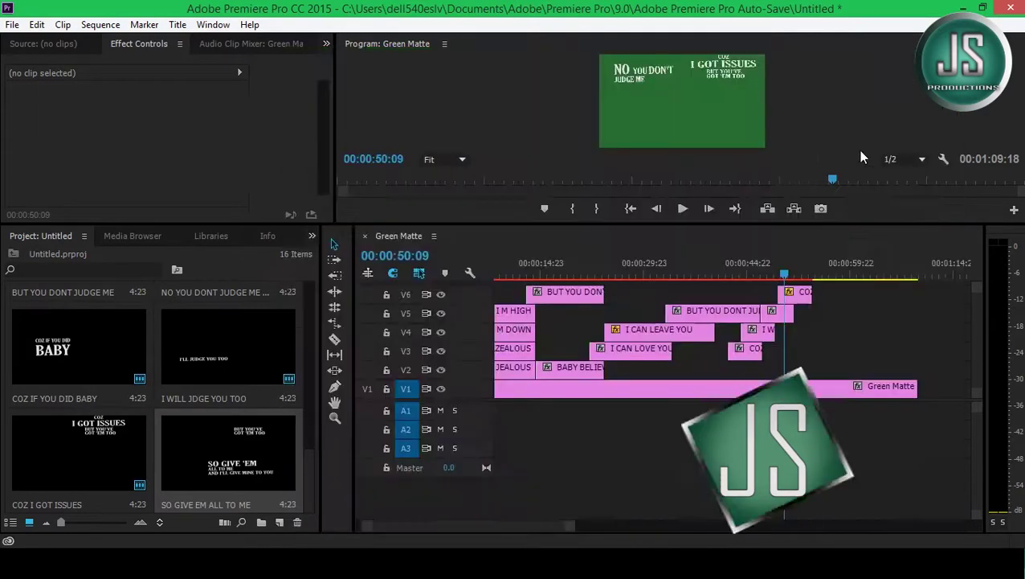
# - Place SO GIVE EM ALL TO ME on V5 near 00:00:54 and delete its leftover BUT YOU'VE GOT 'EM TOO text
pyautogui.moveTo(233, 483); pyautogui.dragTo(828, 312)
pyautogui.click(816, 276)
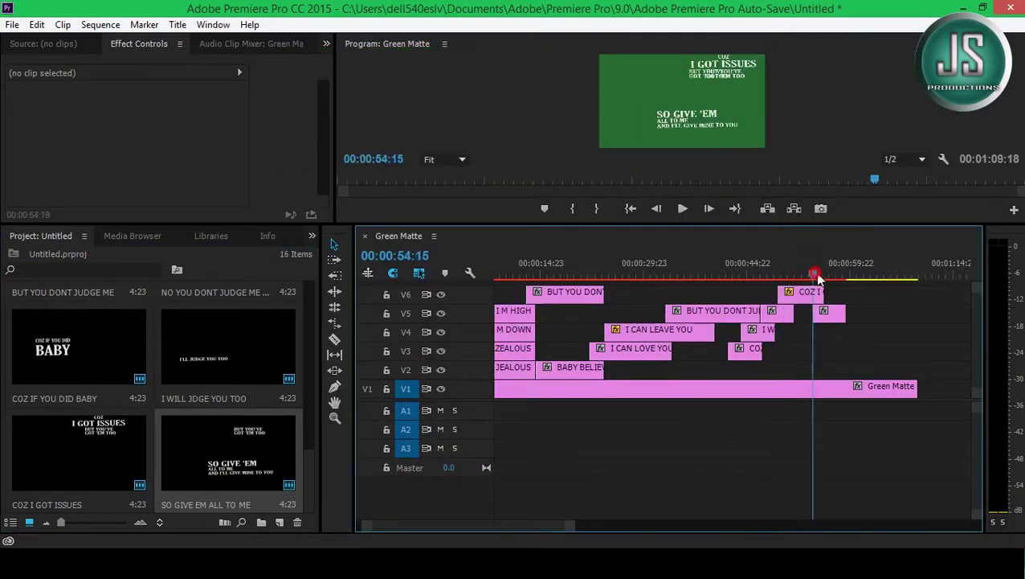
pyautogui.doubleClick(828, 354)
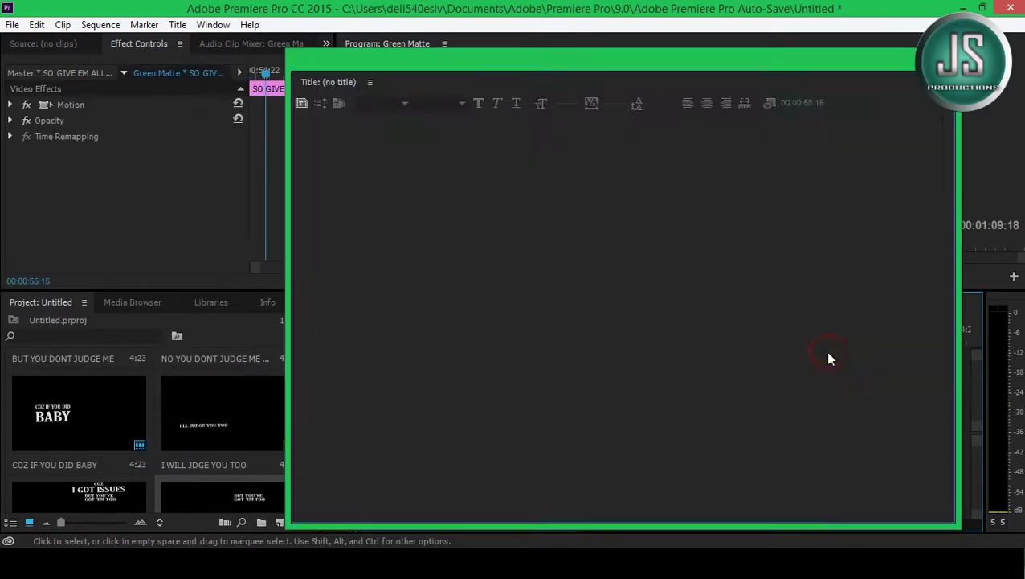
pyautogui.press('Delete')
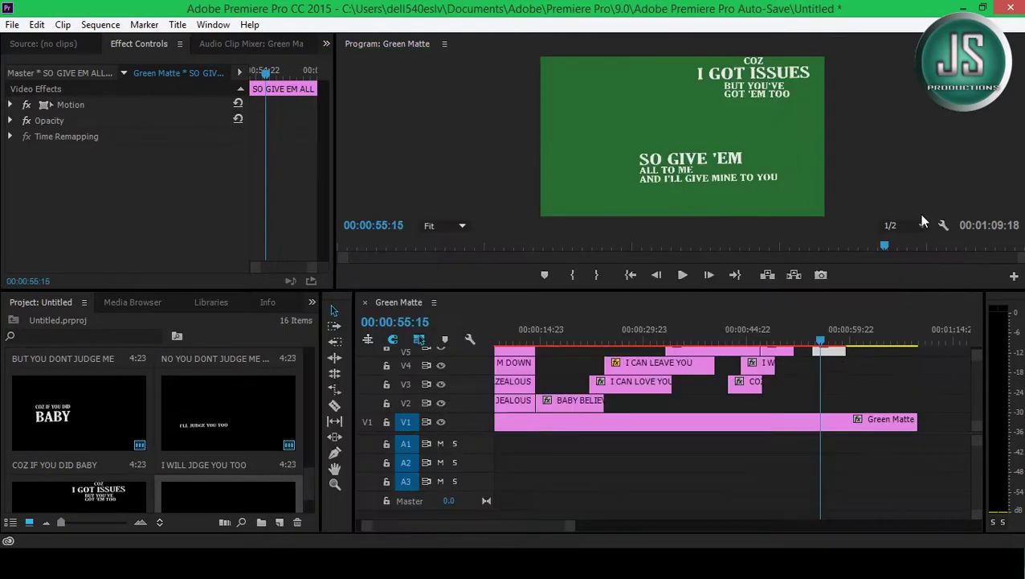
# - Rotate the SO GIVE 'EM ALL TO ME title 90°, position it at 1986, 601, and scale it to 71
pyautogui.click(9, 105)
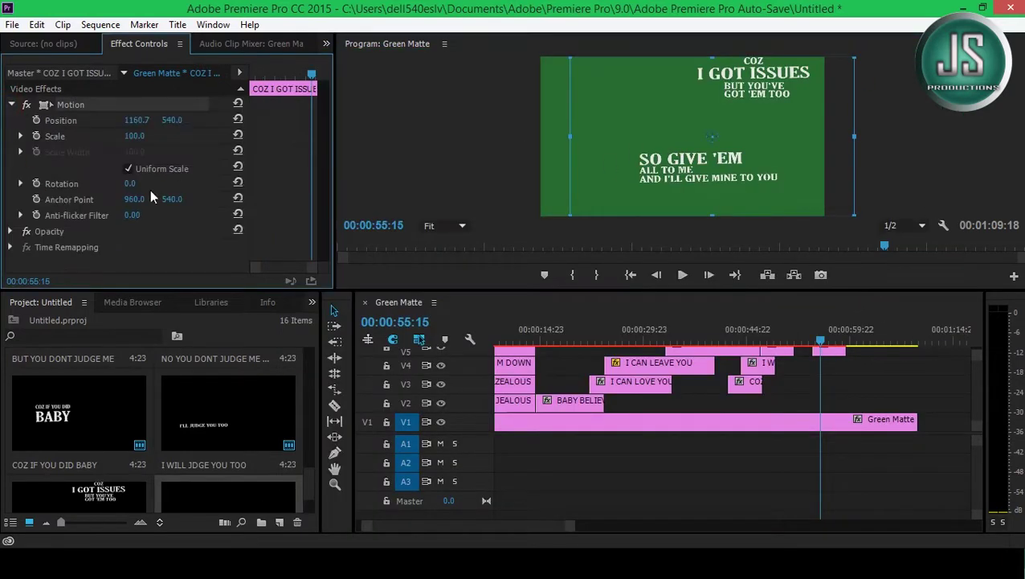
pyautogui.write('90')
pyautogui.click(835, 351)
pyautogui.moveTo(870, 291)
pyautogui.mouseDown()
pyautogui.moveTo(869, 189)
pyautogui.moveTo(869, 362)
pyautogui.mouseUp()
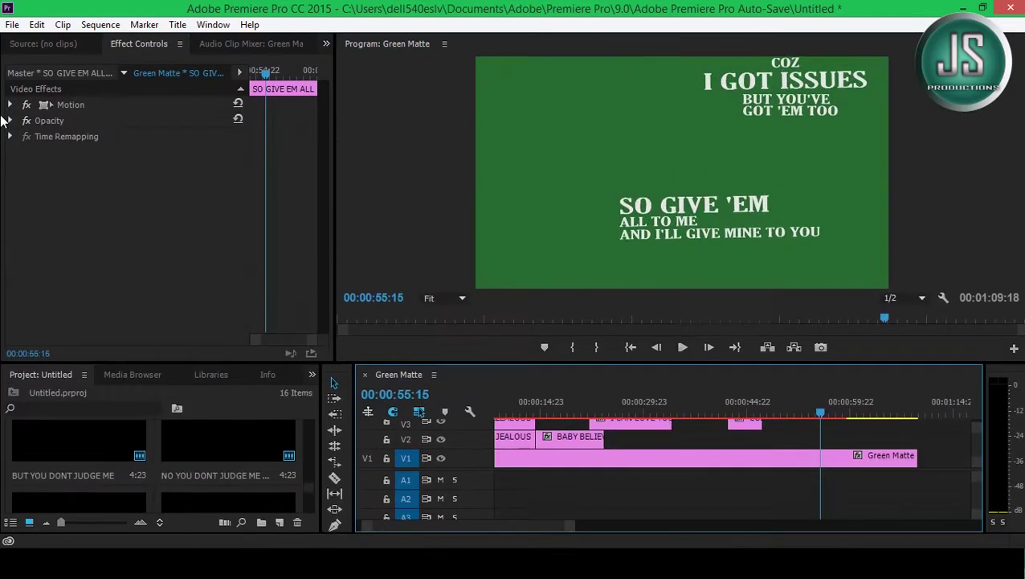
pyautogui.moveTo(172, 120); pyautogui.dragTo(209, 119)
pyautogui.moveTo(131, 138); pyautogui.dragTo(109, 138)
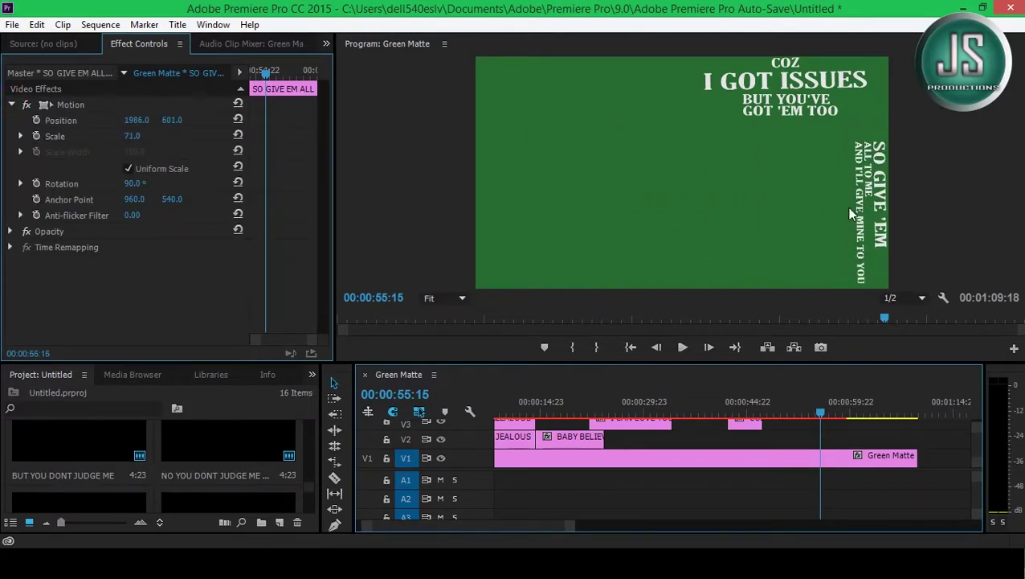
pyautogui.doubleClick(872, 241)
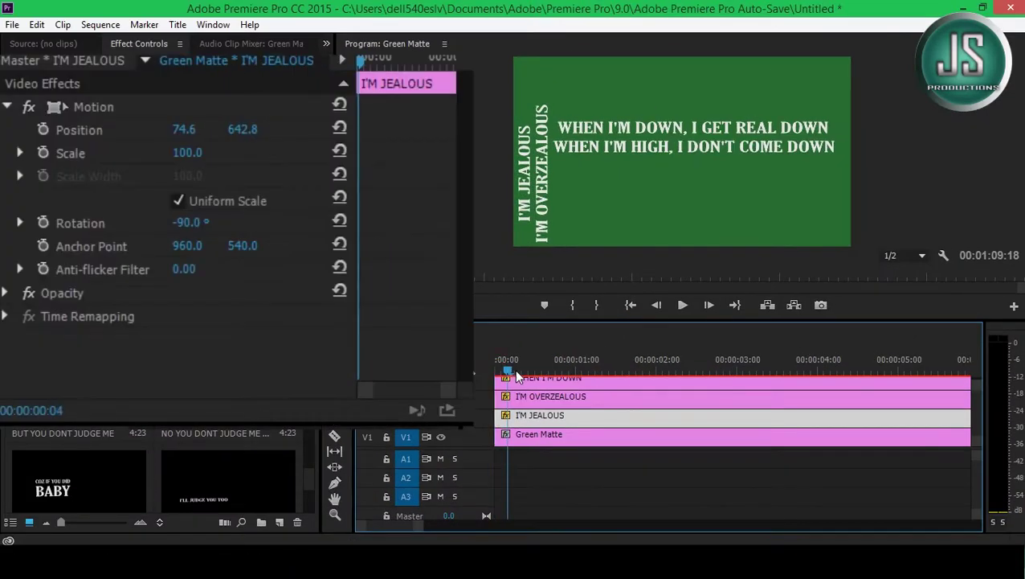
# - Keyframe Opacity at the sequence start to 0% on I'M JEALOUS and I'M OVERZEALOUS
pyautogui.press('Home')
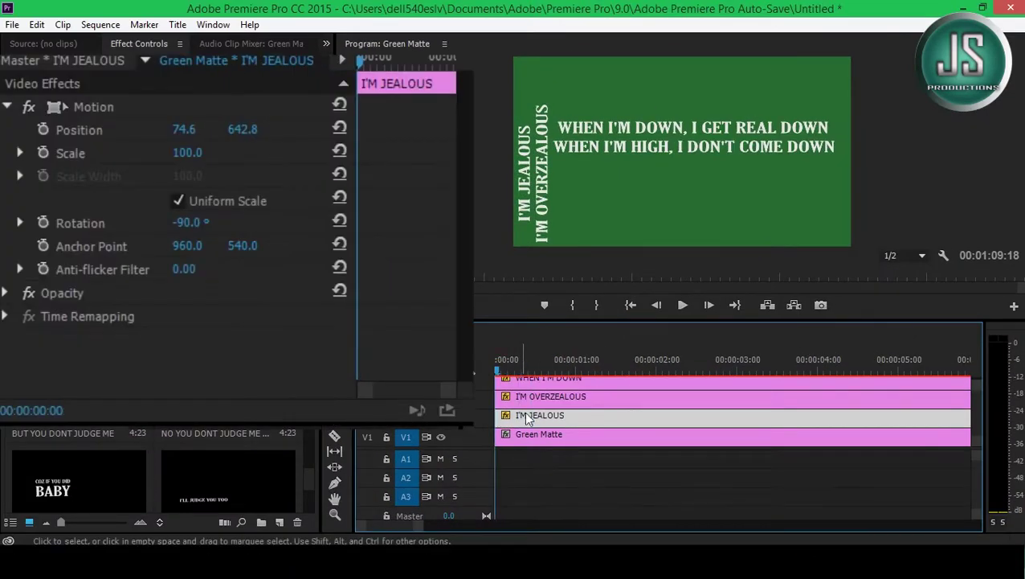
pyautogui.click(8, 293)
pyautogui.click(293, 339)
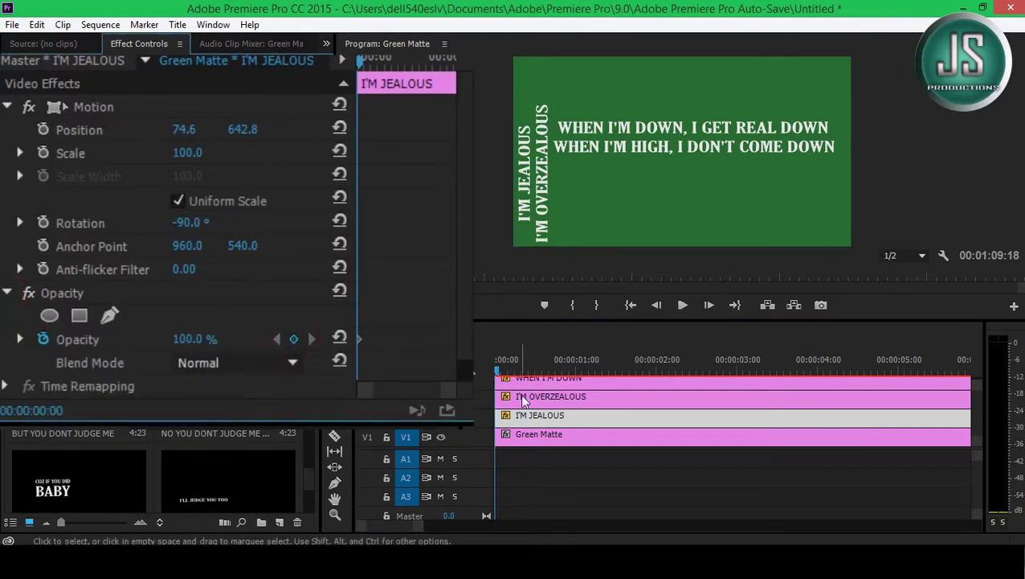
pyautogui.click(546, 396)
pyautogui.click(8, 294)
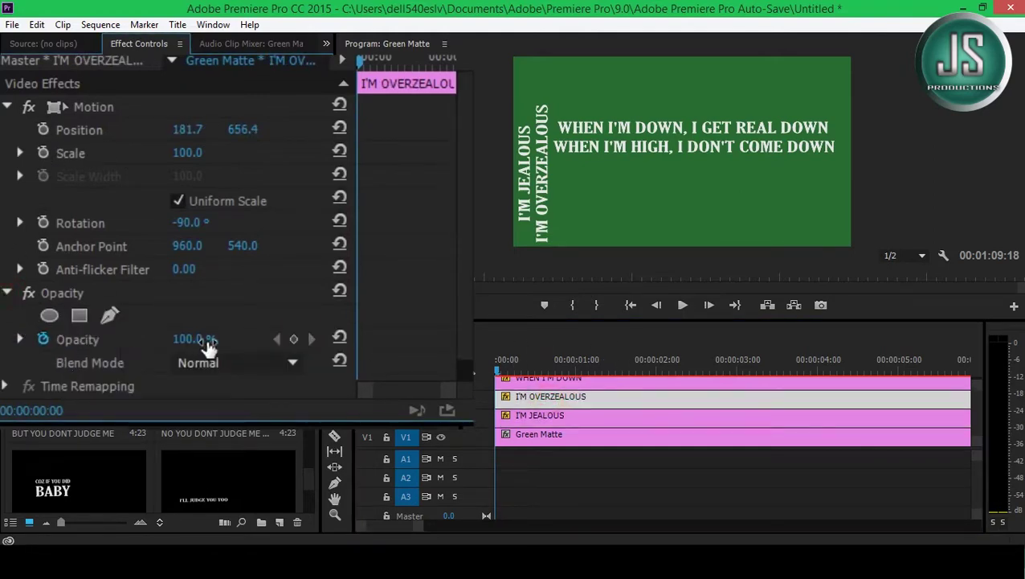
pyautogui.press('space')
pyautogui.press('space')
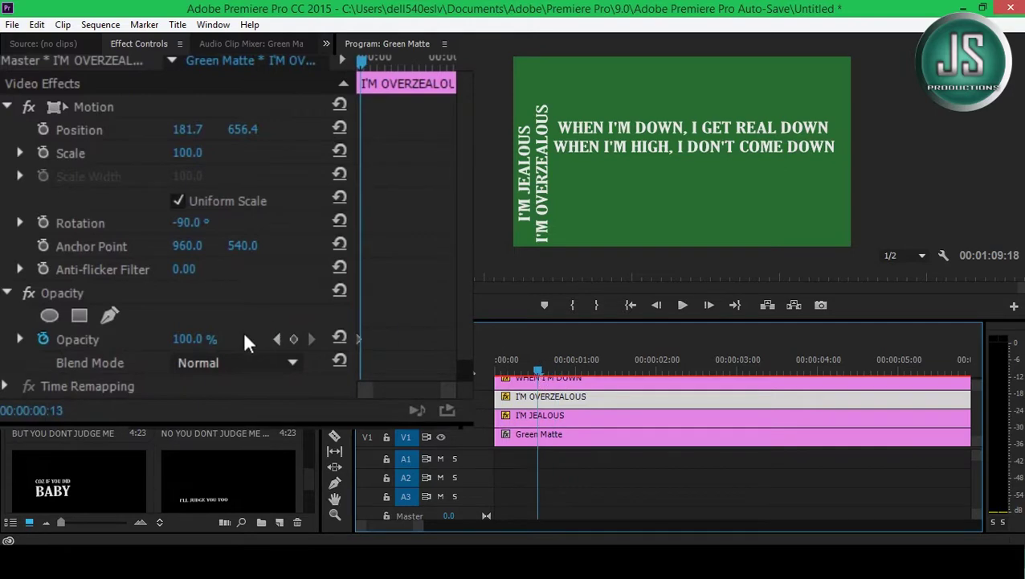
pyautogui.click(563, 416)
pyautogui.click(294, 338)
pyautogui.click(277, 339)
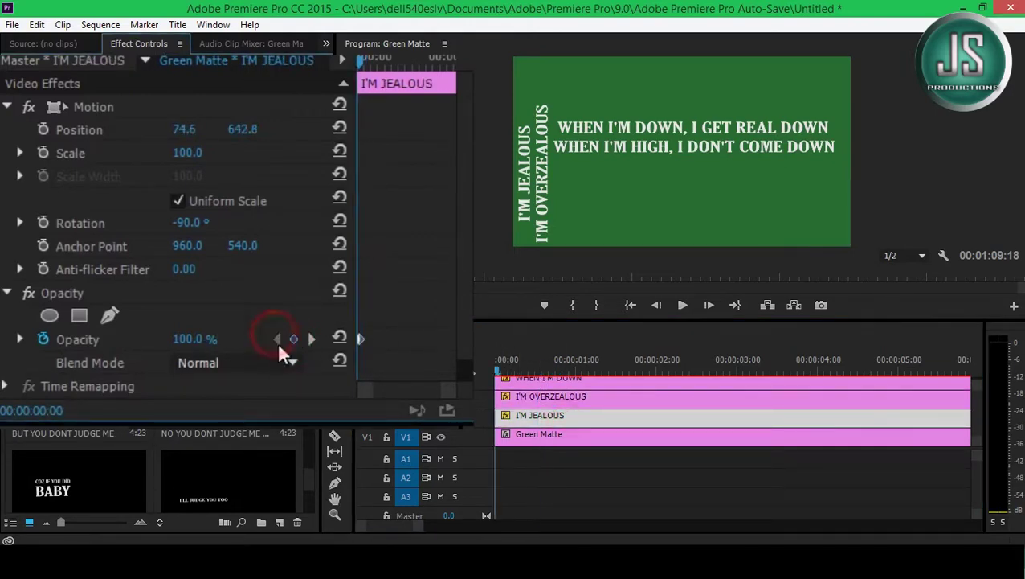
pyautogui.click(549, 396)
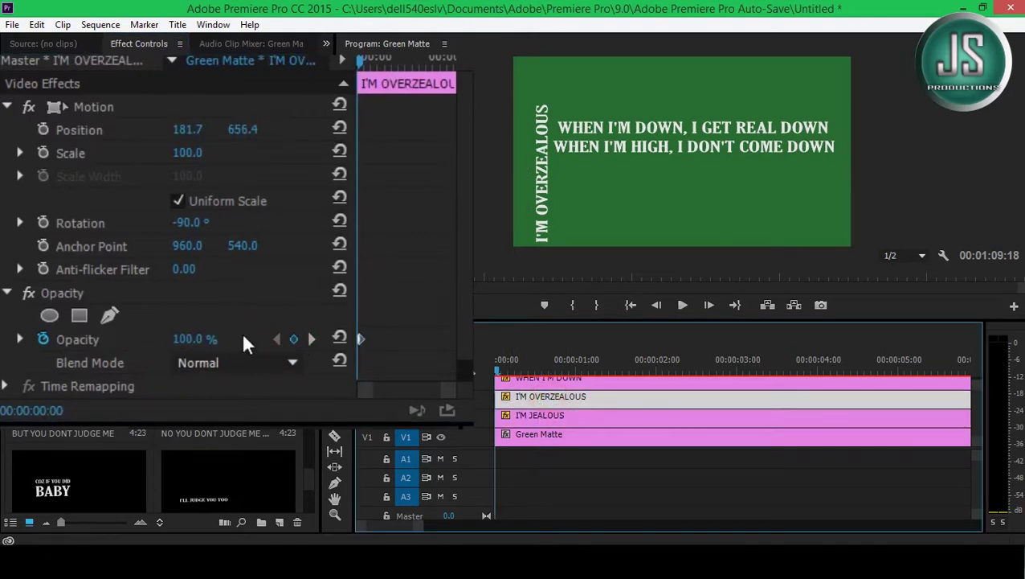
pyautogui.click(187, 340)
pyautogui.write('0')
pyautogui.click(462, 288)
# - Set the opacity keyframes to Ease interpolation
pyautogui.scroll(-1, 465, 309)
pyautogui.click(448, 394)
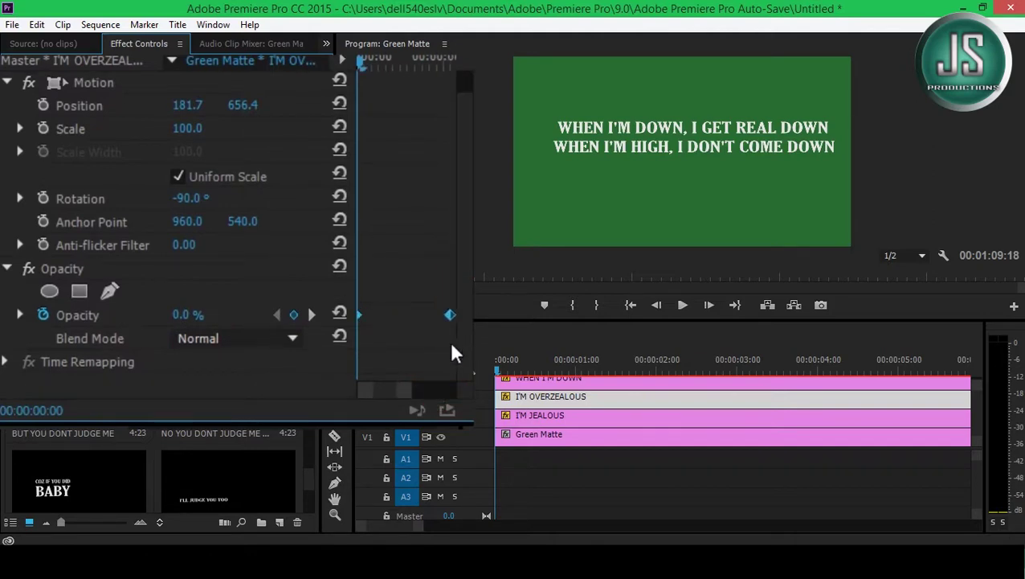
pyautogui.rightClick(450, 315)
pyautogui.click(514, 415)
pyautogui.click(432, 371)
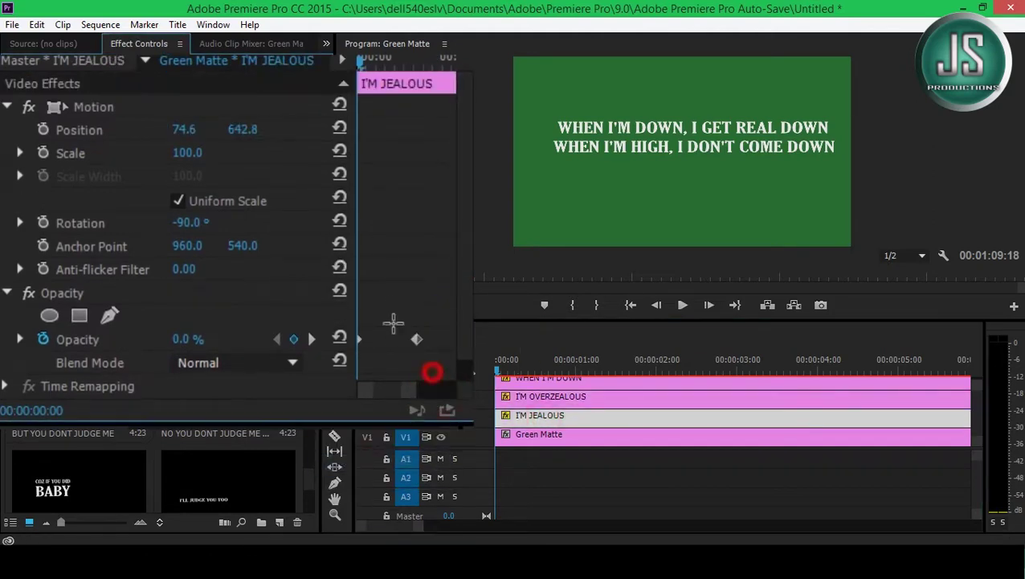
pyautogui.rightClick(416, 338)
pyautogui.click(338, 472)
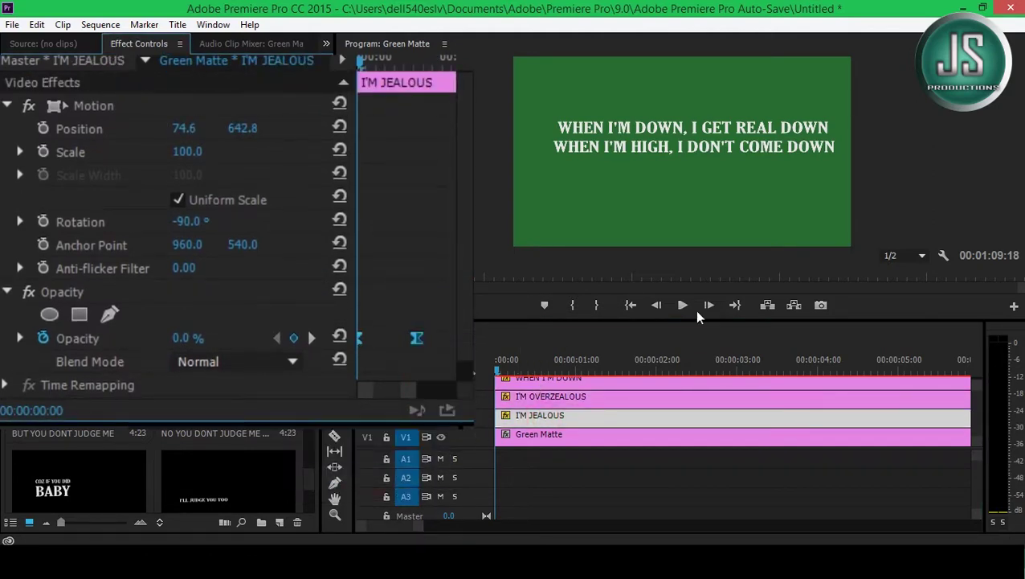
# - Play back the opening to check both titles fade in from 0% to 100%
pyautogui.click(687, 309)
pyautogui.click(435, 359)
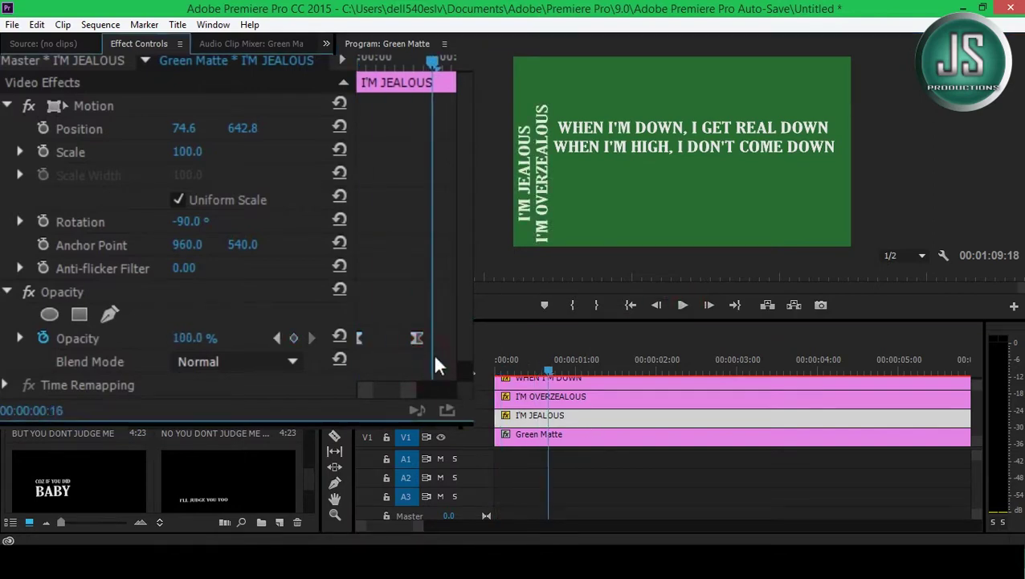
pyautogui.click(643, 396)
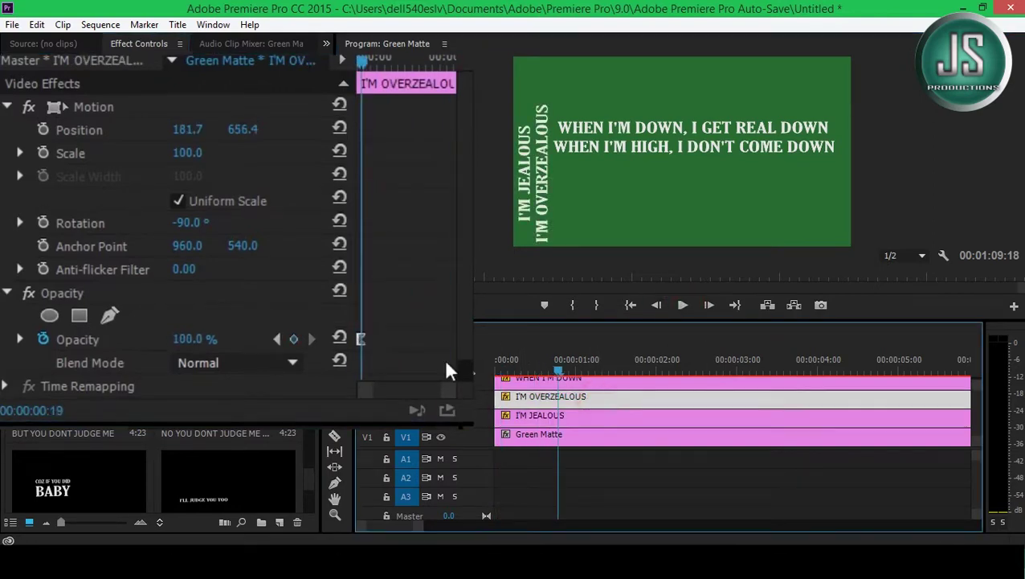
pyautogui.moveTo(451, 390); pyautogui.dragTo(380, 393)
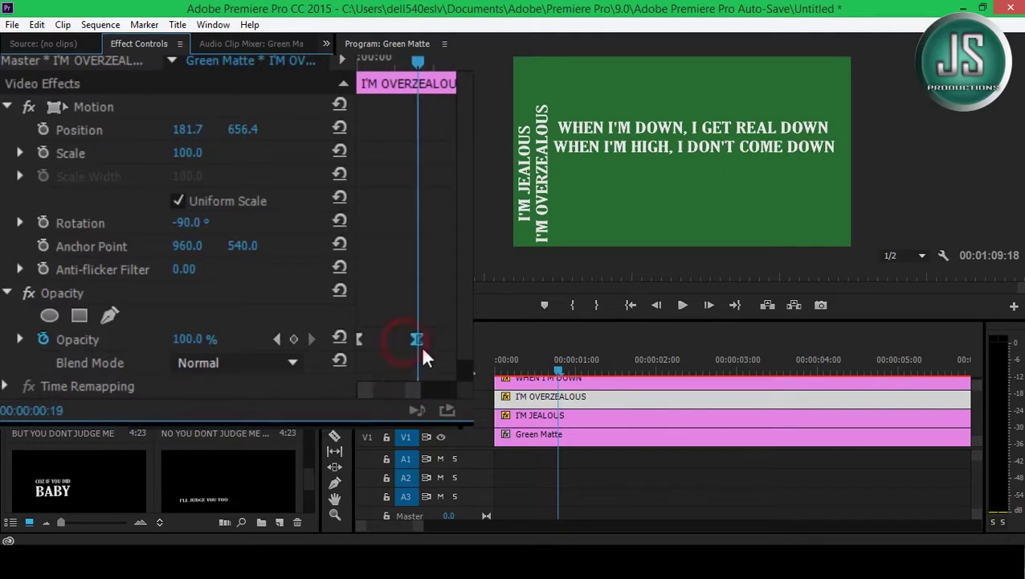
pyautogui.click(680, 305)
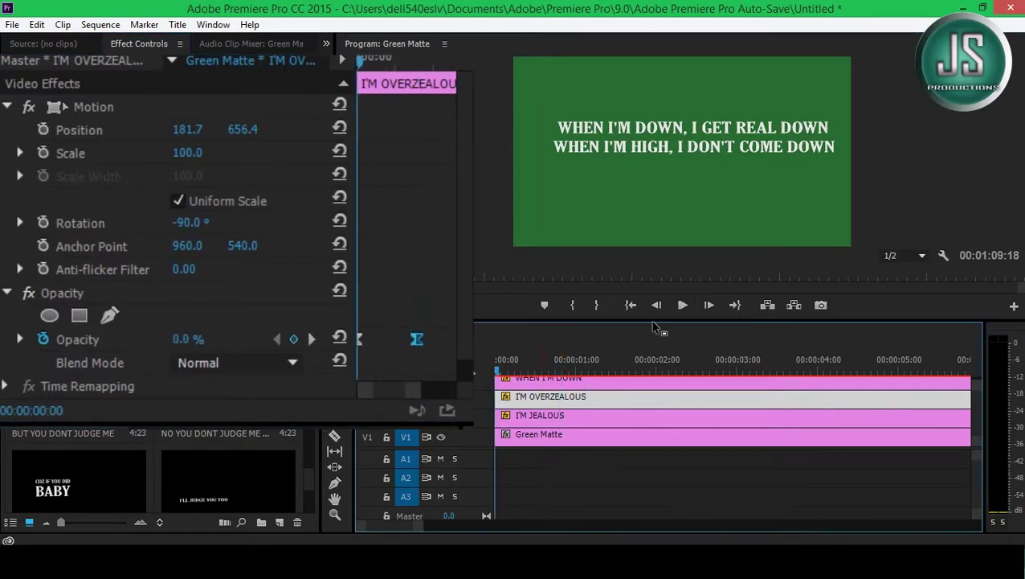
pyautogui.click(680, 306)
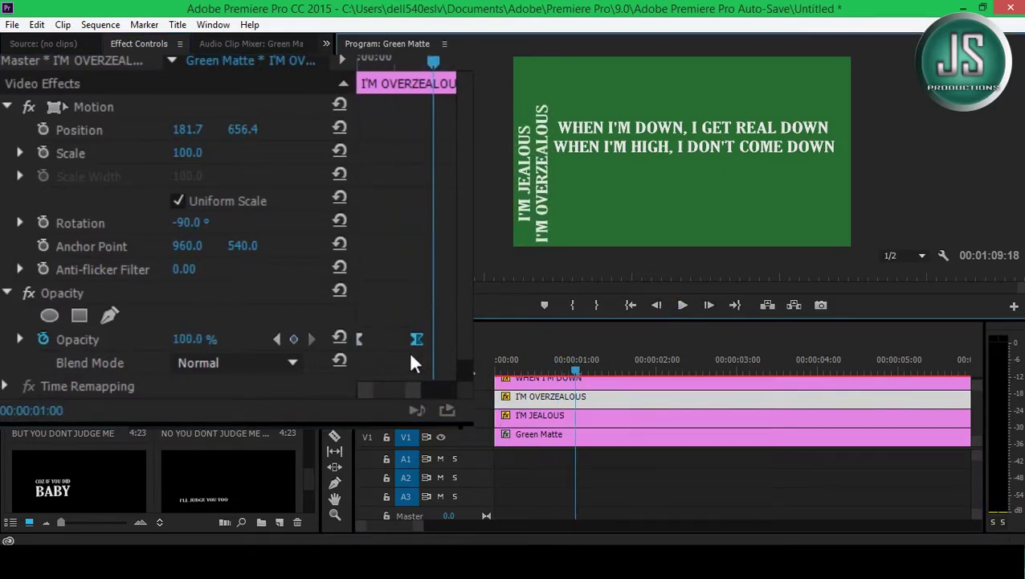
pyautogui.click(335, 306)
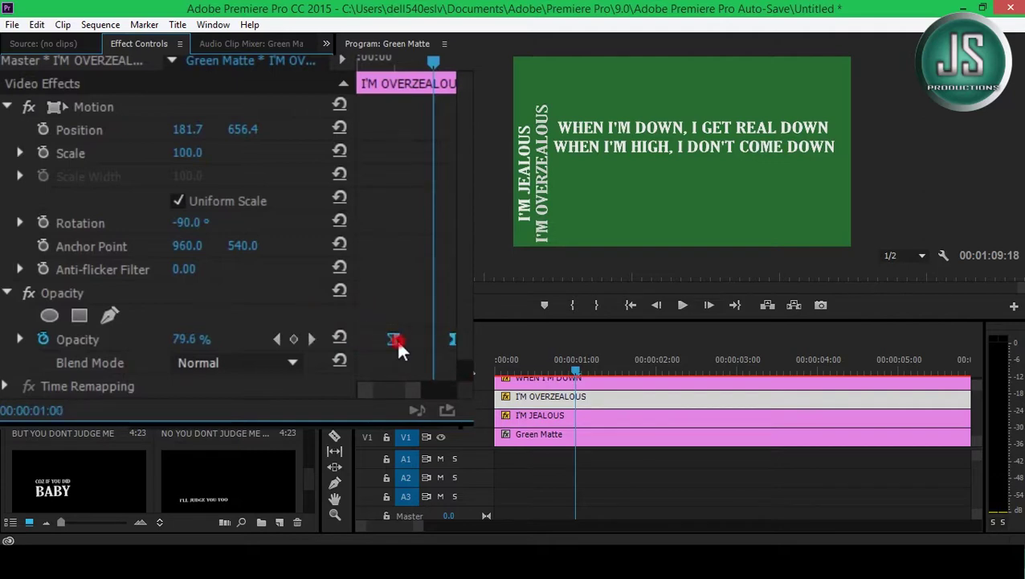
pyautogui.click(561, 360)
pyautogui.click(682, 304)
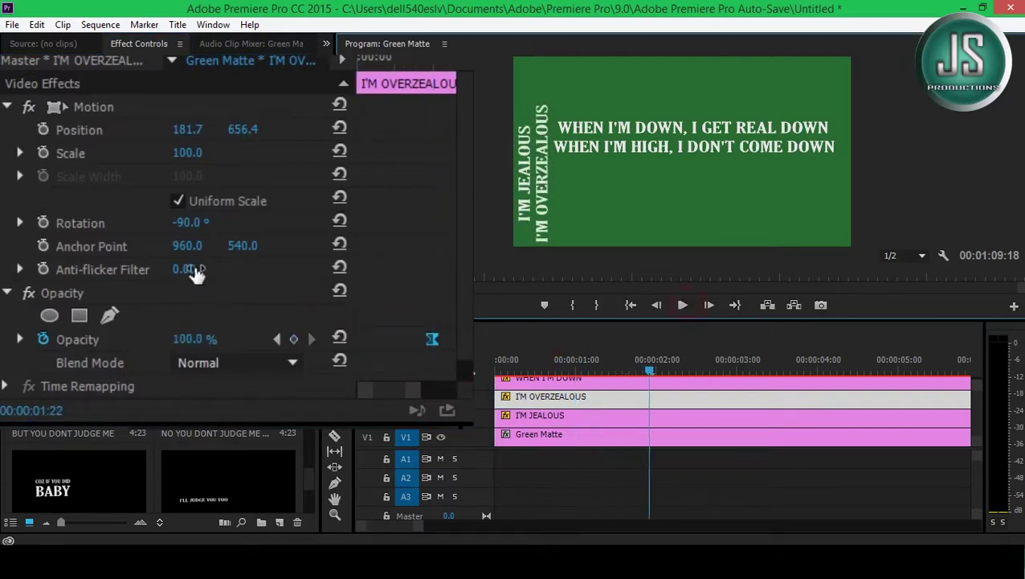
pyautogui.click(432, 340)
pyautogui.click(530, 360)
pyautogui.click(682, 304)
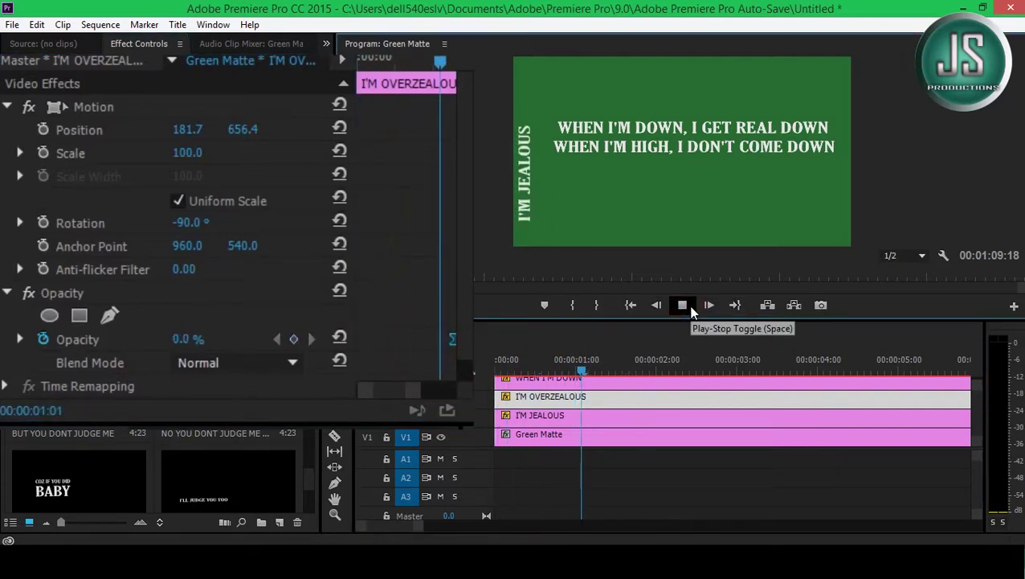
pyautogui.click(682, 305)
# - Select the WHEN I'M DOWN clip and search the Effects panel for Crop
pyautogui.click(701, 383)
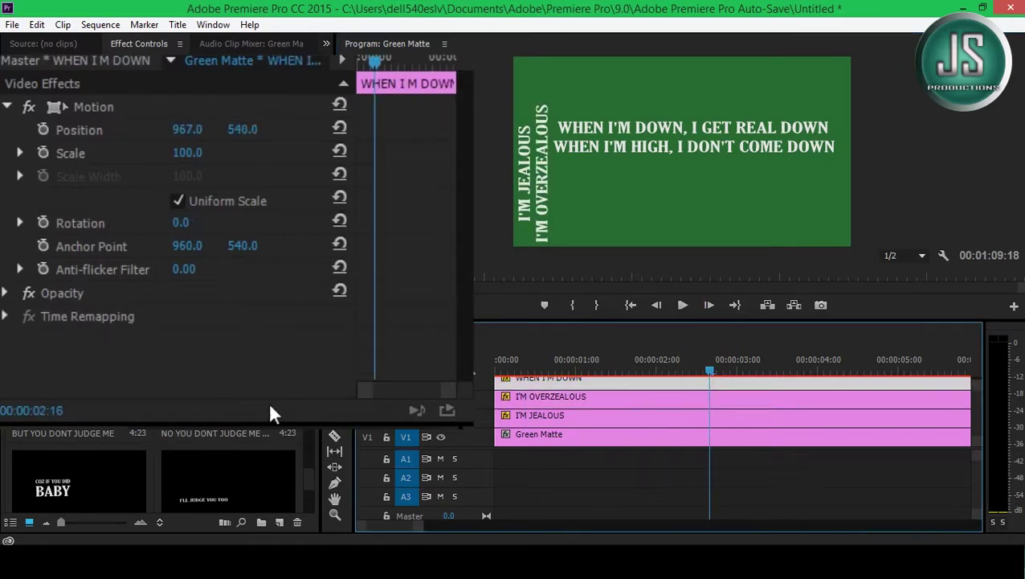
pyautogui.click(311, 332)
pyautogui.click(336, 312)
pyautogui.click(75, 354)
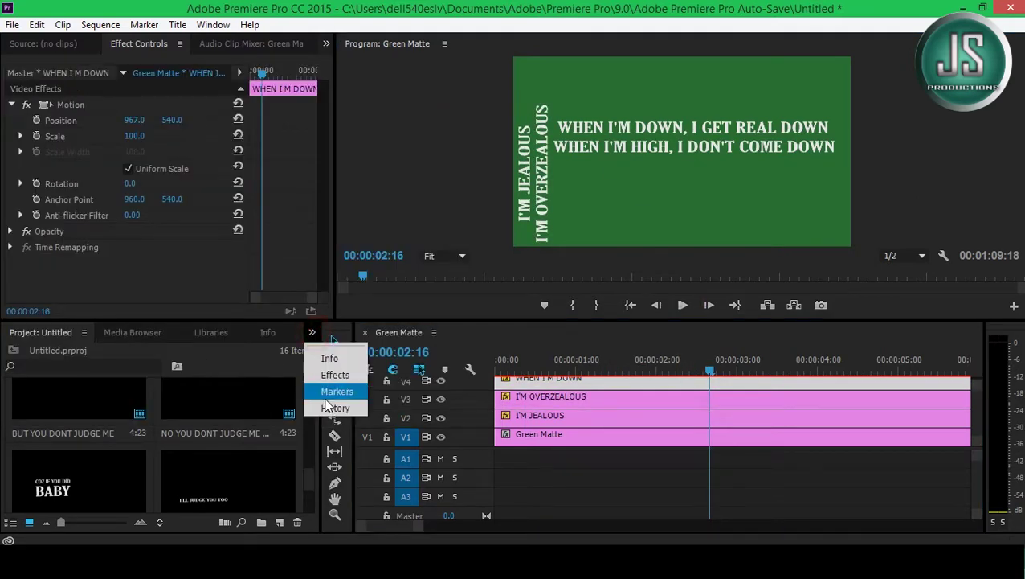
pyautogui.write('crop')
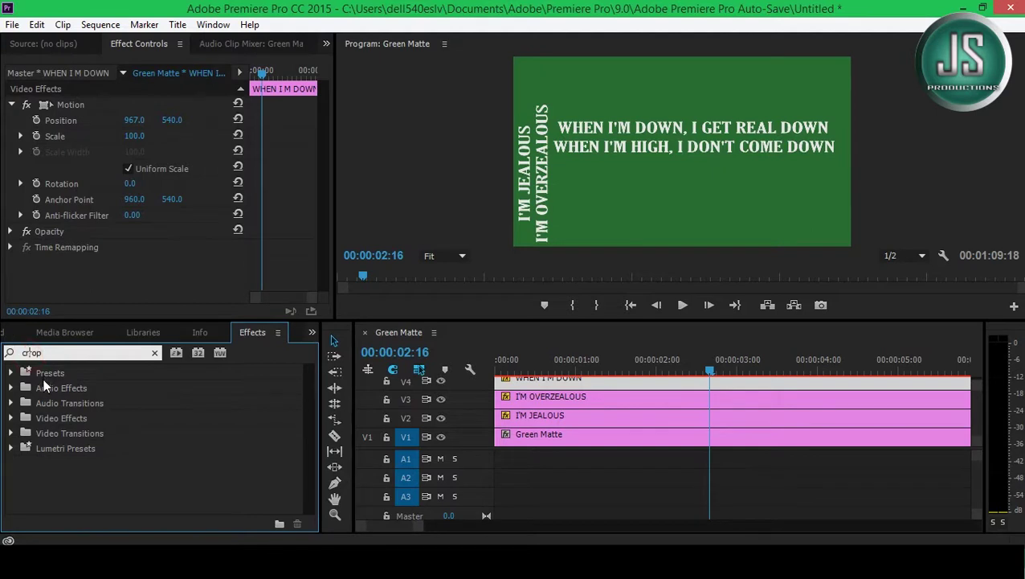
# - Apply Crop to WHEN I'M DOWN and keyframe Right from 100% to 0% by 00:00:10:11
pyautogui.moveTo(61, 447); pyautogui.dragTo(603, 382)
pyautogui.scroll(-3, 313, 267)
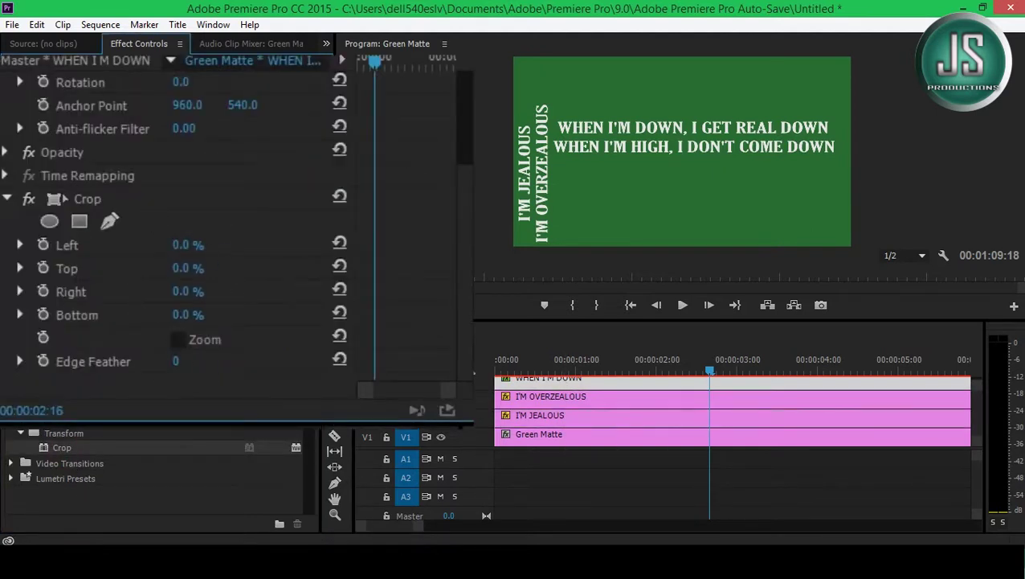
pyautogui.moveTo(177, 244); pyautogui.dragTo(241, 291)
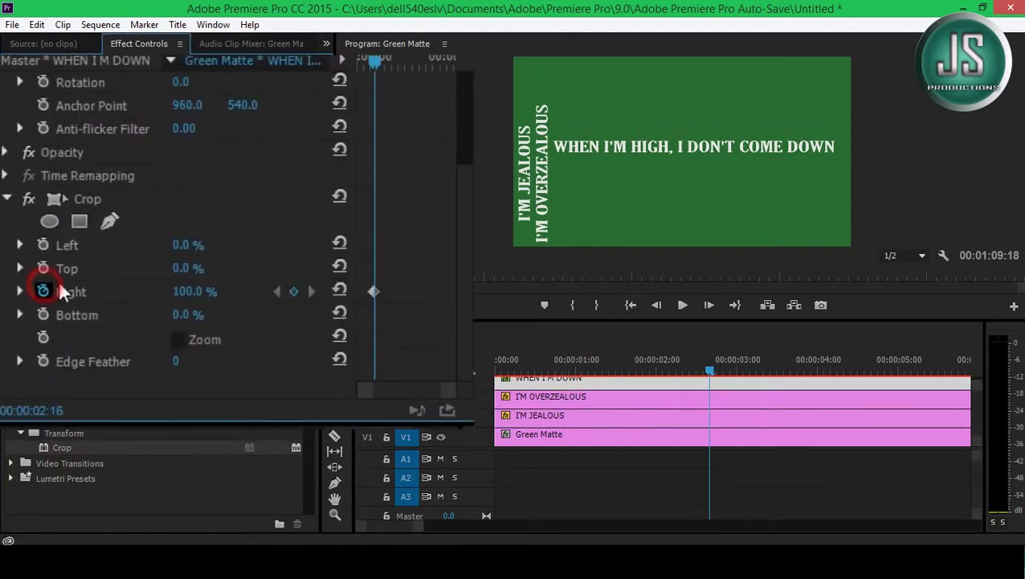
pyautogui.moveTo(353, 523); pyautogui.dragTo(418, 526)
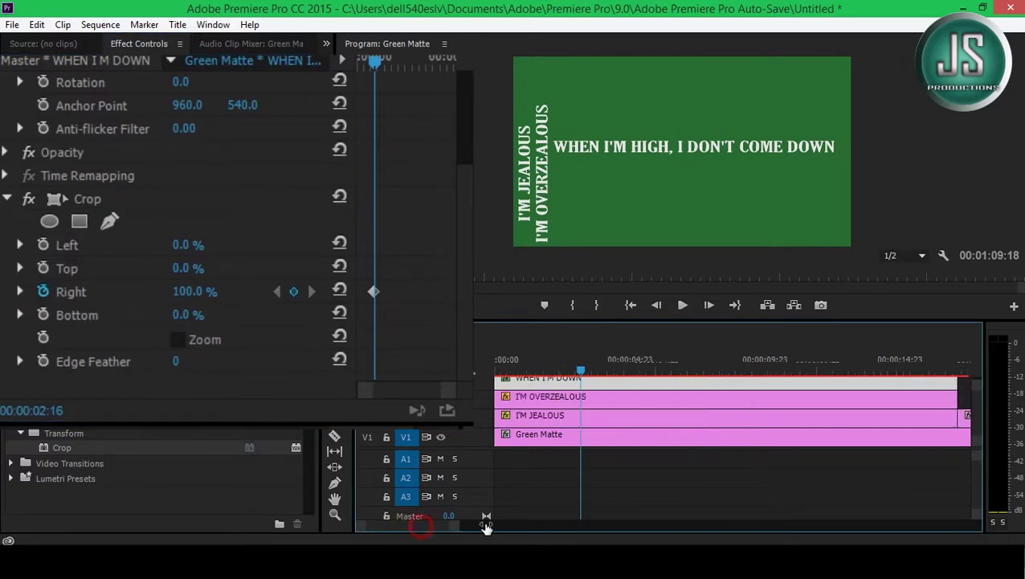
pyautogui.click(527, 363)
pyautogui.moveTo(545, 378); pyautogui.dragTo(619, 366)
pyautogui.moveTo(193, 291); pyautogui.dragTo(145, 291)
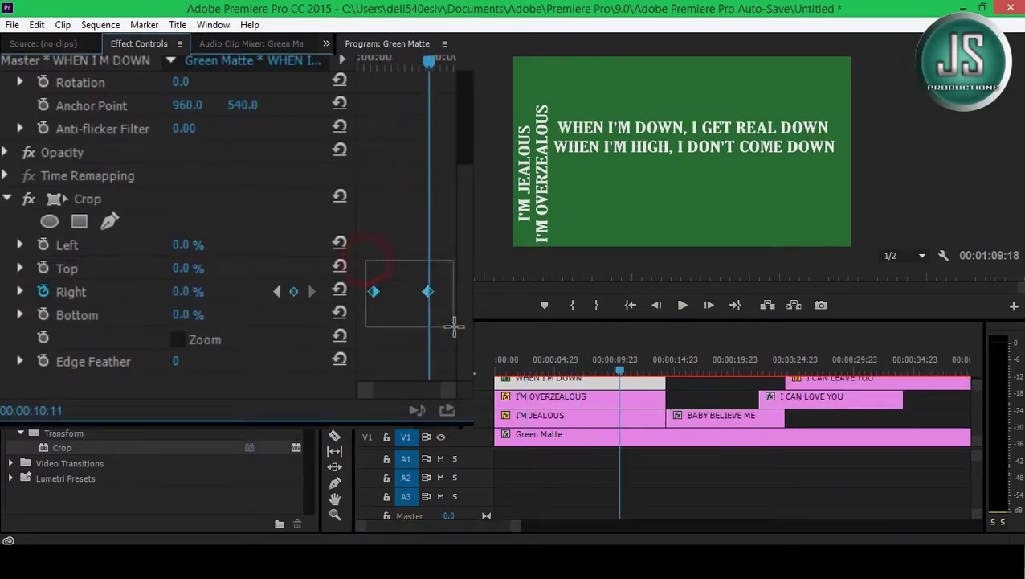
# - Copy the keyframed Crop onto WHEN I'M HIGH and play back the wipes from the start
pyautogui.rightClick(299, 231)
pyautogui.click(337, 277)
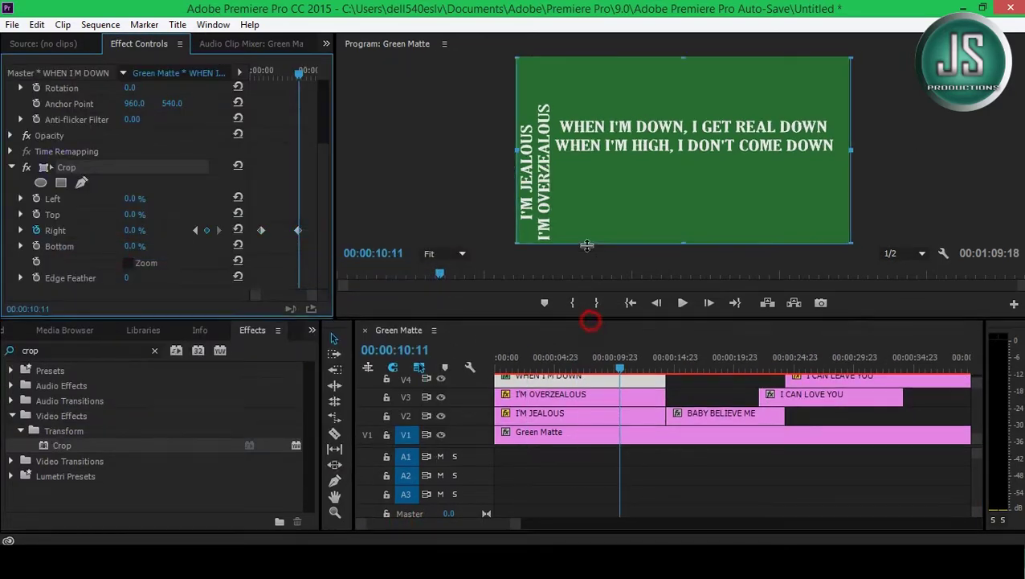
pyautogui.moveTo(590, 320)
pyautogui.mouseDown()
pyautogui.moveTo(591, 229)
pyautogui.moveTo(591, 400)
pyautogui.mouseUp()
pyautogui.rightClick(134, 155)
pyautogui.click(153, 243)
pyautogui.press('Home')
pyautogui.press('space')
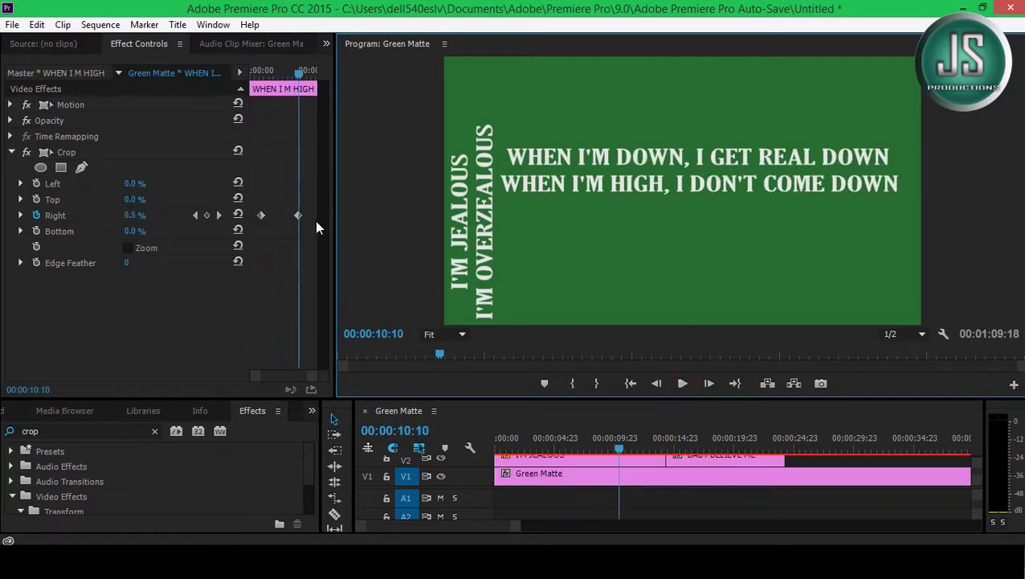
# - Make WHEN I'M HIGH's Right crop wipe finish earlier and ease its keyframes with Bezier
pyautogui.moveTo(299, 214); pyautogui.dragTo(278, 214)
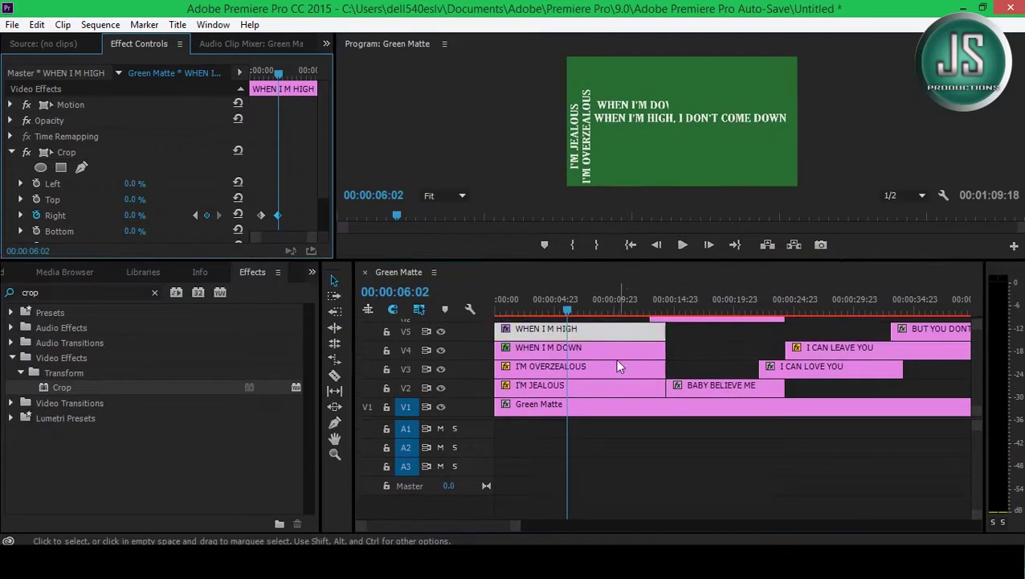
pyautogui.click(604, 347)
pyautogui.scroll(-5, 304, 171)
pyautogui.rightClick(261, 170)
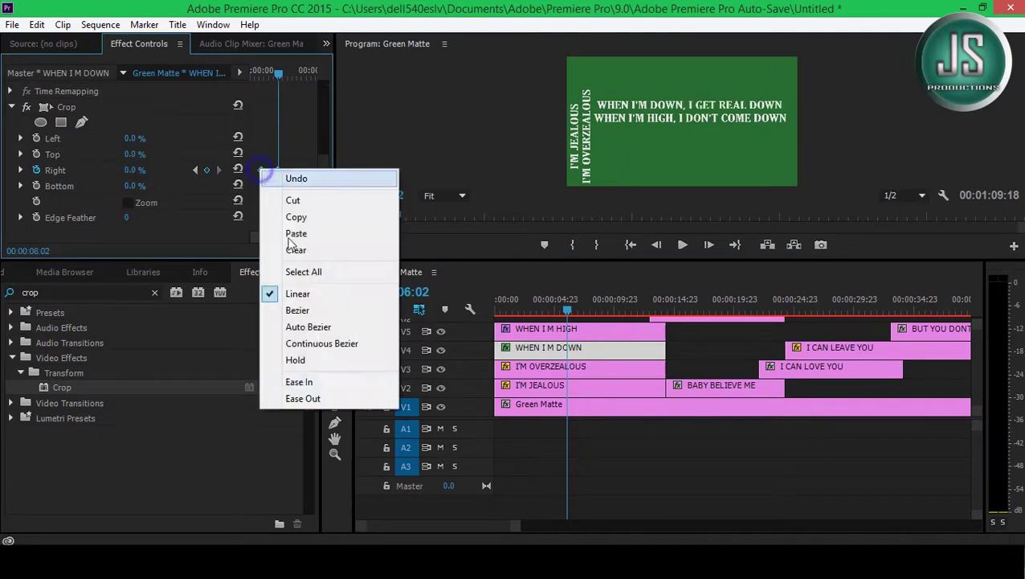
pyautogui.click(584, 348)
pyautogui.click(578, 329)
pyautogui.rightClick(261, 201)
pyautogui.click(297, 348)
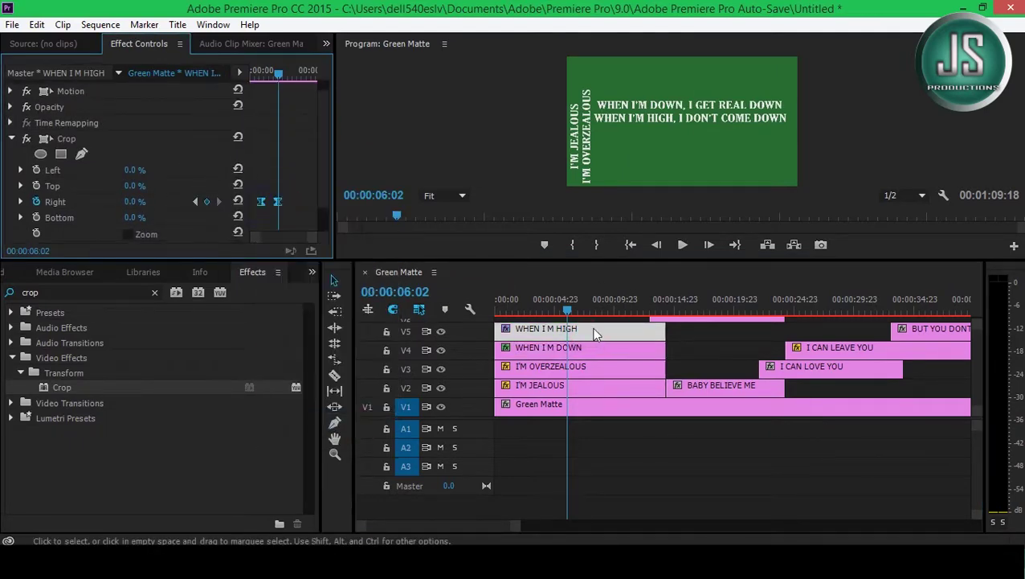
pyautogui.press('Home')
pyautogui.click(682, 244)
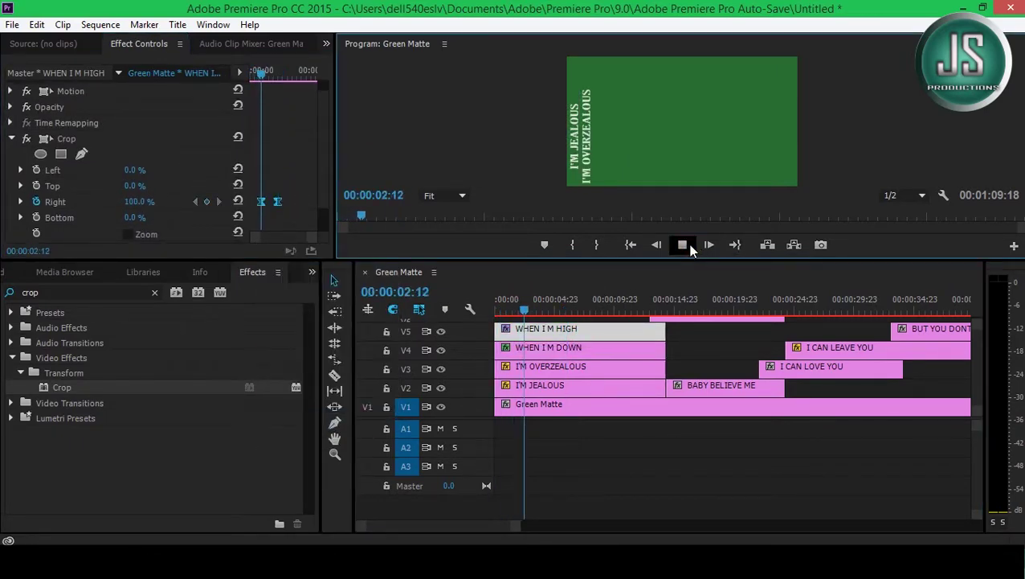
pyautogui.click(682, 245)
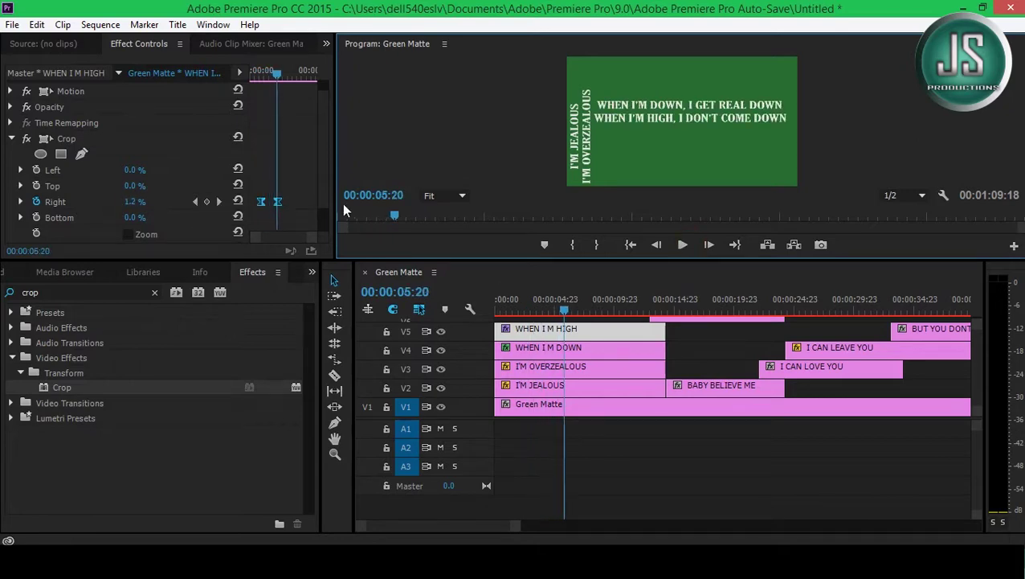
pyautogui.click(300, 211)
# - Preview the eased WHEN I'M HIGH wipe from the sequence start
pyautogui.press('Home')
pyautogui.press('space')
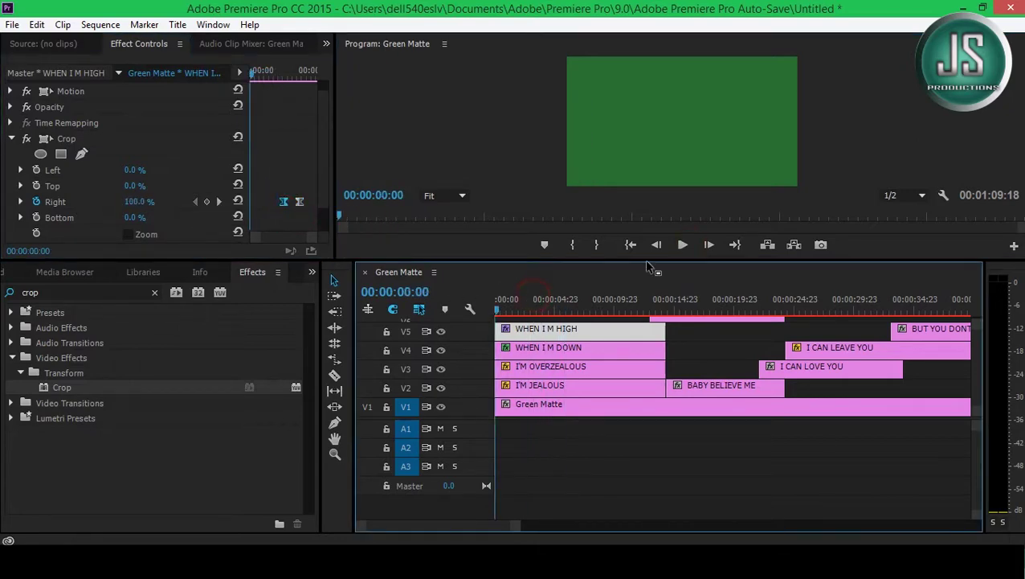
pyautogui.moveTo(644, 260); pyautogui.dragTo(693, 376)
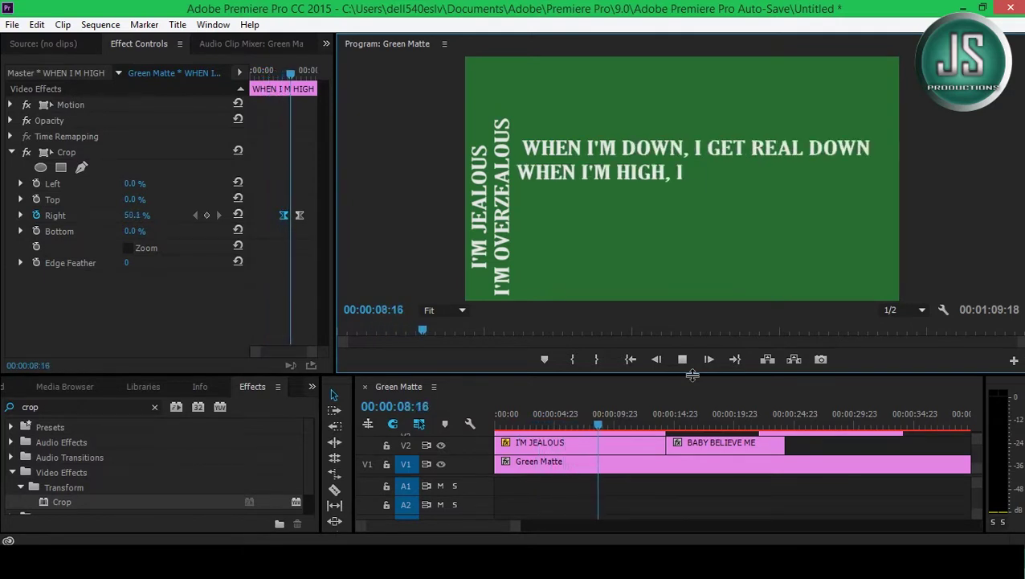
pyautogui.press('space')
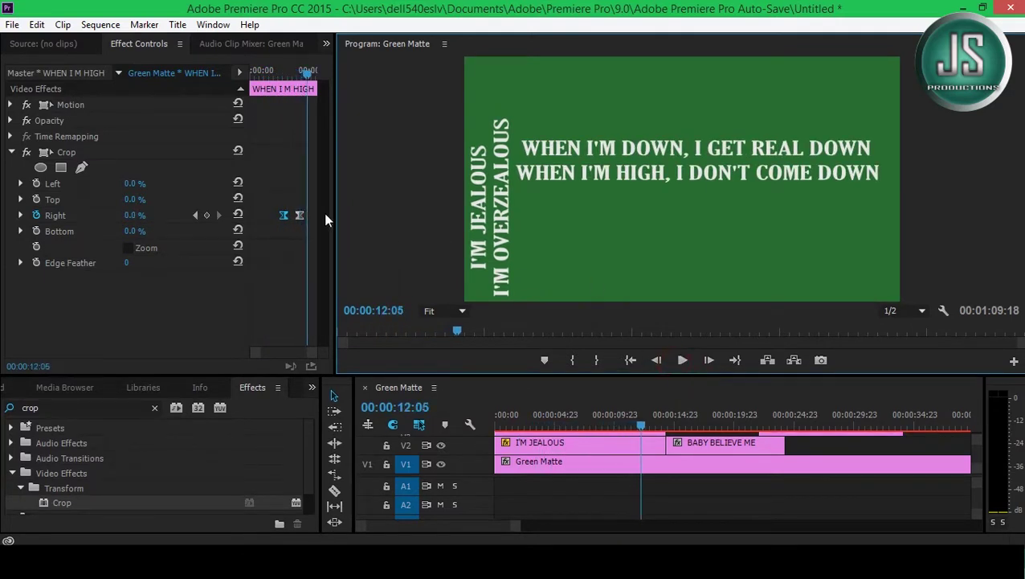
pyautogui.moveTo(608, 374); pyautogui.dragTo(608, 268)
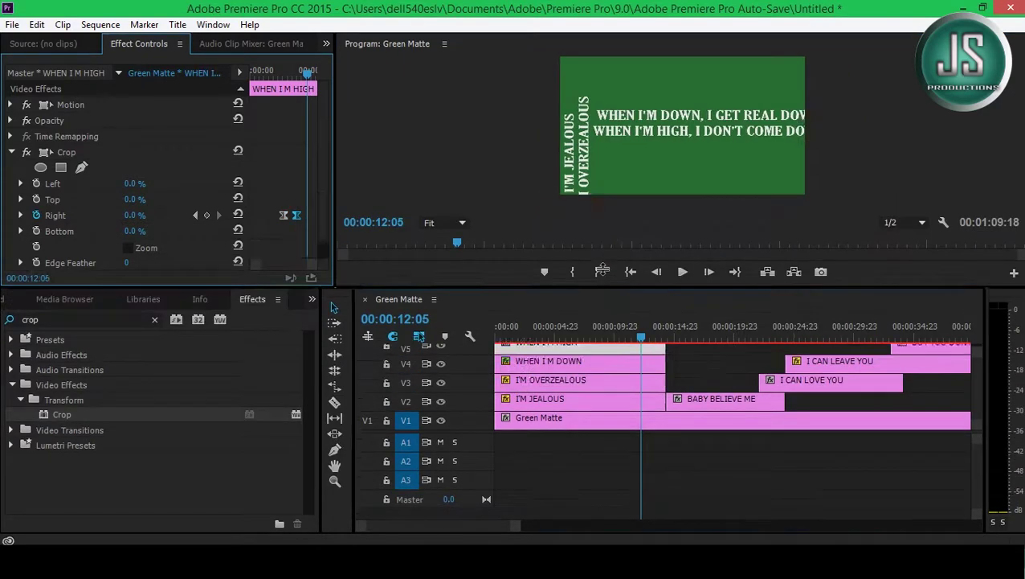
pyautogui.click(563, 352)
pyautogui.scroll(-3, 278, 182)
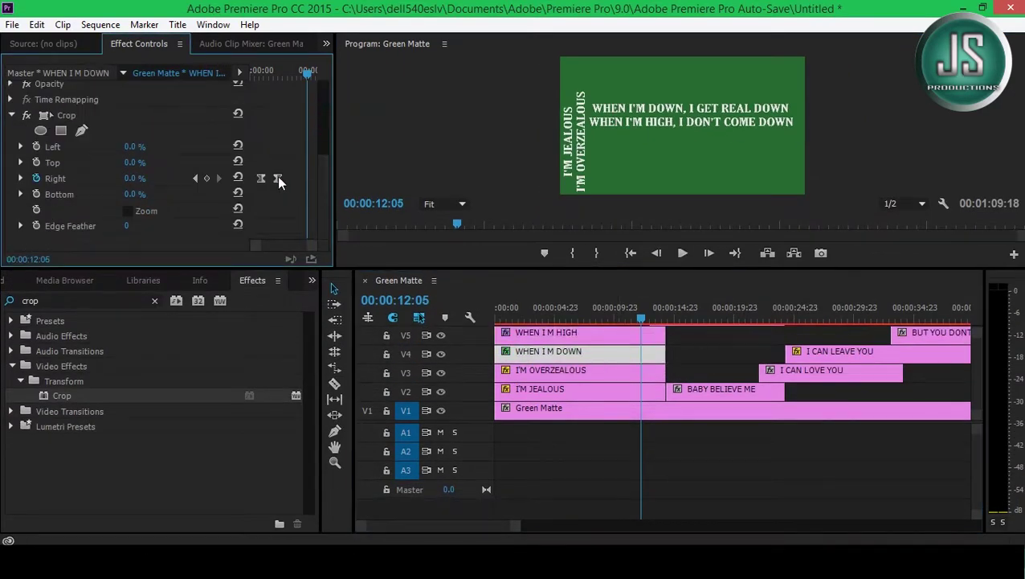
pyautogui.click(585, 333)
pyautogui.click(562, 351)
pyautogui.scroll(-3, 306, 212)
pyautogui.click(683, 455)
pyautogui.press('Home')
pyautogui.moveTo(602, 272); pyautogui.dragTo(679, 412)
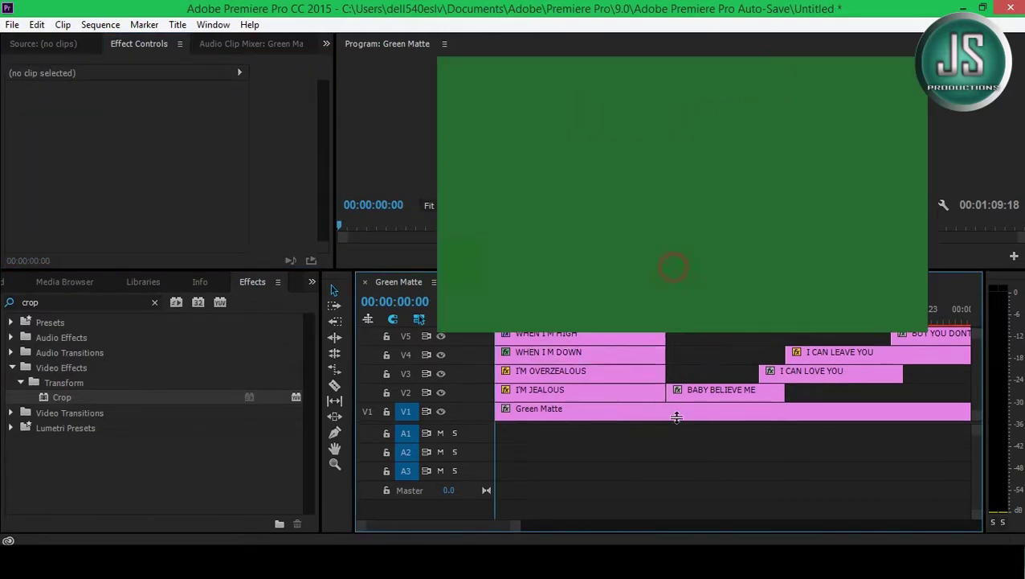
pyautogui.click(682, 399)
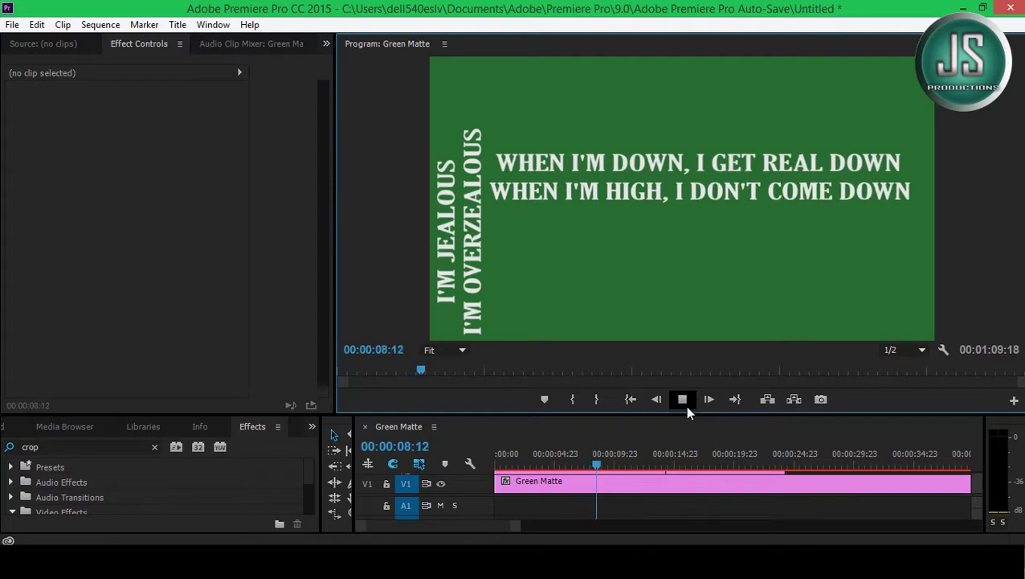
pyautogui.click(685, 404)
# - Replay the lyrics from about 3 seconds, then slide BUT YOU DON'T JUDGE ME onto V6 near 10 seconds
pyautogui.moveTo(672, 413); pyautogui.dragTo(673, 286)
pyautogui.click(647, 360)
pyautogui.scroll(-3, 285, 215)
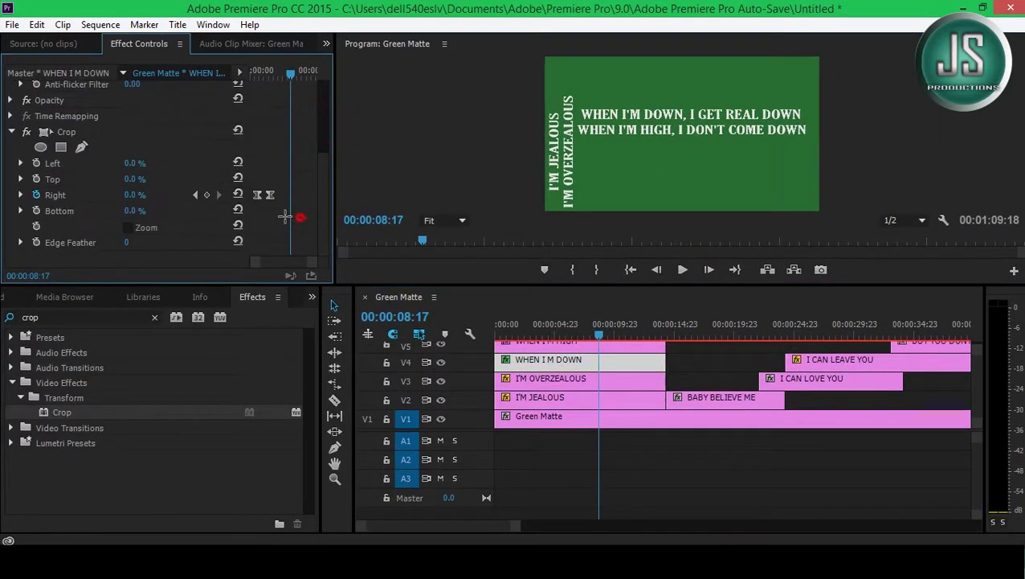
pyautogui.click(543, 320)
pyautogui.click(682, 269)
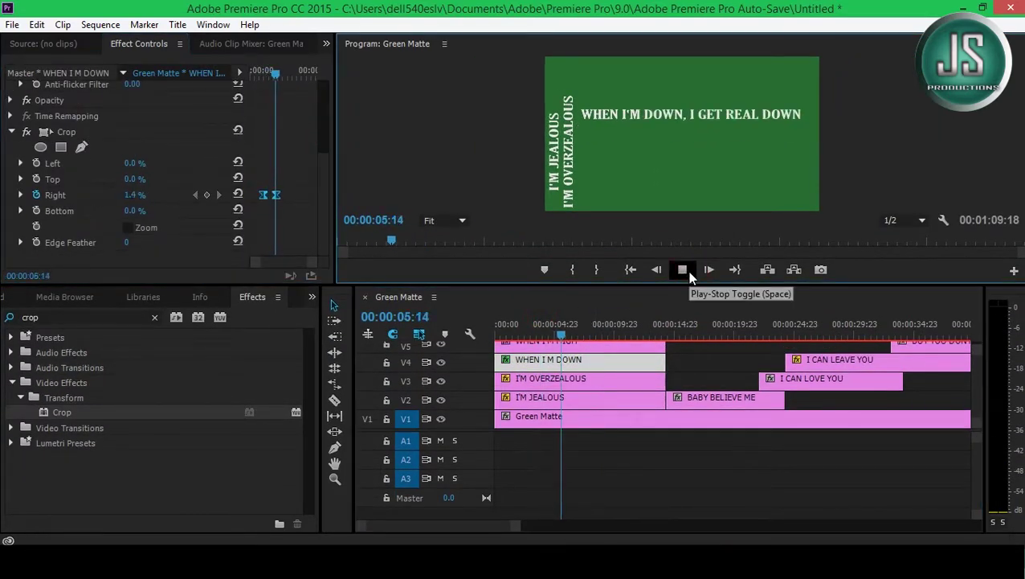
pyautogui.click(689, 274)
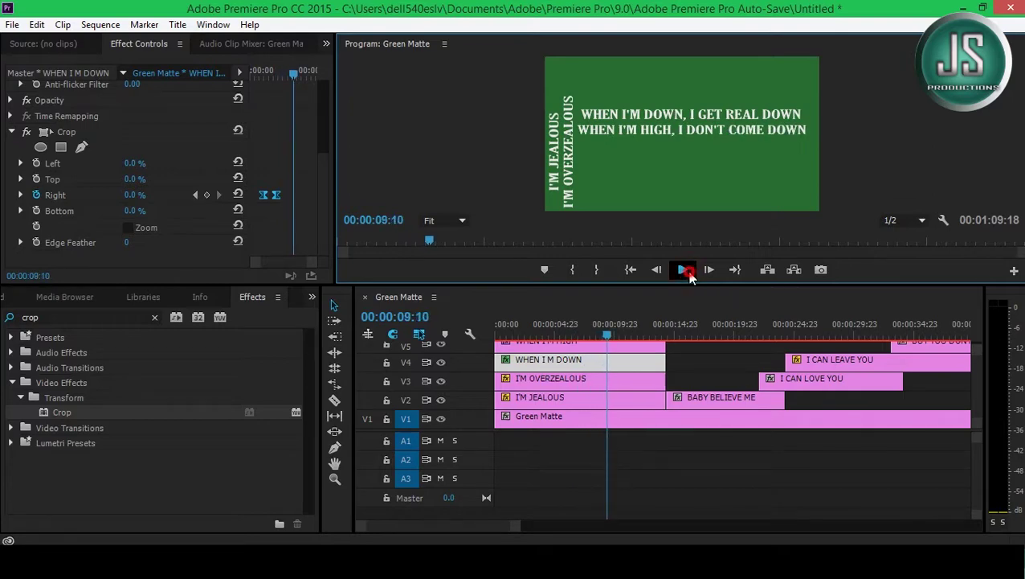
pyautogui.moveTo(726, 287); pyautogui.dragTo(725, 178)
pyautogui.moveTo(701, 271)
pyautogui.mouseDown()
pyautogui.moveTo(685, 275)
pyautogui.moveTo(684, 299)
pyautogui.mouseUp()
# - Keyframe Crop Bottom from 100% at the title's first frame to 0% at 12:17, eased in
pyautogui.click(663, 214)
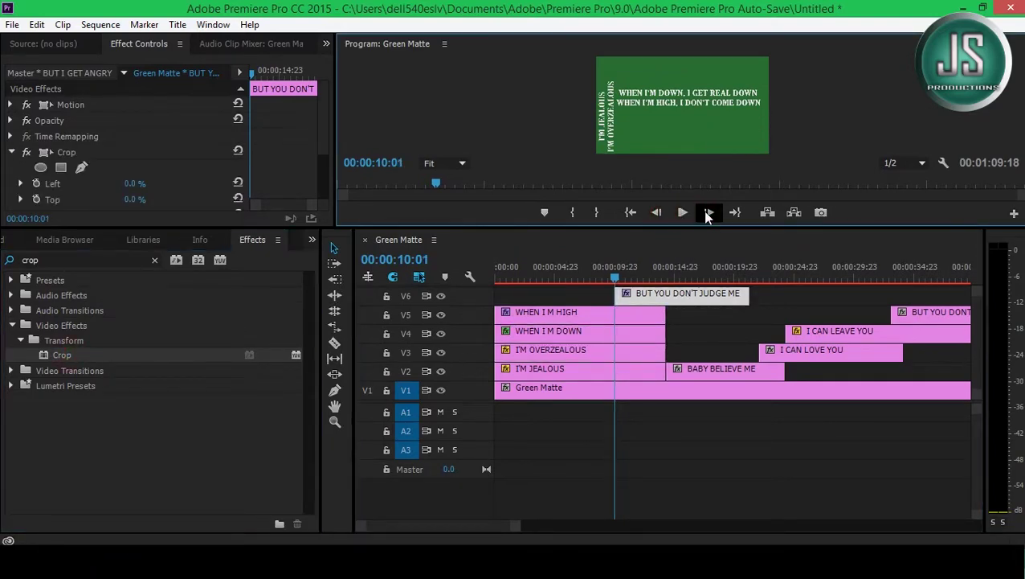
pyautogui.click(708, 213)
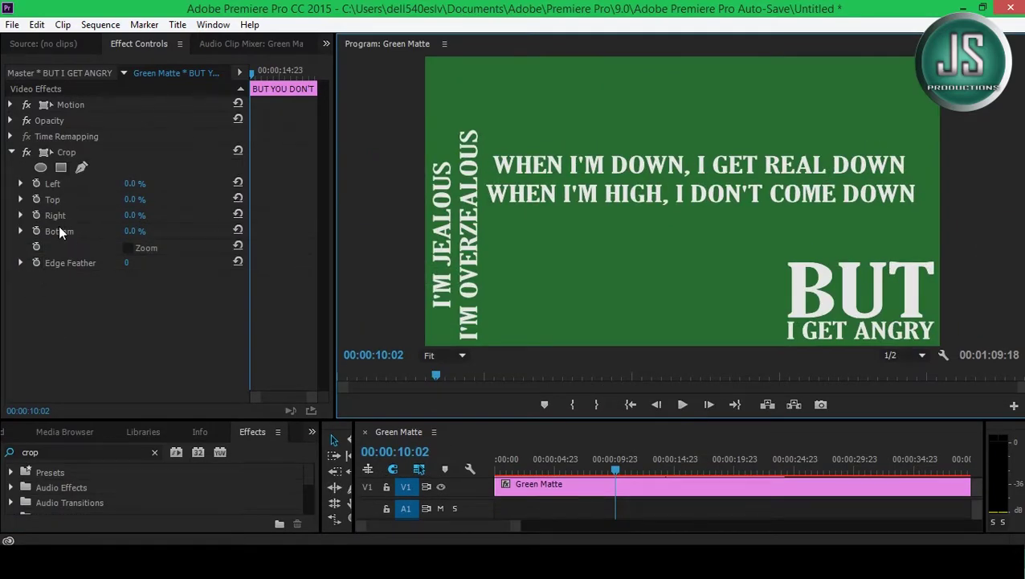
pyautogui.moveTo(134, 231); pyautogui.dragTo(199, 231)
pyautogui.moveTo(613, 472); pyautogui.dragTo(647, 472)
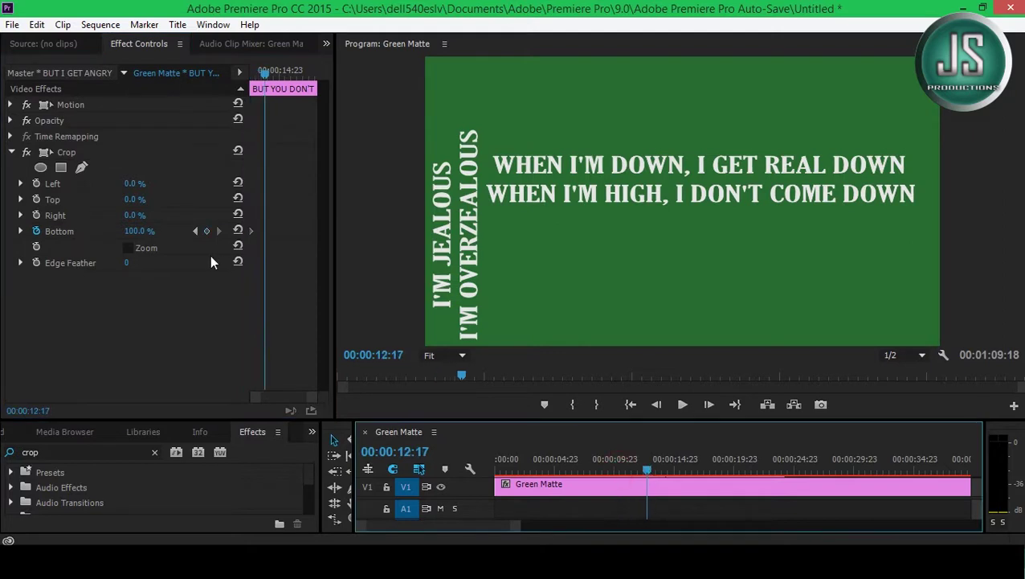
pyautogui.moveTo(137, 230); pyautogui.dragTo(81, 231)
pyautogui.rightClick(267, 234)
pyautogui.click(348, 427)
# - Preview the BUT I GET ANGRY wipe and slide the title slightly earlier
pyautogui.click(619, 459)
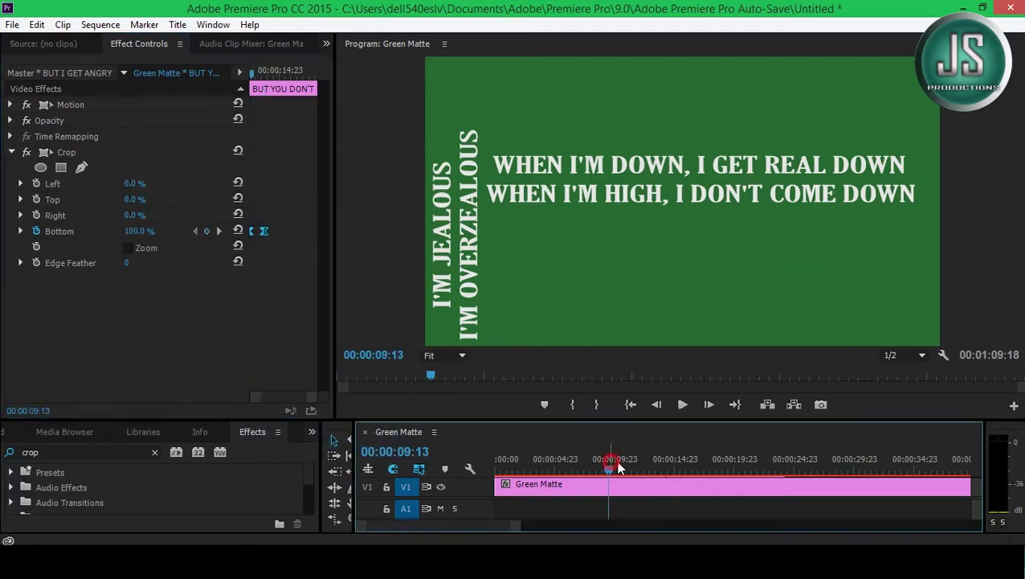
pyautogui.click(682, 405)
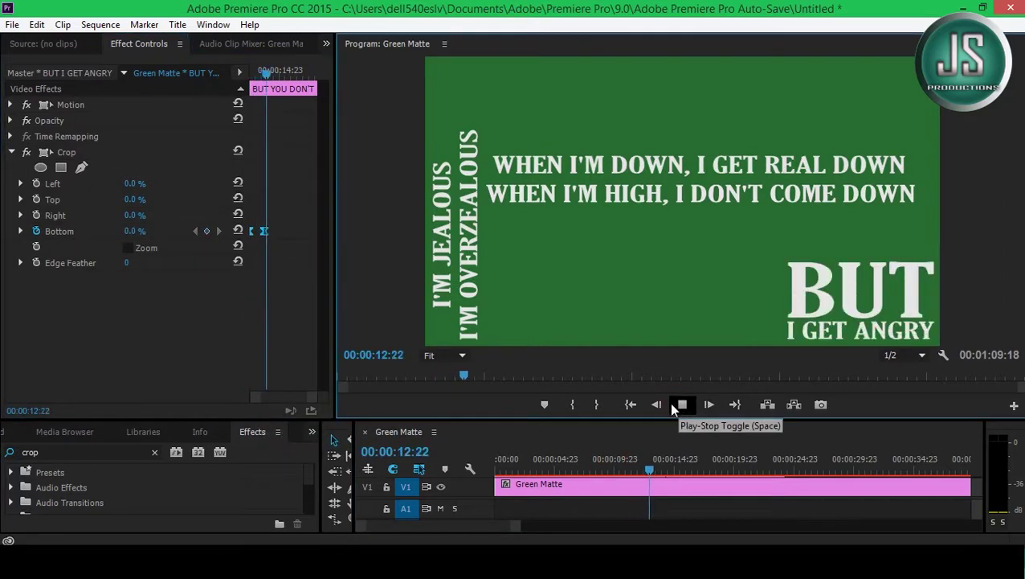
pyautogui.click(681, 406)
pyautogui.click(305, 396)
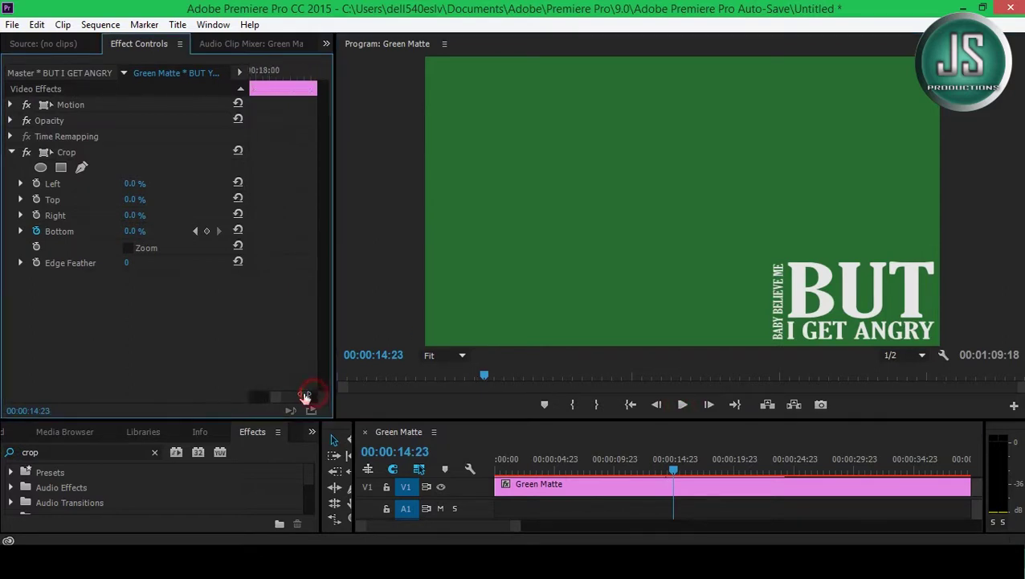
pyautogui.click(602, 459)
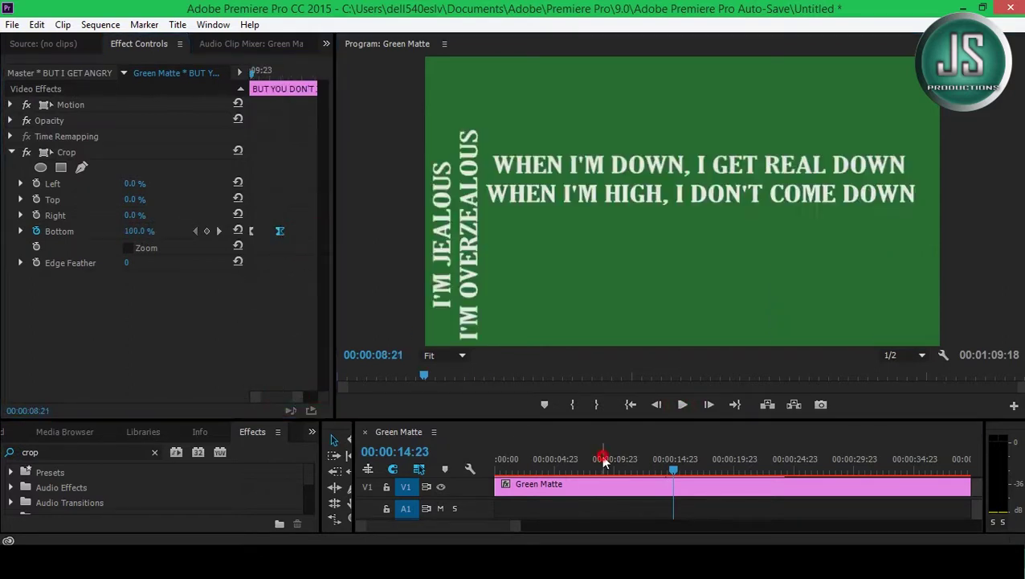
pyautogui.click(683, 405)
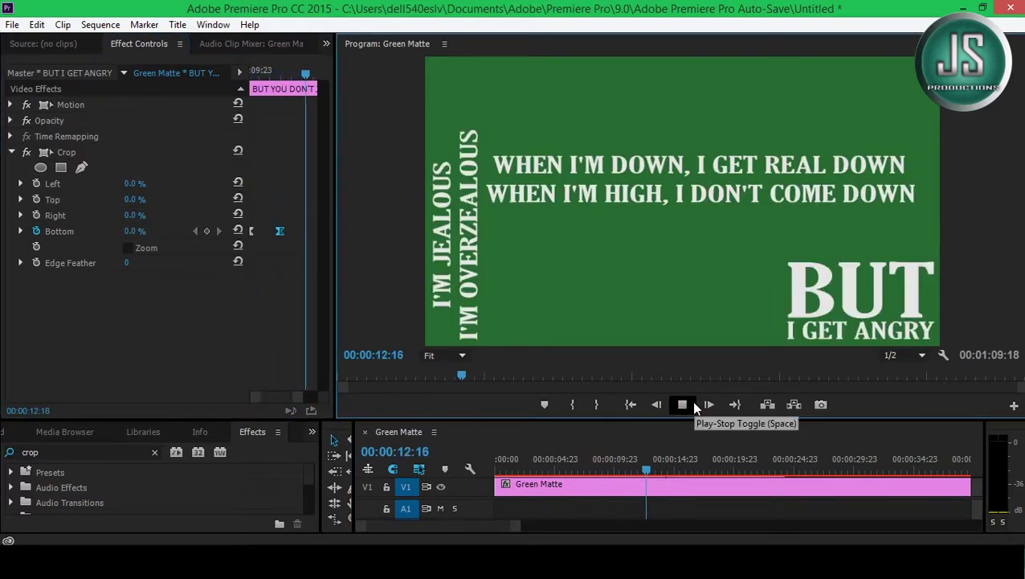
pyautogui.click(696, 406)
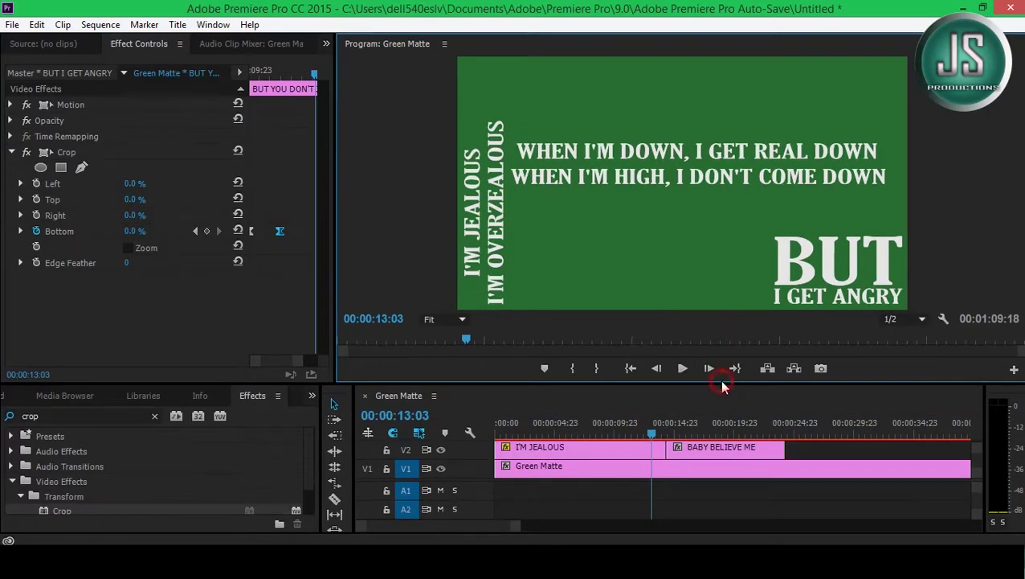
pyautogui.moveTo(722, 387); pyautogui.dragTo(722, 222)
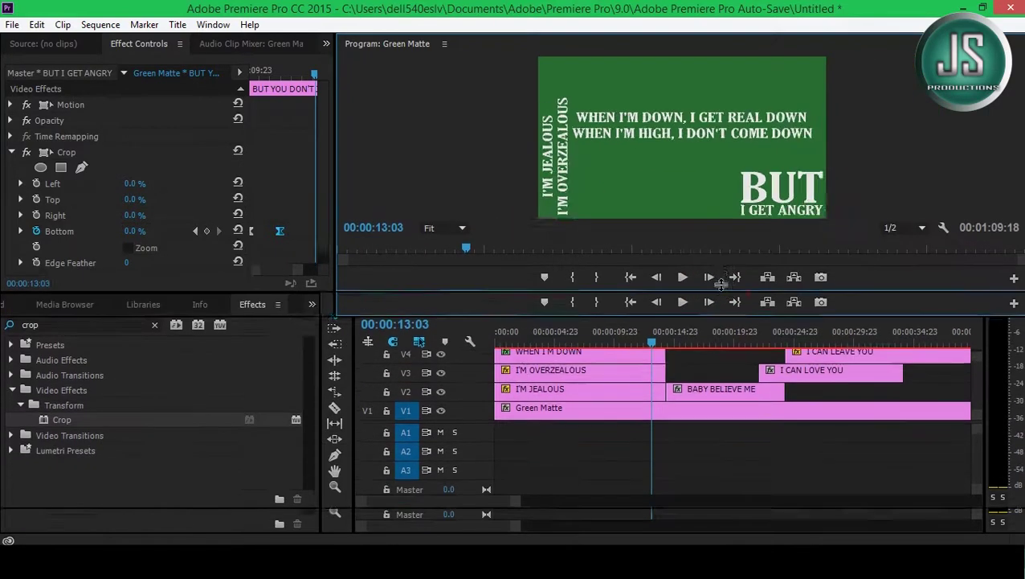
pyautogui.moveTo(715, 291); pyautogui.dragTo(652, 309)
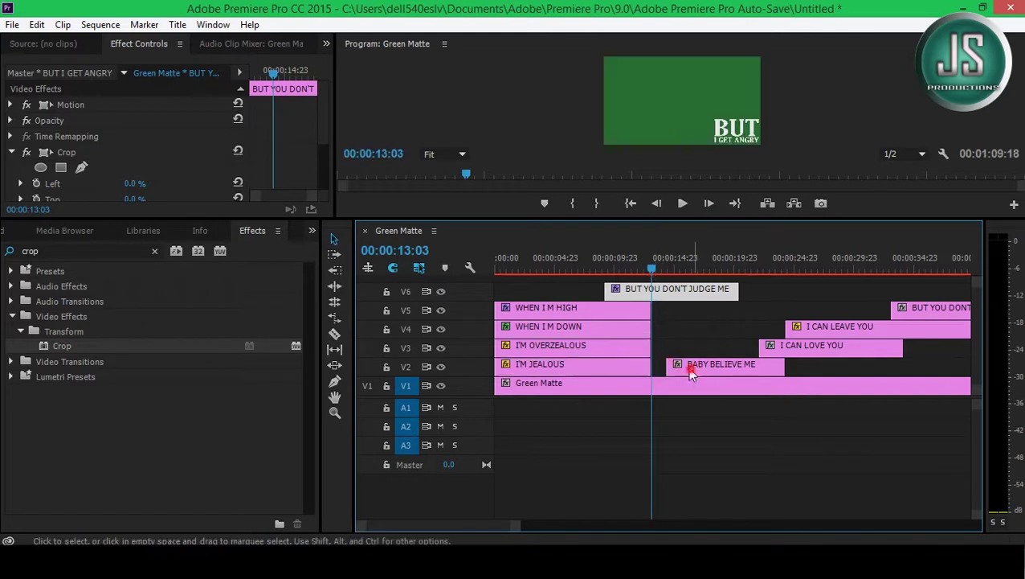
# - Move BABY BELIEVE ME earlier on V2 and add a smoothed 0% Opacity keyframe for its fade
pyautogui.moveTo(679, 365); pyautogui.dragTo(657, 366)
pyautogui.click(651, 267)
pyautogui.moveTo(650, 267); pyautogui.dragTo(670, 272)
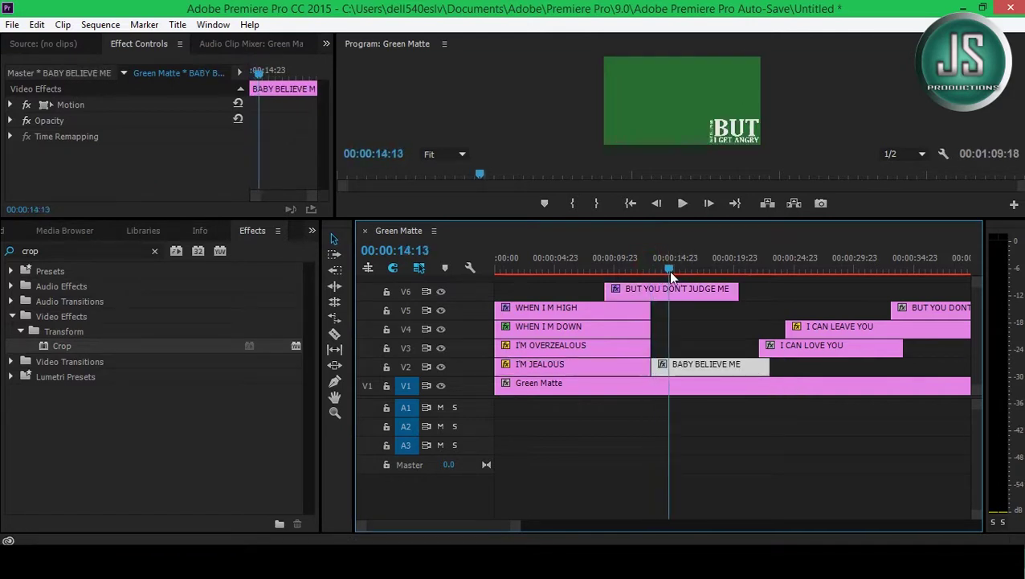
pyautogui.click(9, 104)
pyautogui.scroll(-3, 33, 177)
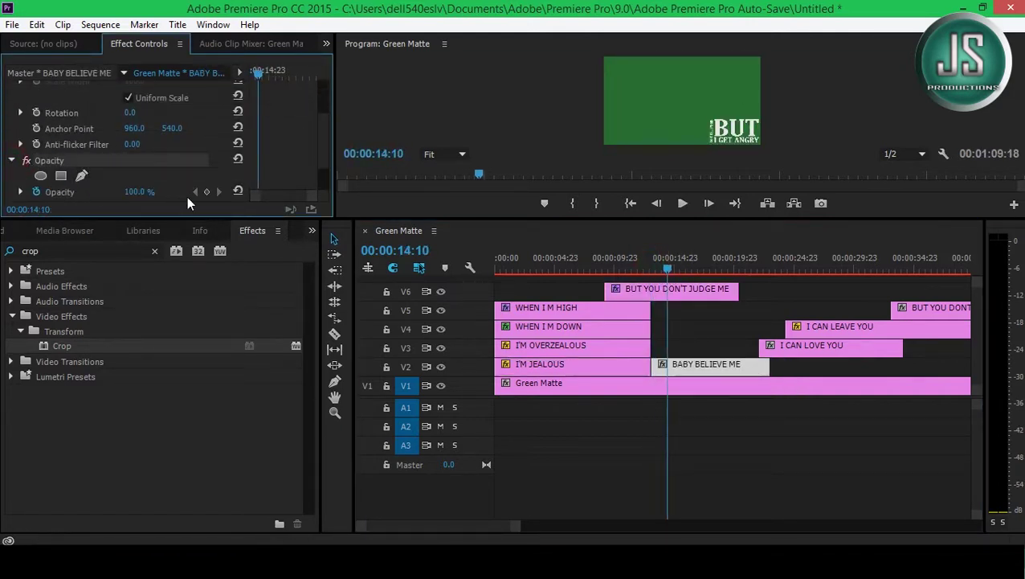
pyautogui.scroll(-2, 266, 151)
pyautogui.click(256, 145)
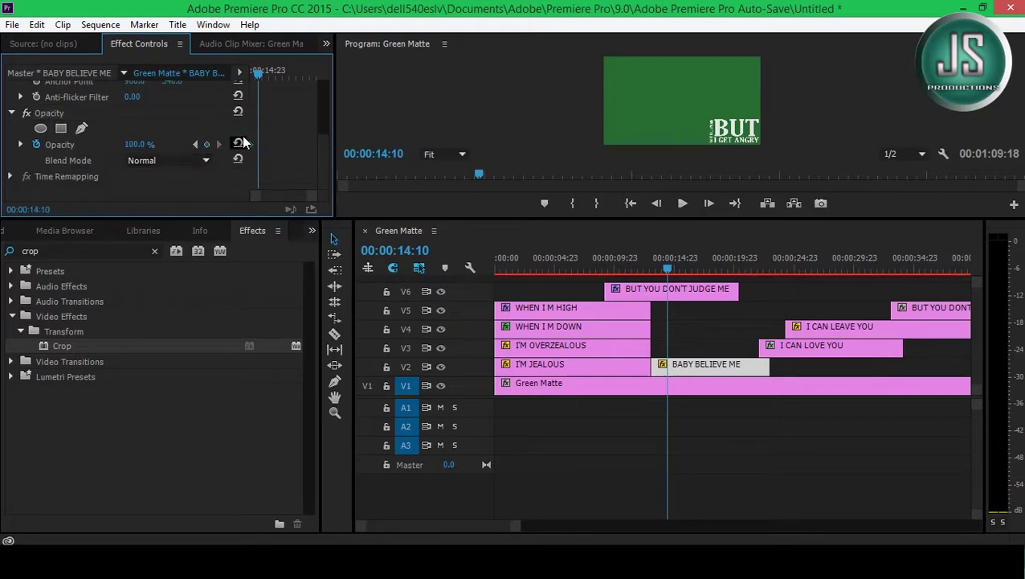
pyautogui.click(141, 144)
pyautogui.write('0')
pyautogui.rightClick(255, 145)
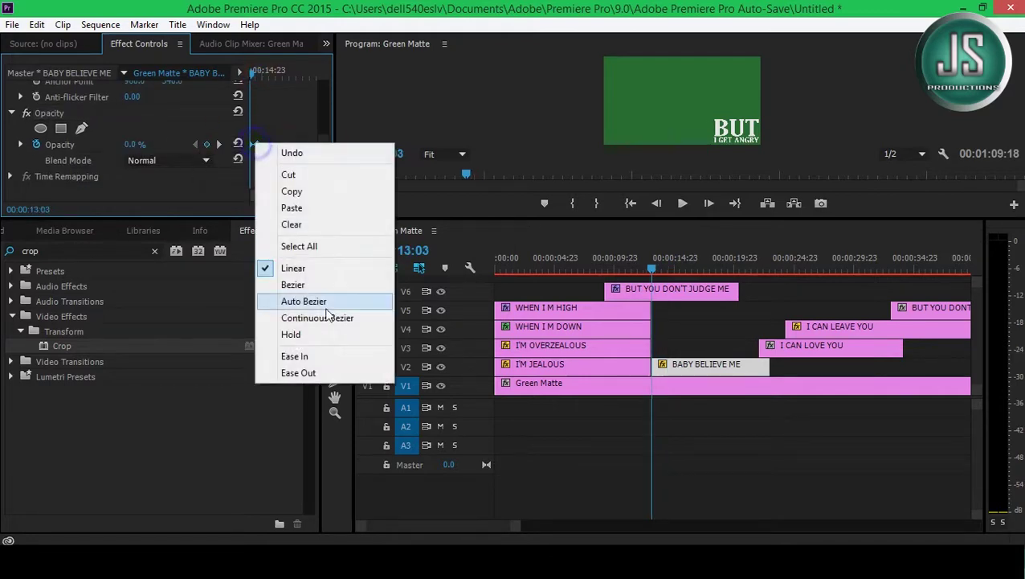
pyautogui.click(332, 305)
# - Preview the BABY BELIEVE ME fade-in from 10 seconds
pyautogui.click(615, 270)
pyautogui.moveTo(683, 219); pyautogui.dragTo(687, 405)
pyautogui.click(685, 391)
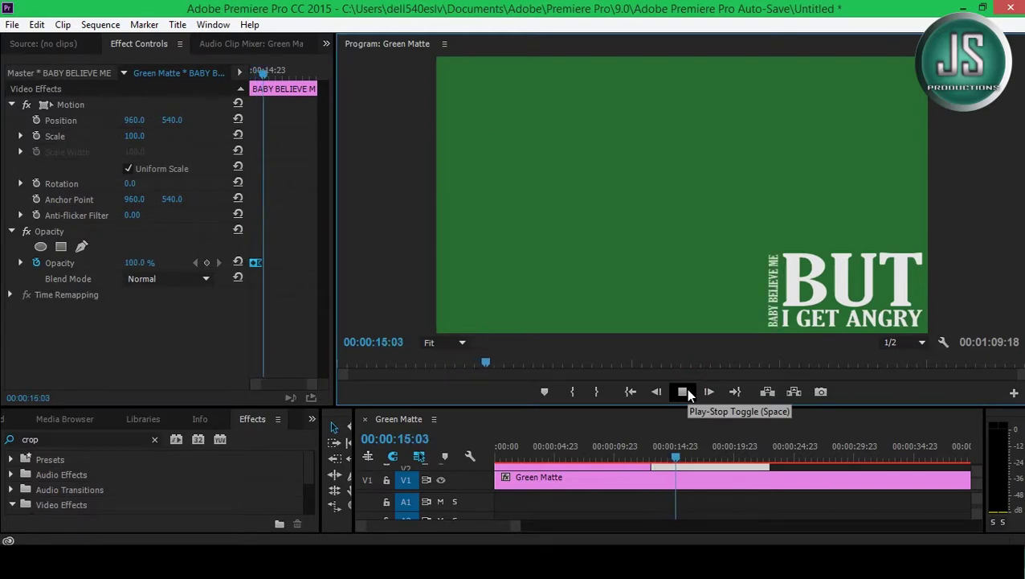
pyautogui.click(688, 393)
# - Trim the four earlier lyric clips shorter, butt BABY BELIEVE ME against them, and preview
pyautogui.moveTo(670, 406); pyautogui.dragTo(678, 215)
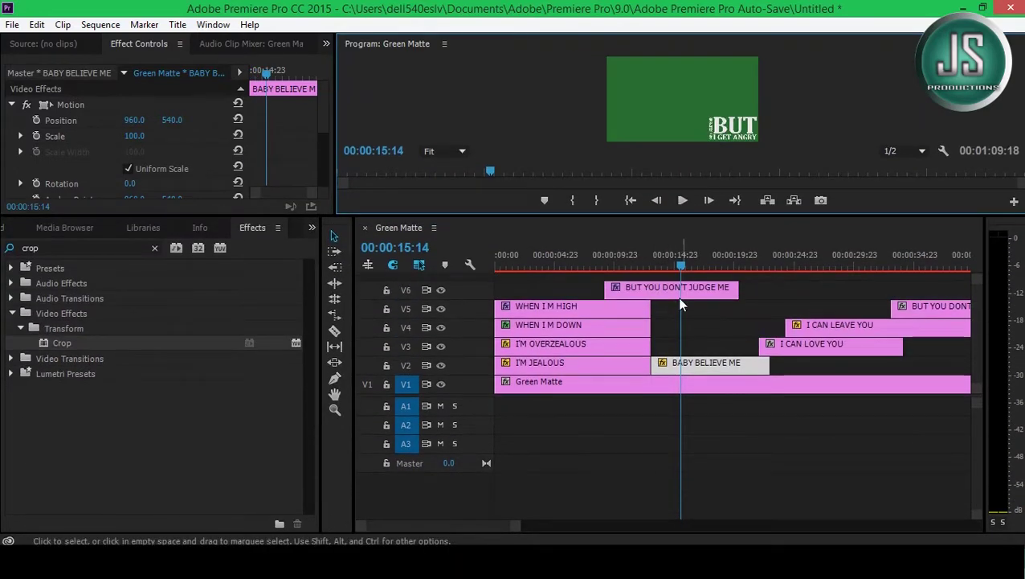
pyautogui.moveTo(653, 299); pyautogui.dragTo(647, 370)
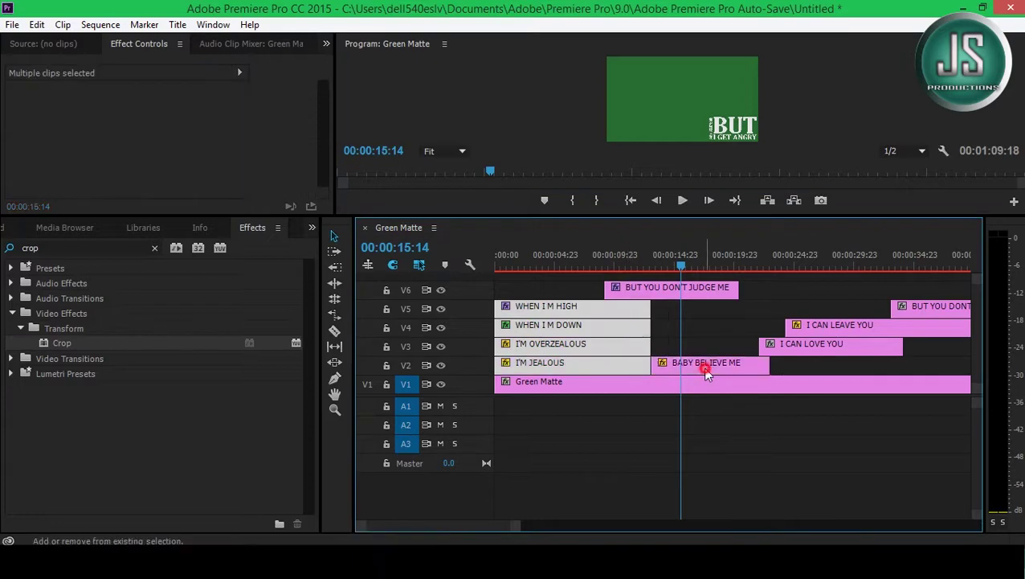
pyautogui.moveTo(645, 324); pyautogui.dragTo(635, 324)
pyautogui.moveTo(675, 363); pyautogui.dragTo(664, 363)
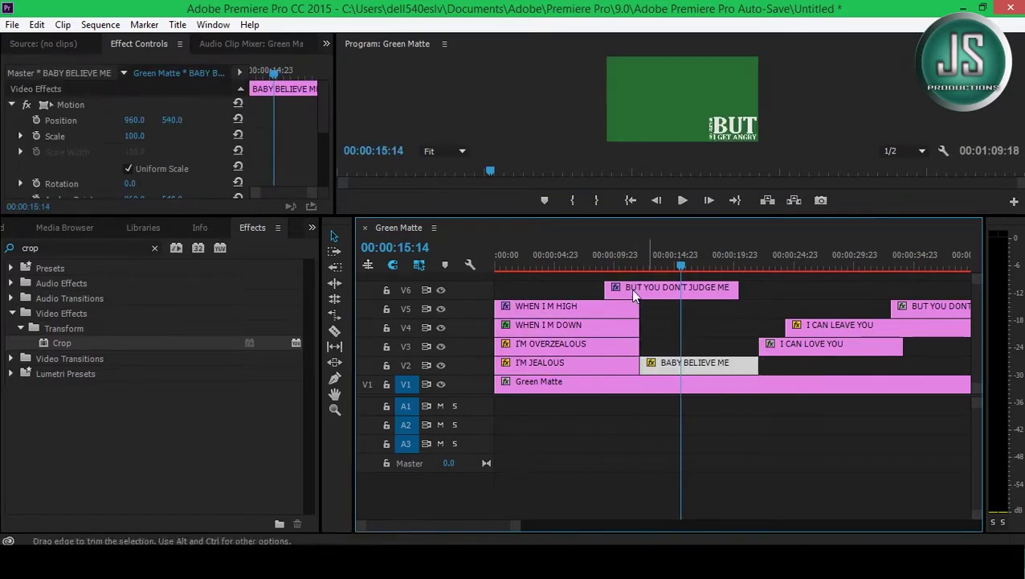
pyautogui.moveTo(707, 229); pyautogui.dragTo(693, 377)
pyautogui.click(684, 351)
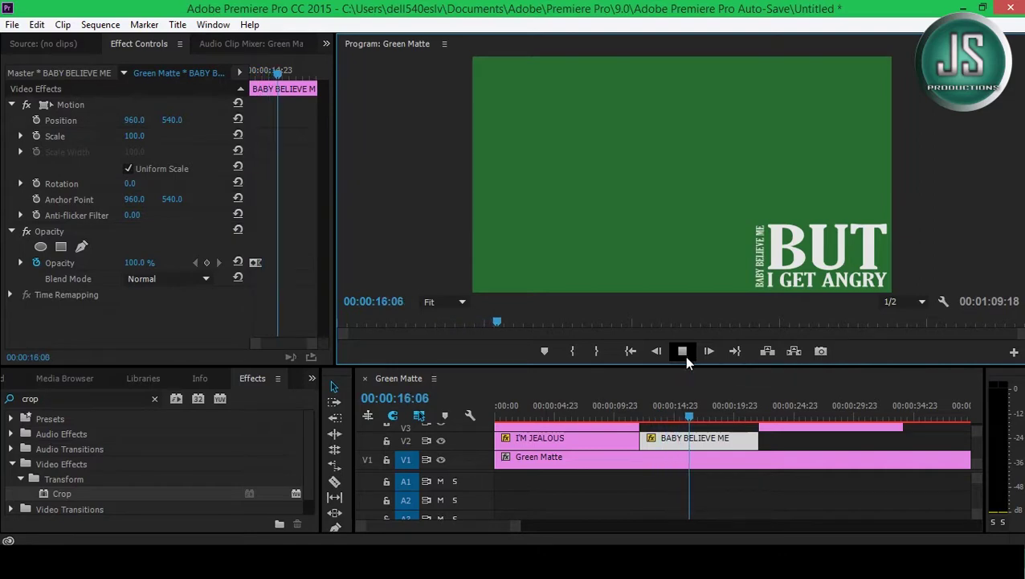
pyautogui.click(684, 354)
# - Slide the three later lyric clips 3:19 earlier and park the playhead at 18:08
pyautogui.moveTo(739, 367); pyautogui.dragTo(739, 227)
pyautogui.moveTo(972, 302)
pyautogui.mouseDown()
pyautogui.moveTo(881, 358)
pyautogui.moveTo(840, 368)
pyautogui.mouseUp()
pyautogui.moveTo(840, 227); pyautogui.dragTo(839, 321)
pyautogui.moveTo(716, 362); pyautogui.dragTo(789, 378)
pyautogui.click(910, 418)
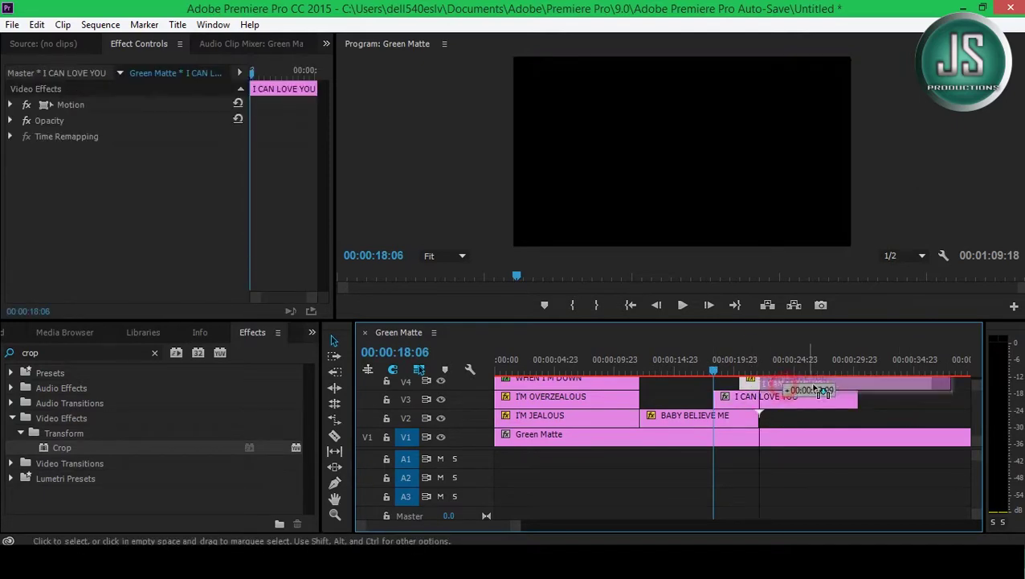
pyautogui.moveTo(738, 328); pyautogui.dragTo(738, 397)
pyautogui.click(708, 374)
pyautogui.click(708, 374)
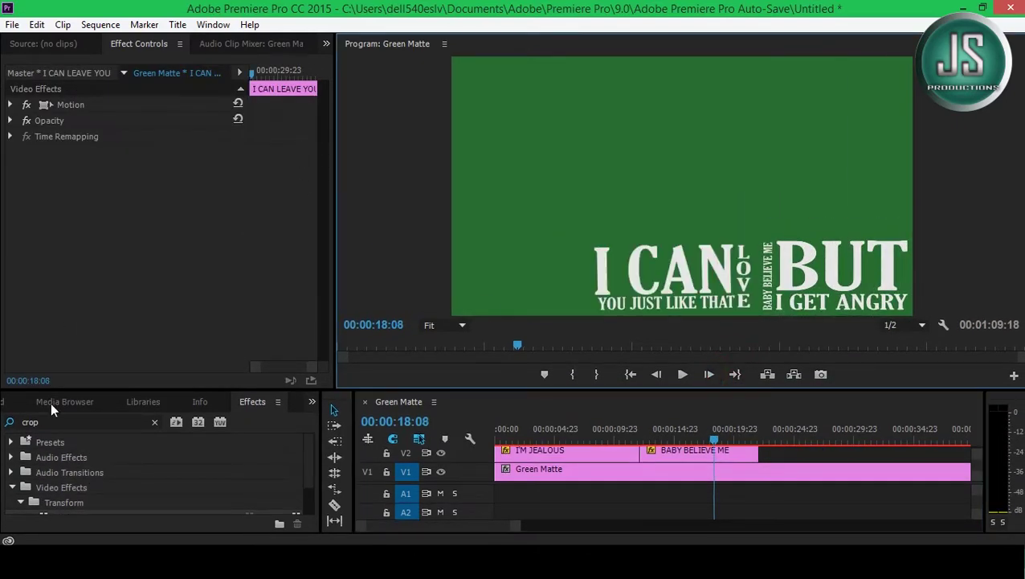
# - Apply Crop to I CAN LOVE YOU, keyframing Right and Bottom from 100% to 0% at 20:16
pyautogui.moveTo(62, 486); pyautogui.dragTo(364, 504)
pyautogui.moveTo(683, 391); pyautogui.dragTo(682, 315)
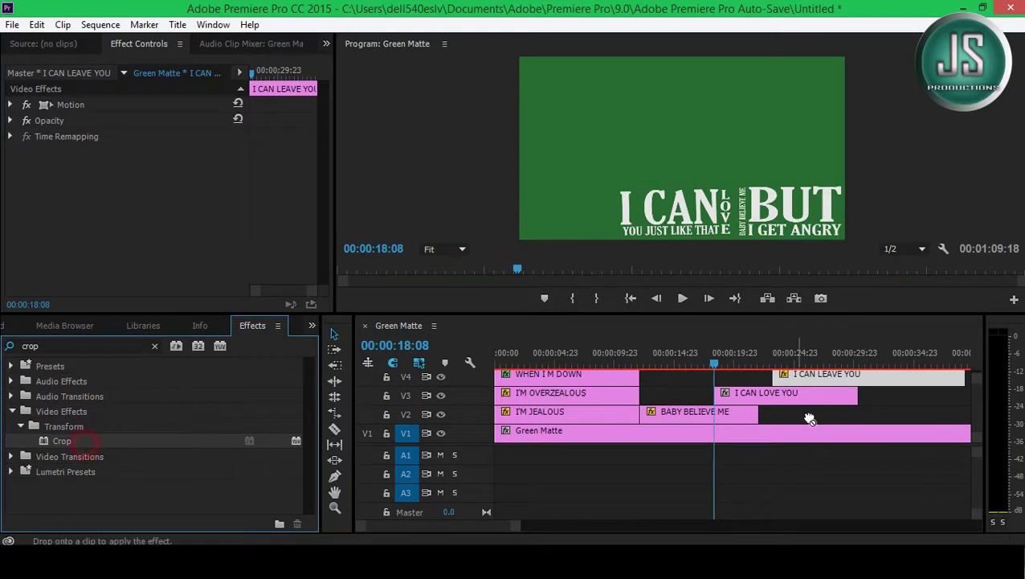
pyautogui.moveTo(62, 440); pyautogui.dragTo(804, 396)
pyautogui.click(137, 199)
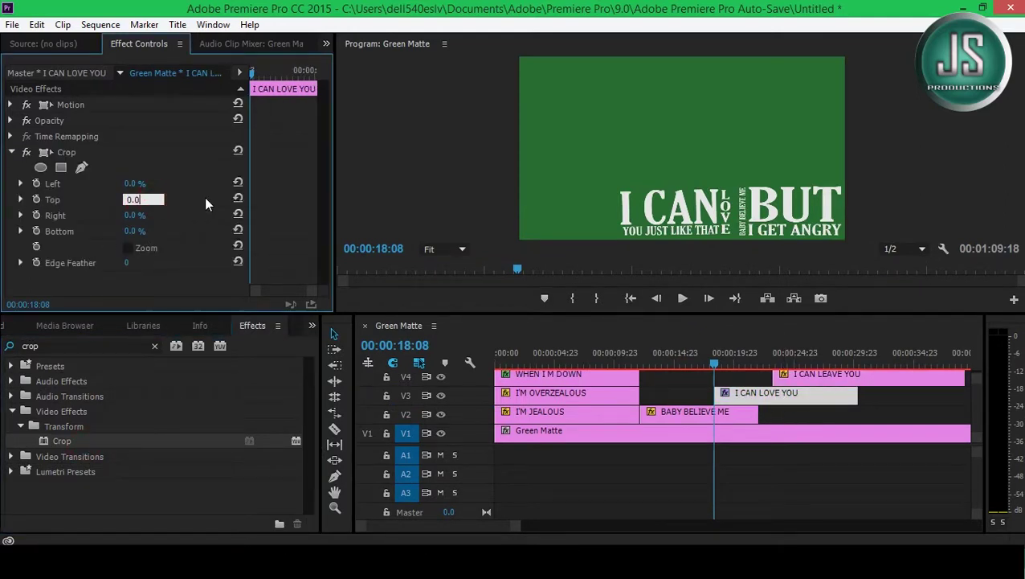
pyautogui.moveTo(136, 231); pyautogui.dragTo(4, 214)
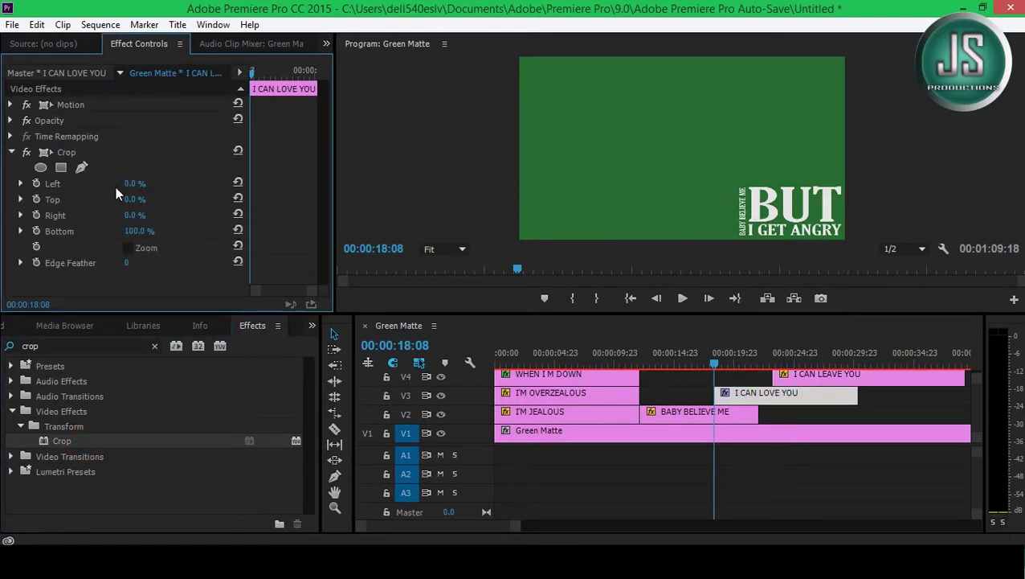
pyautogui.click(741, 362)
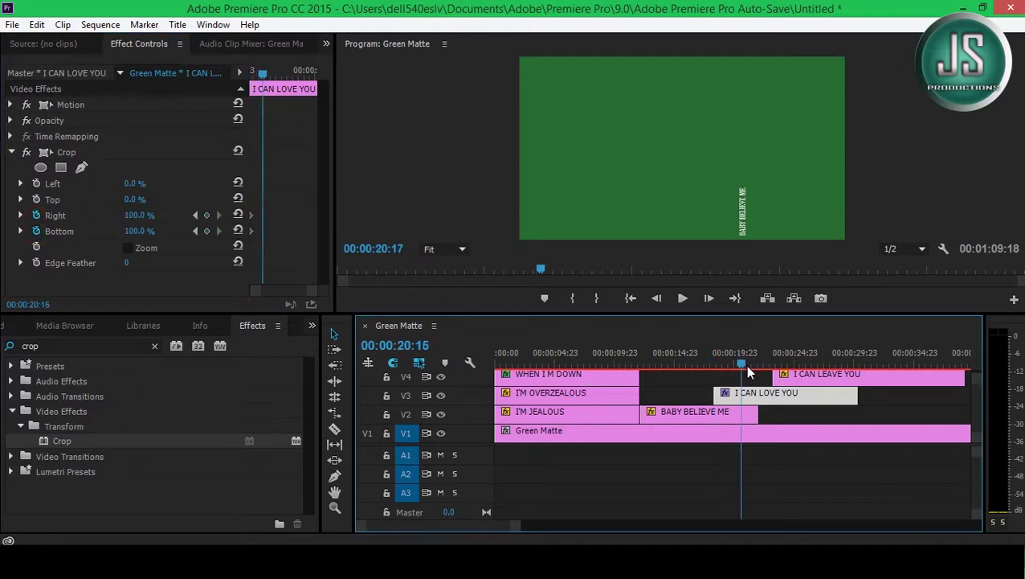
pyautogui.click(290, 227)
pyautogui.hotkey('ctrl', 'v')
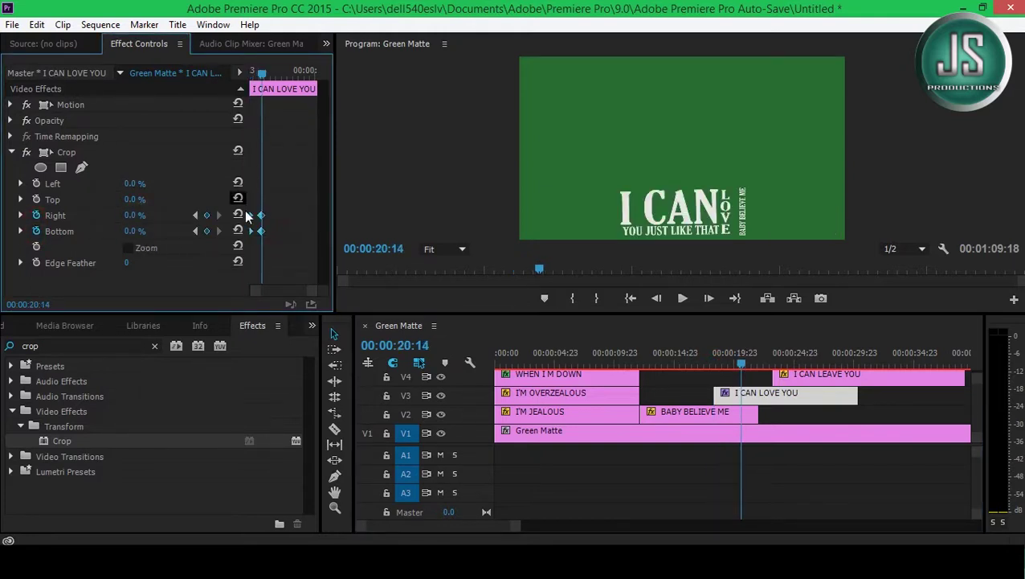
# - Ease the crop keyframes in, preview the wipe, and copy the Crop effect
pyautogui.rightClick(258, 225)
pyautogui.click(347, 443)
pyautogui.click(682, 298)
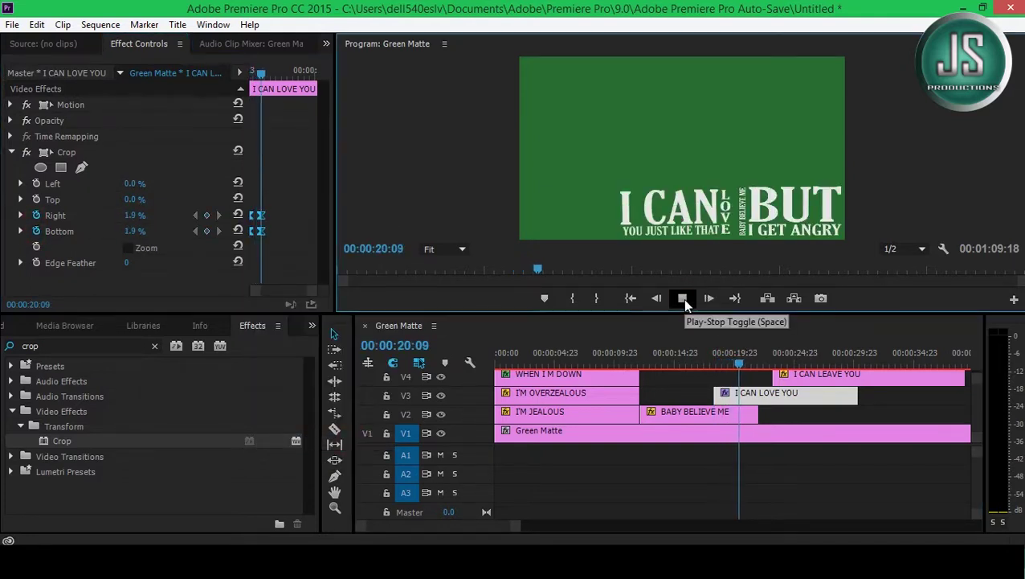
pyautogui.click(683, 298)
pyautogui.rightClick(56, 152)
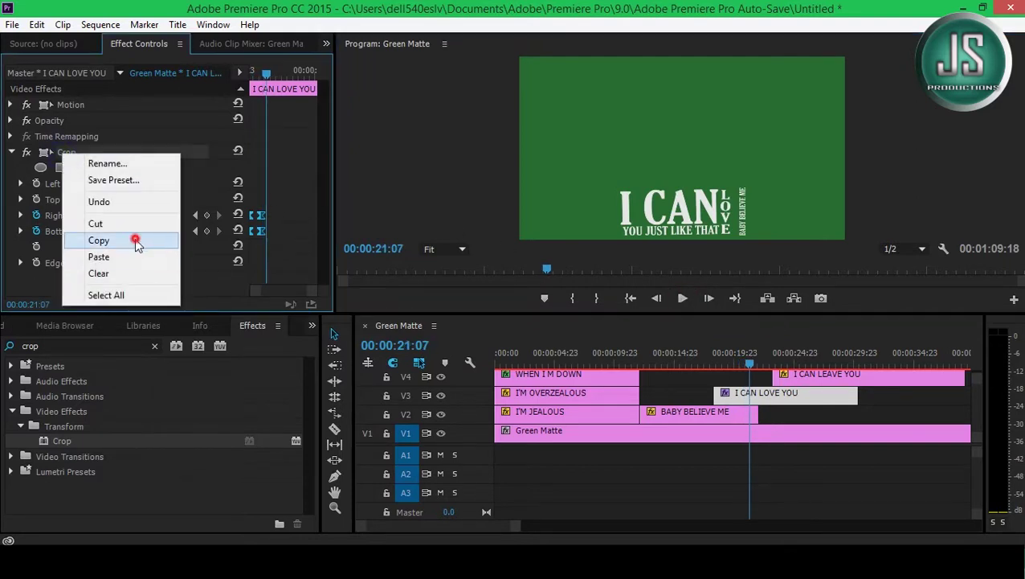
pyautogui.click(138, 237)
# - Paste the Crop wipe onto I CAN LEAVE YOU and preview the lyric reveals
pyautogui.click(774, 352)
pyautogui.click(828, 374)
pyautogui.rightClick(81, 197)
pyautogui.click(118, 299)
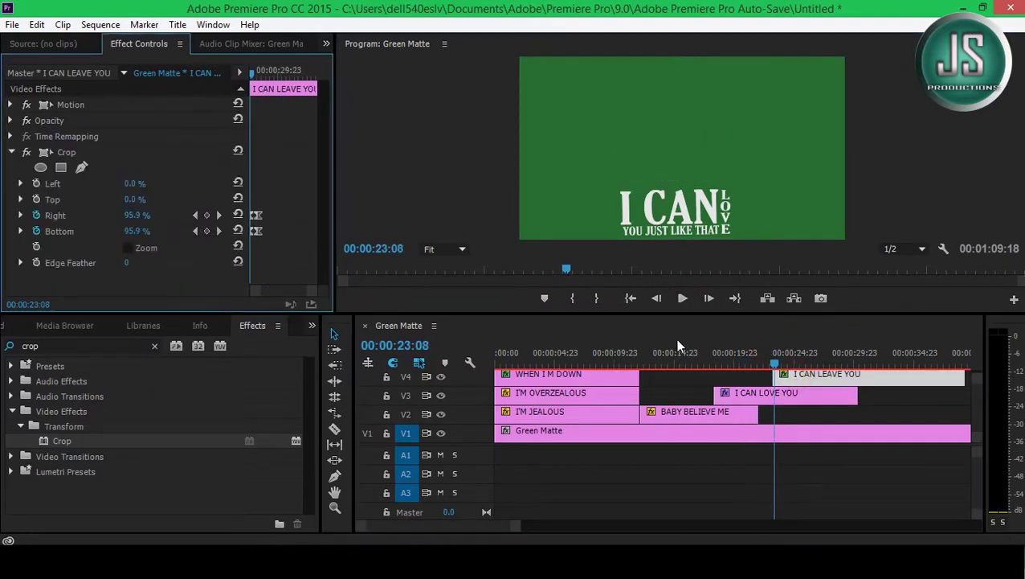
pyautogui.click(731, 352)
pyautogui.click(682, 299)
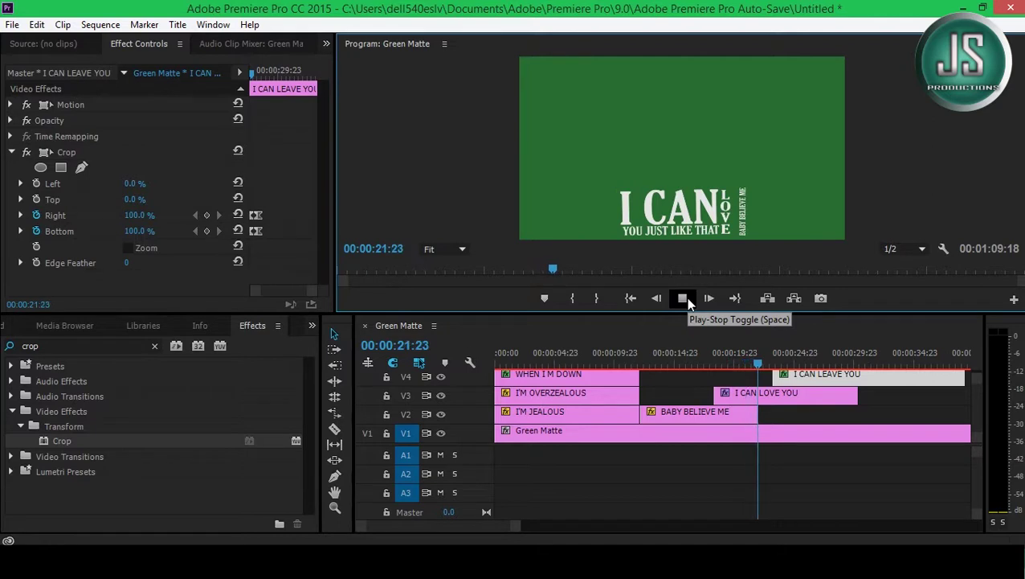
pyautogui.click(682, 298)
# - Nudge I CAN LEAVE YOU slightly earlier, re-preview, and slide BUT YOU DON'T earlier on V5
pyautogui.moveTo(828, 373); pyautogui.dragTo(824, 373)
pyautogui.click(682, 298)
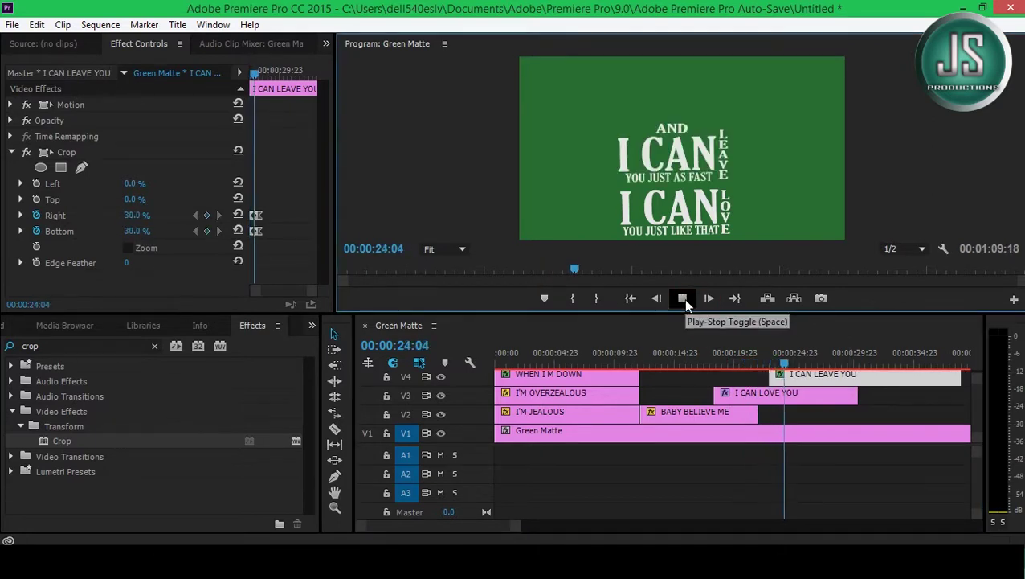
pyautogui.click(684, 300)
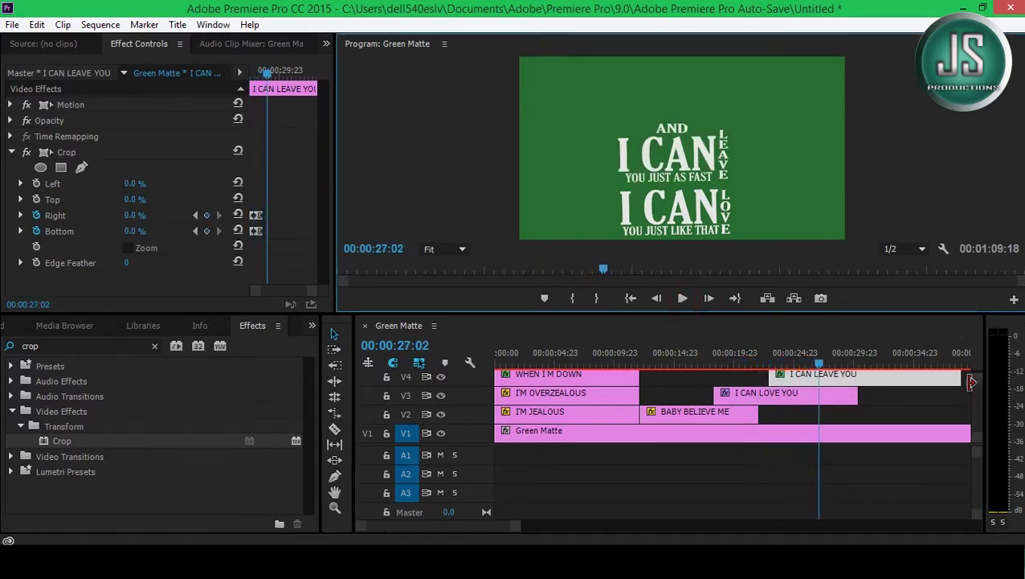
pyautogui.moveTo(522, 524); pyautogui.dragTo(601, 525)
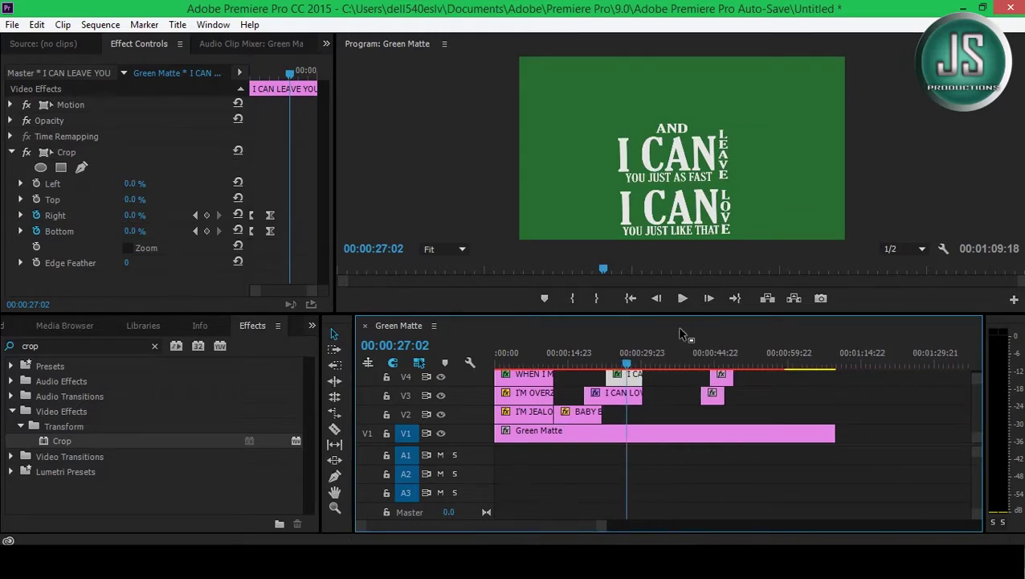
pyautogui.moveTo(682, 316)
pyautogui.mouseDown()
pyautogui.moveTo(682, 218)
pyautogui.moveTo(693, 314)
pyautogui.mouseUp()
# - Drop BUT YOU DON'T JUDGE ME on V5, apply Crop, and keyframe Bottom at 100% near 28:12
pyautogui.click(648, 268)
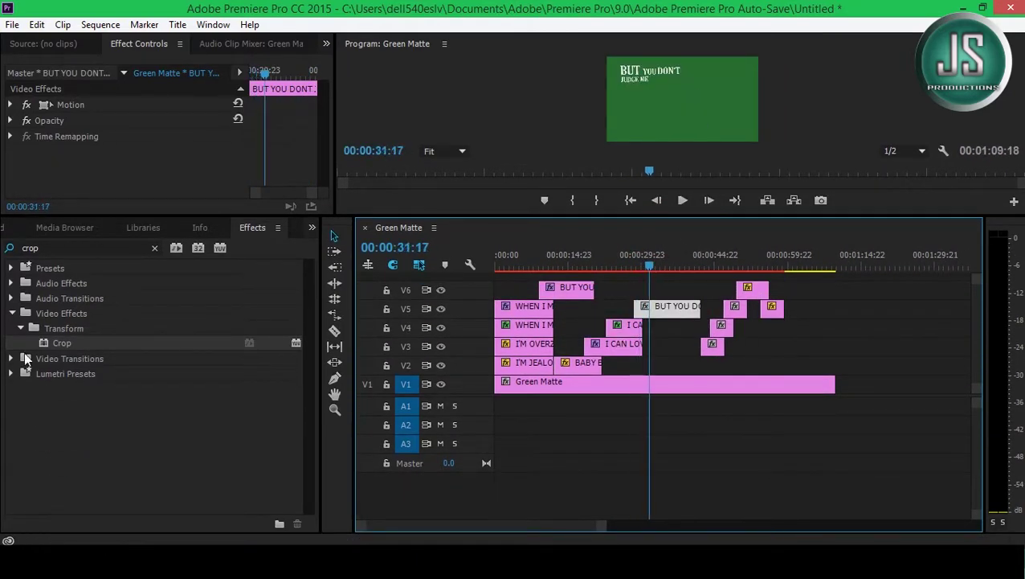
pyautogui.moveTo(61, 342); pyautogui.dragTo(656, 306)
pyautogui.moveTo(650, 217); pyautogui.dragTo(651, 272)
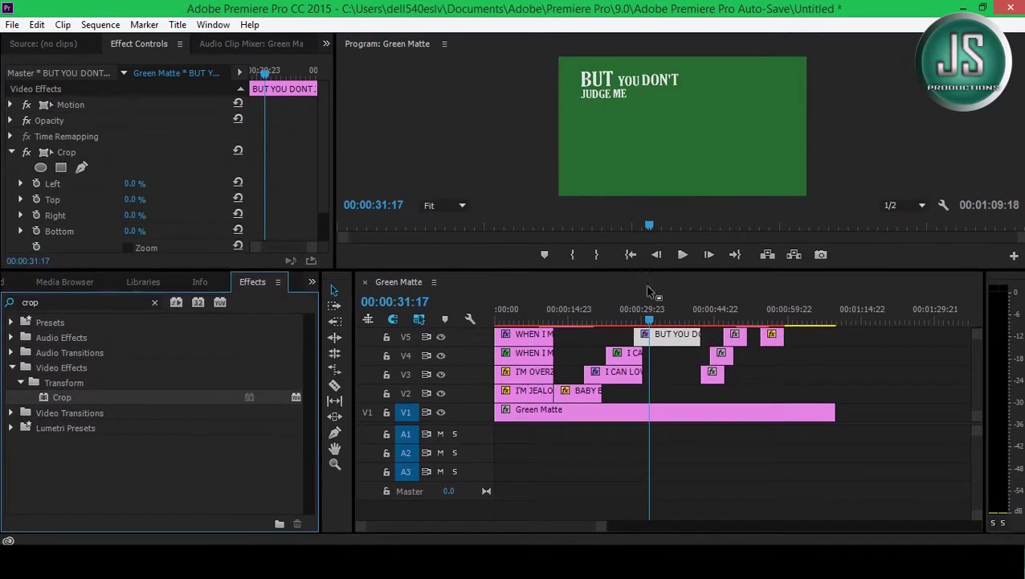
pyautogui.moveTo(649, 315); pyautogui.dragTo(634, 315)
pyautogui.click(709, 254)
pyautogui.click(709, 254)
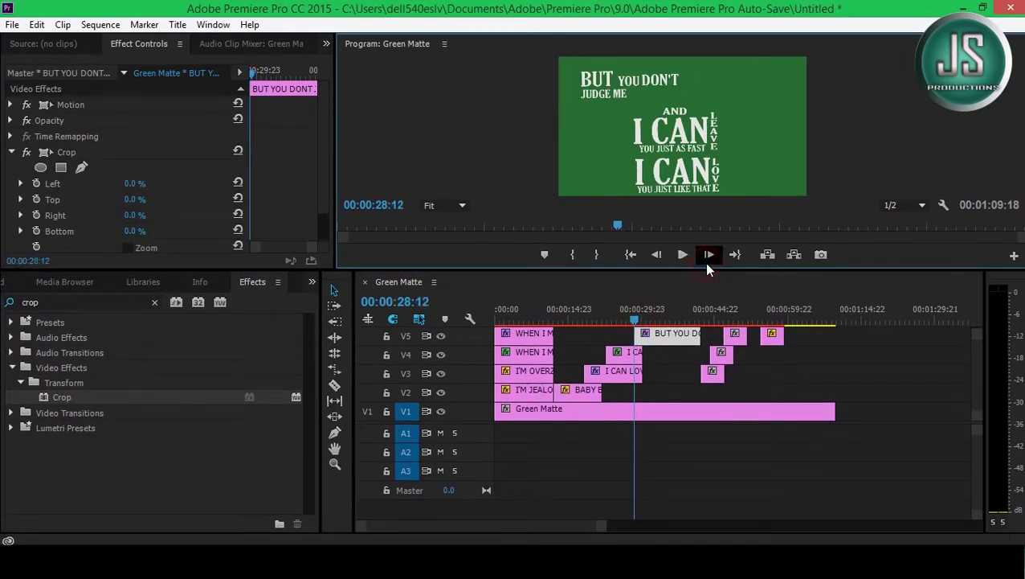
pyautogui.click(243, 405)
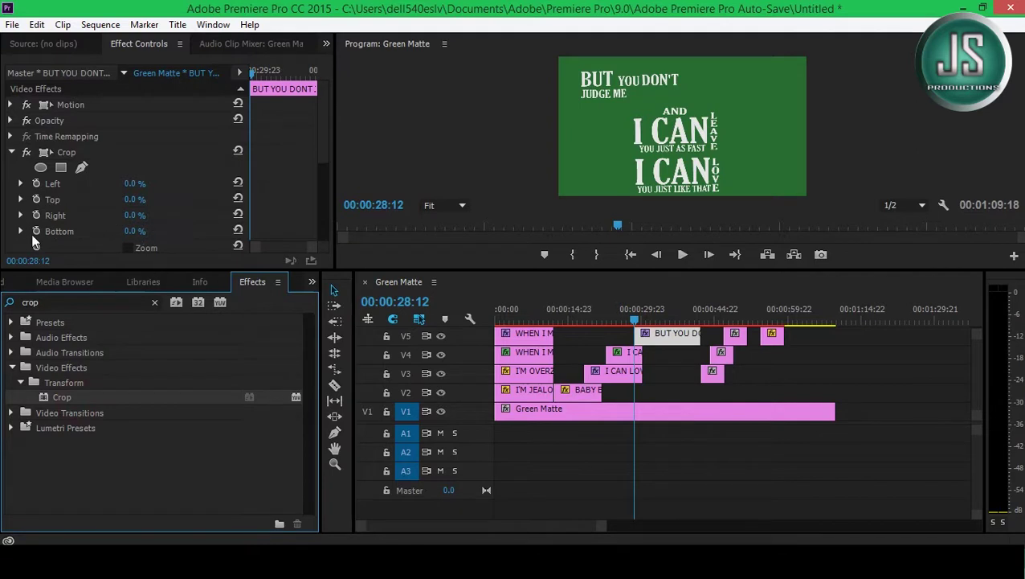
pyautogui.click(36, 230)
pyautogui.moveTo(135, 231); pyautogui.dragTo(141, 231)
# - Set Crop Bottom to 77% at 30:12 to reveal BUT YOU DON'T, and preview the wipe
pyautogui.moveTo(254, 74); pyautogui.dragTo(259, 73)
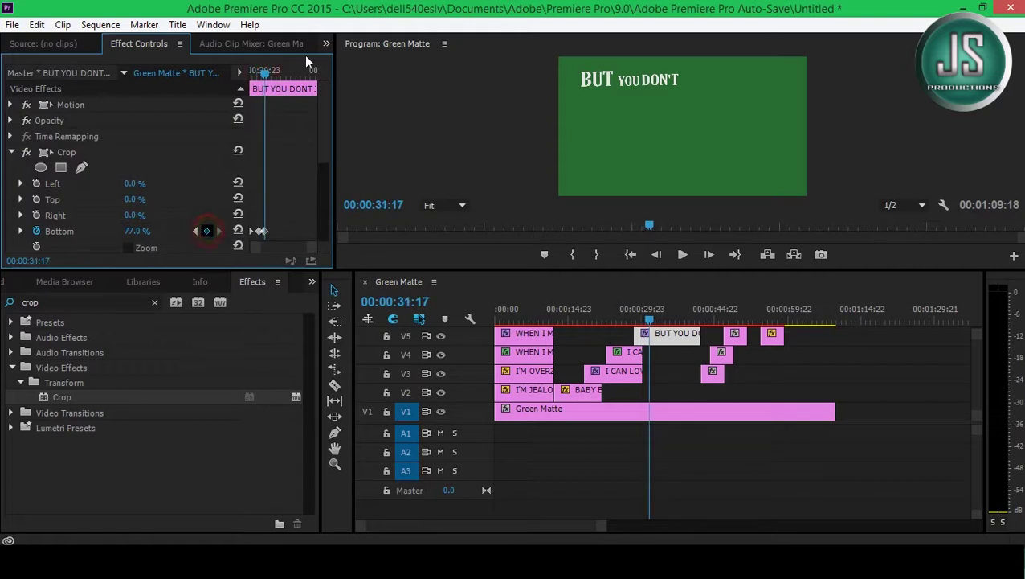
pyautogui.click(635, 318)
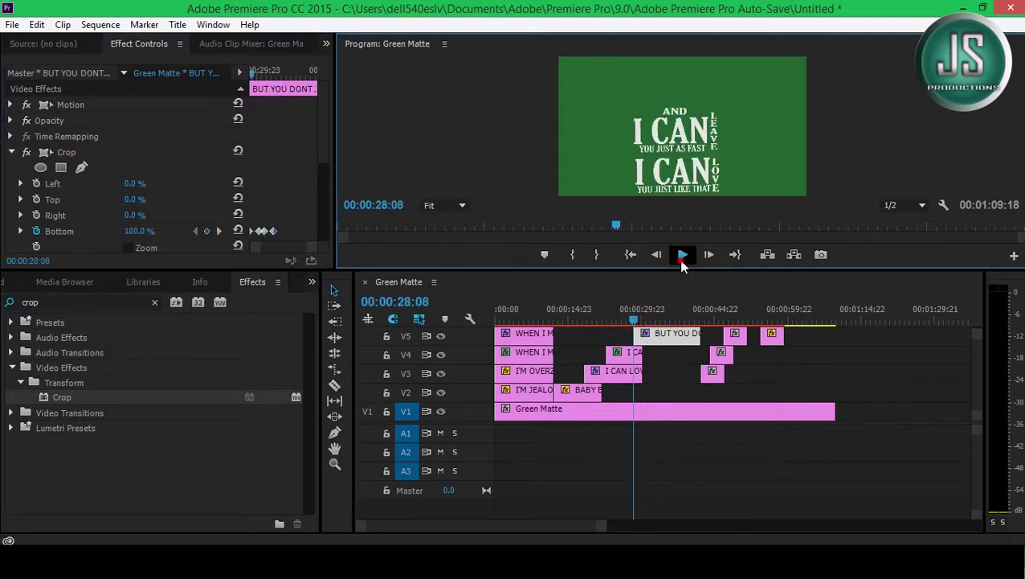
pyautogui.click(681, 254)
pyautogui.click(311, 255)
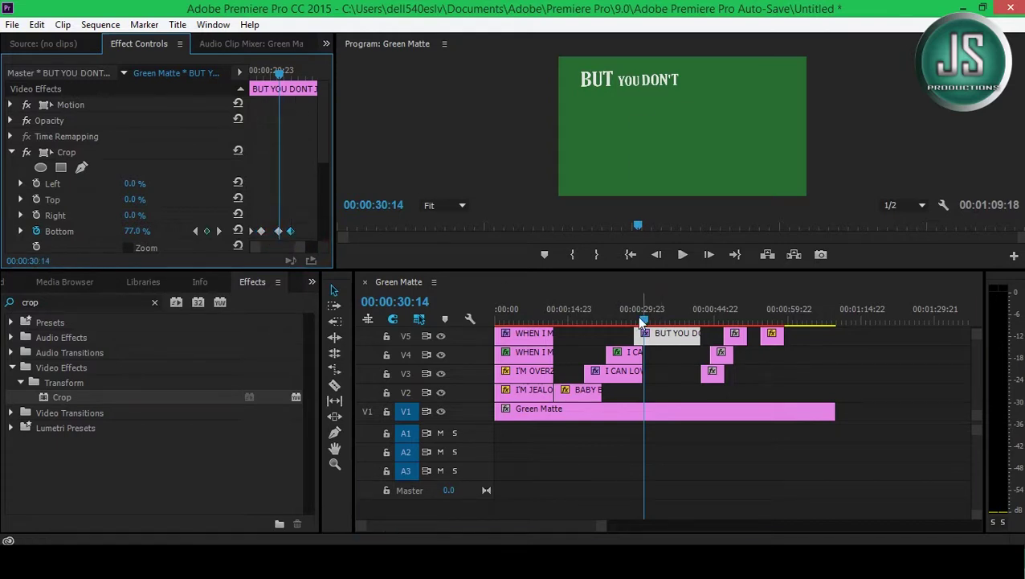
pyautogui.click(629, 318)
pyautogui.click(681, 254)
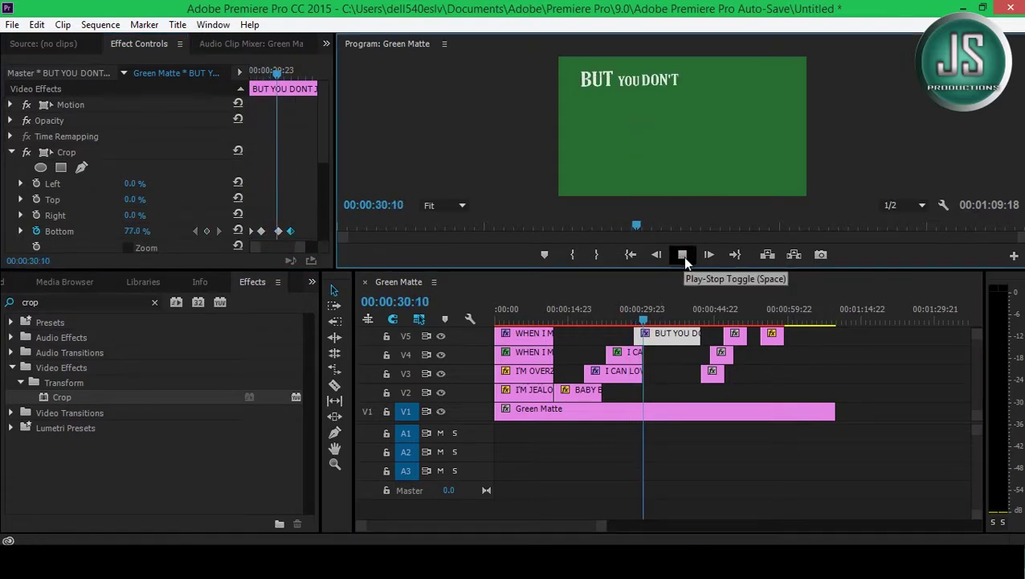
pyautogui.click(682, 254)
# - Shift the second Bottom keyframe slightly later and replay the wipe from 29:21
pyautogui.moveTo(290, 231); pyautogui.dragTo(296, 231)
pyautogui.click(641, 314)
pyautogui.click(685, 255)
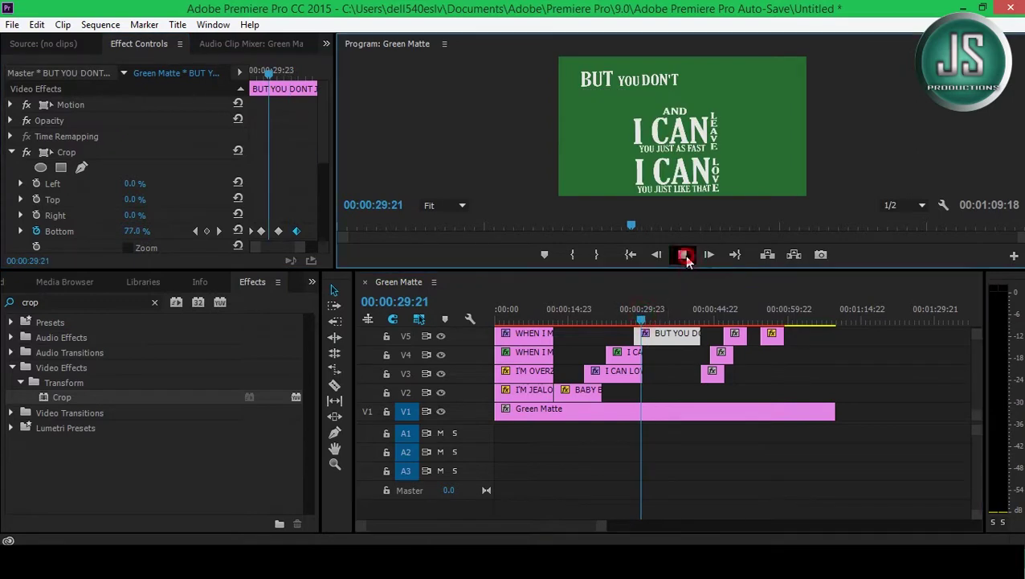
pyautogui.click(684, 255)
# - Slide the V3, V4 and V5 title clips slightly earlier to line up their timing
pyautogui.moveTo(701, 378); pyautogui.dragTo(670, 379)
pyautogui.moveTo(721, 353)
pyautogui.mouseDown()
pyautogui.moveTo(707, 365)
pyautogui.moveTo(664, 357)
pyautogui.mouseUp()
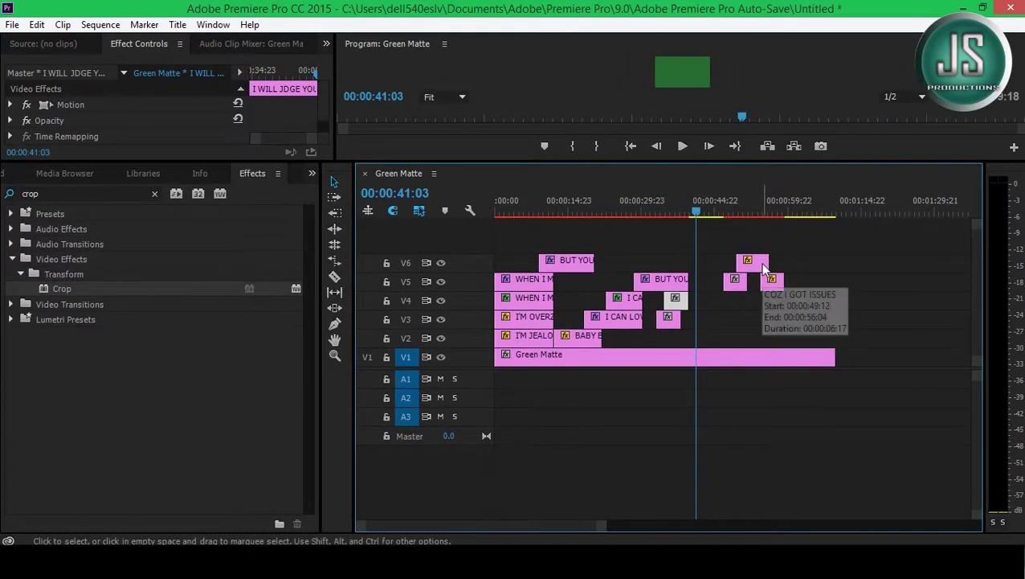
pyautogui.moveTo(738, 281); pyautogui.dragTo(683, 291)
# - Copy the keyframed Crop effect from the BUT YOU DON'T title
pyautogui.click(704, 347)
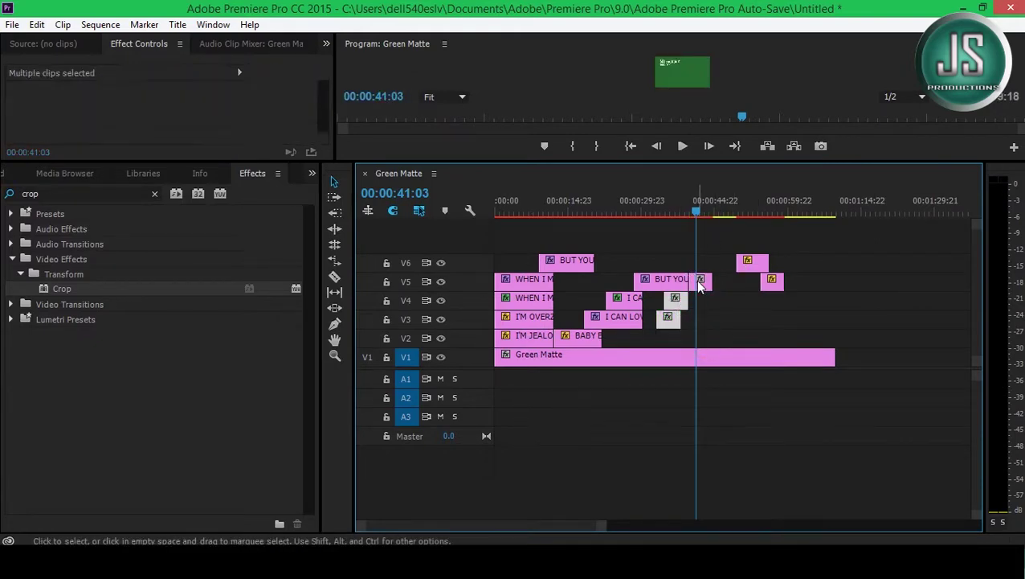
pyautogui.click(667, 279)
pyautogui.moveTo(344, 164); pyautogui.dragTo(346, 363)
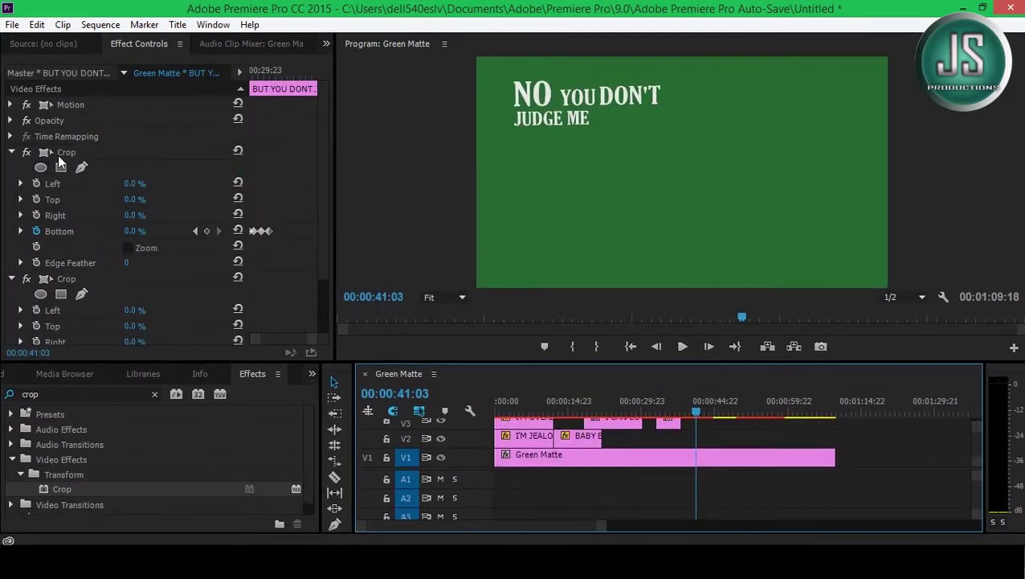
pyautogui.rightClick(78, 152)
pyautogui.click(118, 238)
# - Paste the crop wipe onto the NO YOU DON'T title at 39:17
pyautogui.moveTo(713, 277); pyautogui.dragTo(699, 196)
pyautogui.click(688, 248)
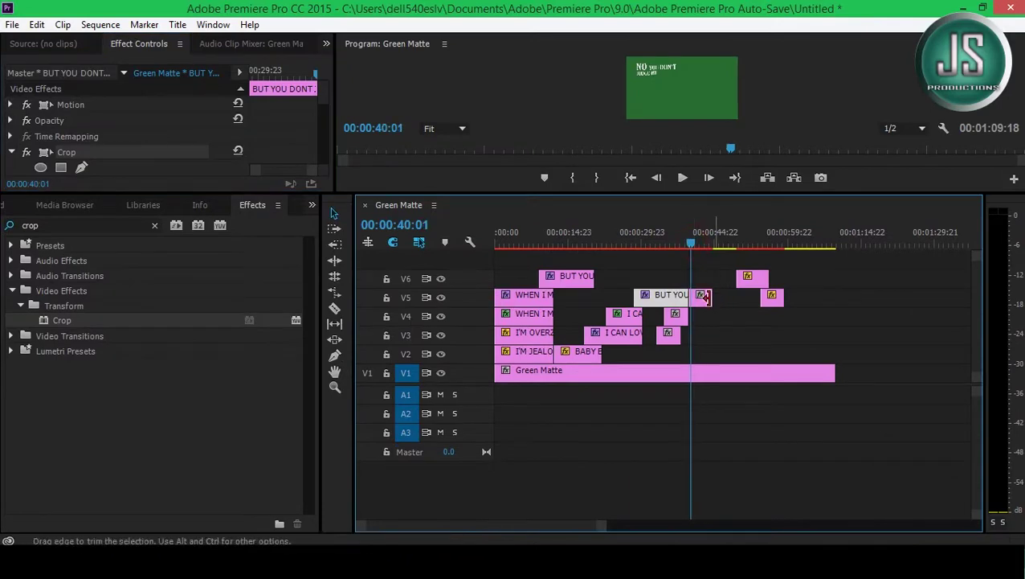
pyautogui.click(702, 294)
pyautogui.click(683, 243)
pyautogui.click(688, 244)
pyautogui.moveTo(217, 195); pyautogui.dragTo(217, 342)
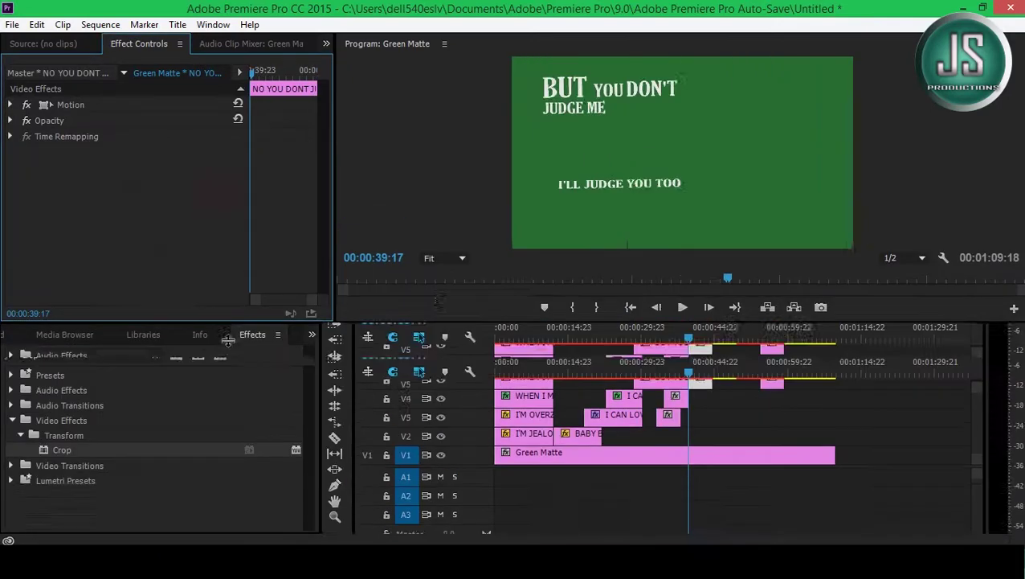
pyautogui.rightClick(138, 206)
pyautogui.click(188, 308)
# - Set the NO YOU DON'T Bottom crop keyframes to Hold interpolation
pyautogui.rightClick(272, 229)
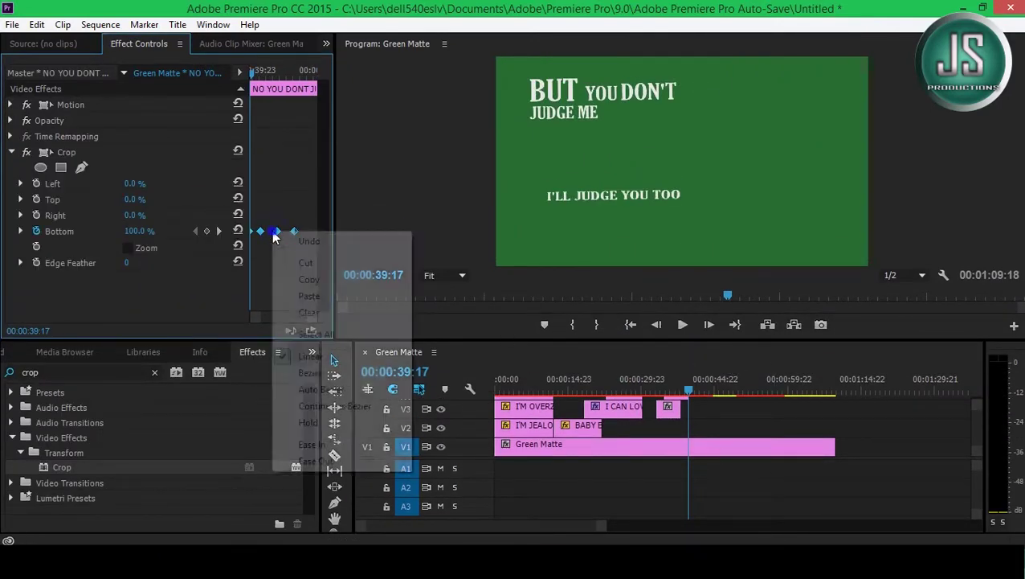
pyautogui.click(322, 439)
pyautogui.moveTo(652, 337)
pyautogui.mouseDown()
pyautogui.moveTo(659, 217)
pyautogui.moveTo(659, 372)
pyautogui.mouseUp()
pyautogui.click(659, 299)
pyautogui.rightClick(263, 233)
pyautogui.click(344, 433)
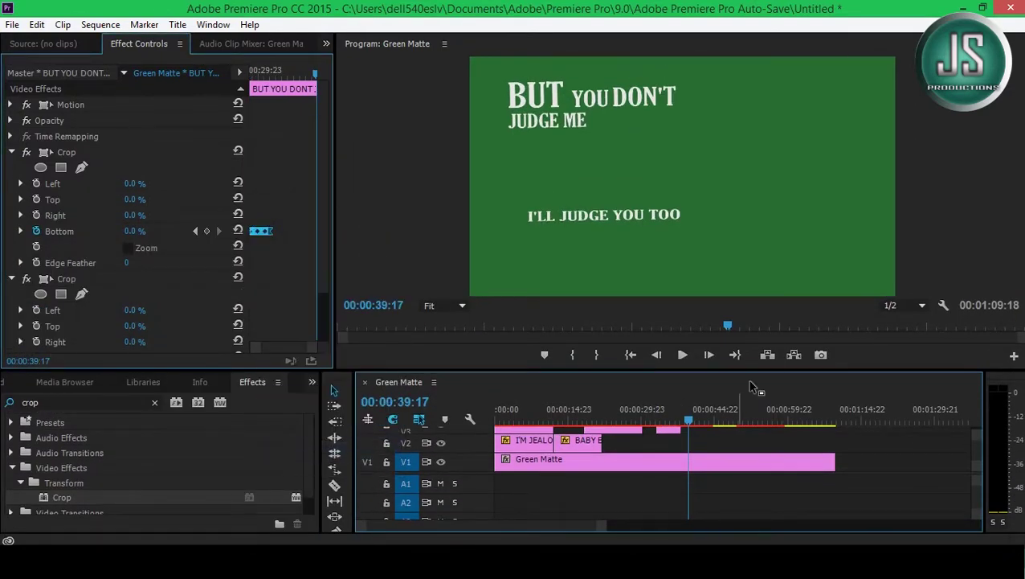
pyautogui.moveTo(562, 372); pyautogui.dragTo(563, 194)
# - Copy the two small title clips on V4 and V3
pyautogui.click(737, 339)
pyautogui.click(675, 312)
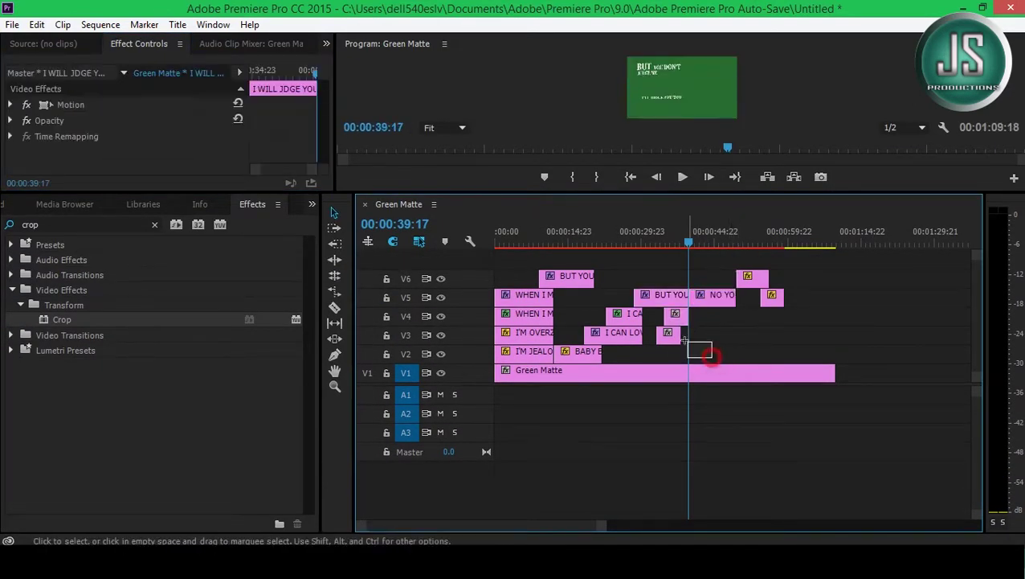
pyautogui.keyDown('shift'); pyautogui.click(668, 332); pyautogui.keyUp('shift')
pyautogui.rightClick(672, 332)
pyautogui.click(732, 213)
# - Paste the two copied titles and move them onto V4 and V3 near 00:47
pyautogui.click(884, 238)
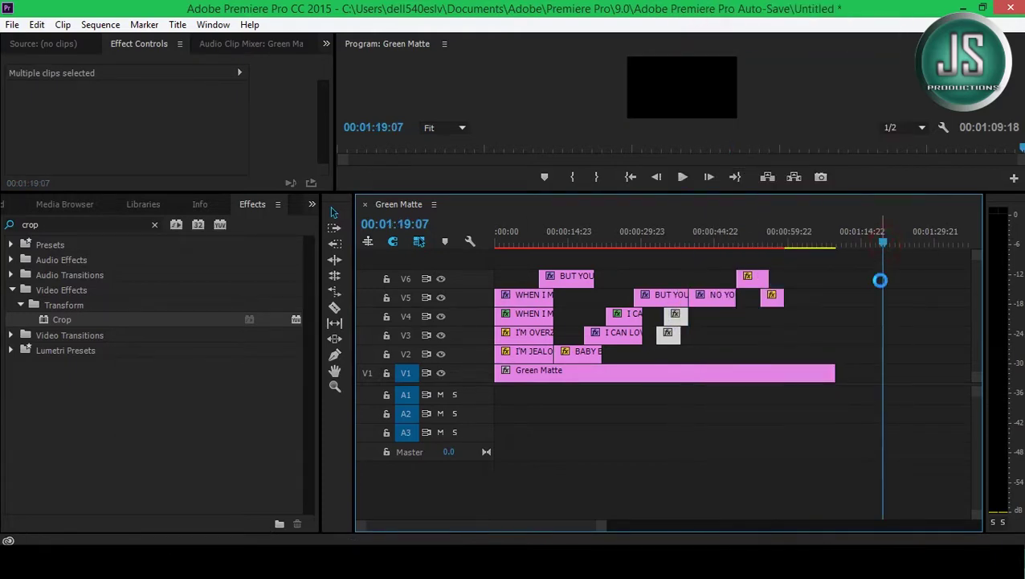
pyautogui.hotkey('ctrl', 'v')
pyautogui.moveTo(898, 369); pyautogui.dragTo(729, 350)
# - Add an eased Position keyframe to COZ I GOT ISSUES at 00:47:18
pyautogui.click(747, 278)
pyautogui.moveTo(759, 194); pyautogui.dragTo(759, 280)
pyautogui.click(733, 319)
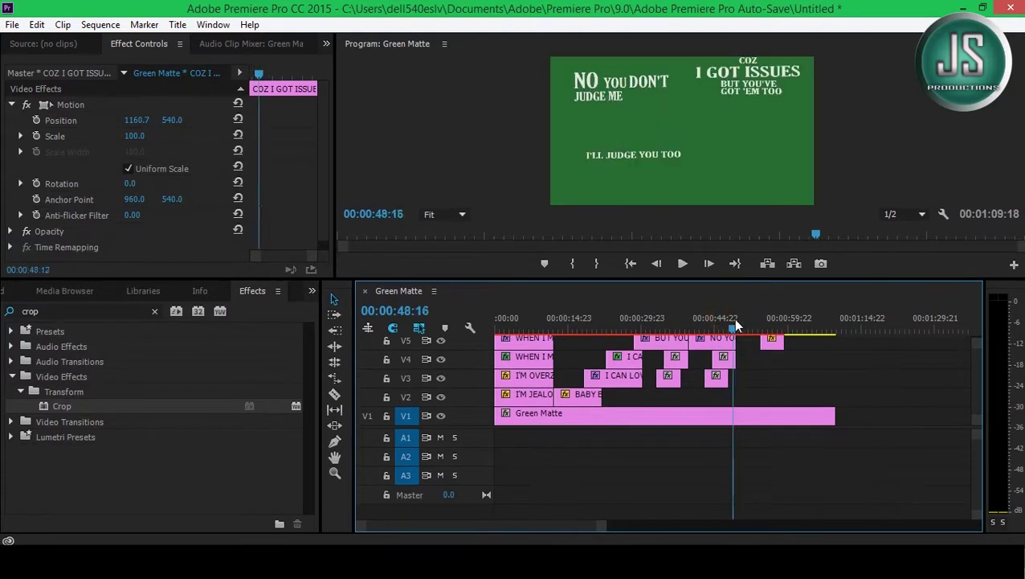
pyautogui.click(708, 263)
pyautogui.click(659, 264)
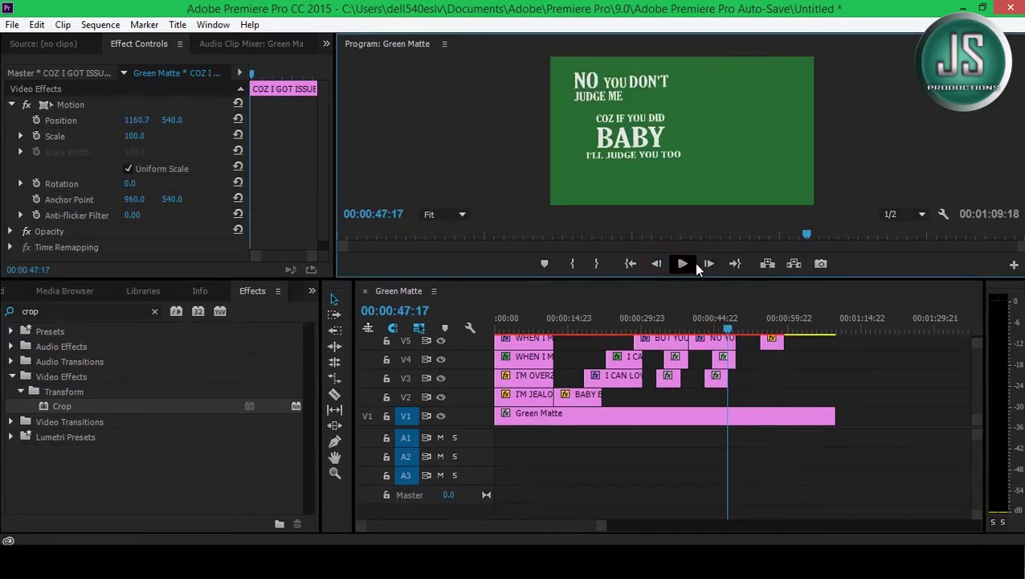
pyautogui.click(709, 264)
pyautogui.click(36, 120)
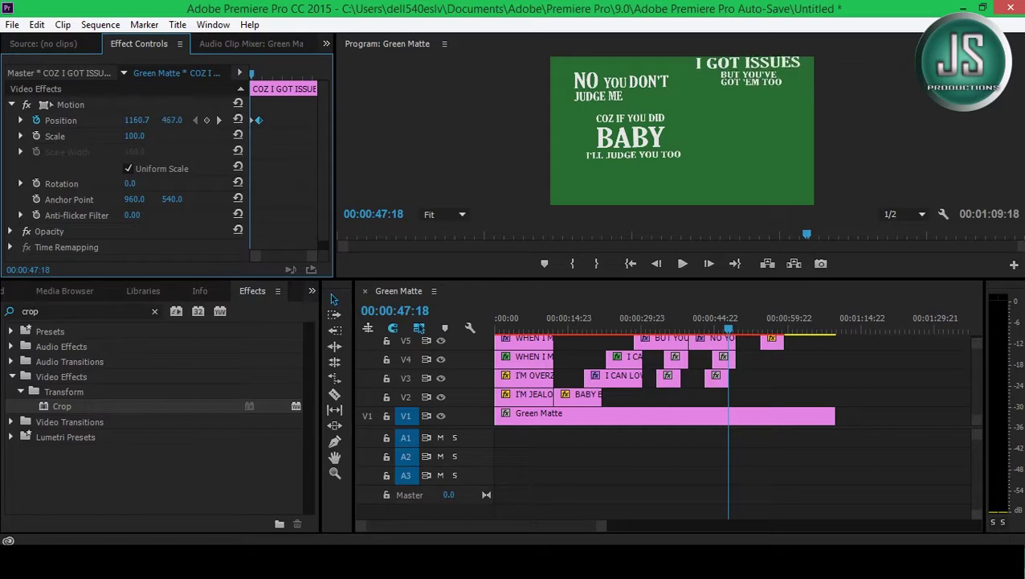
pyautogui.rightClick(254, 119)
pyautogui.moveTo(322, 247)
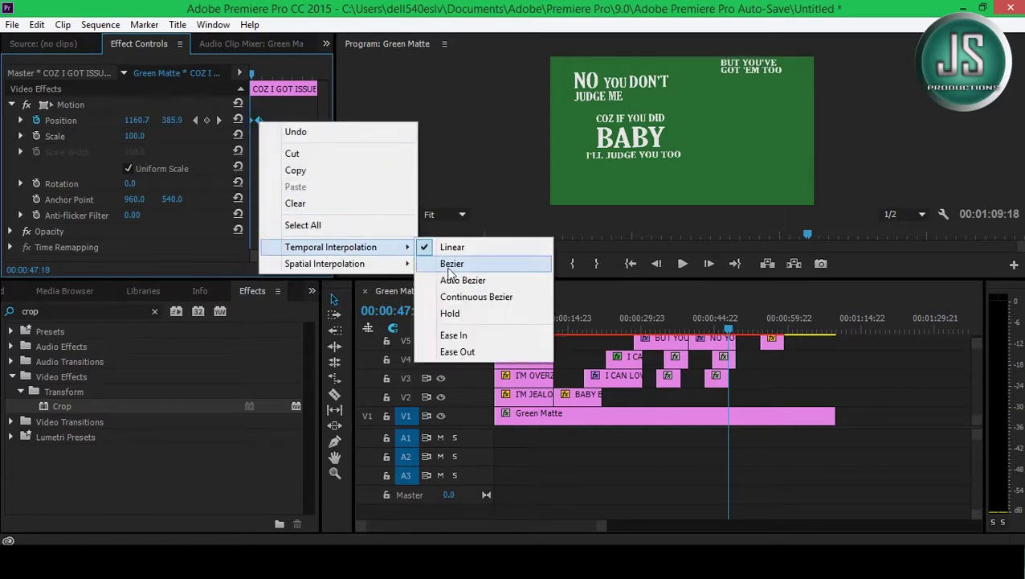
pyautogui.click(450, 337)
# - Apply the Crop effect to the COZ I GOT ISSUES title and preview it
pyautogui.moveTo(596, 278); pyautogui.dragTo(596, 194)
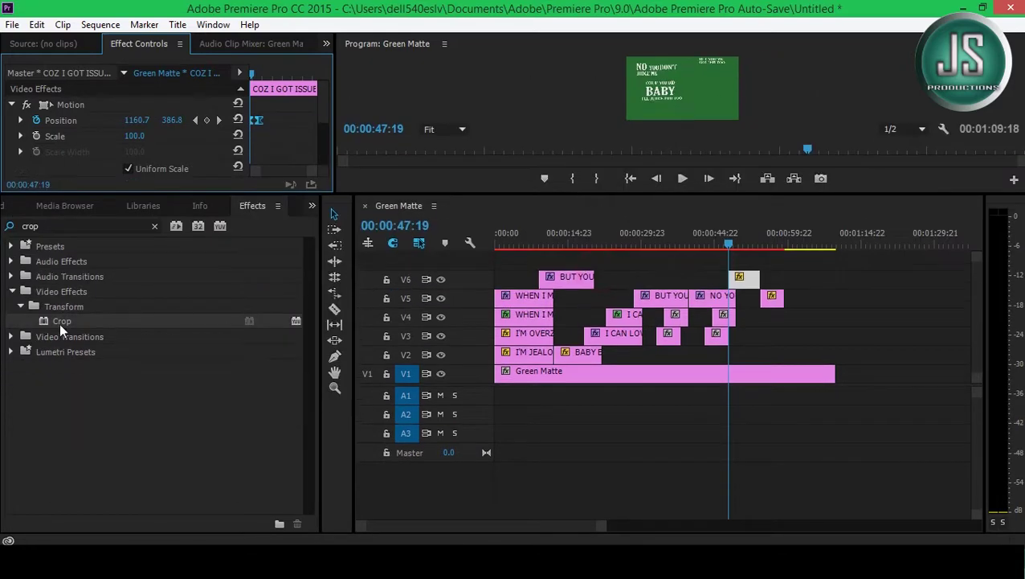
pyautogui.moveTo(62, 320); pyautogui.dragTo(786, 293)
pyautogui.moveTo(521, 193); pyautogui.dragTo(522, 238)
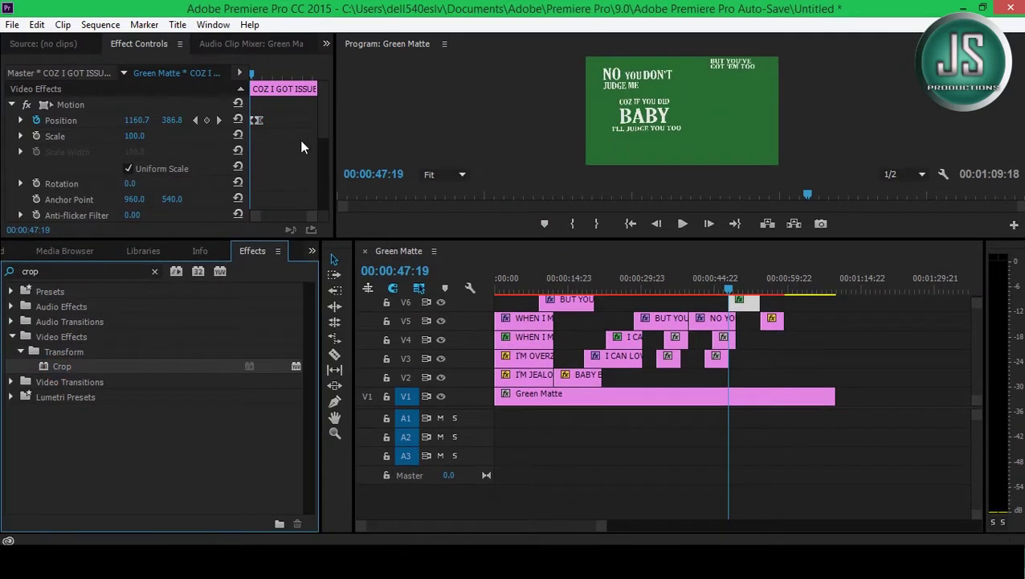
pyautogui.scroll(-5, 293, 201)
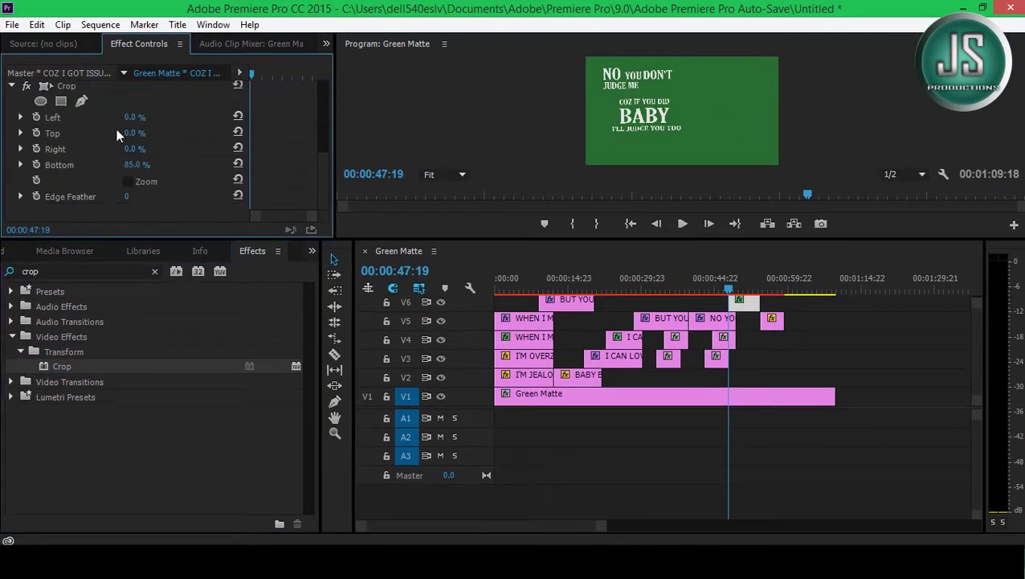
pyautogui.click(683, 224)
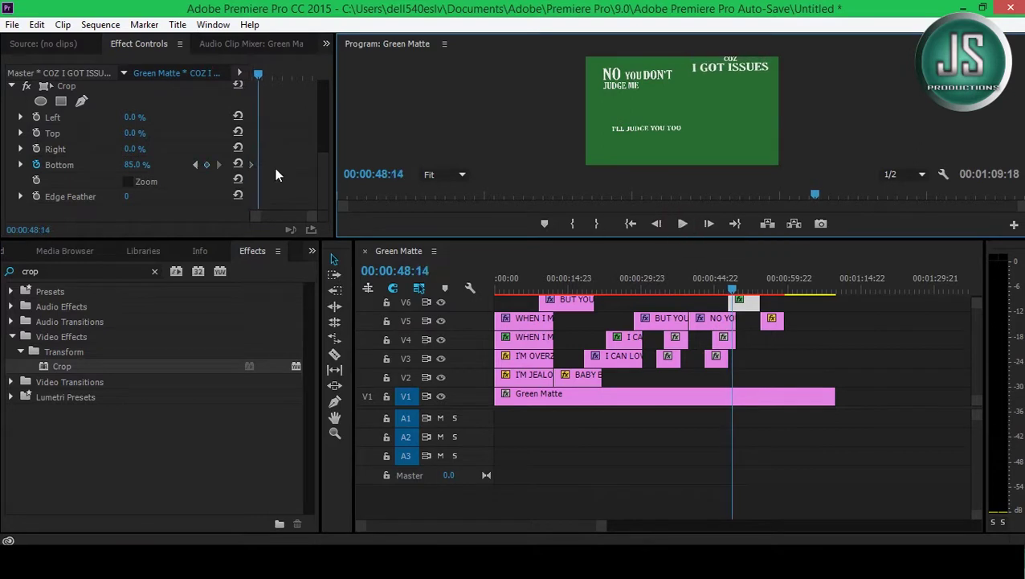
# - Keyframe Crop Bottom from 85% to 0% starting at 00:49:11, with eased timing
pyautogui.click(251, 167)
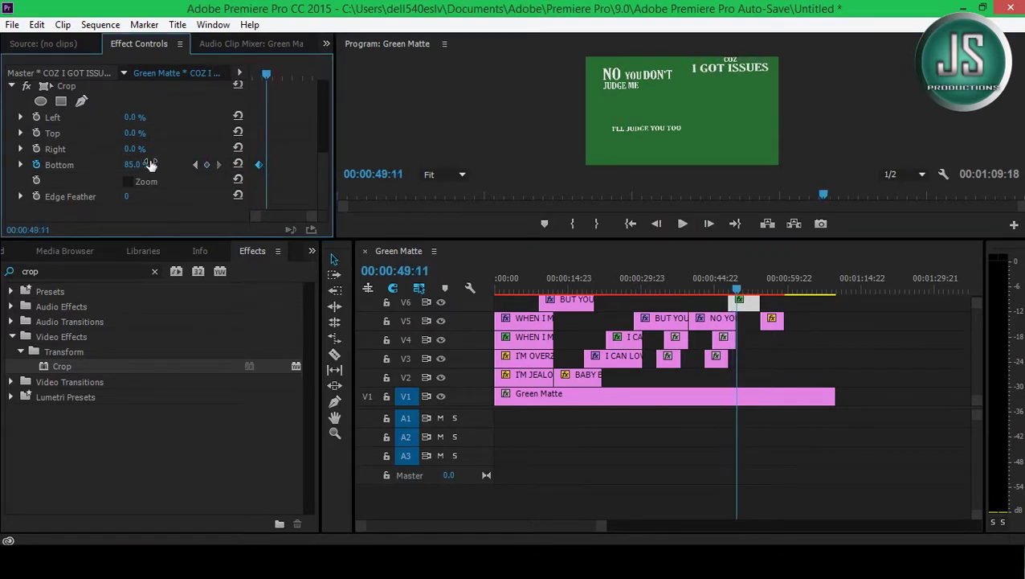
pyautogui.click(787, 256)
pyautogui.press('Up')
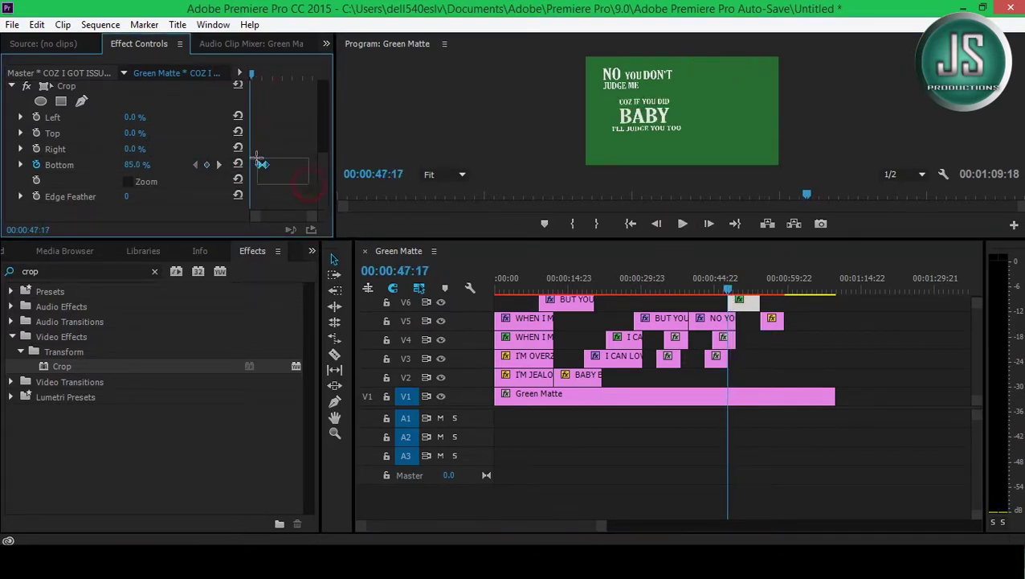
pyautogui.rightClick(254, 164)
pyautogui.click(315, 375)
# - Preview the crop and position animation from around 00:47:14
pyautogui.click(320, 173)
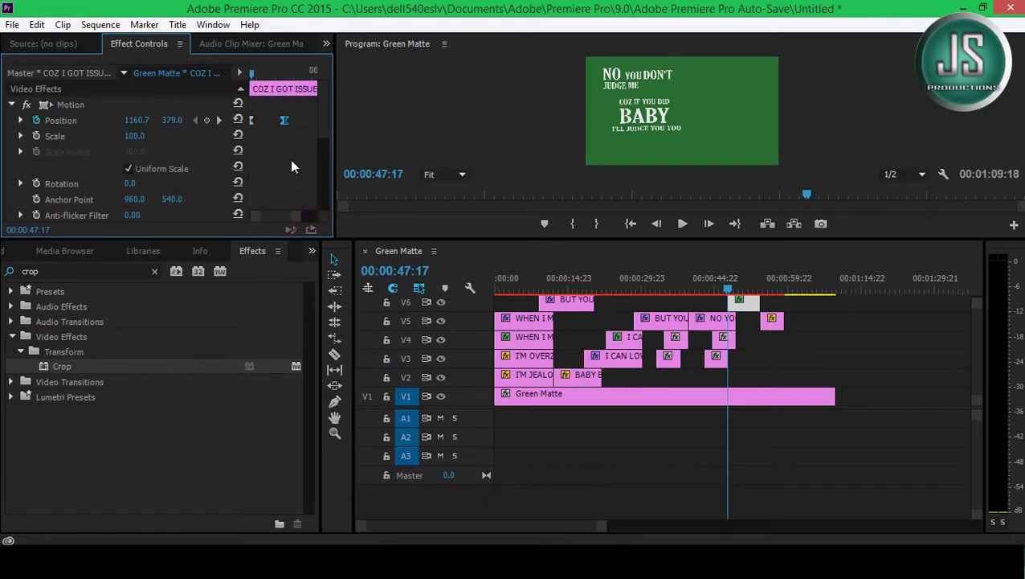
pyautogui.click(721, 287)
pyautogui.click(682, 224)
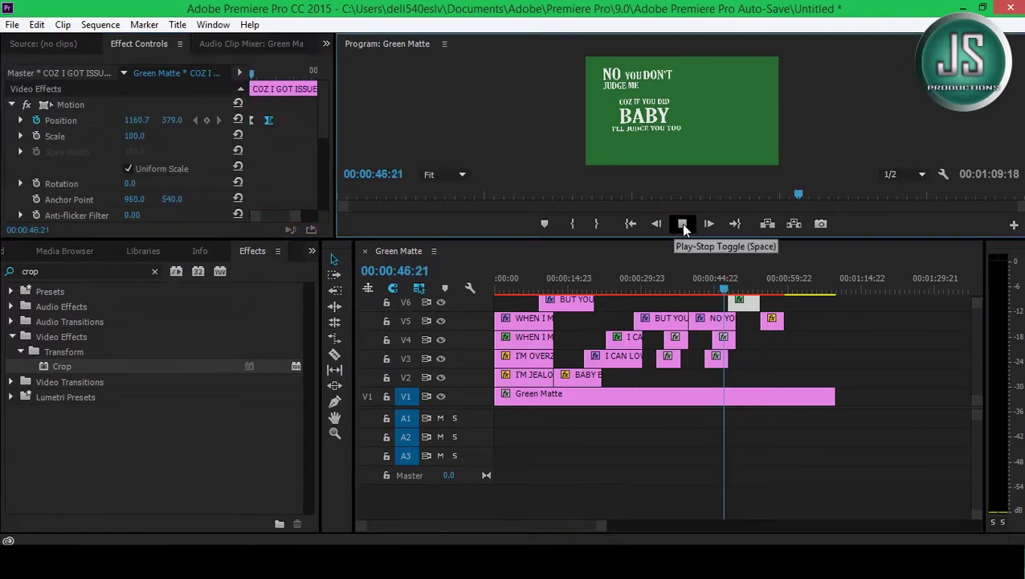
pyautogui.click(682, 223)
pyautogui.scroll(-5, 329, 203)
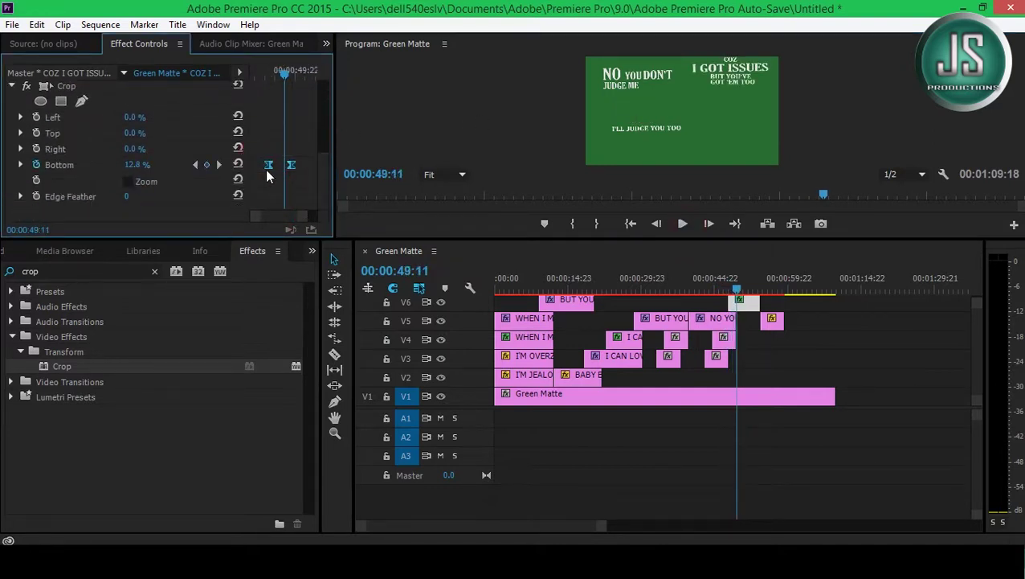
pyautogui.click(729, 282)
pyautogui.click(682, 223)
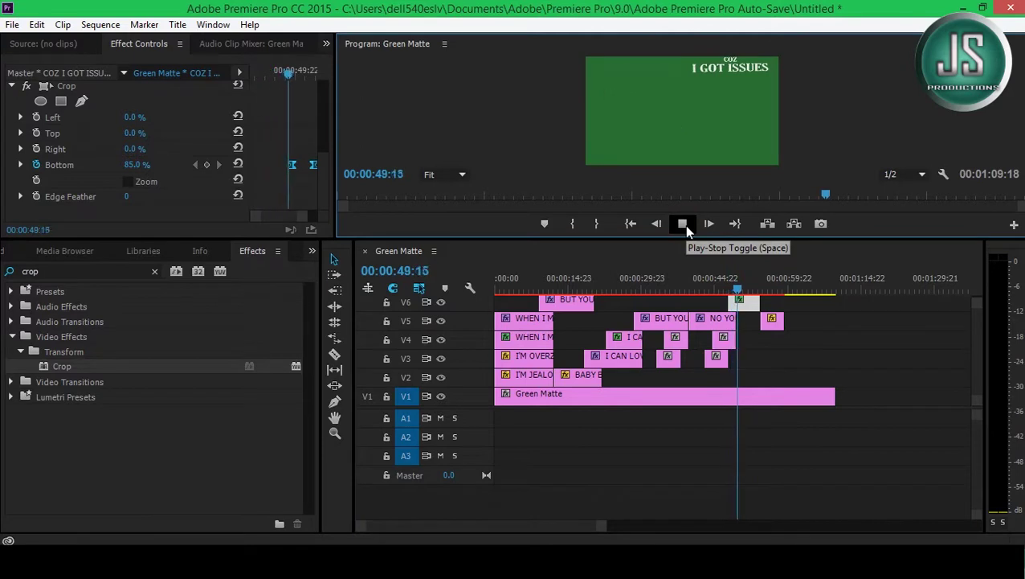
pyautogui.click(682, 223)
# - Move the last Bottom keyframe earlier, then slide SO GIVE EM ALL 3:09 earlier on V5
pyautogui.moveTo(291, 164); pyautogui.dragTo(282, 164)
pyautogui.click(732, 281)
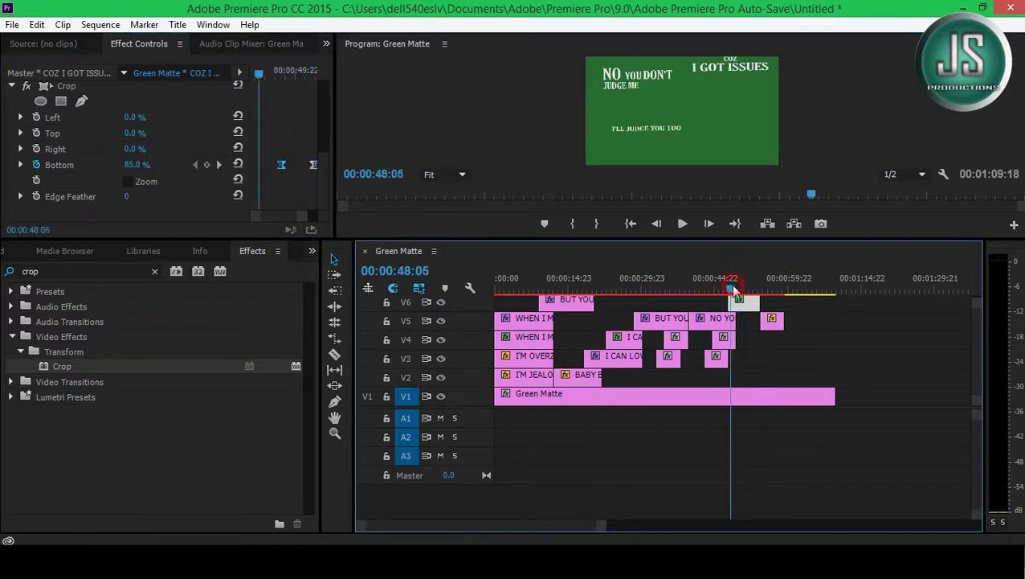
pyautogui.click(683, 223)
pyautogui.click(682, 224)
pyautogui.moveTo(781, 323); pyautogui.dragTo(765, 335)
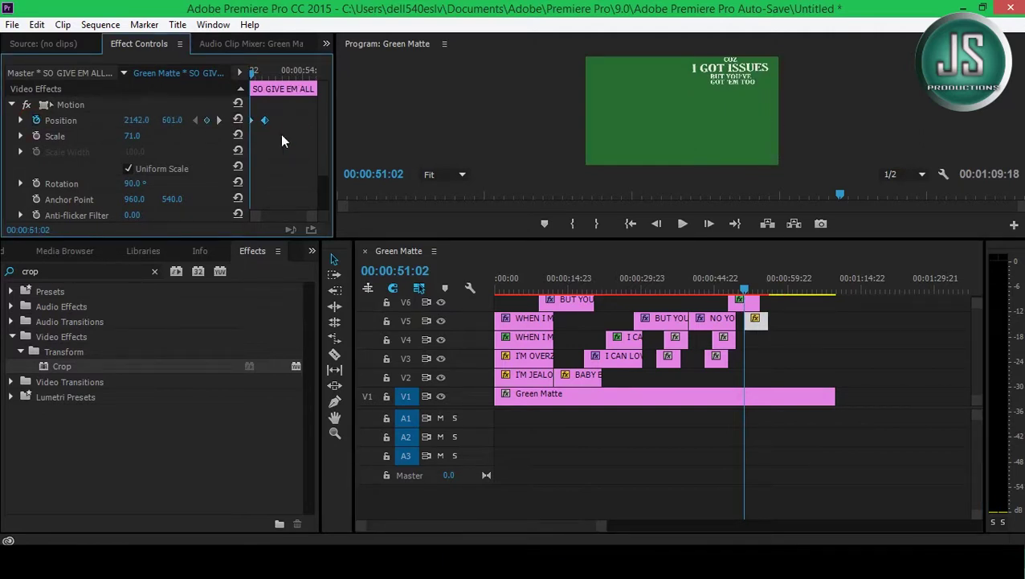
# - Adjust the SO GIVE EM ALL Position keyframes and preview the slide-in
pyautogui.rightClick(264, 119)
pyautogui.click(298, 224)
pyautogui.click(682, 223)
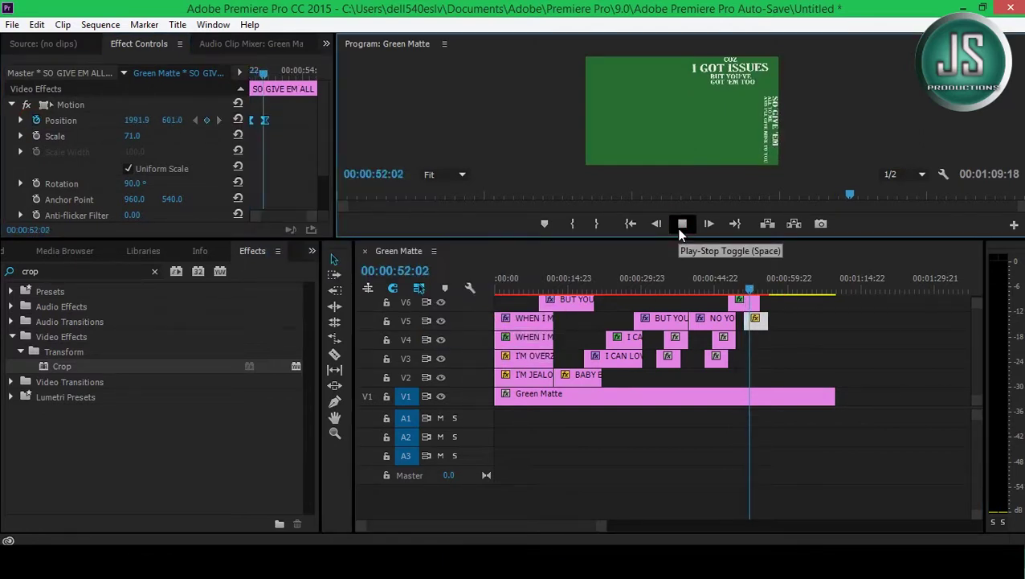
pyautogui.click(683, 224)
pyautogui.click(286, 134)
pyautogui.click(682, 223)
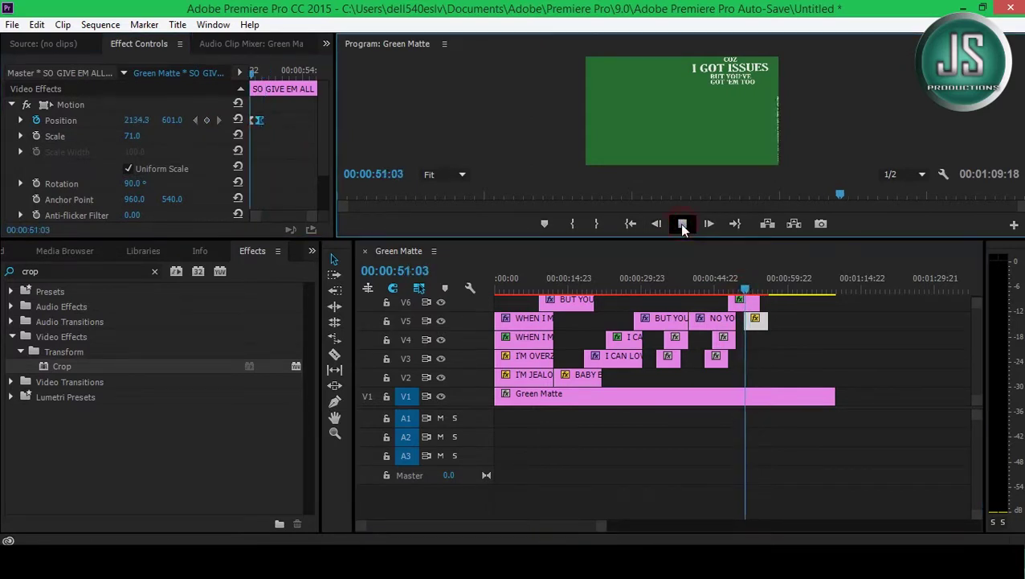
pyautogui.click(682, 223)
pyautogui.moveTo(317, 215); pyautogui.dragTo(306, 219)
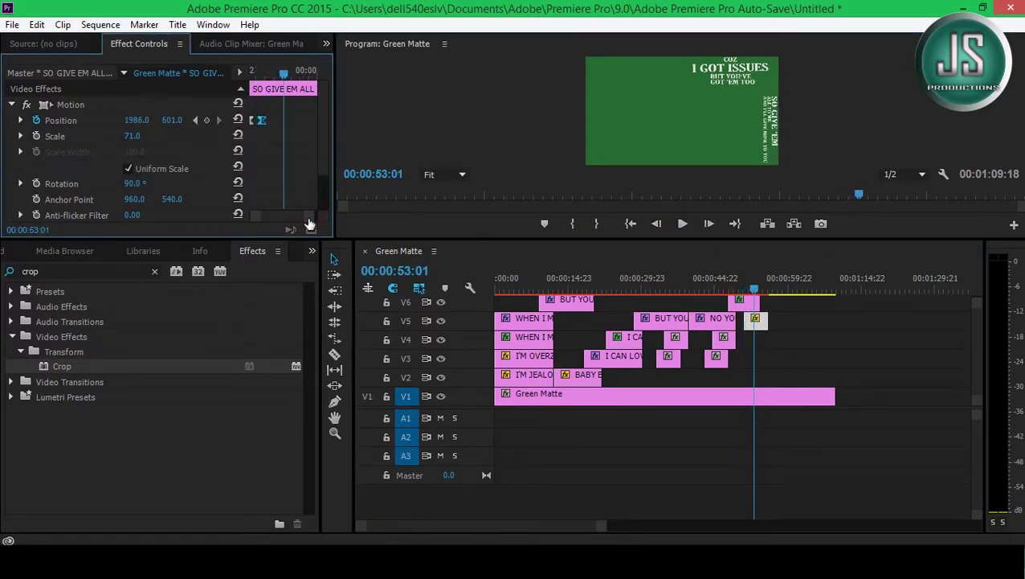
# - Trim Green Matte's end and nest all clips as 'ISSUES LYRICS ANIMATED'
pyautogui.click(806, 384)
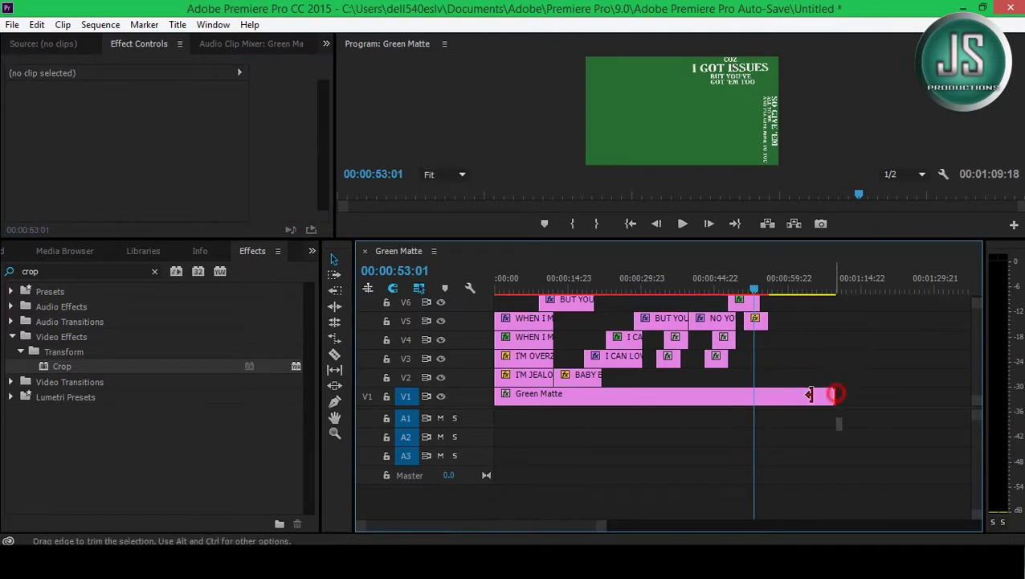
pyautogui.moveTo(835, 394); pyautogui.dragTo(767, 394)
pyautogui.moveTo(837, 455); pyautogui.dragTo(497, 277)
pyautogui.rightClick(531, 337)
pyautogui.click(583, 316)
pyautogui.write('ISSUES')
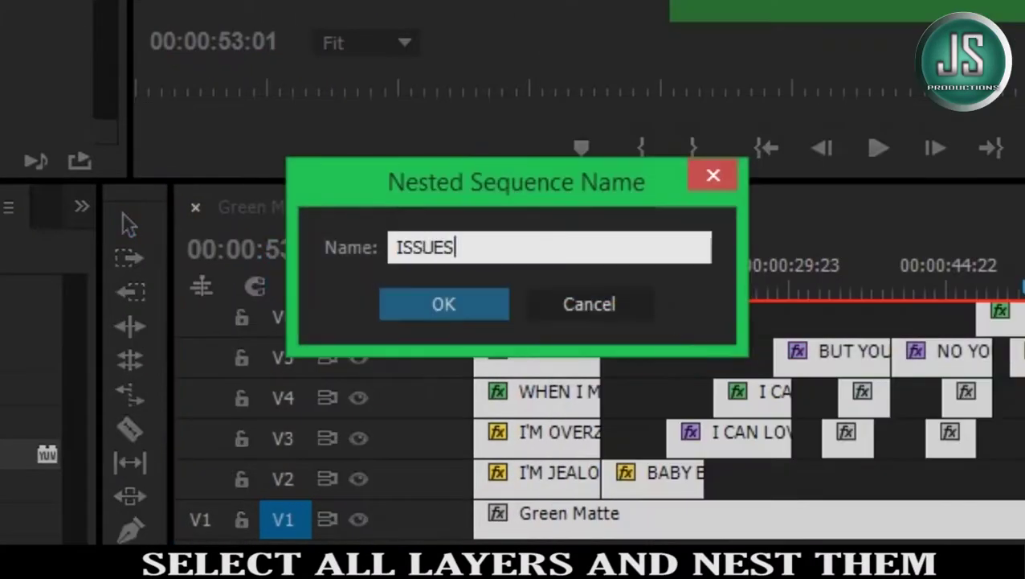
pyautogui.write(' LYRICS ANIMATED')
pyautogui.click(476, 298)
# - Check the nested sequence's contents, then start saving the project under a new name
pyautogui.doubleClick(574, 394)
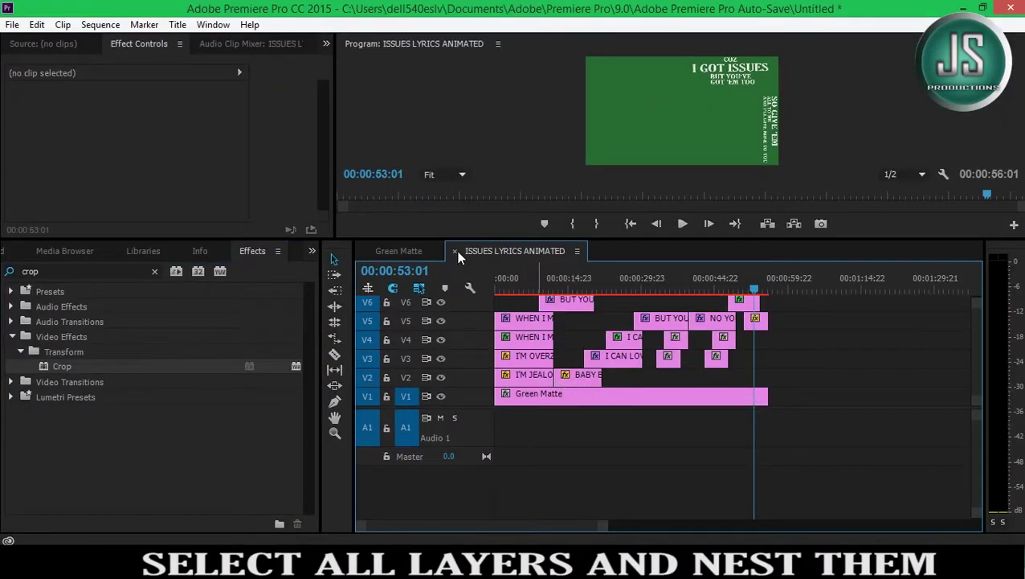
pyautogui.click(460, 252)
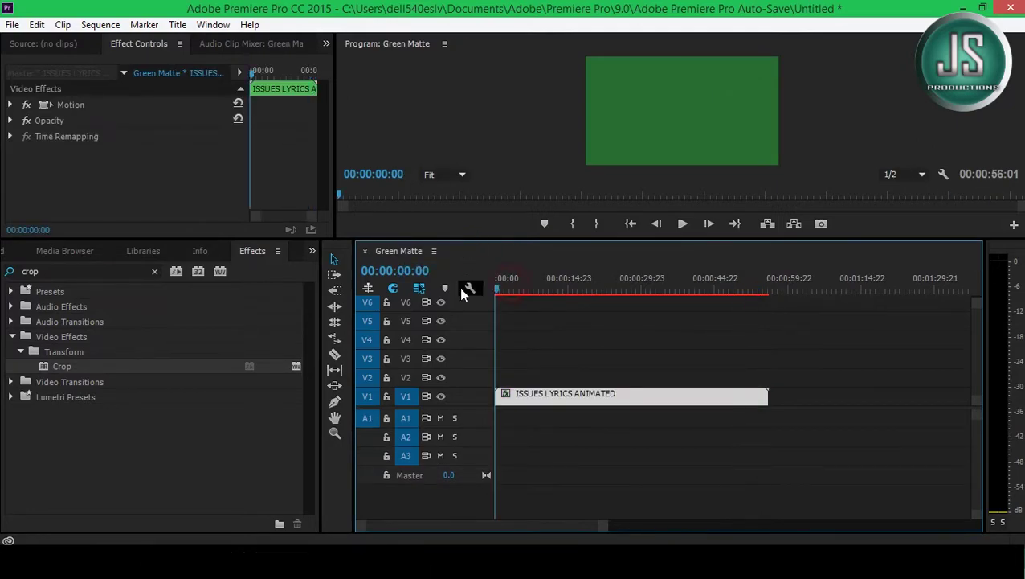
pyautogui.click(12, 25)
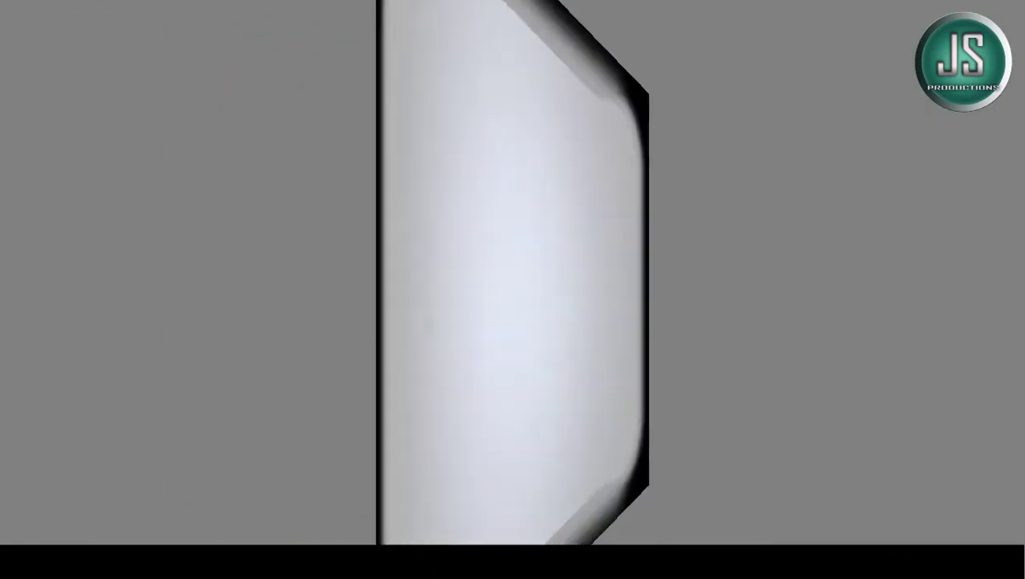
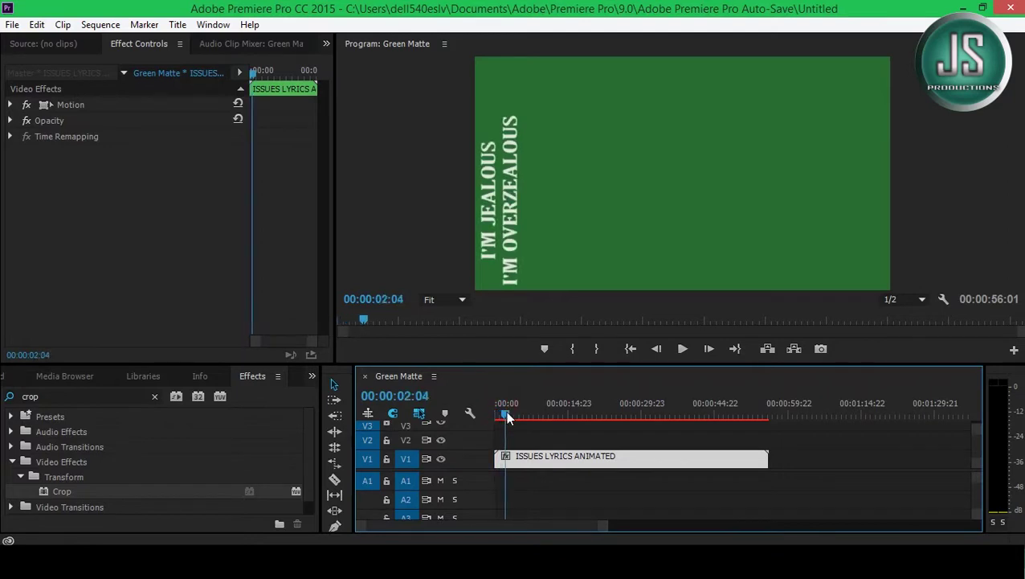
# - Rotate the lyrics clip 90° and set its Position to 1219, 2467 and Scale to 228
pyautogui.moveTo(498, 412); pyautogui.dragTo(509, 419)
pyautogui.click(10, 105)
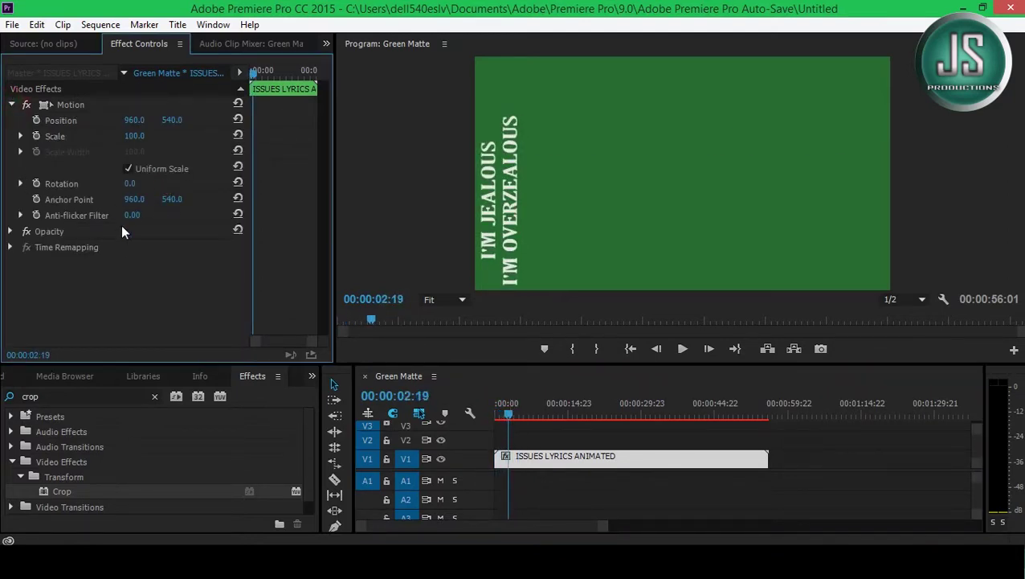
pyautogui.write('90')
pyautogui.press('Return')
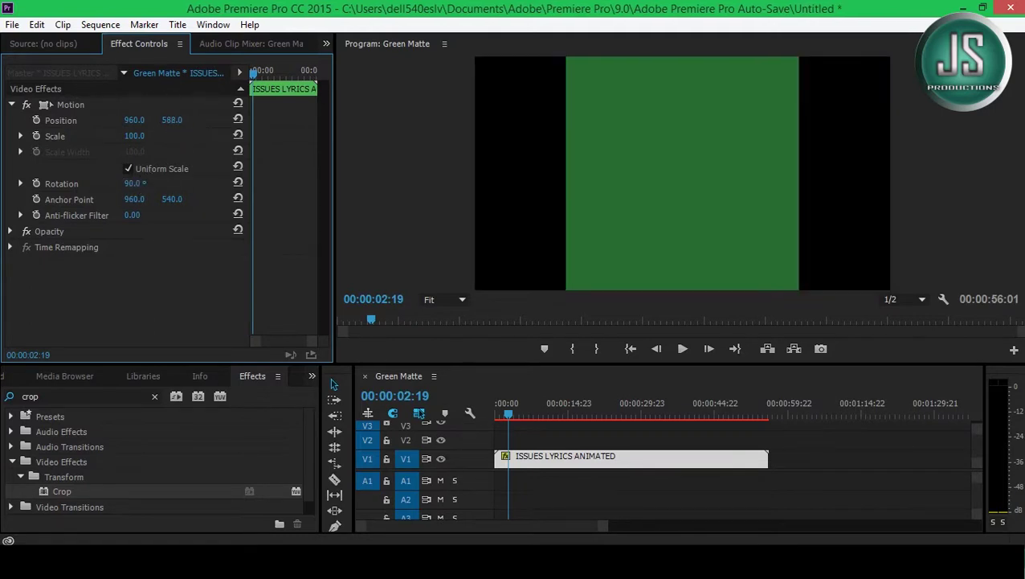
pyautogui.moveTo(171, 120)
pyautogui.mouseDown()
pyautogui.moveTo(209, 119)
pyautogui.moveTo(178, 120)
pyautogui.moveTo(185, 137)
pyautogui.moveTo(104, 136)
pyautogui.mouseUp()
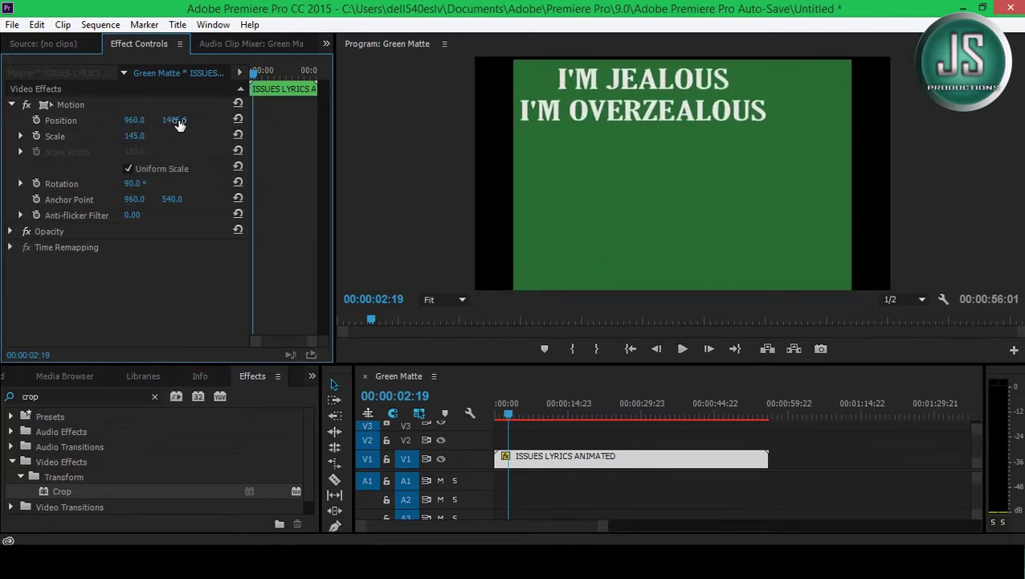
pyautogui.moveTo(177, 121); pyautogui.dragTo(393, 120)
pyautogui.moveTo(137, 120); pyautogui.dragTo(311, 120)
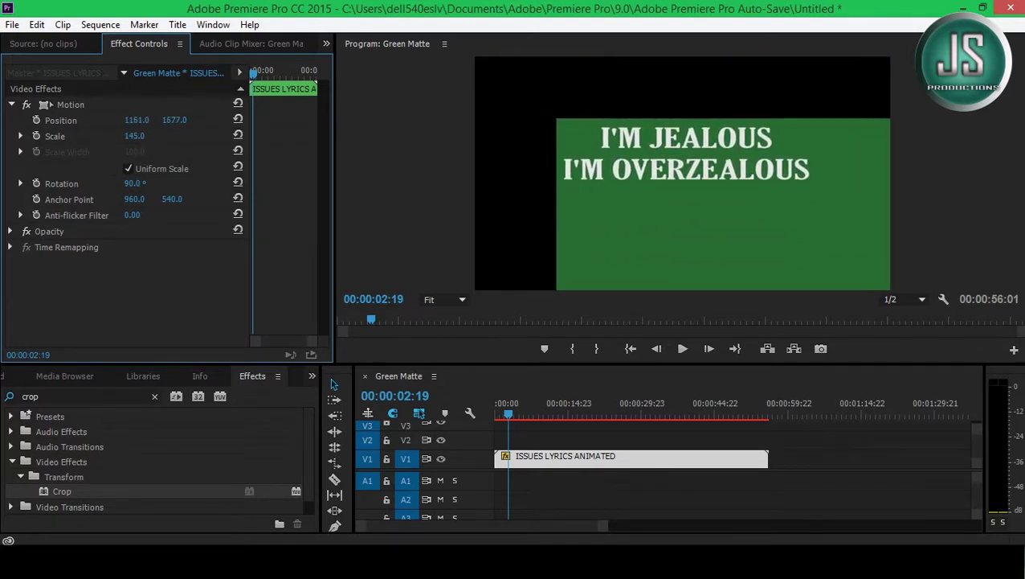
pyautogui.moveTo(134, 135); pyautogui.dragTo(241, 119)
pyautogui.moveTo(143, 135)
pyautogui.mouseDown()
pyautogui.moveTo(120, 135)
pyautogui.moveTo(205, 120)
pyautogui.moveTo(119, 120)
pyautogui.moveTo(184, 120)
pyautogui.moveTo(125, 136)
pyautogui.moveTo(153, 120)
pyautogui.moveTo(120, 120)
pyautogui.moveTo(209, 120)
pyautogui.mouseUp()
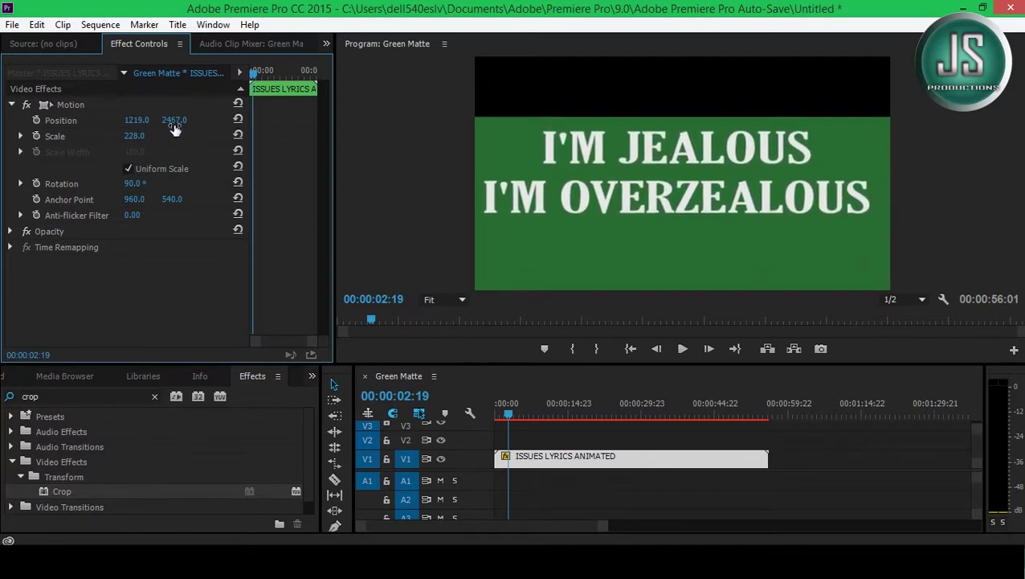
pyautogui.click(509, 414)
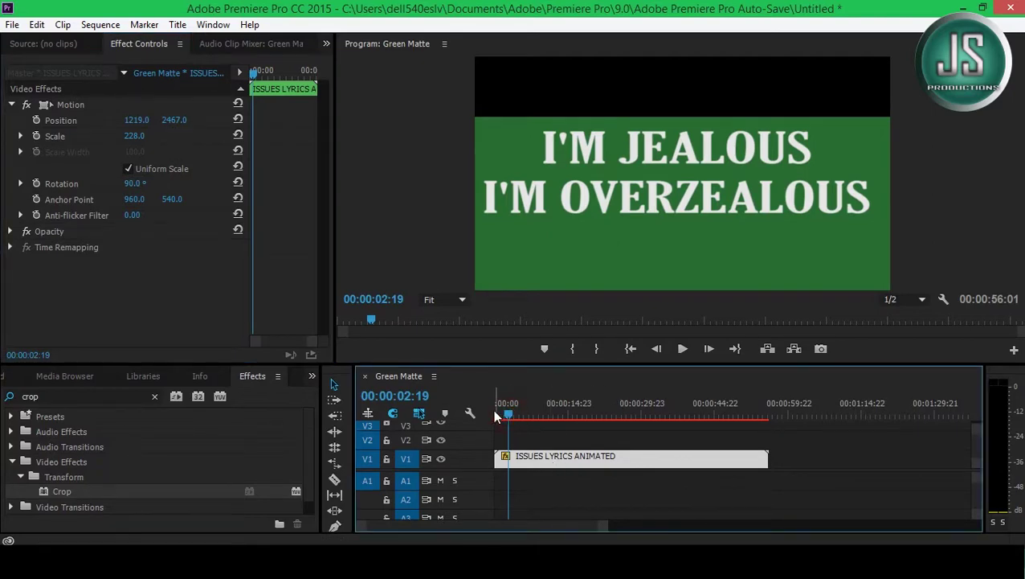
# - Preview the lyrics animation from the start up to the first lyric lines
pyautogui.click(496, 414)
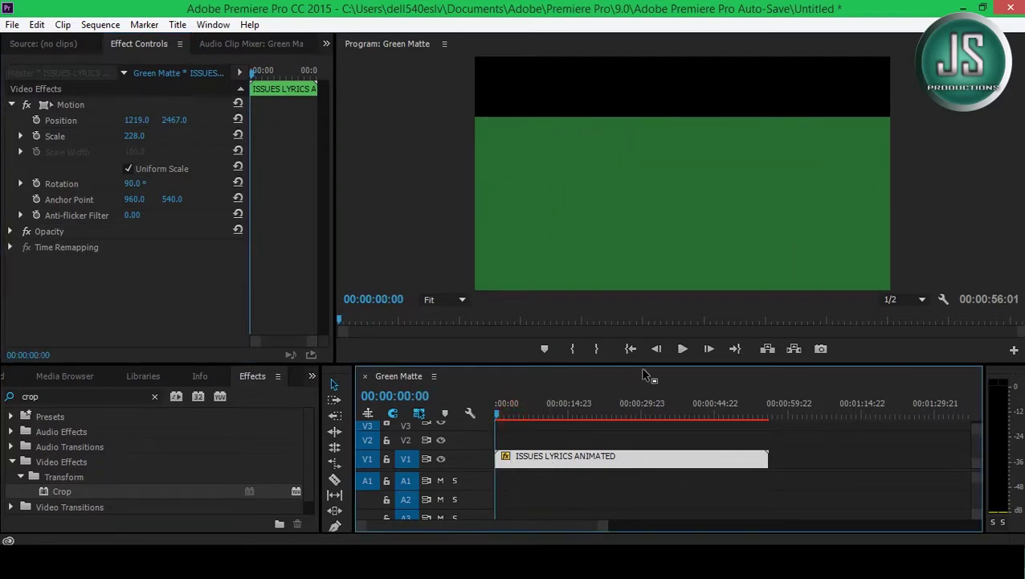
pyautogui.click(681, 349)
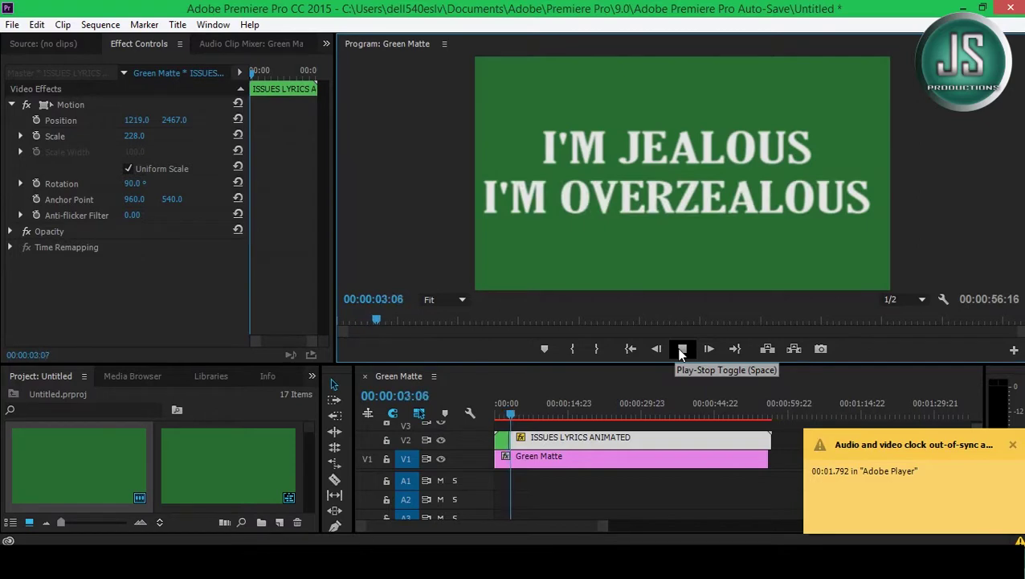
pyautogui.click(681, 349)
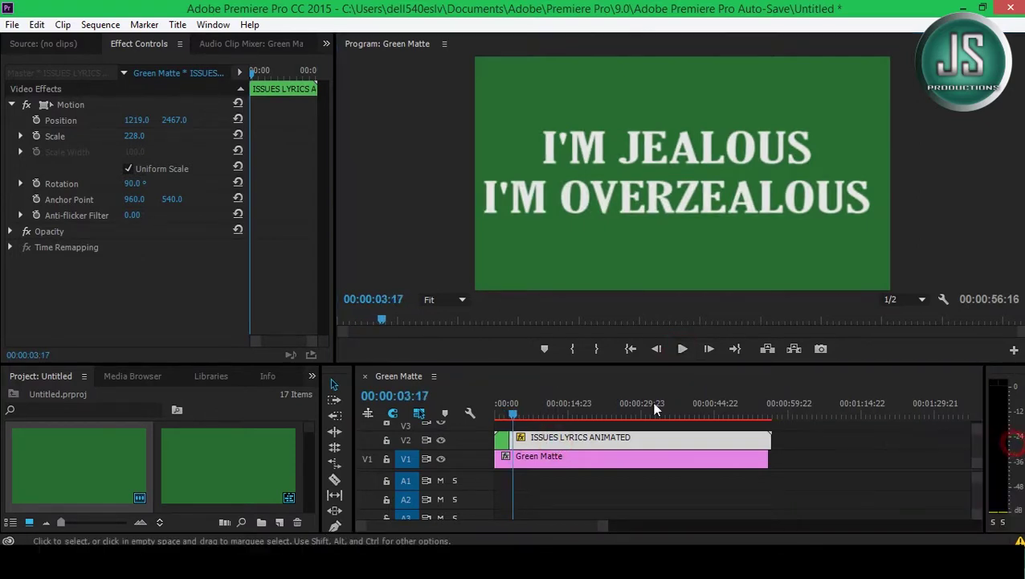
# - Keyframe Position, Scale and Rotation at 3:09, then at 5:13 set Rotation 0°, Scale 113, Position 856, 596
pyautogui.click(510, 415)
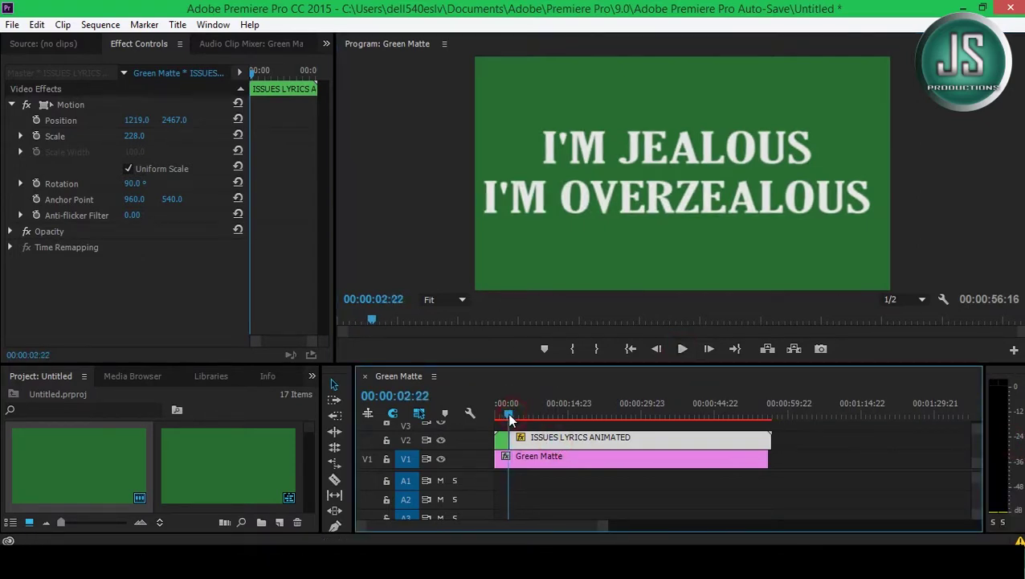
pyautogui.click(35, 184)
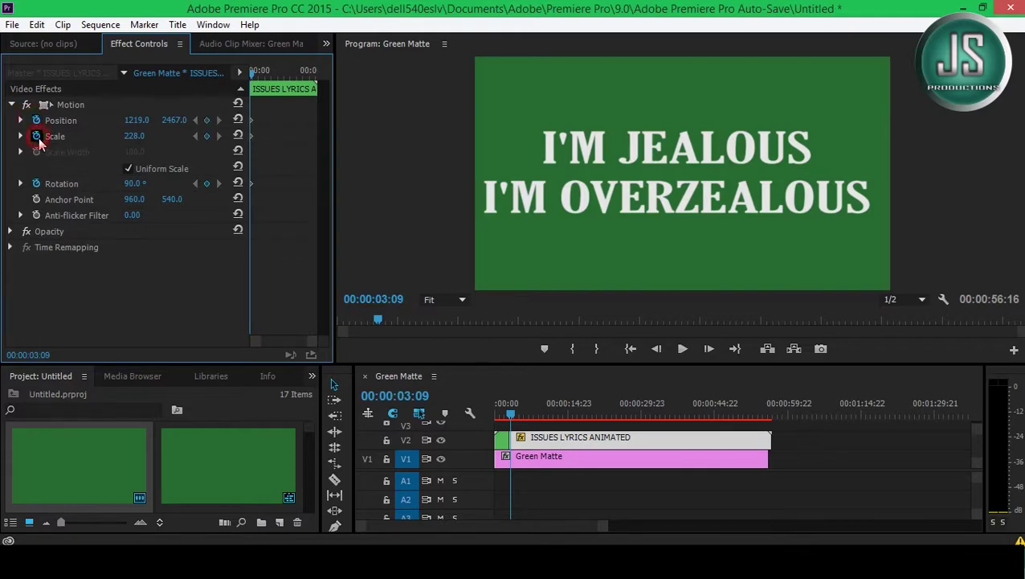
pyautogui.moveTo(253, 75); pyautogui.dragTo(255, 75)
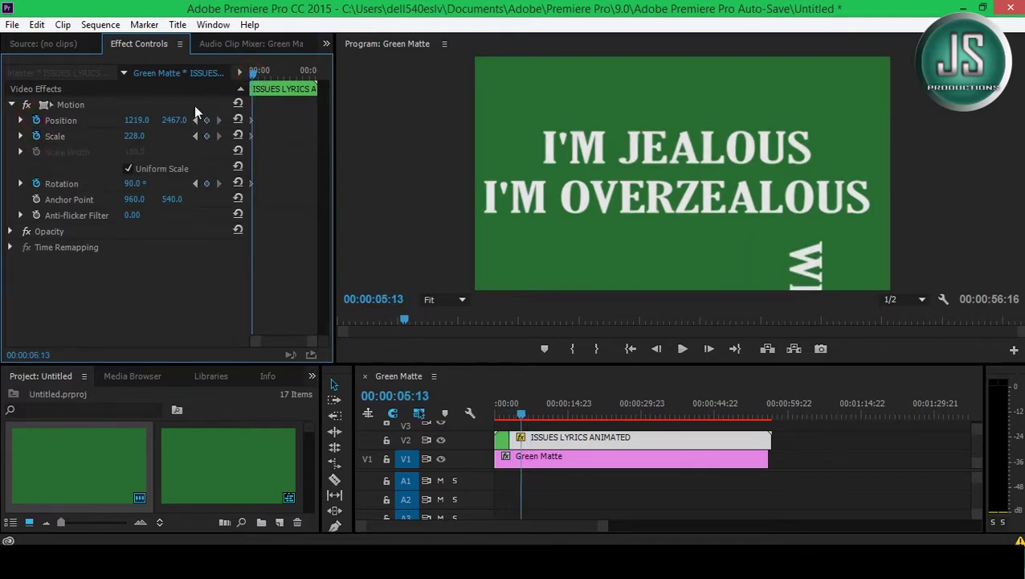
pyautogui.moveTo(132, 135)
pyautogui.mouseDown()
pyautogui.moveTo(189, 128)
pyautogui.moveTo(138, 120)
pyautogui.moveTo(189, 134)
pyautogui.moveTo(143, 137)
pyautogui.moveTo(161, 121)
pyautogui.moveTo(124, 121)
pyautogui.moveTo(173, 139)
pyautogui.mouseUp()
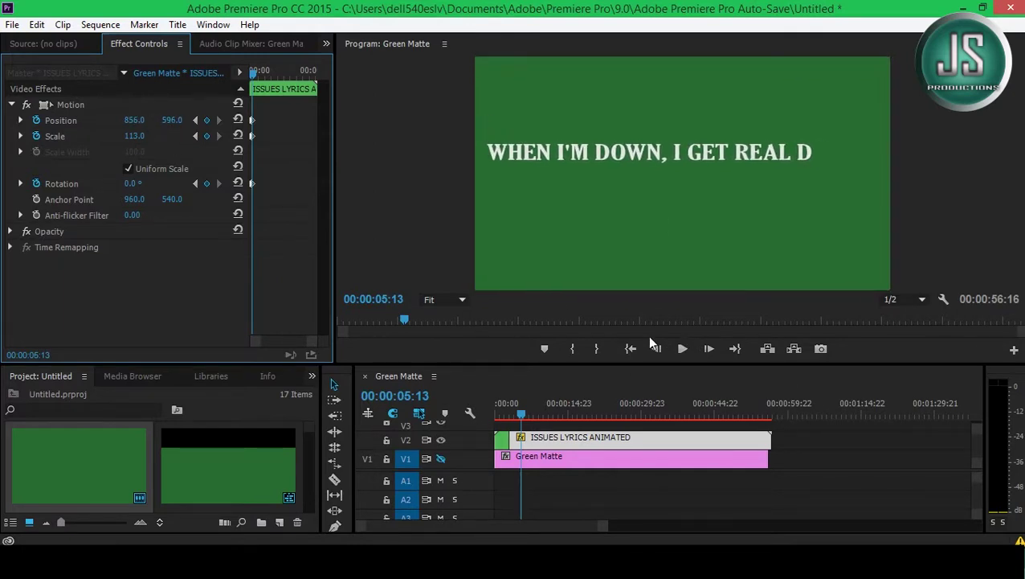
# - Change the 5:13 keyframe's Position to 848, 632, nudging the lyrics down and left
pyautogui.click(682, 348)
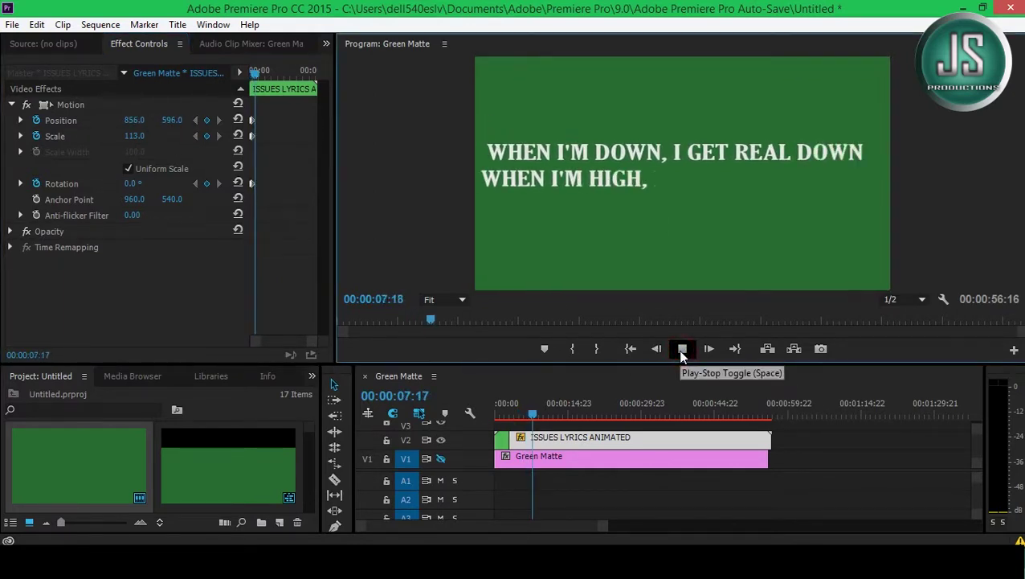
pyautogui.click(683, 351)
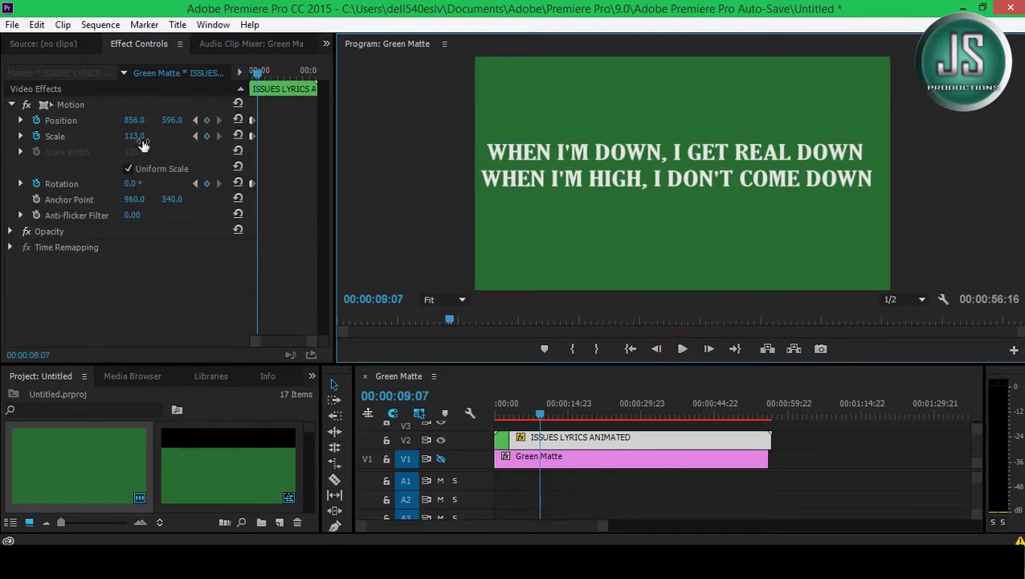
pyautogui.click(183, 105)
pyautogui.click(198, 121)
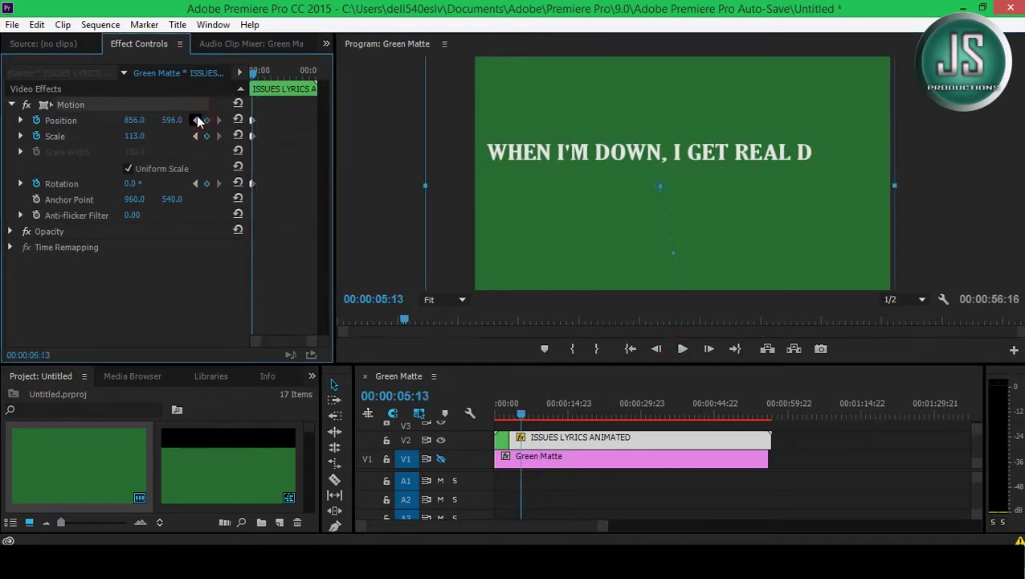
pyautogui.moveTo(163, 120)
pyautogui.mouseDown()
pyautogui.moveTo(173, 120)
pyautogui.moveTo(140, 119)
pyautogui.mouseUp()
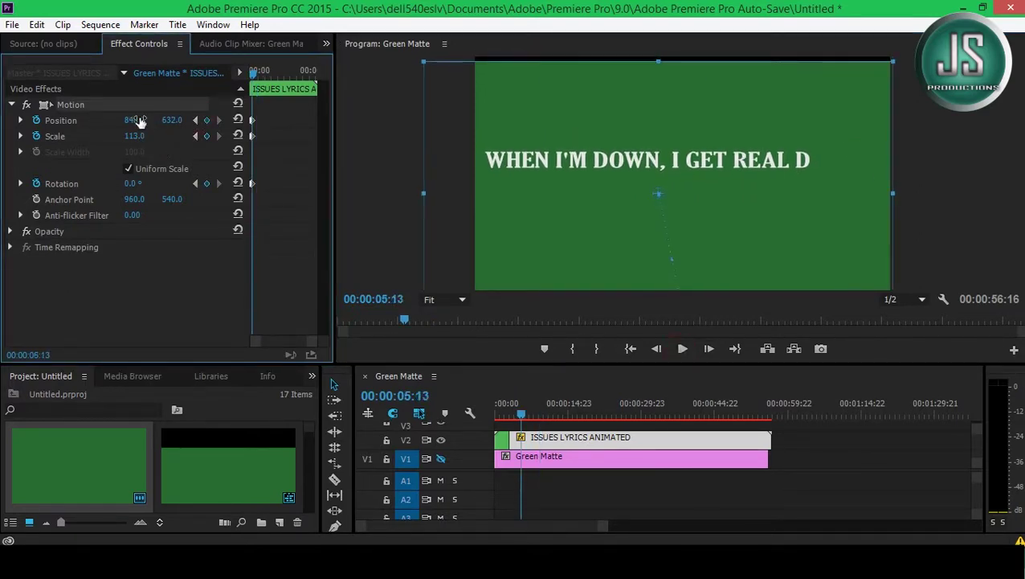
# - Replay the sequence to 8:10 and select the lyrics clip's keyframes
pyautogui.click(437, 459)
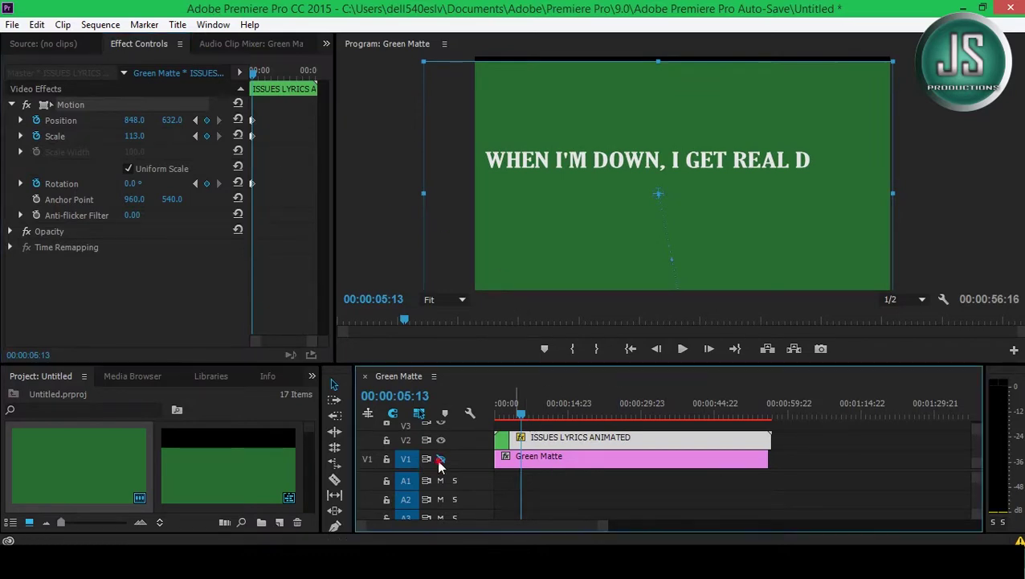
pyautogui.moveTo(537, 414); pyautogui.dragTo(481, 410)
pyautogui.click(682, 348)
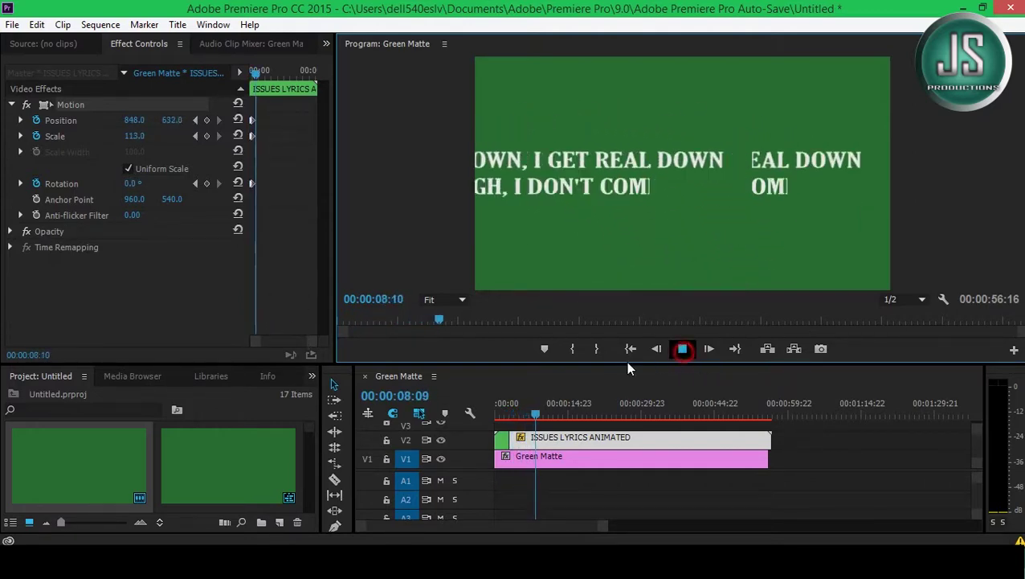
pyautogui.click(683, 349)
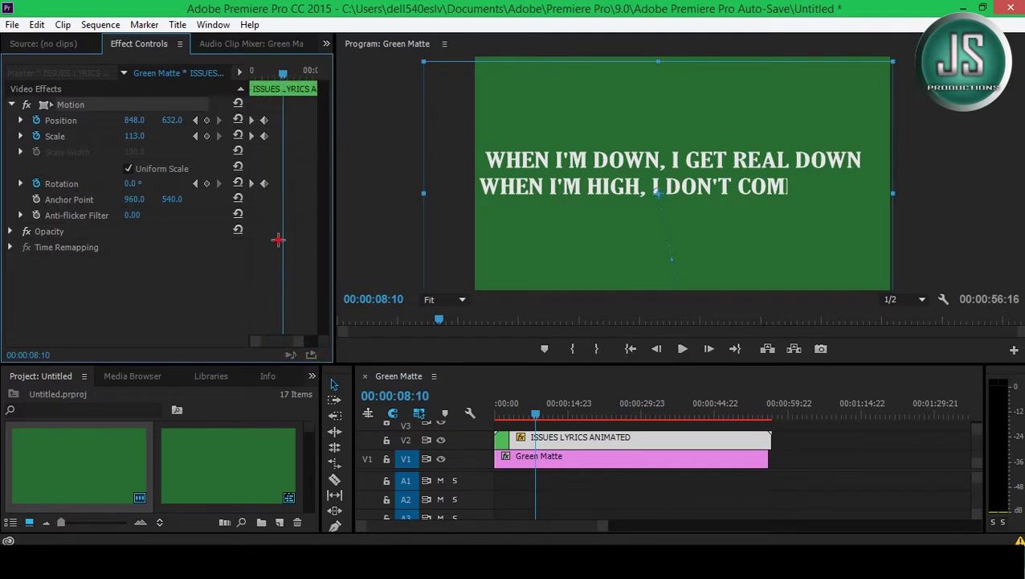
pyautogui.moveTo(278, 239); pyautogui.dragTo(260, 112)
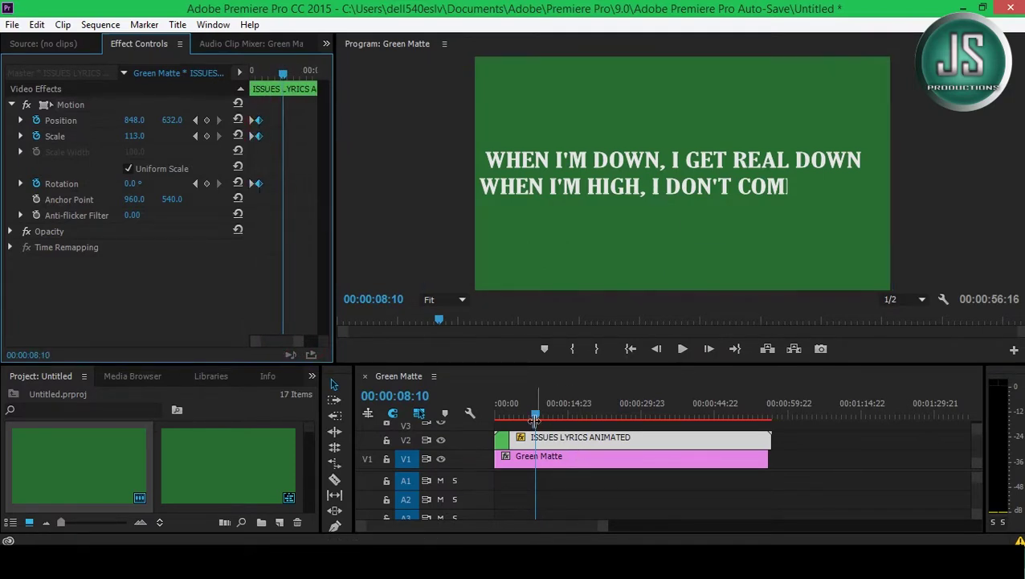
# - Replay the WHEN I'M DOWN transition several times to review its timing
pyautogui.click(512, 411)
pyautogui.click(680, 350)
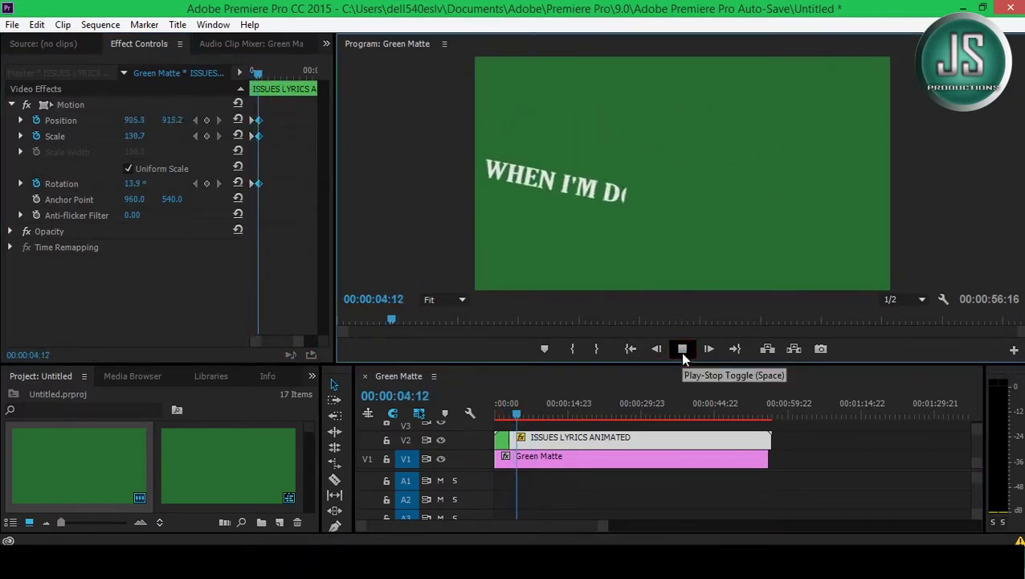
pyautogui.press('space')
pyautogui.moveTo(310, 338); pyautogui.dragTo(259, 337)
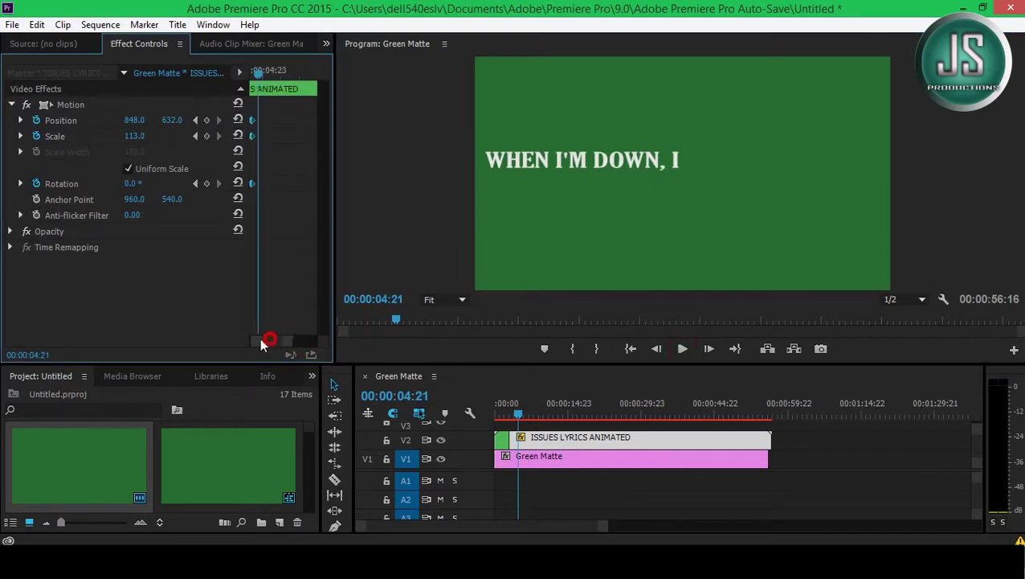
pyautogui.click(366, 319)
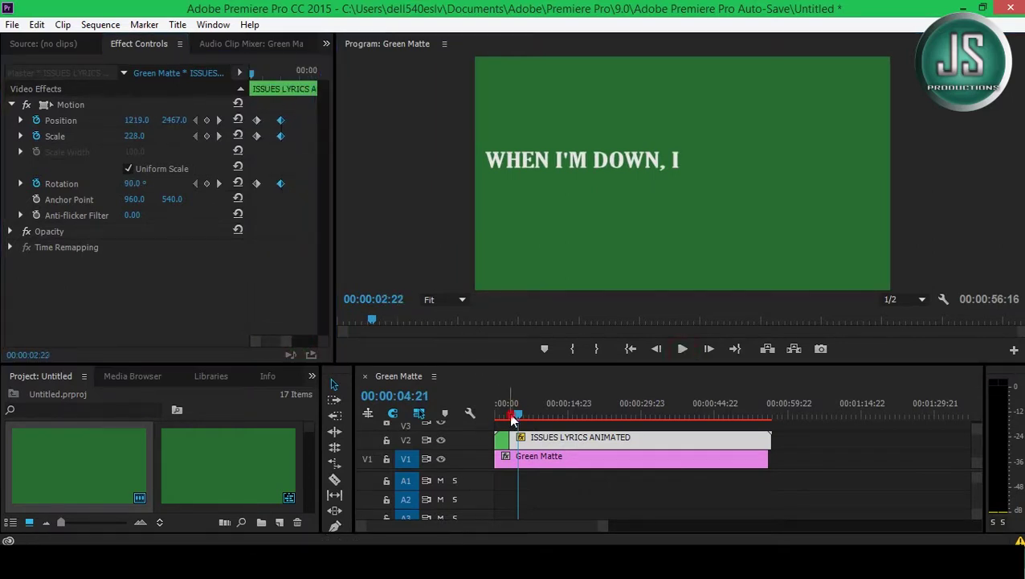
pyautogui.press('space')
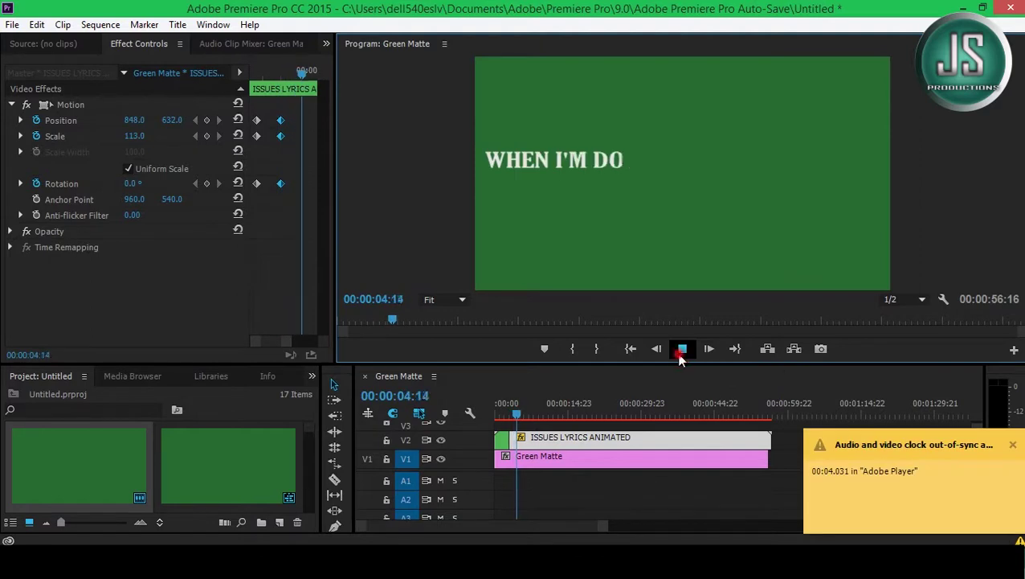
pyautogui.press('space')
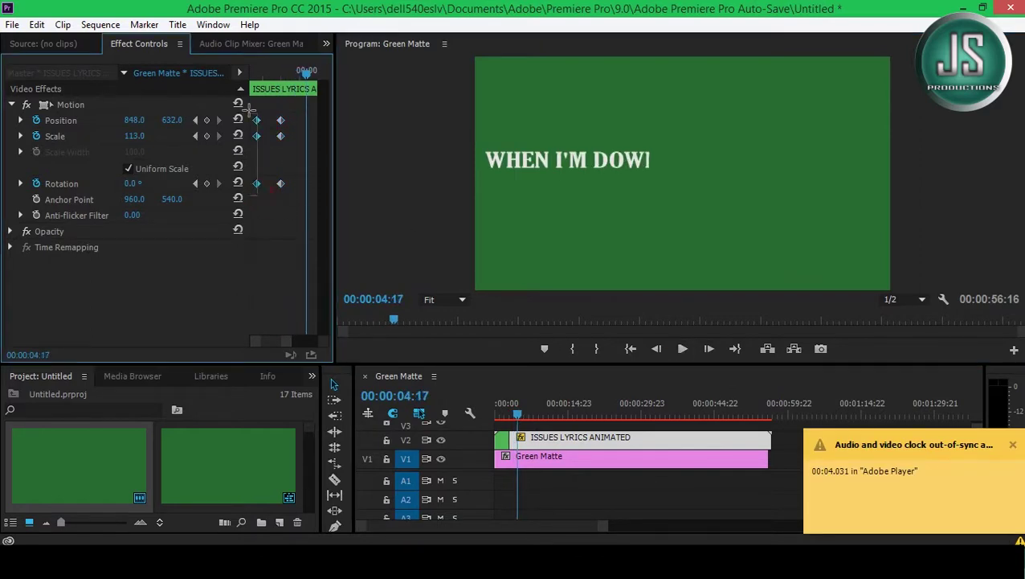
pyautogui.click(250, 120)
pyautogui.click(508, 416)
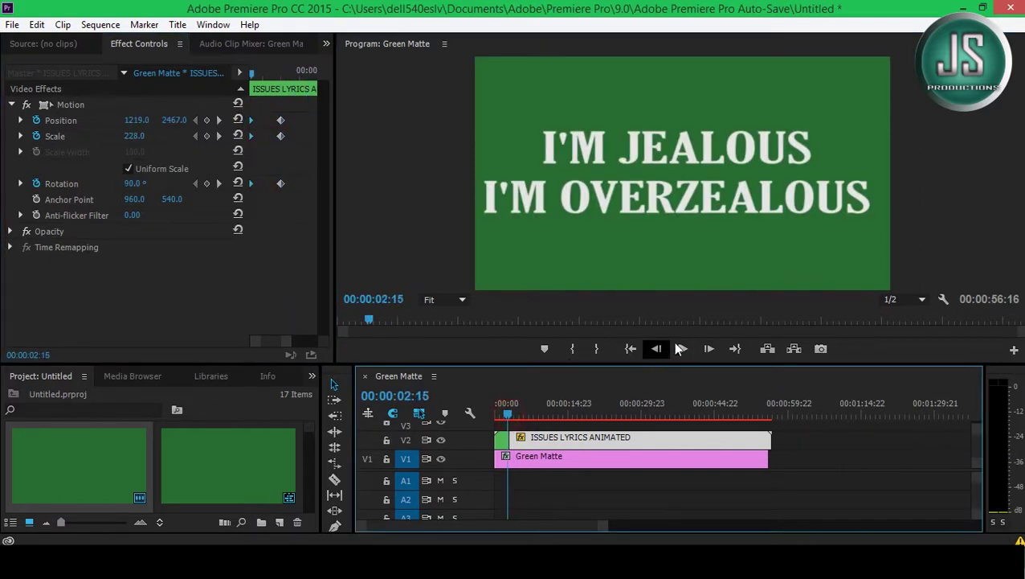
pyautogui.click(682, 348)
pyautogui.click(683, 348)
# - Keyframe the centred Position, then at 9:16 slide the lyric up-left to 285, 103
pyautogui.click(309, 217)
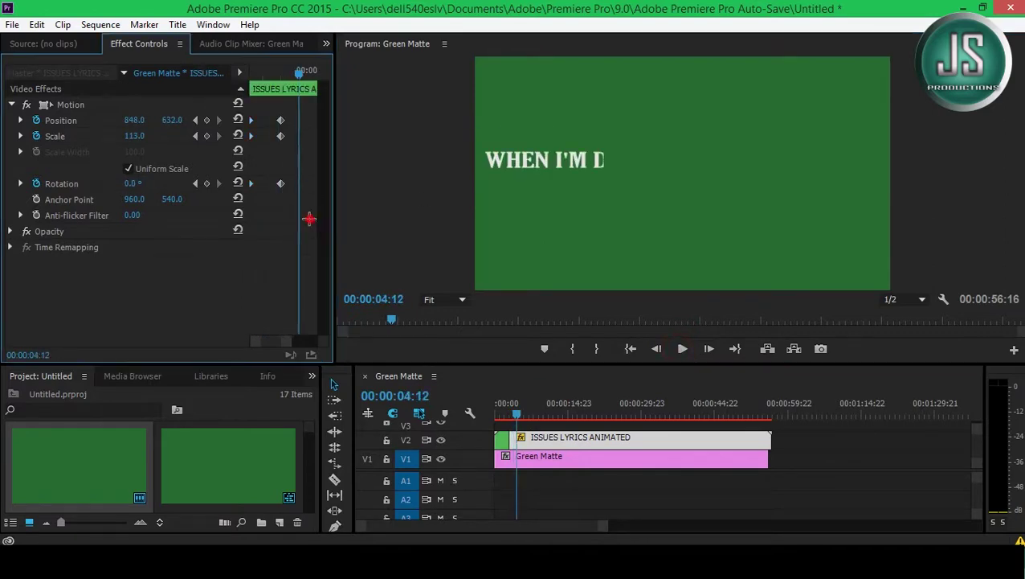
pyautogui.click(291, 72)
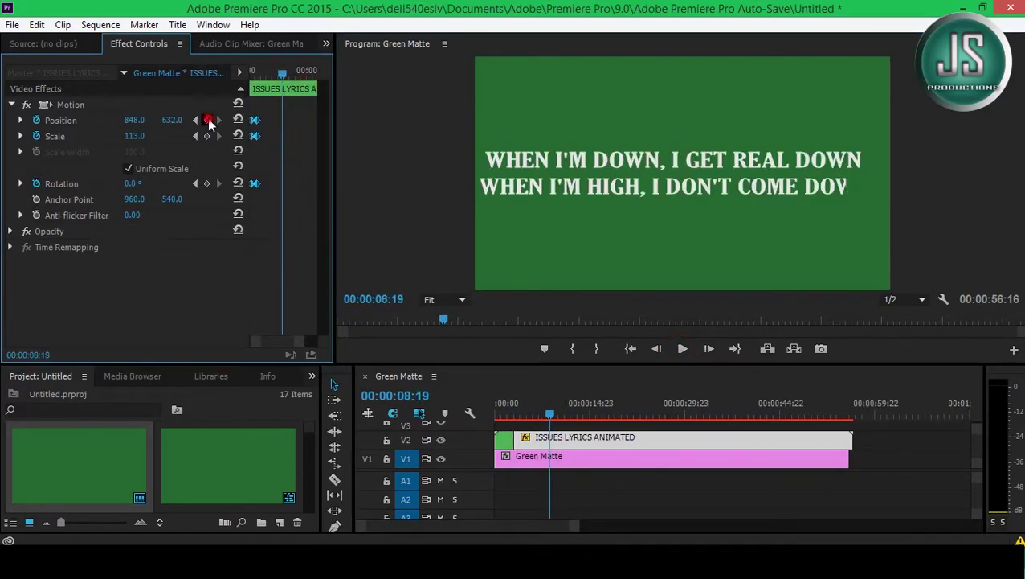
pyautogui.moveTo(284, 74); pyautogui.dragTo(289, 77)
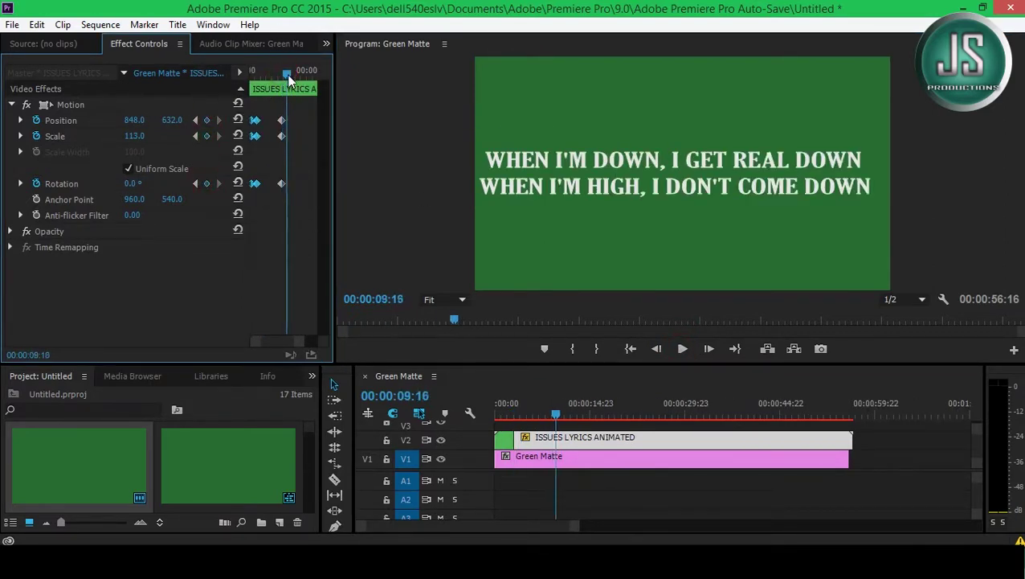
pyautogui.moveTo(191, 121); pyautogui.dragTo(112, 120)
# - Zoom the BUT I GET ANGRY lyric to Scale 272 at Position -834, -484
pyautogui.click(682, 349)
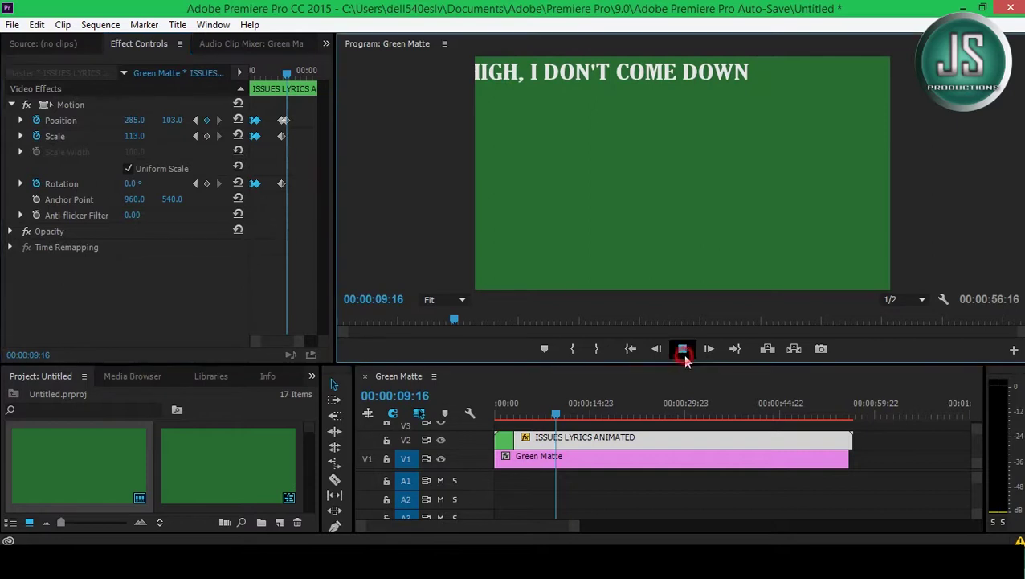
pyautogui.click(683, 351)
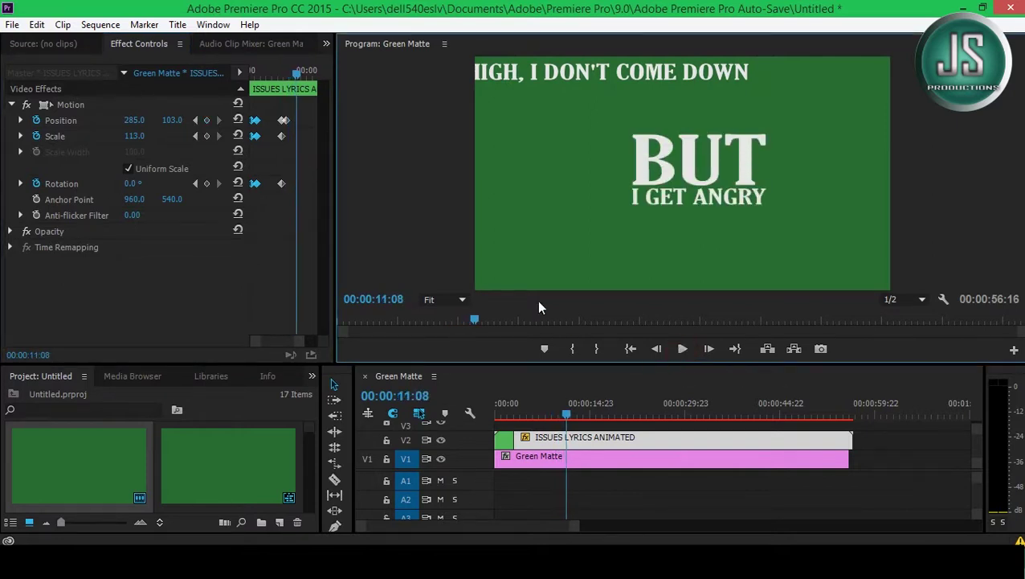
pyautogui.moveTo(135, 137)
pyautogui.mouseDown()
pyautogui.moveTo(157, 136)
pyautogui.moveTo(112, 119)
pyautogui.moveTo(184, 119)
pyautogui.moveTo(160, 136)
pyautogui.moveTo(148, 121)
pyautogui.moveTo(121, 121)
pyautogui.mouseUp()
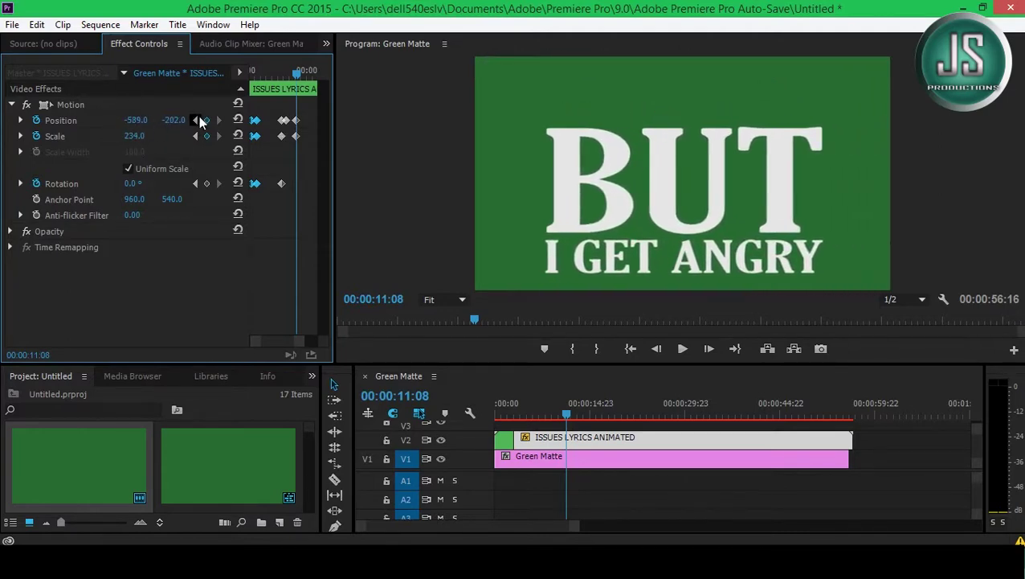
pyautogui.moveTo(193, 121)
pyautogui.mouseDown()
pyautogui.moveTo(165, 121)
pyautogui.moveTo(155, 136)
pyautogui.moveTo(157, 120)
pyautogui.moveTo(109, 119)
pyautogui.moveTo(193, 122)
pyautogui.mouseUp()
pyautogui.click(173, 120)
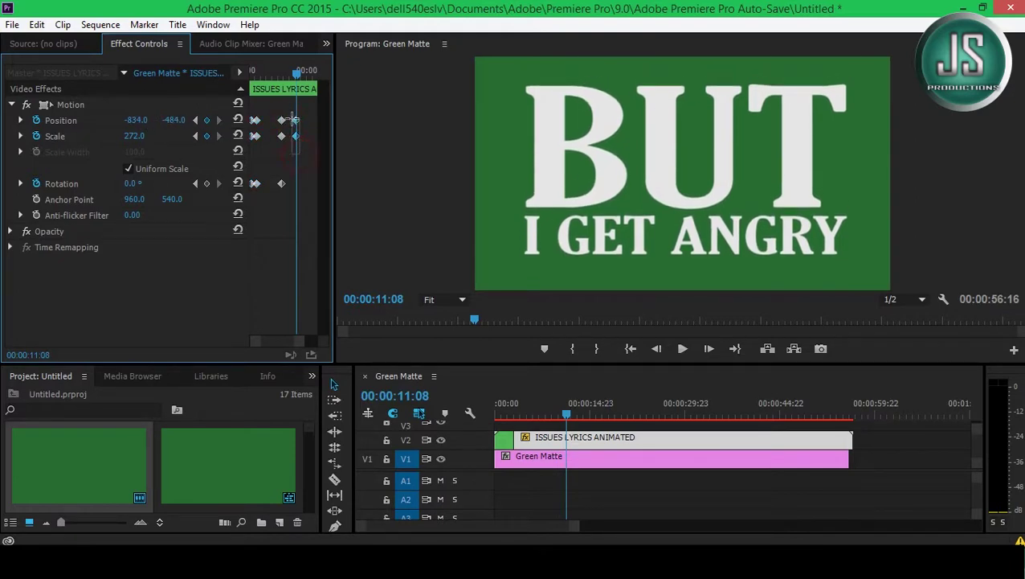
# - Shift the zoom keyframes later to about 10:08 and preview the retimed transition
pyautogui.click(277, 74)
pyautogui.click(682, 348)
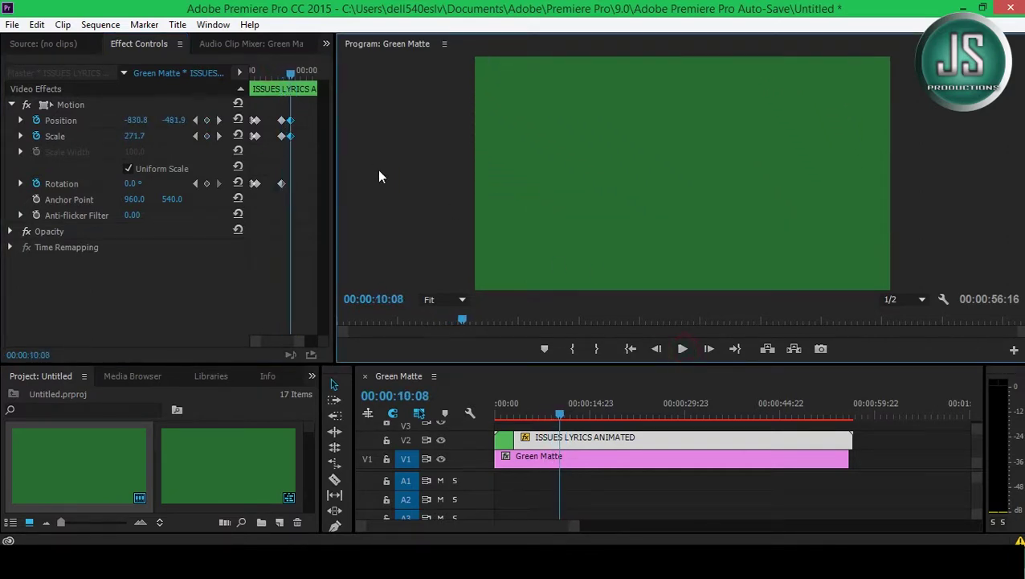
pyautogui.click(291, 137)
pyautogui.moveTo(280, 106); pyautogui.dragTo(296, 130)
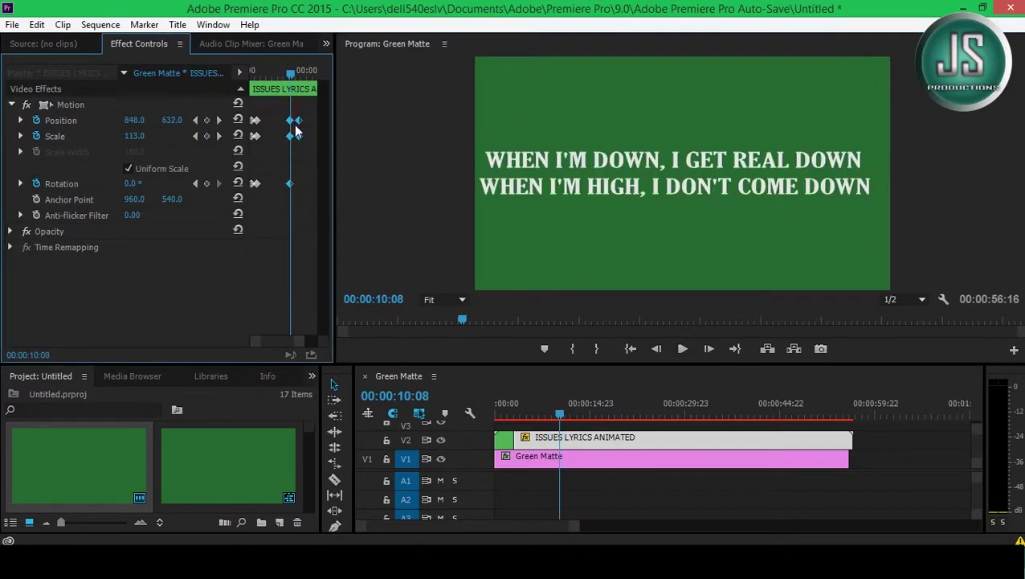
pyautogui.click(682, 349)
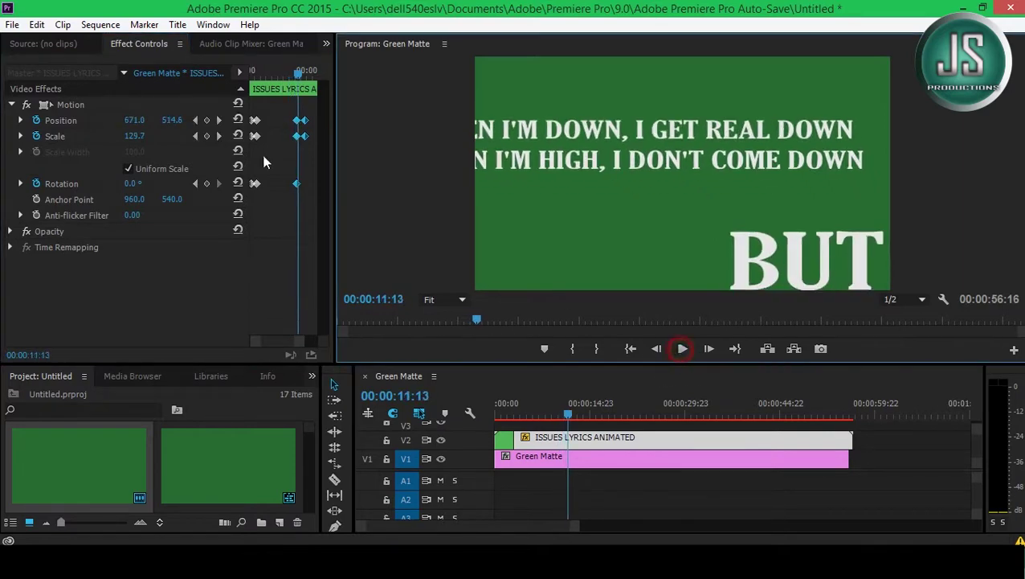
pyautogui.moveTo(275, 74); pyautogui.dragTo(537, 207)
pyautogui.click(579, 249)
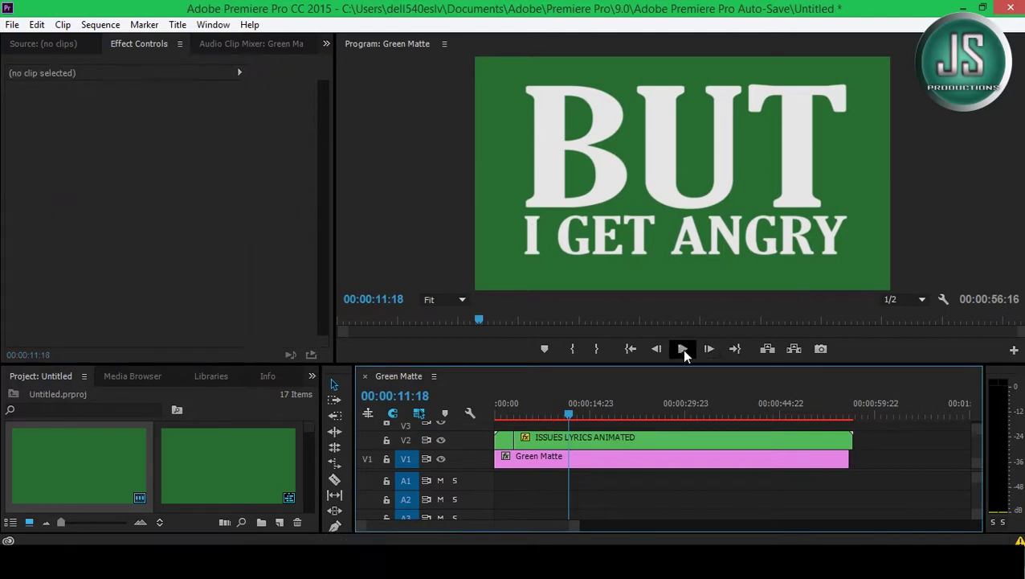
pyautogui.click(682, 349)
pyautogui.click(687, 358)
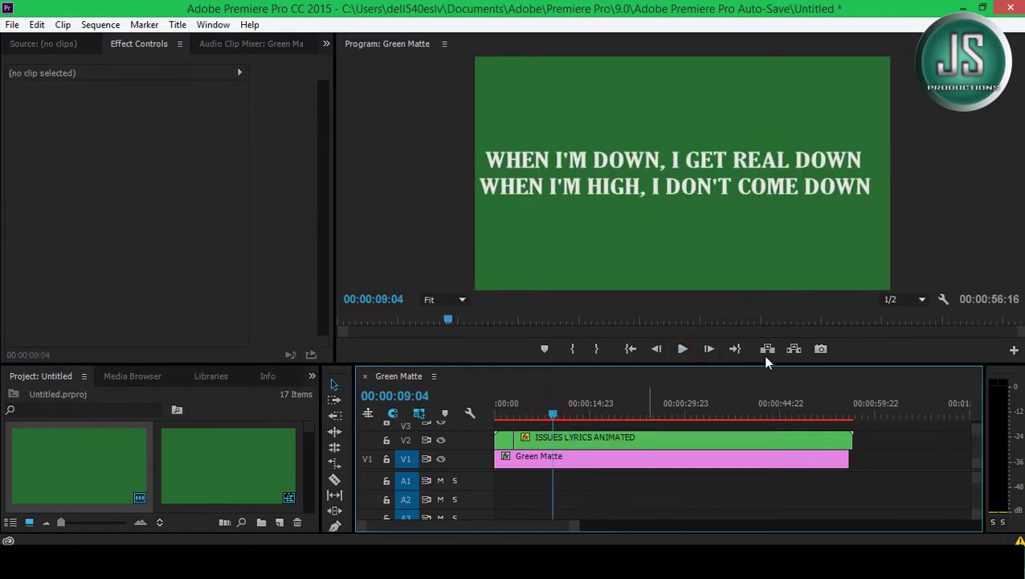
pyautogui.click(682, 350)
pyautogui.click(631, 442)
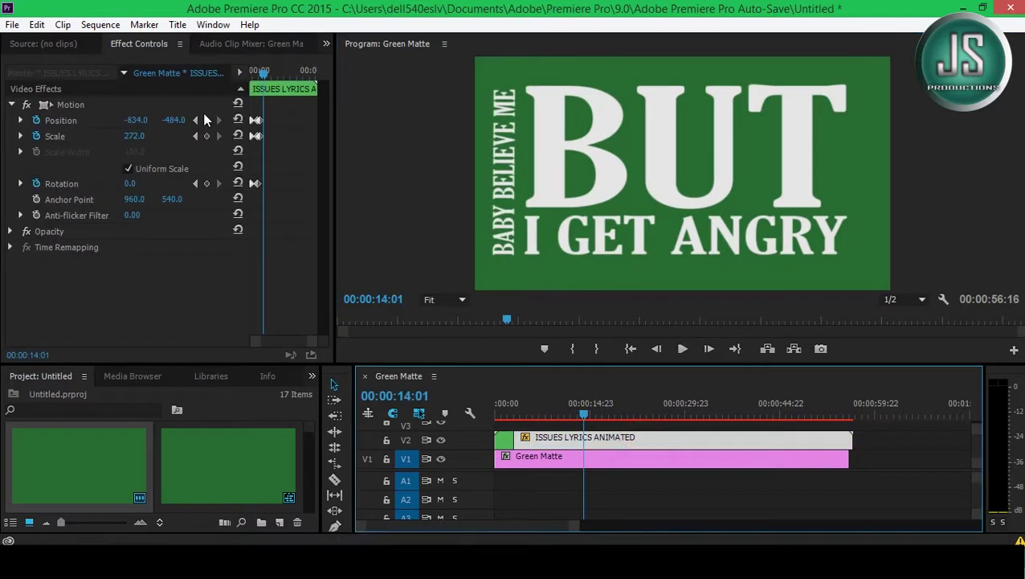
# - Add a Rotation keyframe at 12:18, then at 13:12 pan Position X to -758
pyautogui.moveTo(311, 346); pyautogui.dragTo(291, 329)
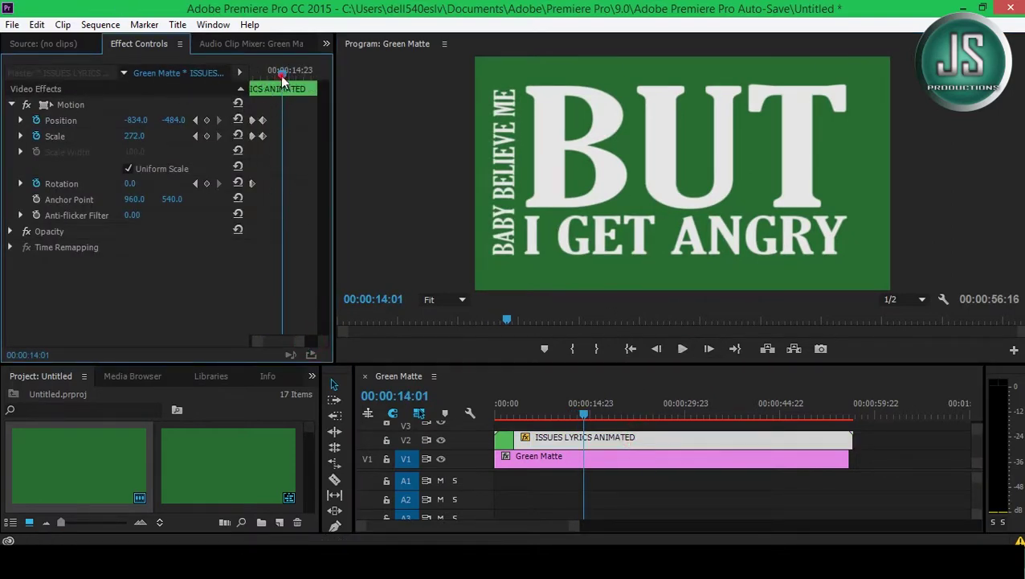
pyautogui.moveTo(280, 75); pyautogui.dragTo(273, 77)
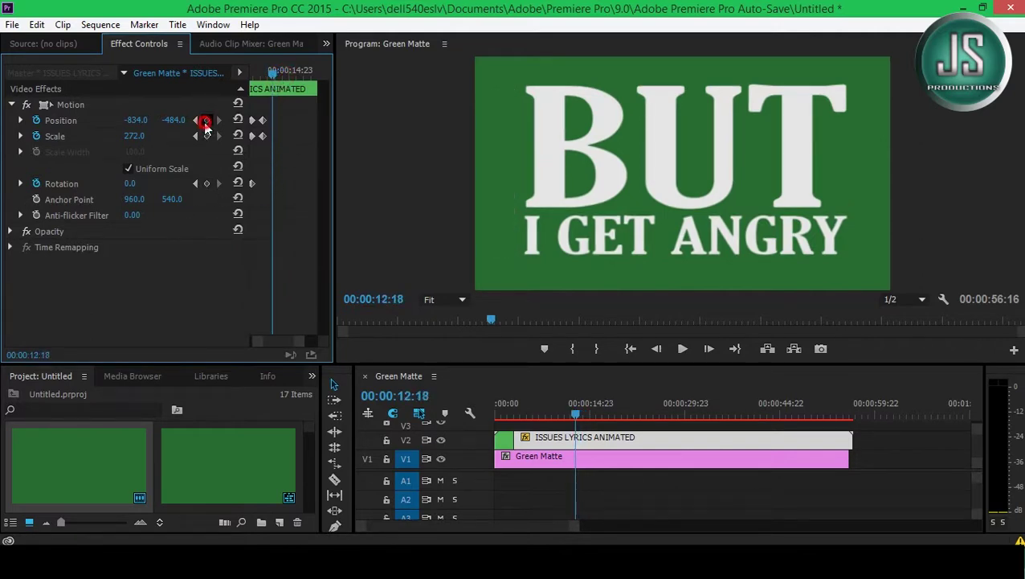
pyautogui.click(206, 185)
pyautogui.moveTo(272, 73); pyautogui.dragTo(277, 74)
pyautogui.moveTo(168, 123); pyautogui.dragTo(179, 168)
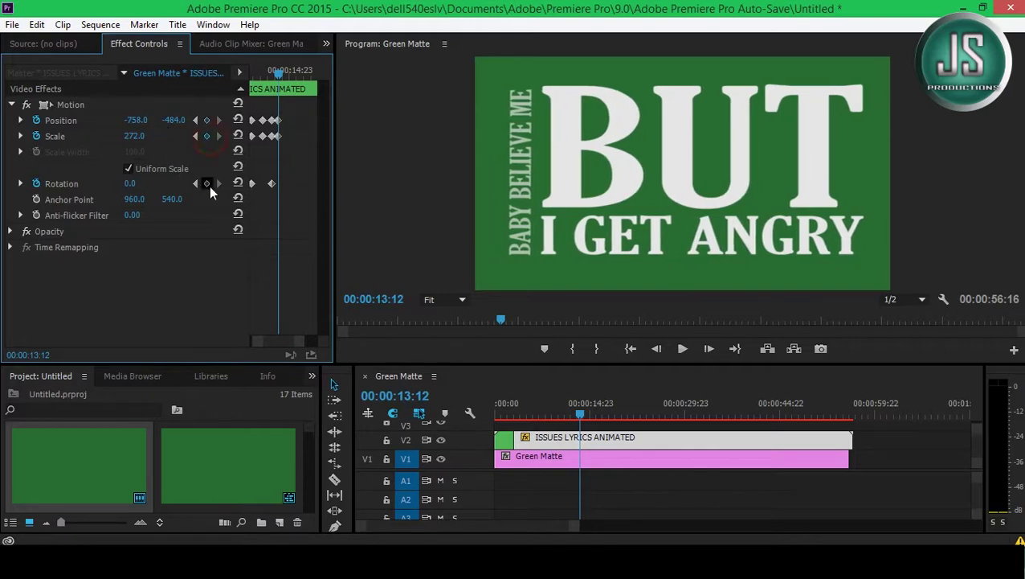
# - Replay the sequence to check the pan onto BABY BELIEVE ME
pyautogui.click(546, 406)
pyautogui.click(682, 349)
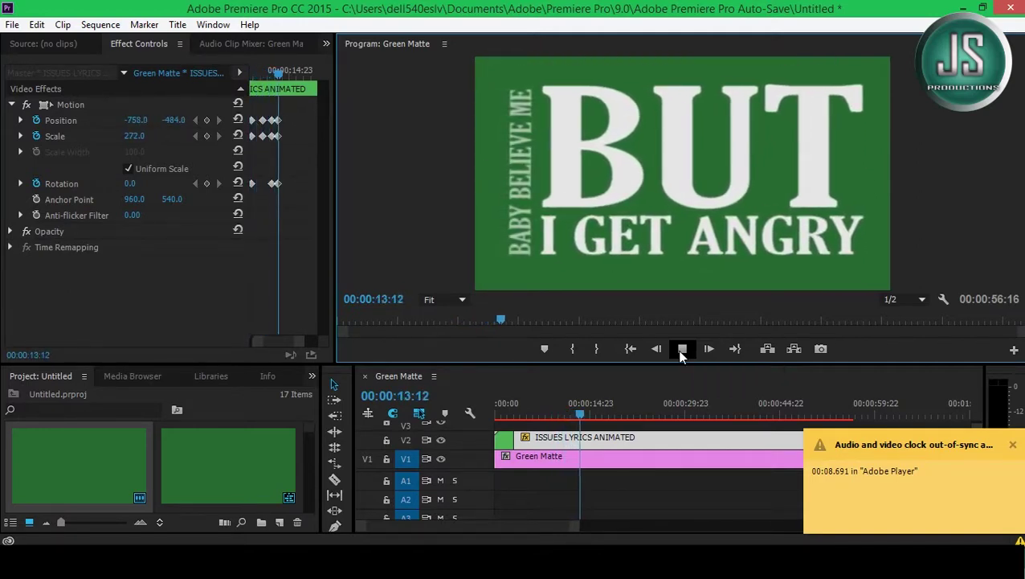
pyautogui.click(681, 349)
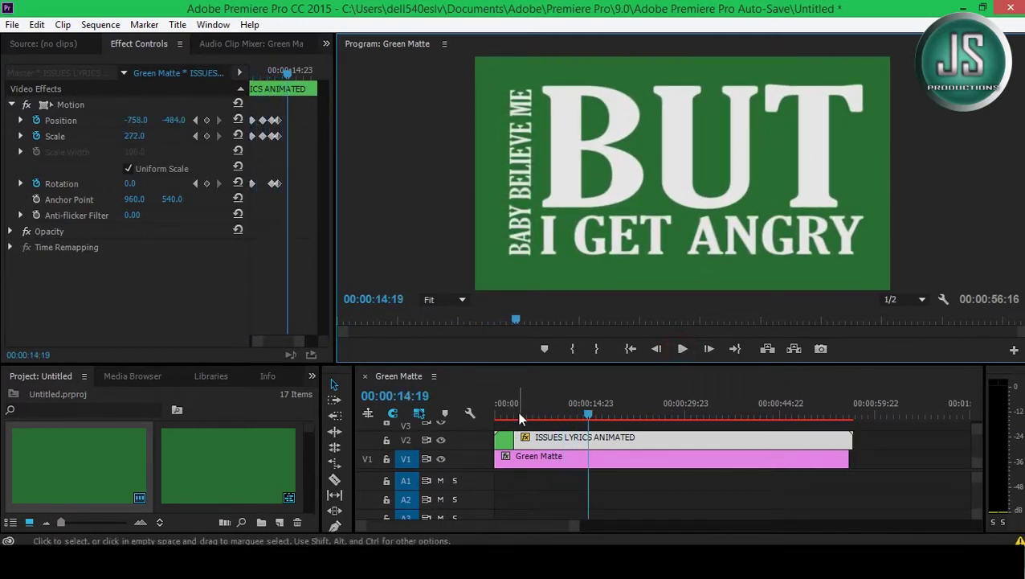
# - In the nested ISSUES LYRICS ANIMATED sequence, move BUT YOU DON'T JUDGE ME later on V6 and lengthen it
pyautogui.doubleClick(567, 438)
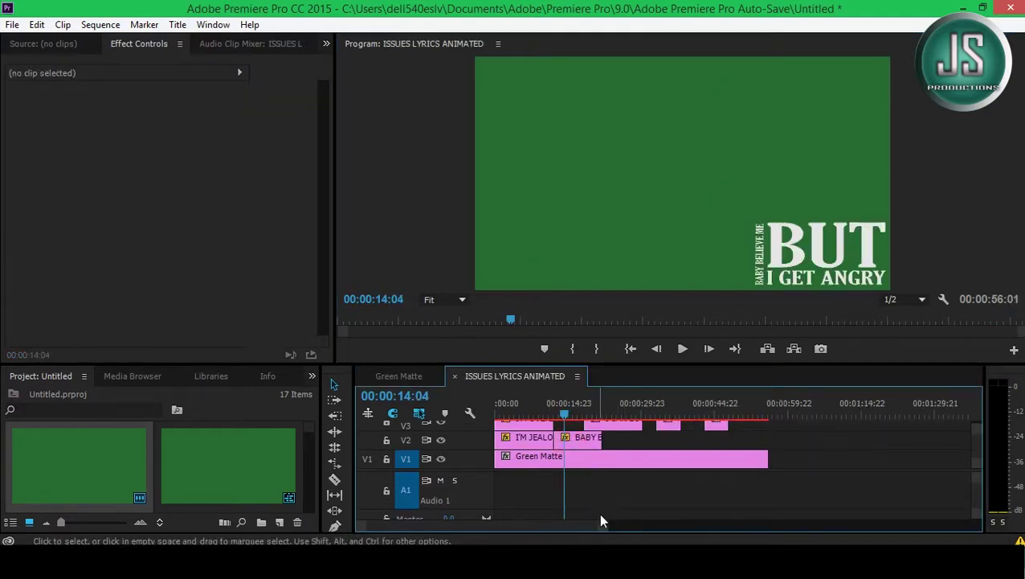
pyautogui.moveTo(601, 520); pyautogui.dragTo(531, 520)
pyautogui.moveTo(762, 365); pyautogui.dragTo(764, 190)
pyautogui.click(689, 285)
pyautogui.moveTo(690, 288)
pyautogui.mouseDown()
pyautogui.moveTo(680, 288)
pyautogui.moveTo(784, 283)
pyautogui.mouseUp()
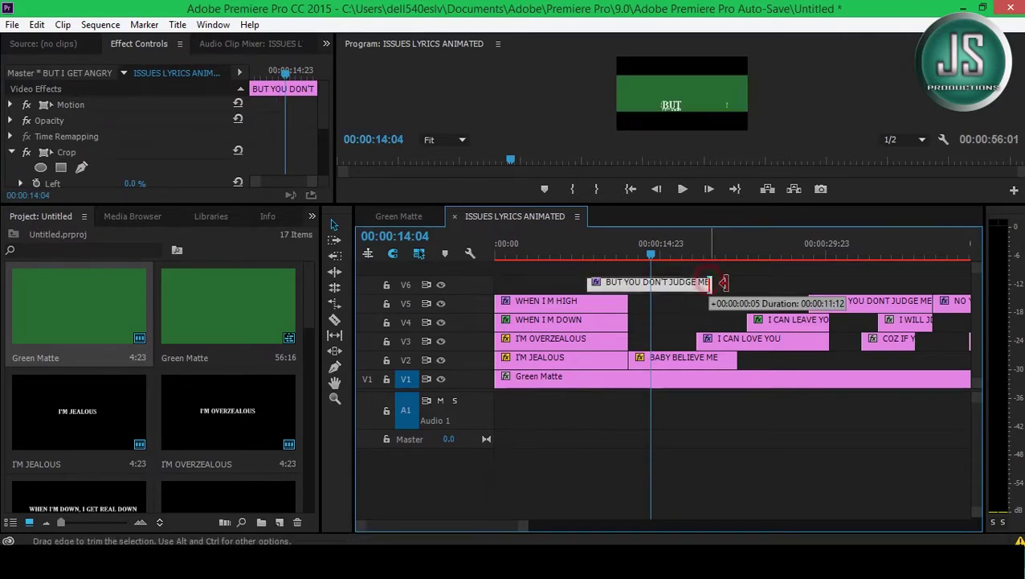
pyautogui.moveTo(731, 207); pyautogui.dragTo(744, 383)
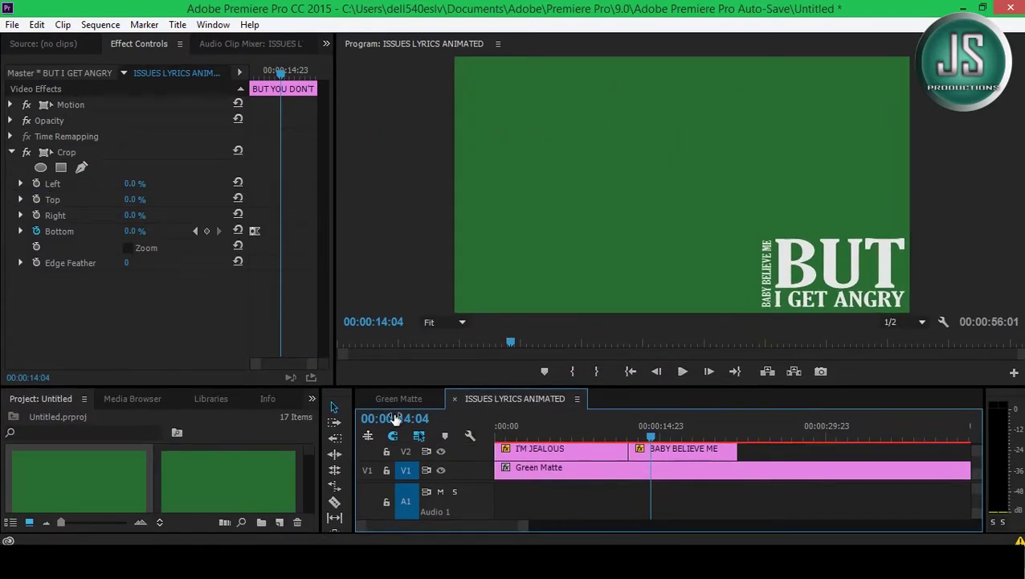
# - Replay the BUT I GET ANGRY transition in the Green Matte sequence
pyautogui.click(393, 401)
pyautogui.click(530, 430)
pyautogui.click(682, 372)
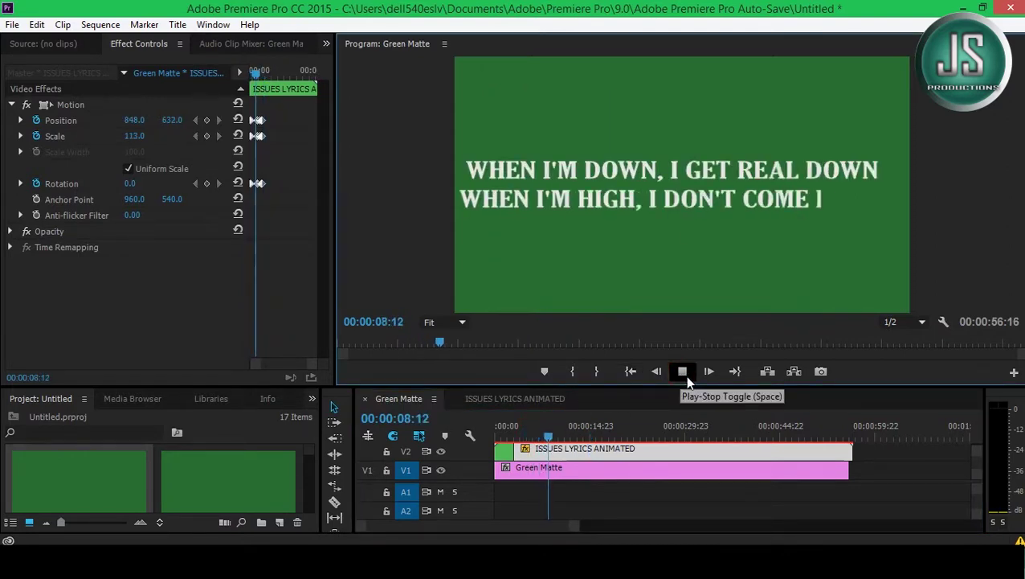
pyautogui.click(682, 371)
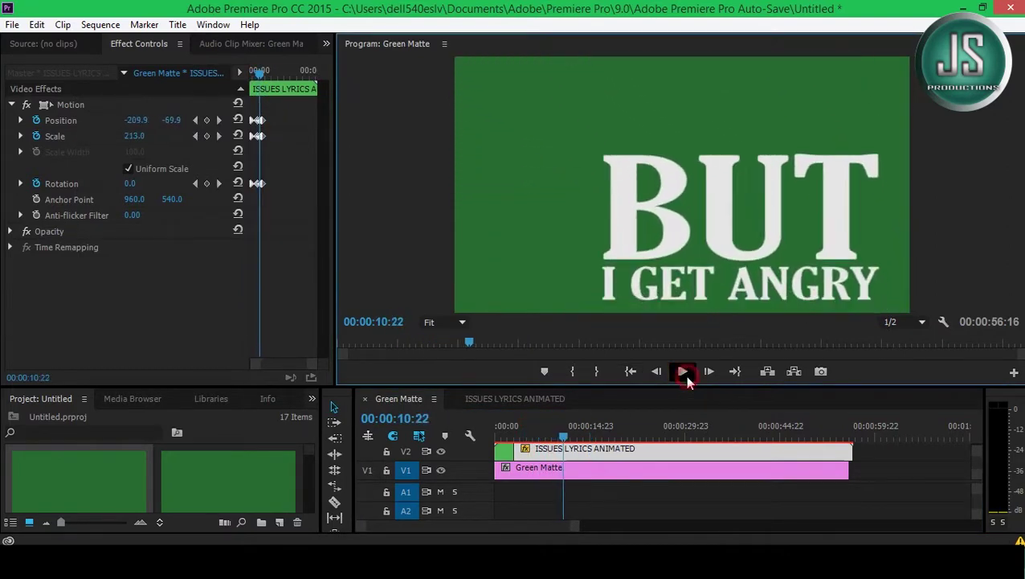
# - Reposition BUT YOU DON'T JUDGE ME on V6 again and replay Green Matte from about 6:04
pyautogui.click(527, 406)
pyautogui.moveTo(643, 383); pyautogui.dragTo(639, 216)
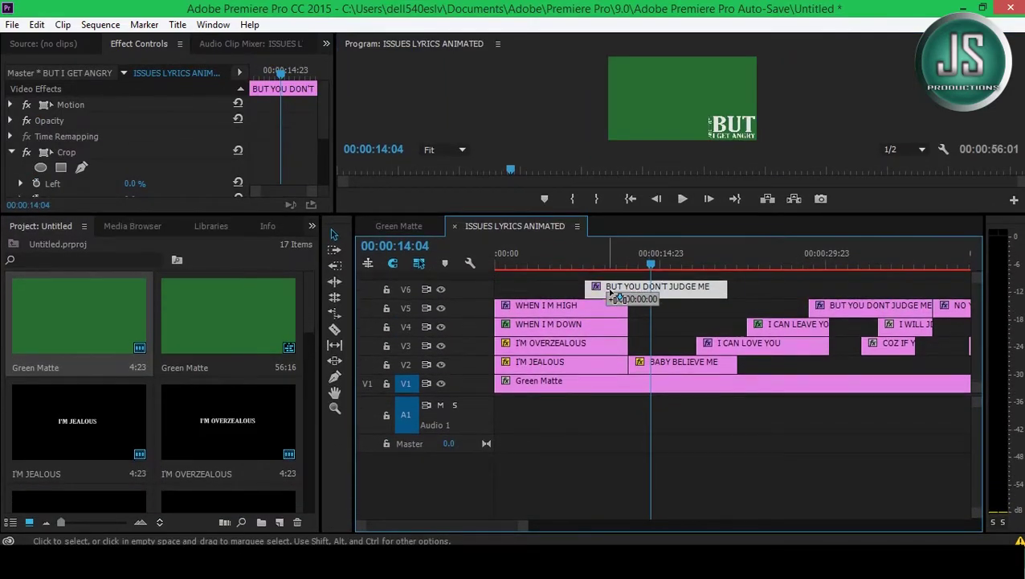
pyautogui.moveTo(615, 296); pyautogui.dragTo(620, 297)
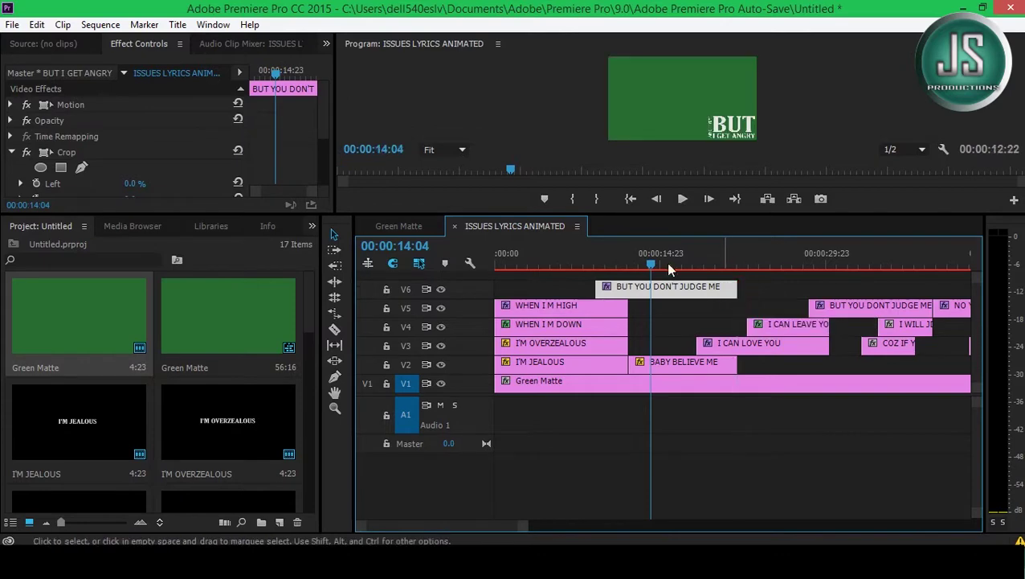
pyautogui.moveTo(623, 218); pyautogui.dragTo(622, 378)
pyautogui.click(402, 388)
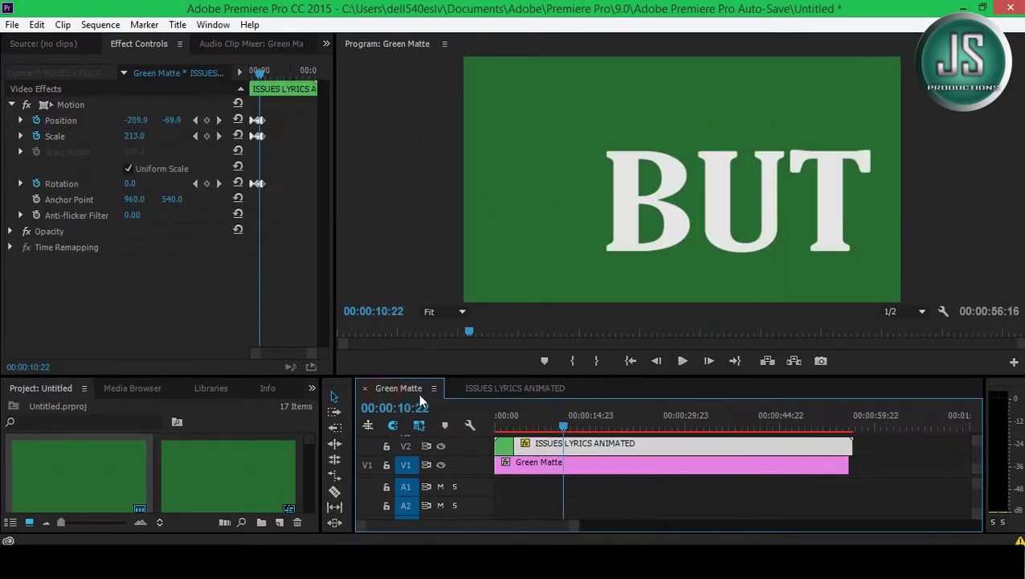
pyautogui.click(534, 423)
pyautogui.click(680, 363)
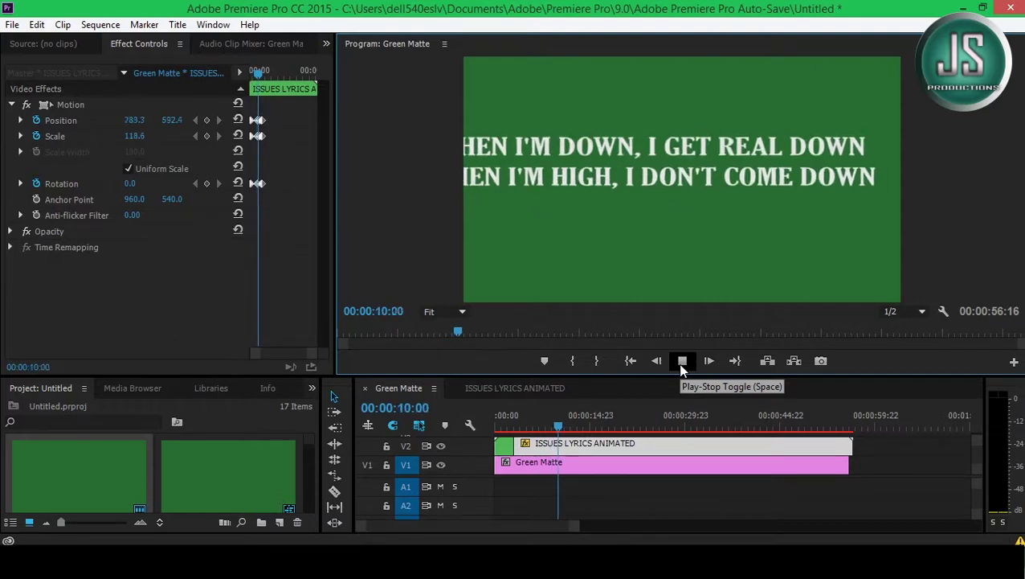
# - Move BUT YOU DON'T JUDGE ME earlier on V6 and preview it in Green Matte
pyautogui.click(472, 388)
pyautogui.moveTo(622, 376); pyautogui.dragTo(635, 211)
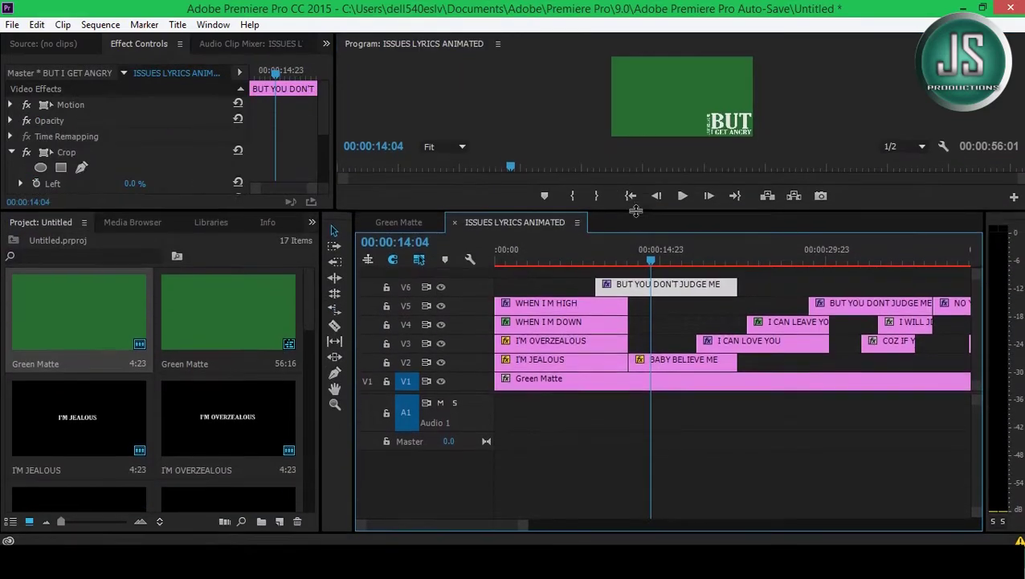
pyautogui.moveTo(524, 528); pyautogui.dragTo(457, 527)
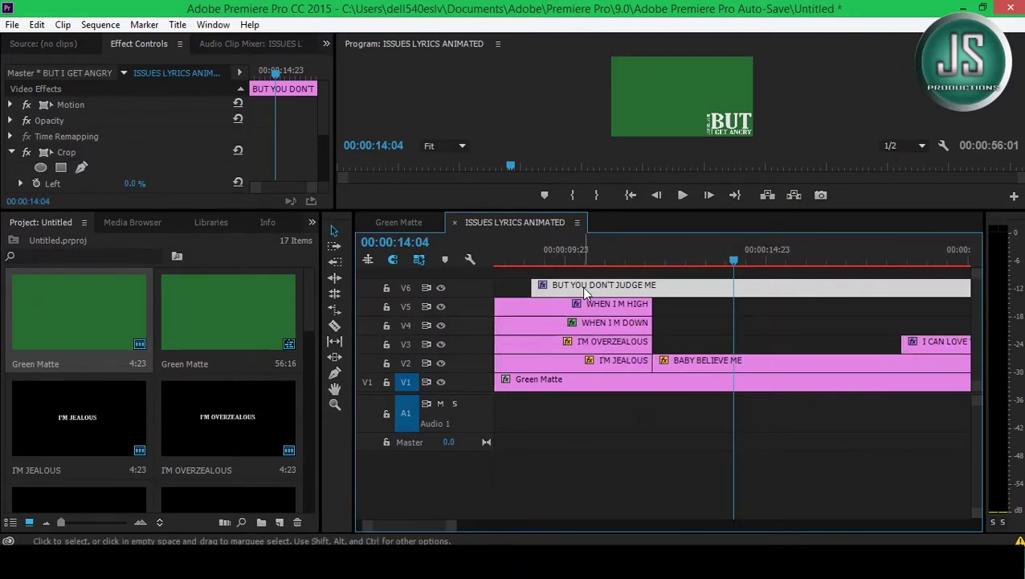
pyautogui.moveTo(584, 289); pyautogui.dragTo(553, 288)
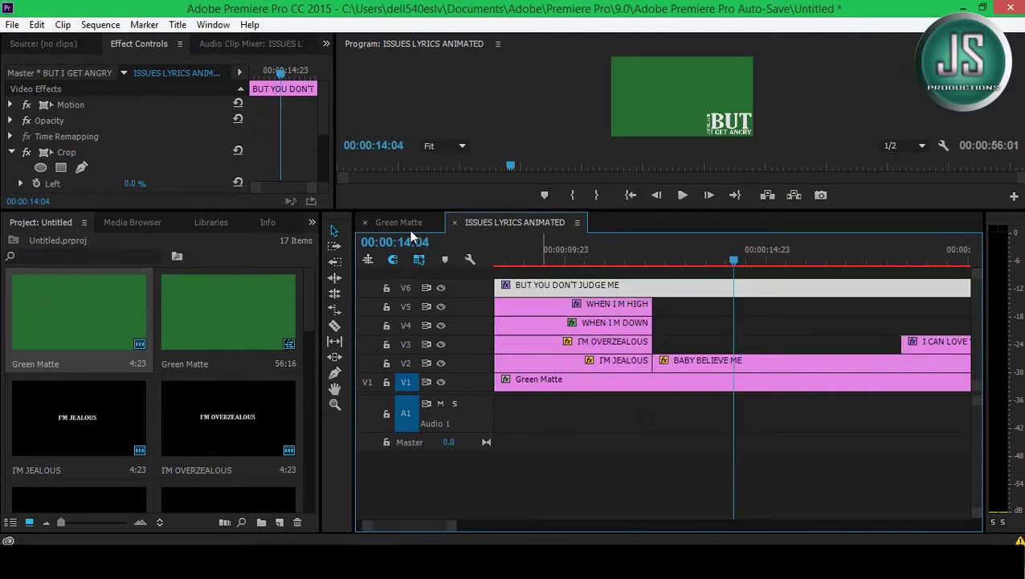
pyautogui.click(399, 222)
pyautogui.click(526, 258)
pyautogui.click(682, 195)
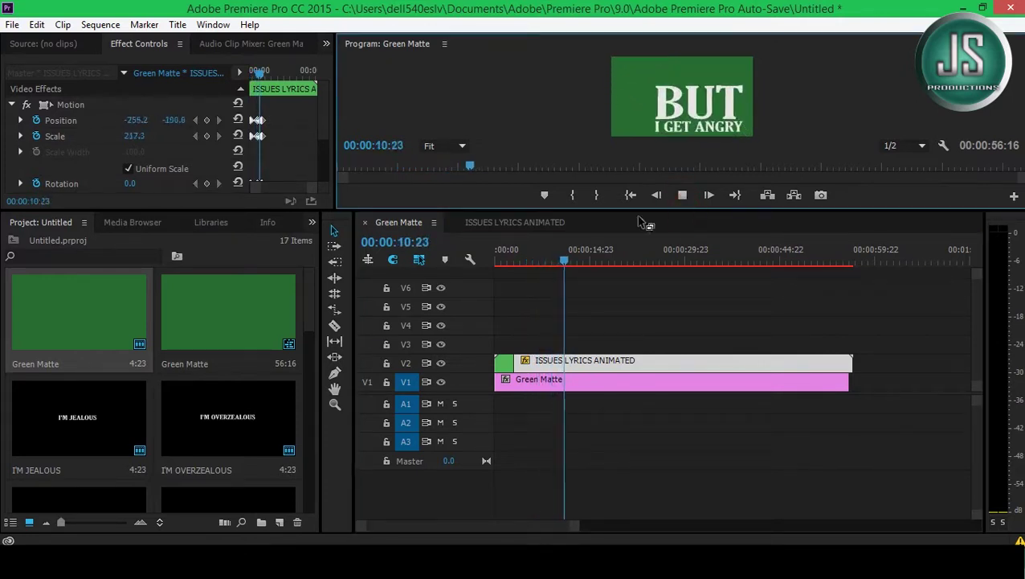
# - Move BUT YOU DON'T JUDGE ME later on V6 and preview the change
pyautogui.click(474, 220)
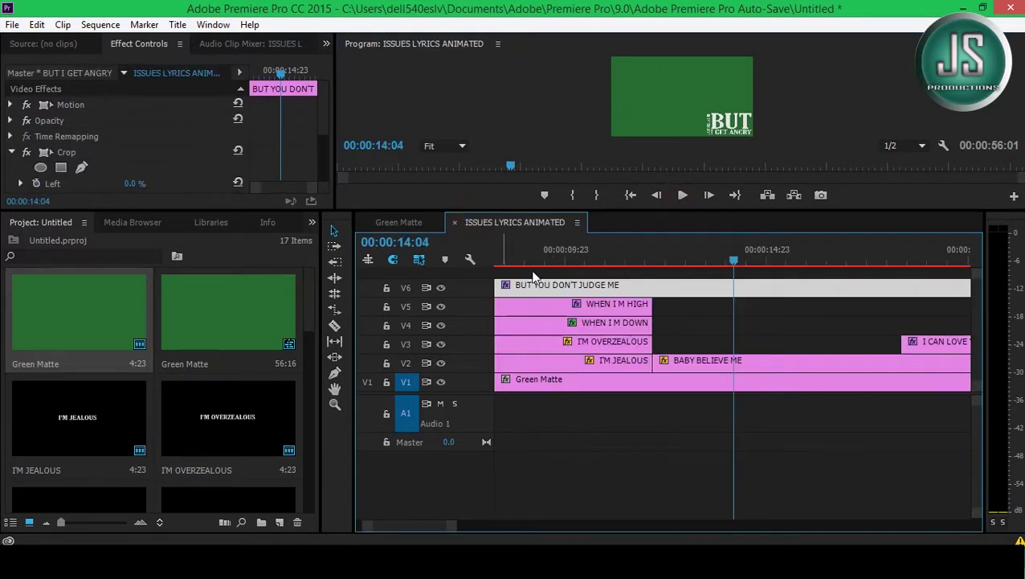
pyautogui.moveTo(453, 526); pyautogui.dragTo(466, 527)
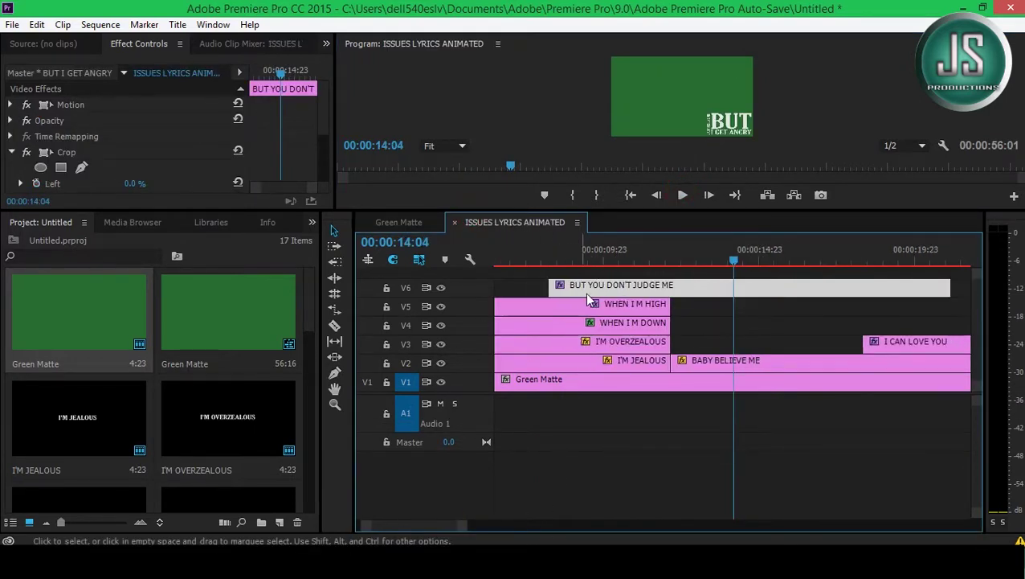
pyautogui.moveTo(593, 292); pyautogui.dragTo(625, 297)
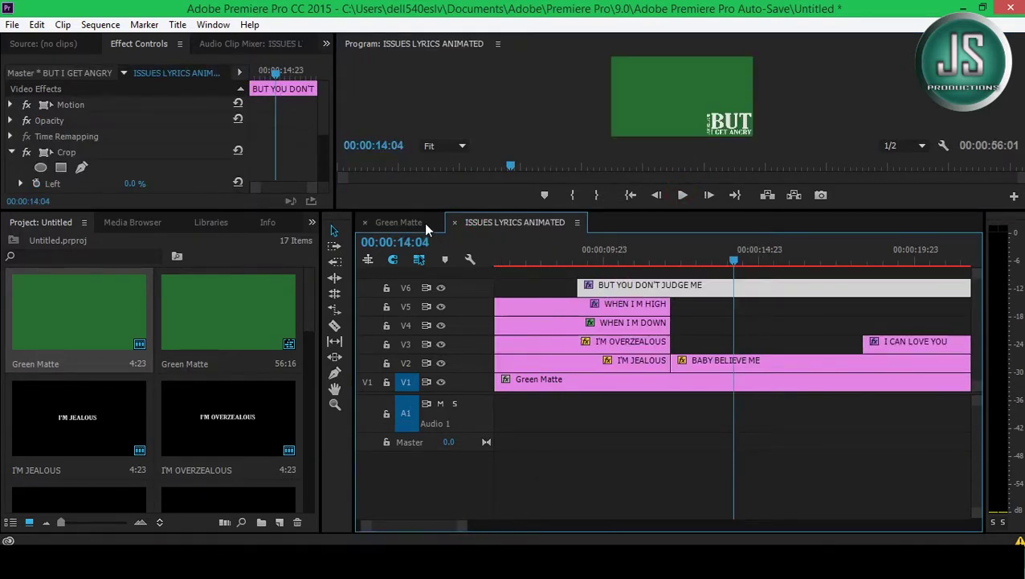
pyautogui.click(399, 222)
pyautogui.click(560, 257)
pyautogui.click(682, 197)
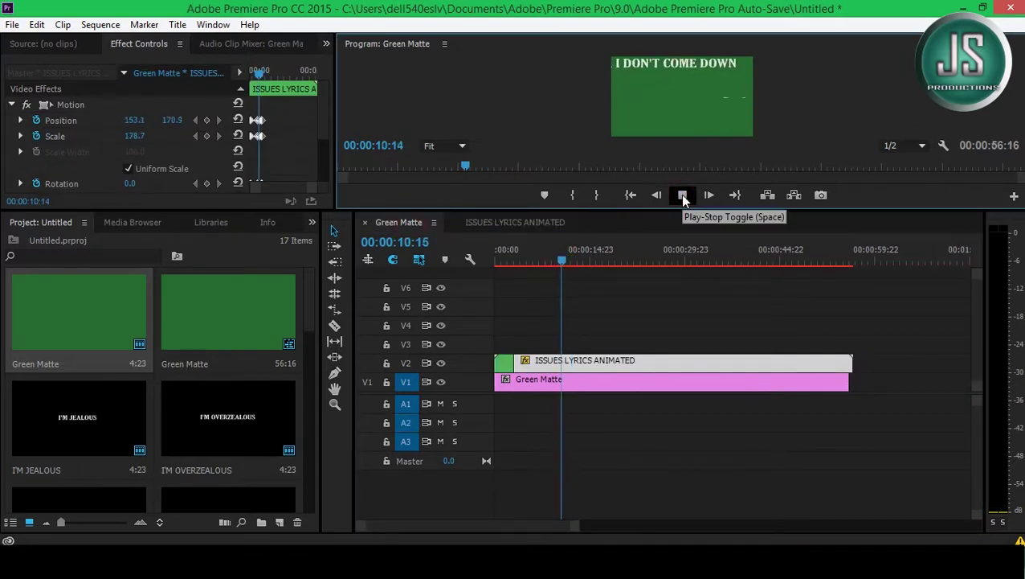
pyautogui.click(682, 197)
# - Play the Green Matte sequence from about 7:12, stopping at 12:14
pyautogui.click(532, 222)
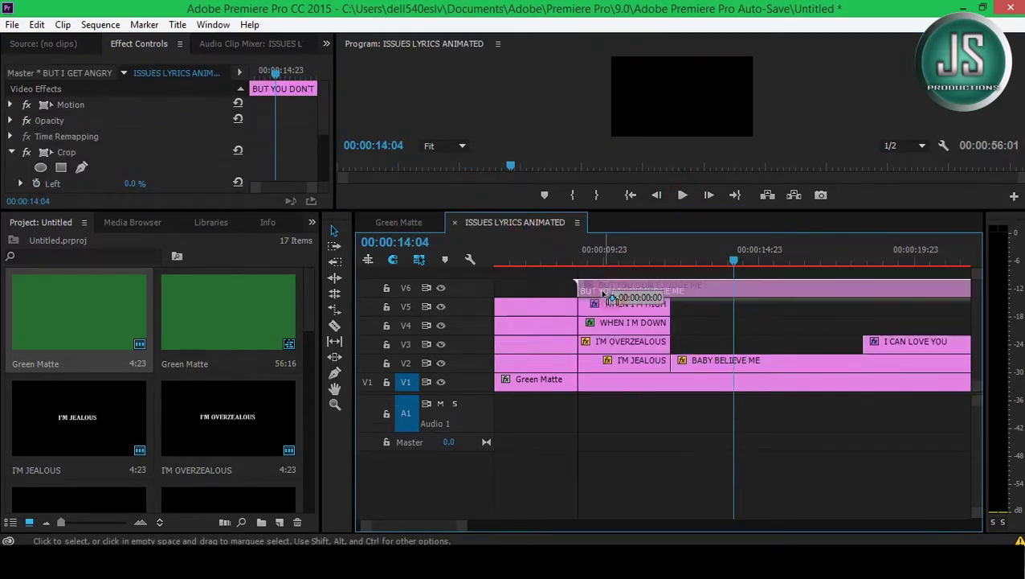
pyautogui.click(399, 222)
pyautogui.click(542, 257)
pyautogui.click(698, 197)
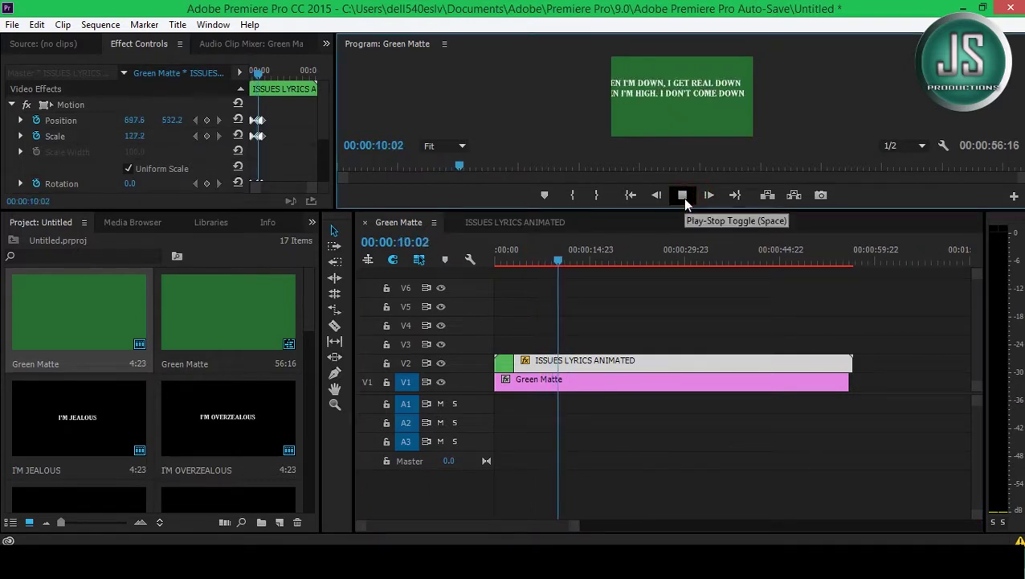
pyautogui.click(682, 197)
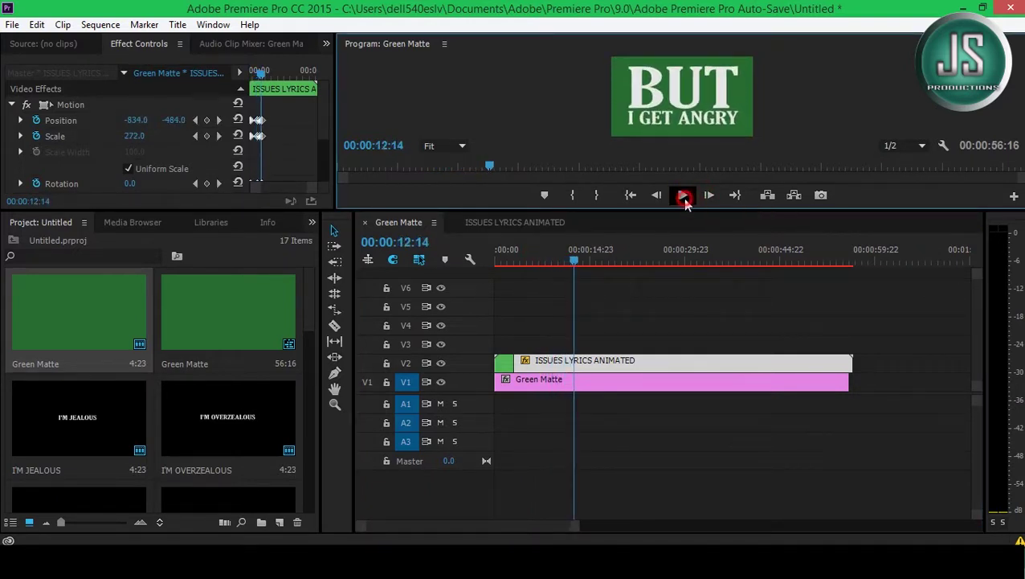
# - Enlarge the Program monitor and Effect Controls, then preview the transition
pyautogui.click(306, 189)
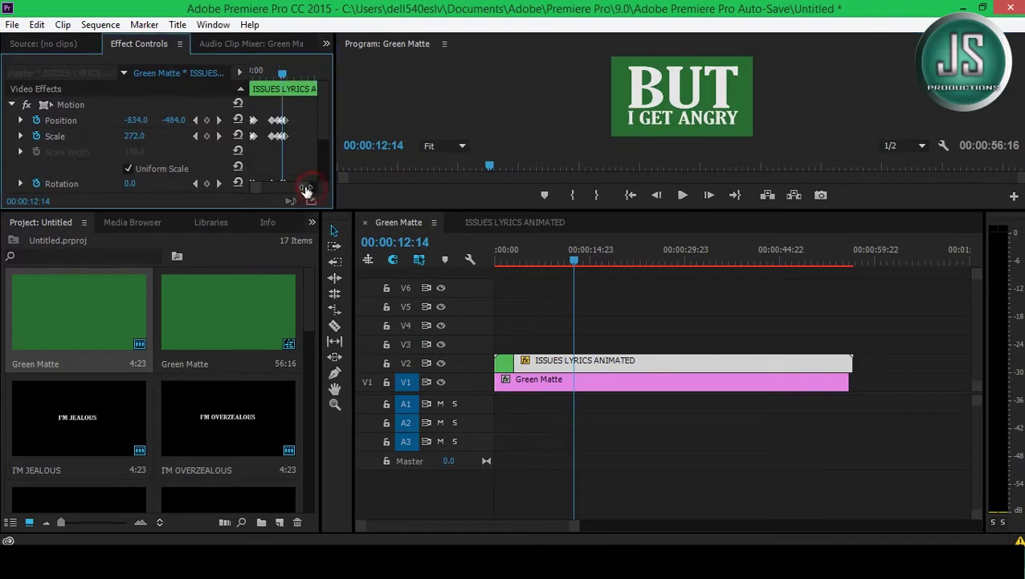
pyautogui.moveTo(420, 210); pyautogui.dragTo(279, 361)
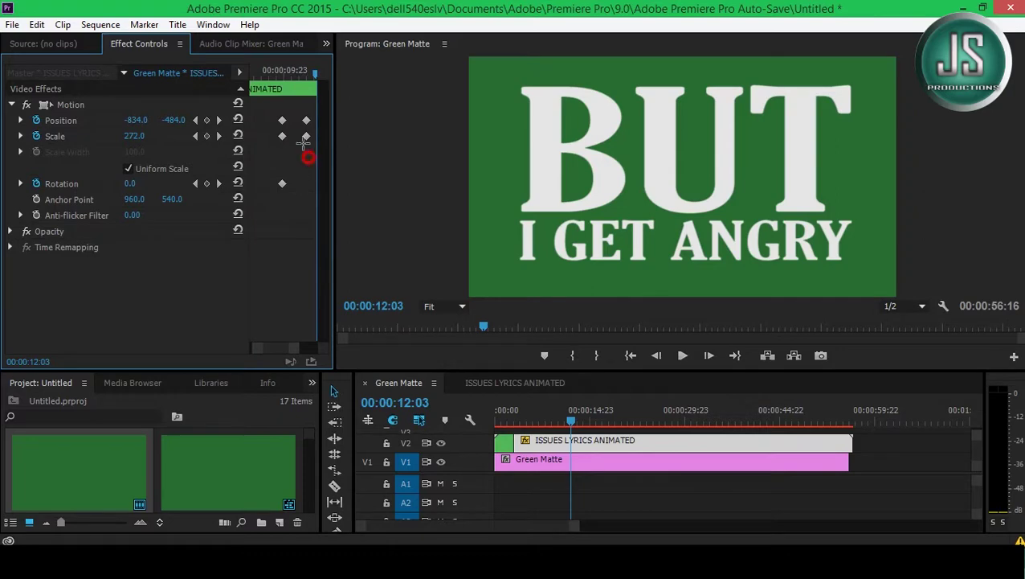
pyautogui.click(682, 355)
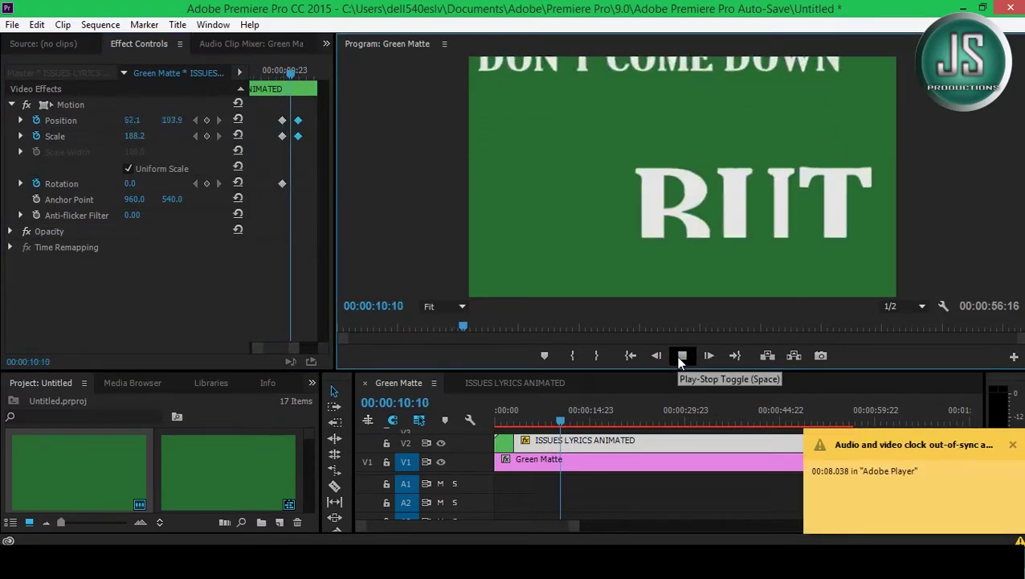
pyautogui.click(682, 355)
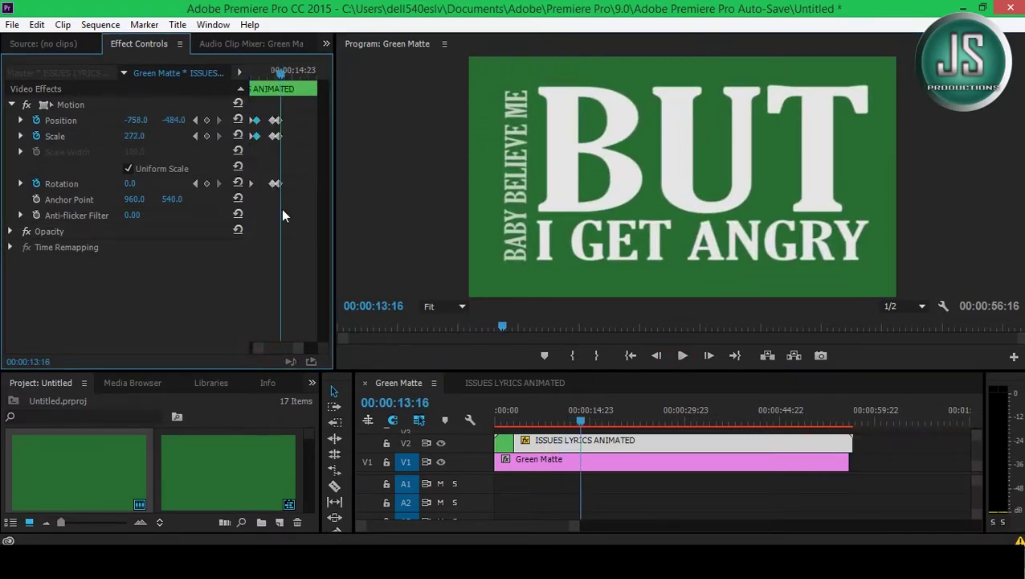
pyautogui.click(682, 355)
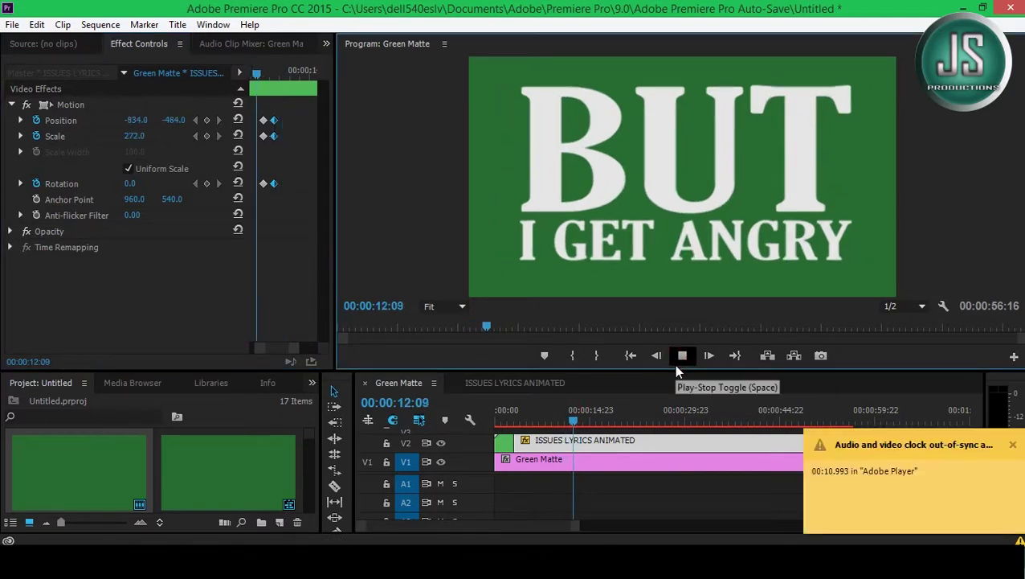
pyautogui.click(673, 361)
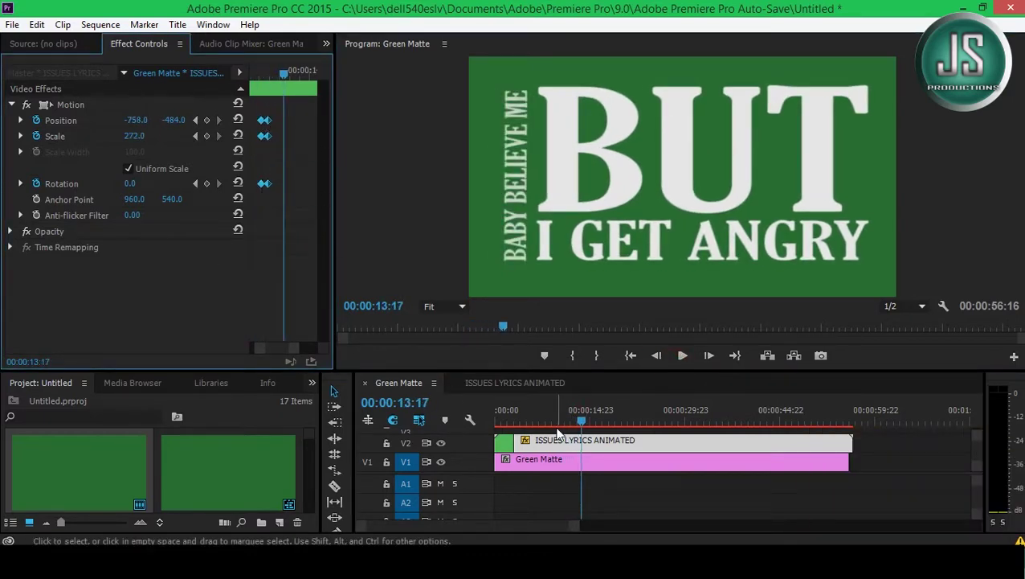
# - Replay from about 10:22, then drag Position X to about 1008 so BUT I GET ANGRY exits right
pyautogui.click(559, 422)
pyautogui.click(682, 356)
pyautogui.click(683, 355)
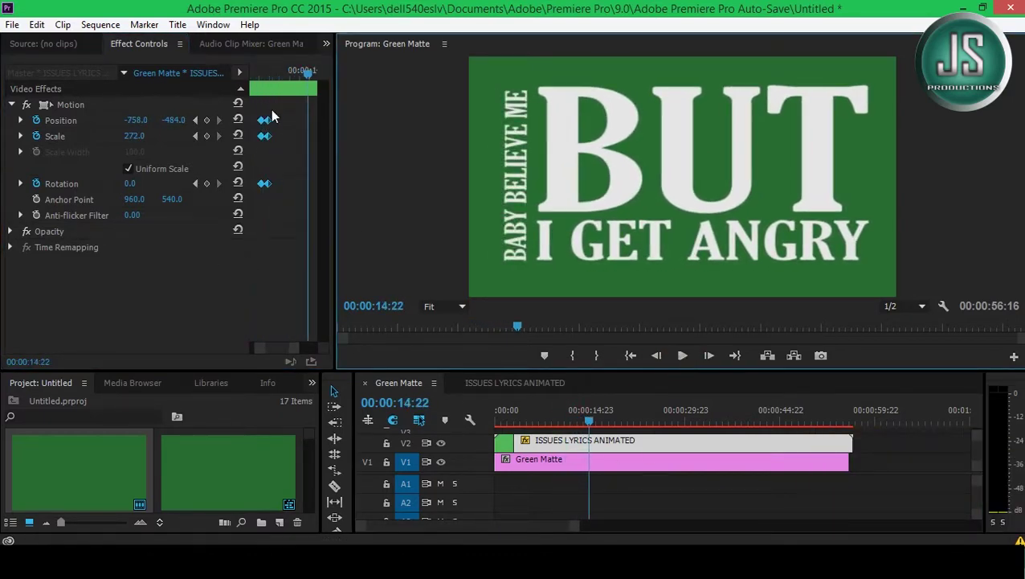
pyautogui.click(194, 120)
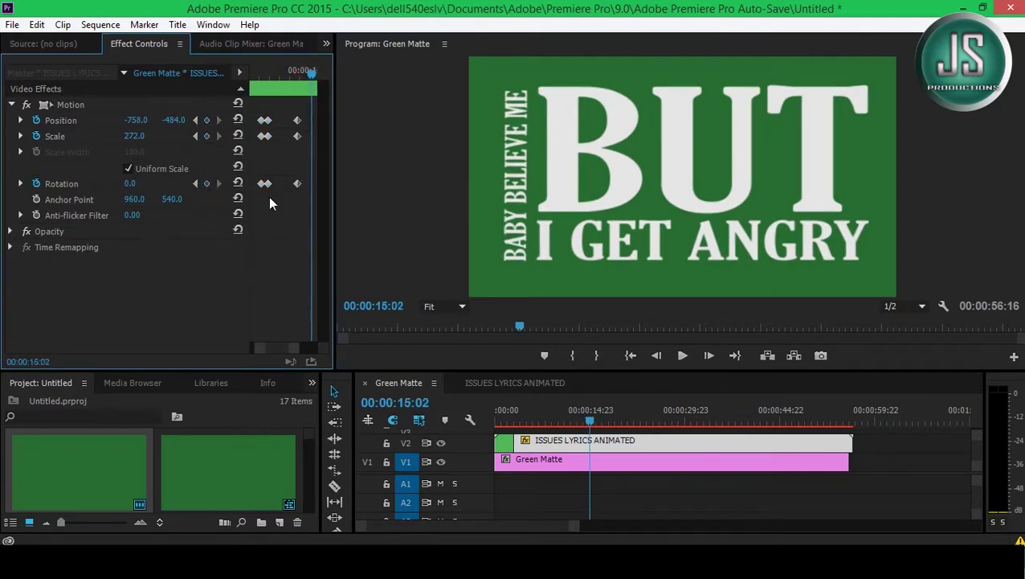
pyautogui.moveTo(135, 120); pyautogui.dragTo(242, 120)
# - Move I CAN LOVE YOU on V3 to the playhead and shorten I CAN LEAVE YOU on V4
pyautogui.click(515, 382)
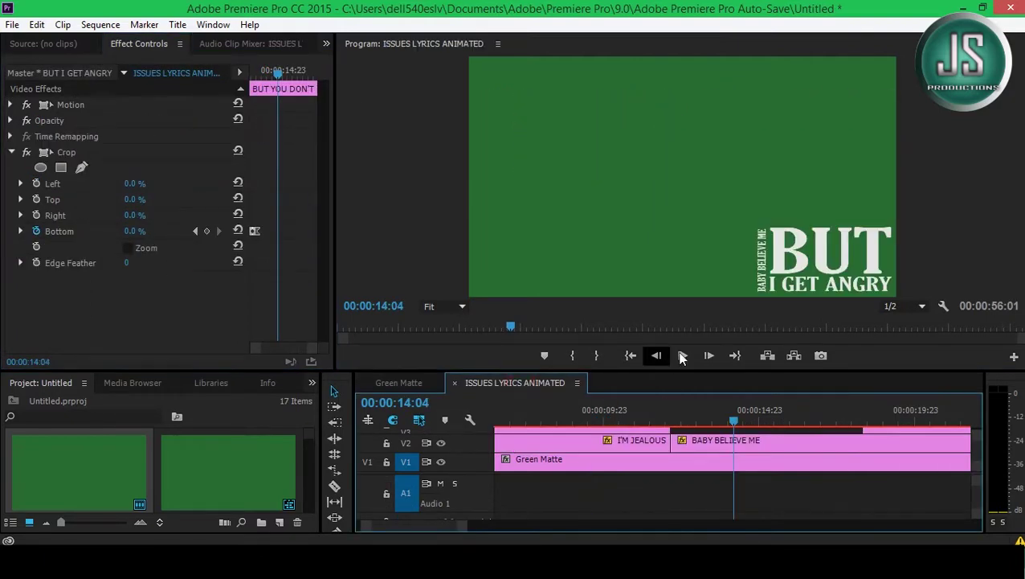
pyautogui.moveTo(892, 289); pyautogui.dragTo(763, 289)
pyautogui.moveTo(462, 526); pyautogui.dragTo(546, 527)
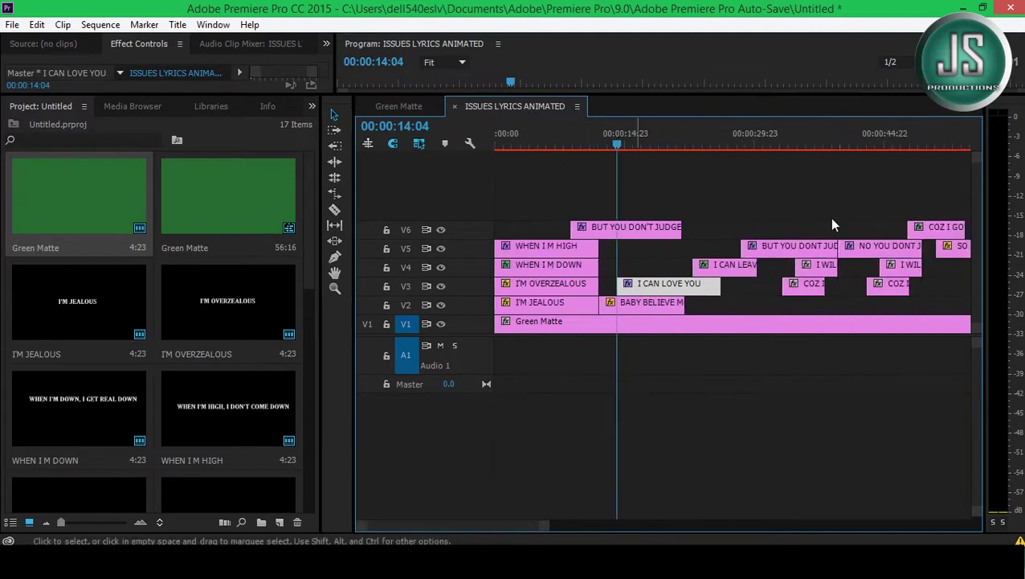
pyautogui.moveTo(756, 270); pyautogui.dragTo(701, 270)
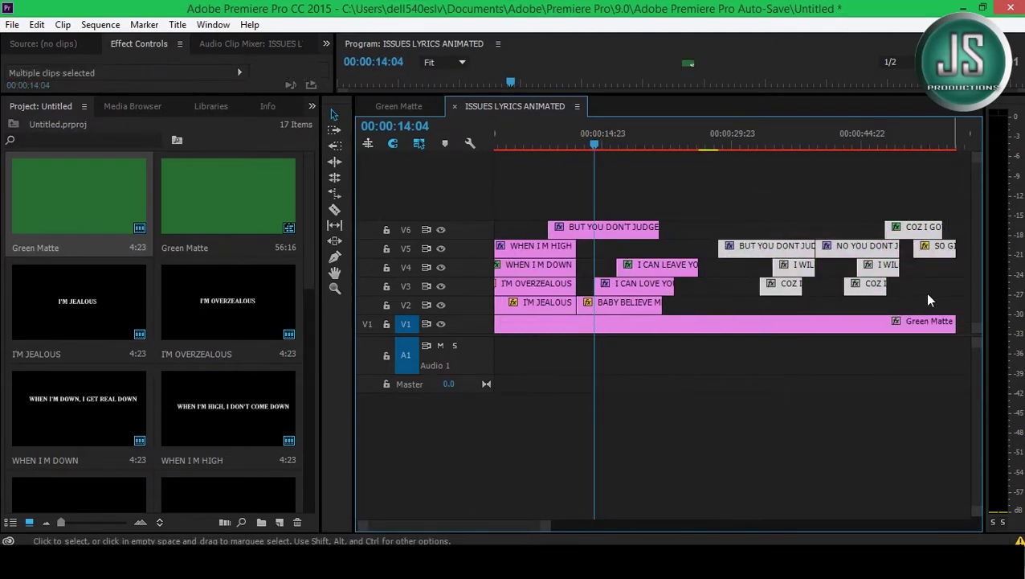
# - Preview frames around 14:04 in Green Matte, then move I CAN LEAVE YOU later on V4
pyautogui.click(395, 110)
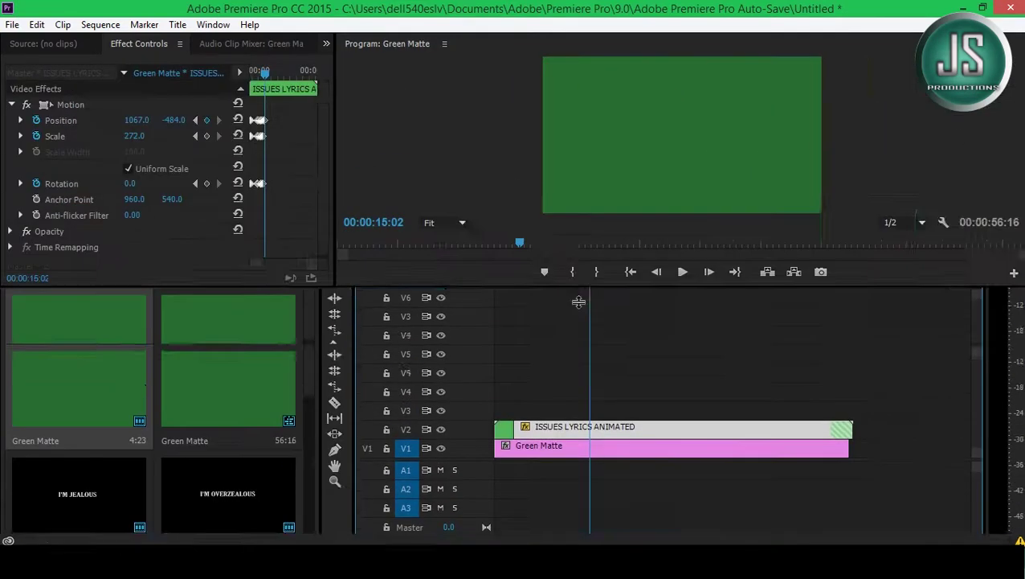
pyautogui.moveTo(572, 389); pyautogui.dragTo(595, 390)
pyautogui.click(511, 351)
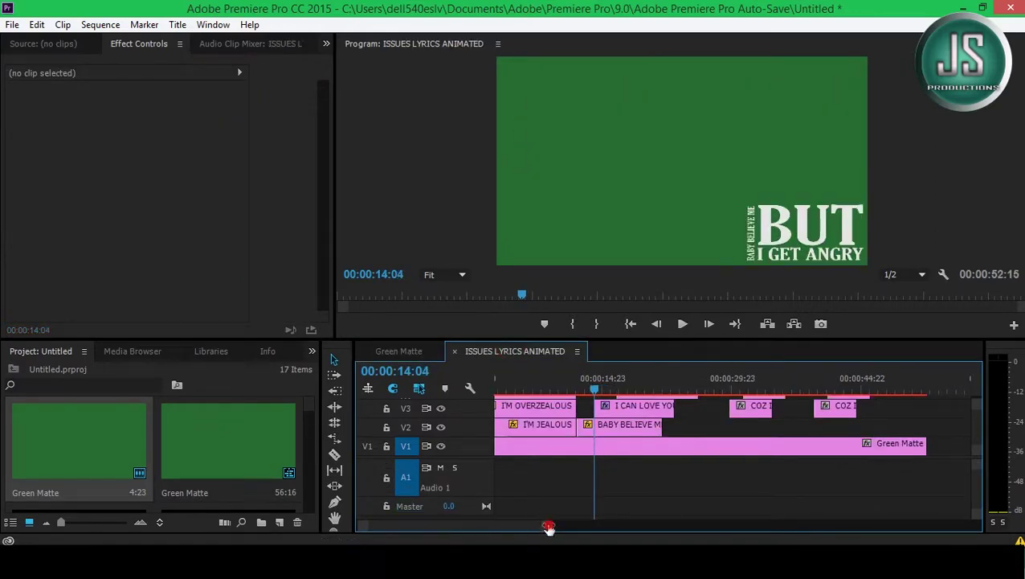
pyautogui.moveTo(663, 408); pyautogui.dragTo(801, 414)
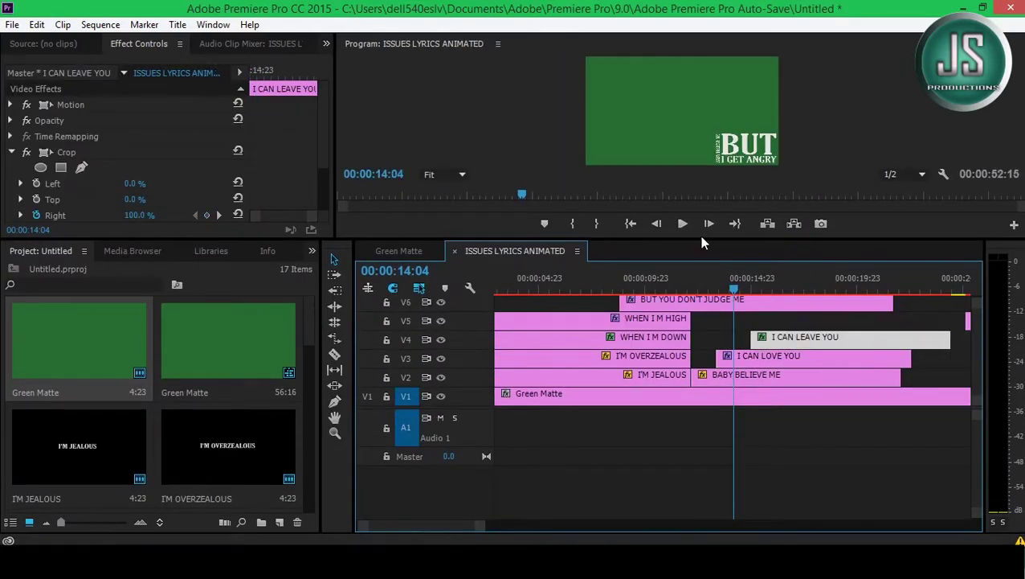
pyautogui.moveTo(591, 239); pyautogui.dragTo(412, 448)
pyautogui.click(402, 454)
pyautogui.moveTo(591, 448); pyautogui.dragTo(591, 383)
pyautogui.click(683, 366)
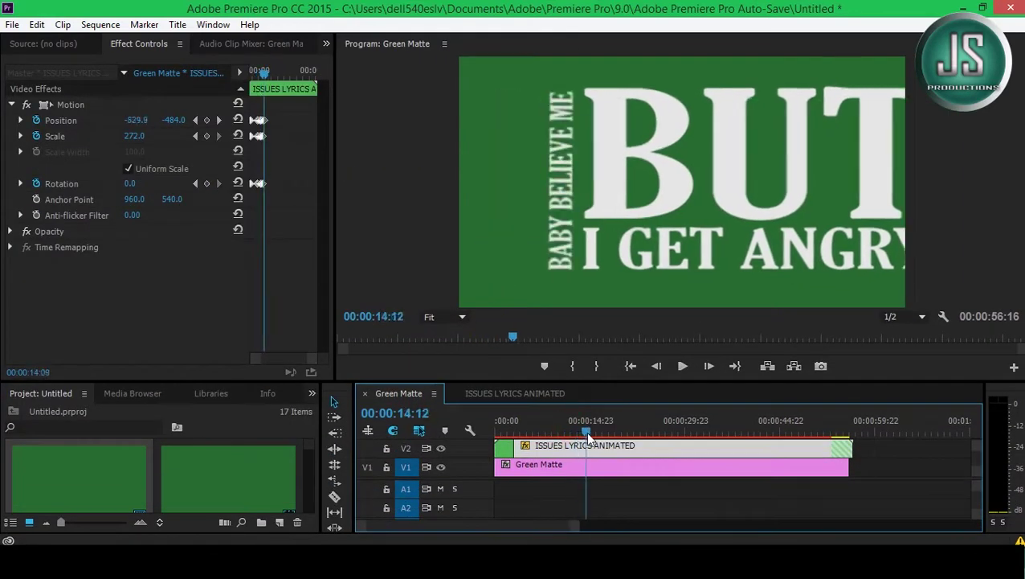
pyautogui.click(682, 366)
pyautogui.moveTo(316, 363); pyautogui.dragTo(283, 358)
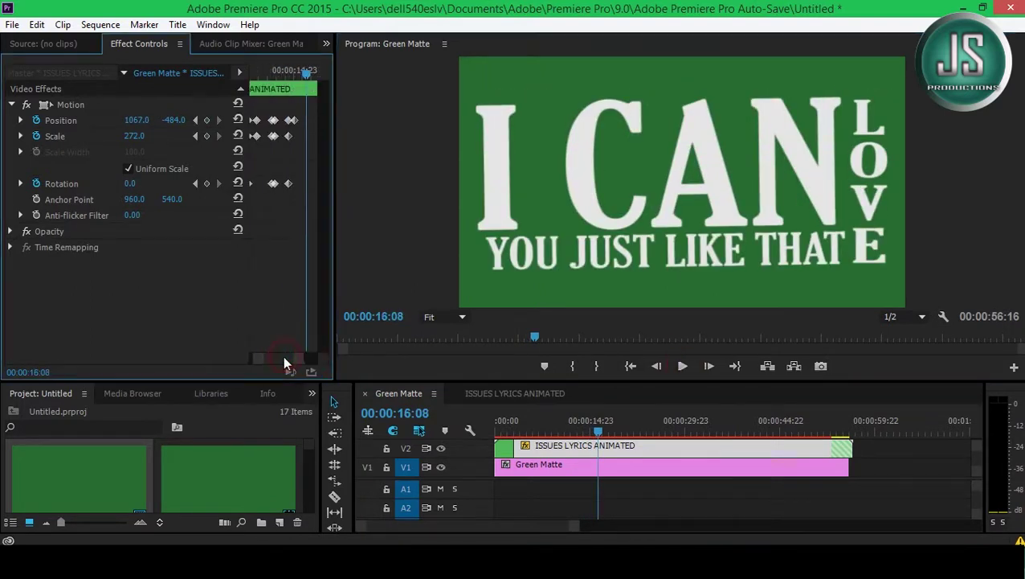
pyautogui.click(462, 337)
pyautogui.click(683, 366)
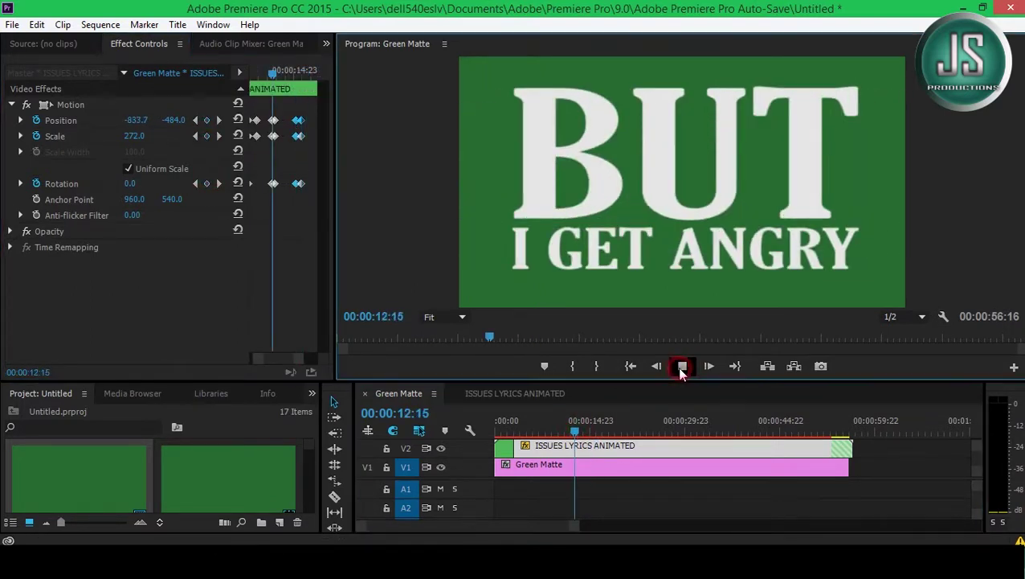
pyautogui.click(296, 185)
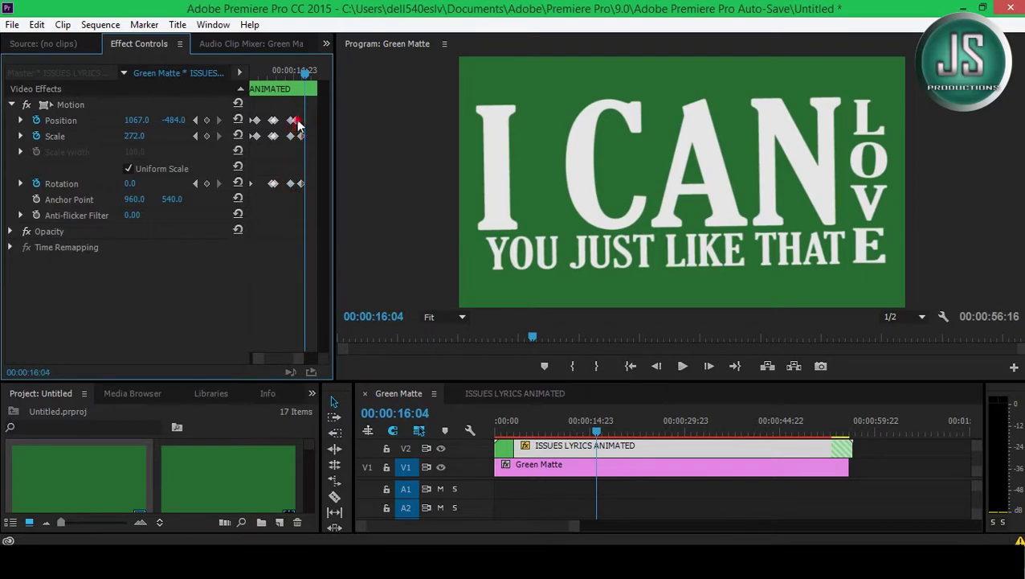
pyautogui.click(502, 338)
pyautogui.click(682, 366)
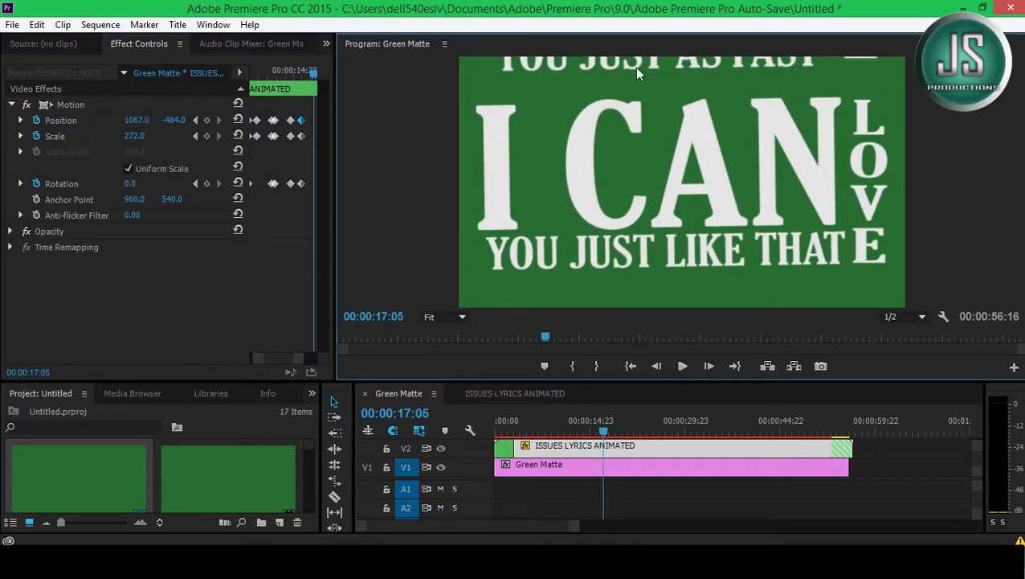
pyautogui.click(507, 394)
pyautogui.click(782, 370)
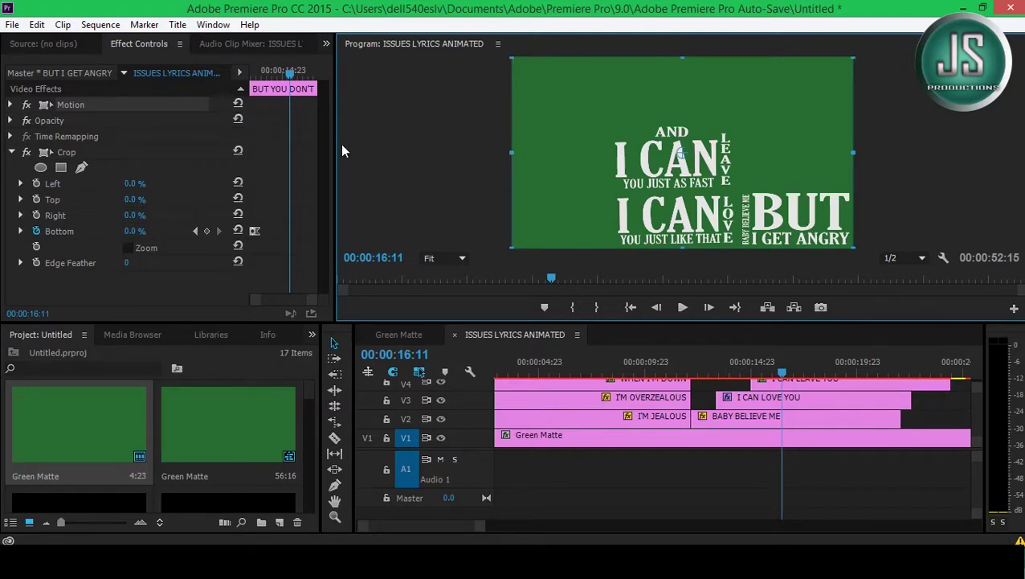
# - Tilt the I CAN LOVE YOU lyric clip by setting its Rotation to 1.0°
pyautogui.click(9, 105)
pyautogui.click(820, 400)
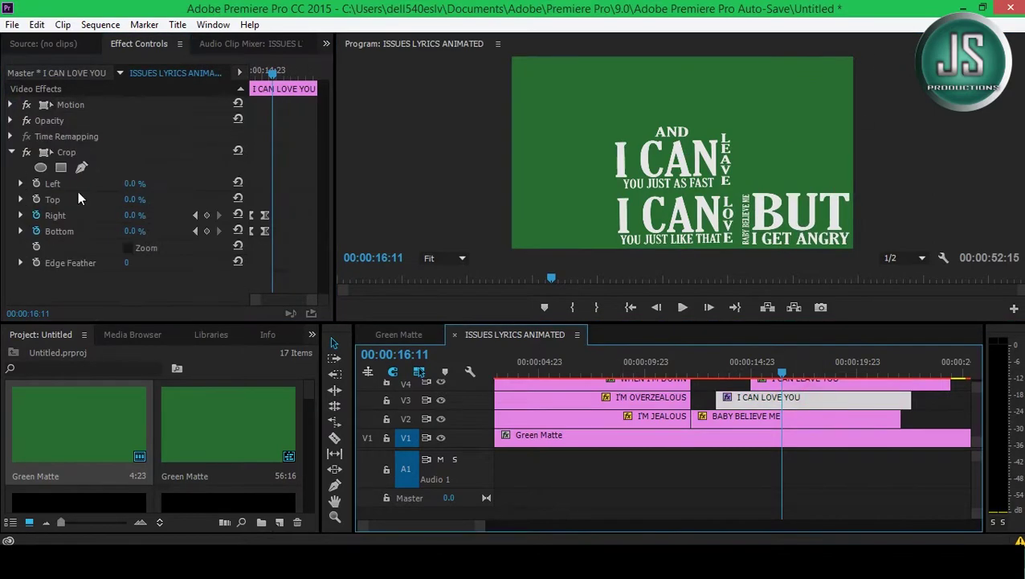
pyautogui.click(9, 104)
pyautogui.moveTo(132, 183); pyautogui.dragTo(153, 183)
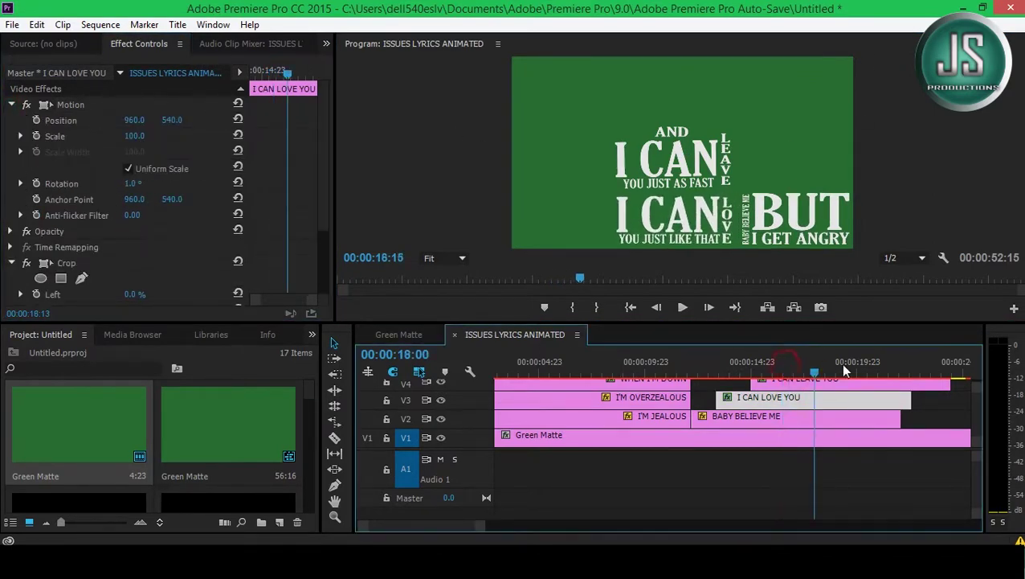
pyautogui.click(911, 374)
pyautogui.click(865, 397)
# - Zoom the timeline out and return to the Green Matte sequence at 18:13
pyautogui.press('-')
pyautogui.press('-')
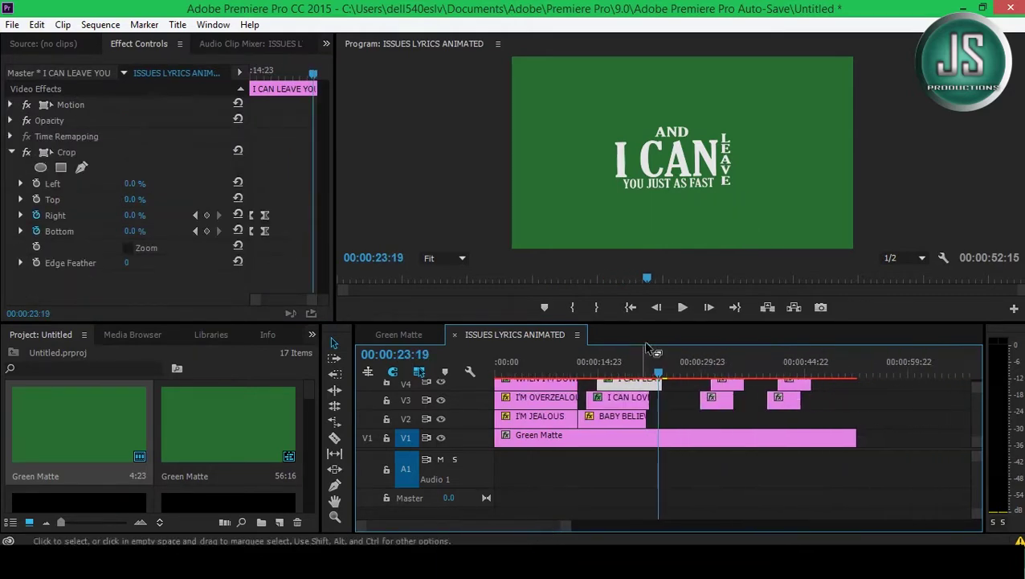
pyautogui.press('-')
pyautogui.click(626, 315)
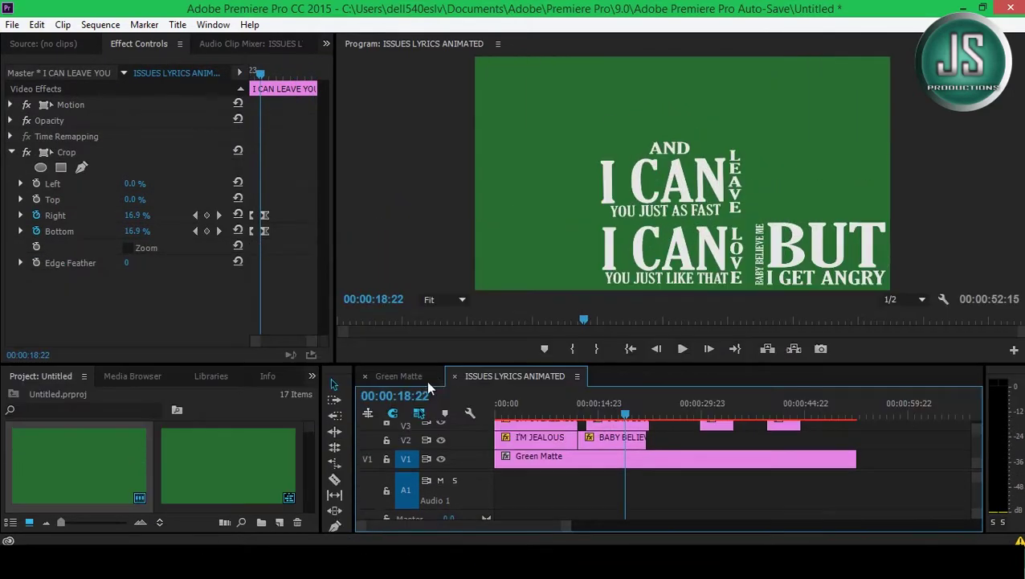
pyautogui.click(399, 375)
pyautogui.click(550, 404)
pyautogui.moveTo(557, 409); pyautogui.dragTo(605, 415)
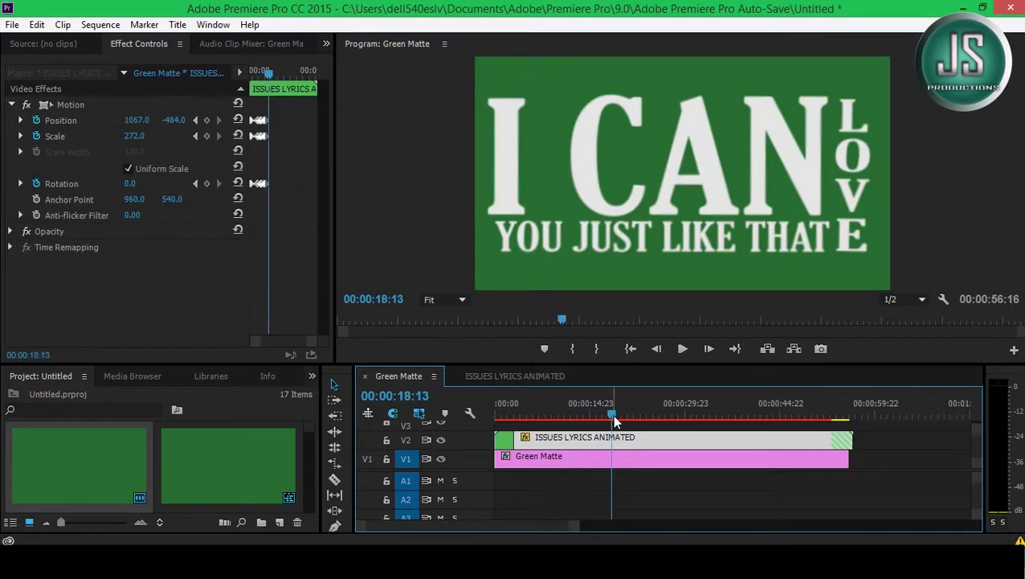
# - Add Position, Scale and Rotation keyframes that pan the zoom down to I CAN LEAVE
pyautogui.moveTo(261, 341); pyautogui.dragTo(297, 347)
pyautogui.click(196, 136)
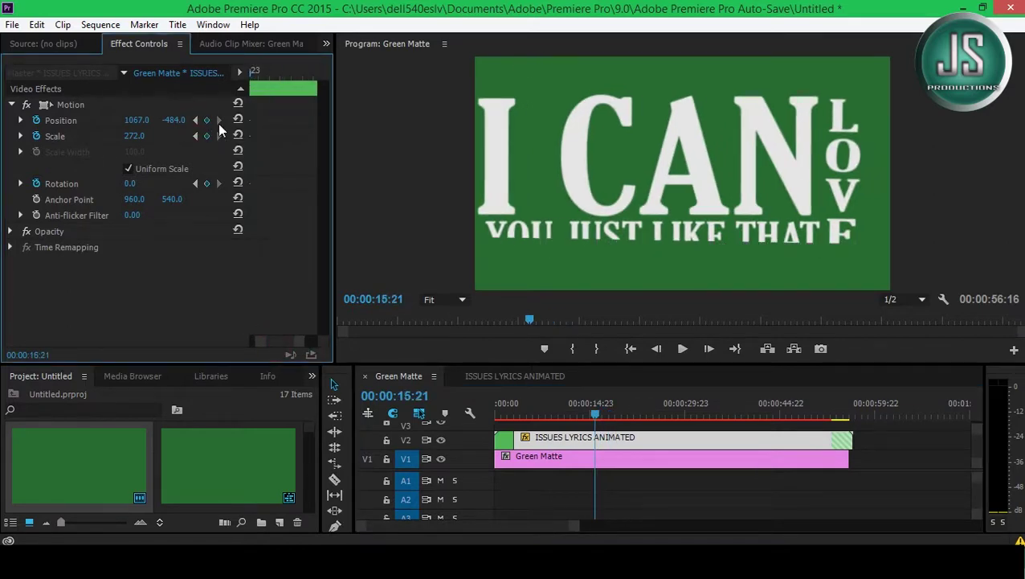
pyautogui.click(682, 348)
pyautogui.click(207, 183)
pyautogui.moveTo(172, 119); pyautogui.dragTo(209, 120)
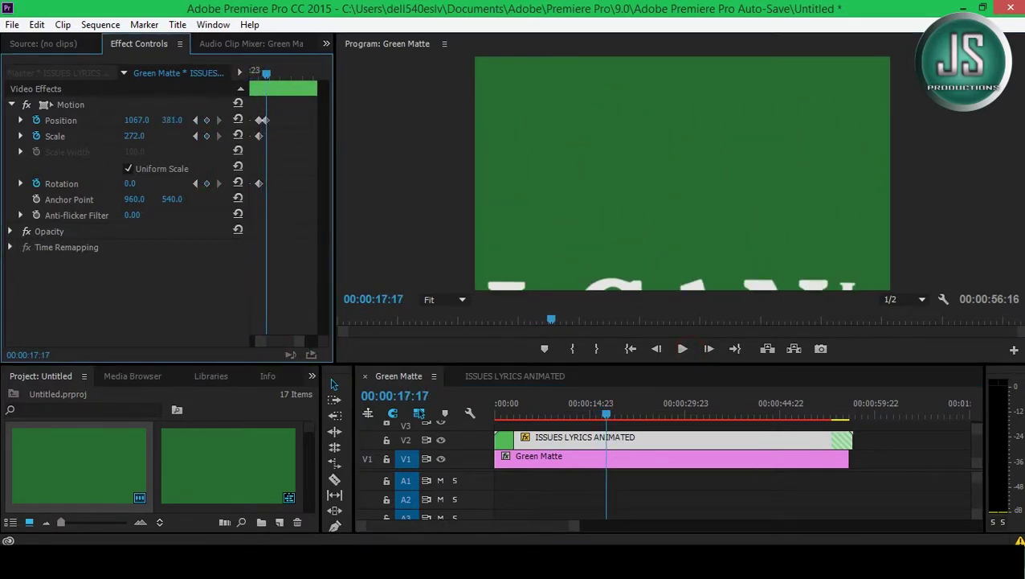
pyautogui.click(684, 349)
pyautogui.click(684, 349)
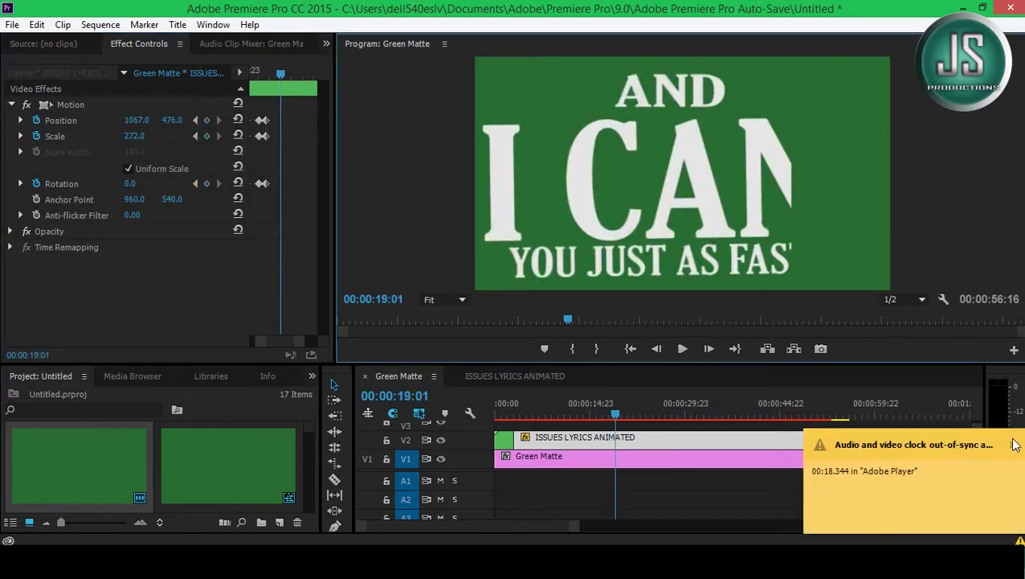
pyautogui.moveTo(305, 221); pyautogui.dragTo(252, 102)
pyautogui.click(683, 348)
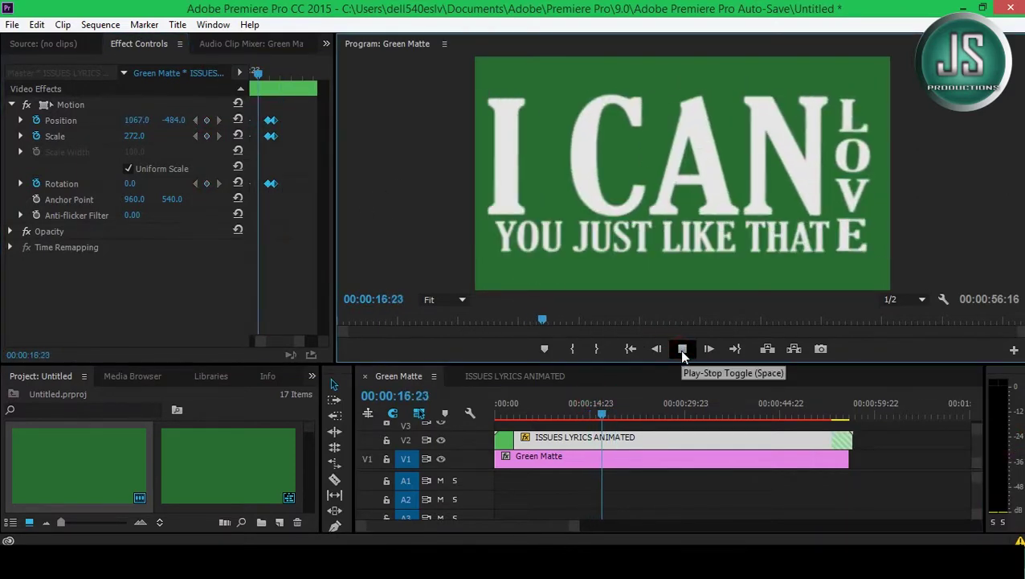
pyautogui.click(682, 348)
# - Push the later lyric clips in ISSUES LYRICS ANIMATED later, then preview Green Matte
pyautogui.click(514, 375)
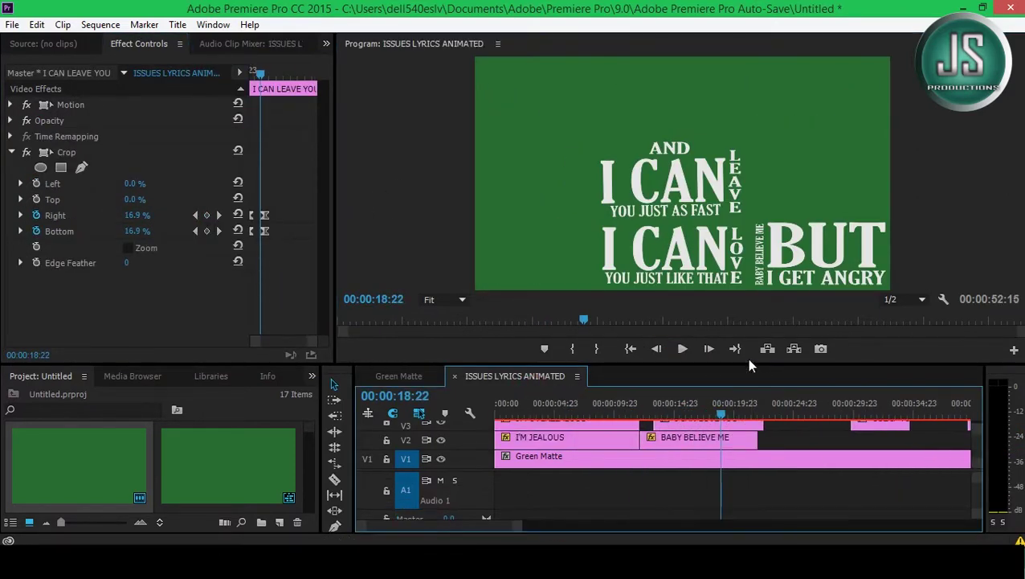
pyautogui.moveTo(667, 366); pyautogui.dragTo(667, 264)
pyautogui.moveTo(638, 316); pyautogui.dragTo(762, 400)
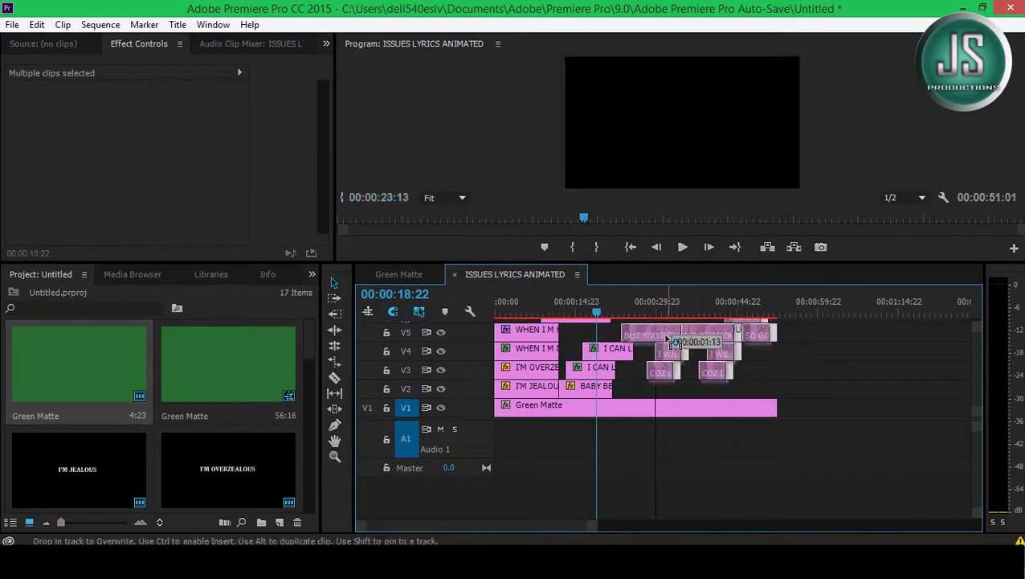
pyautogui.moveTo(625, 266); pyautogui.dragTo(626, 363)
pyautogui.click(399, 372)
pyautogui.click(682, 379)
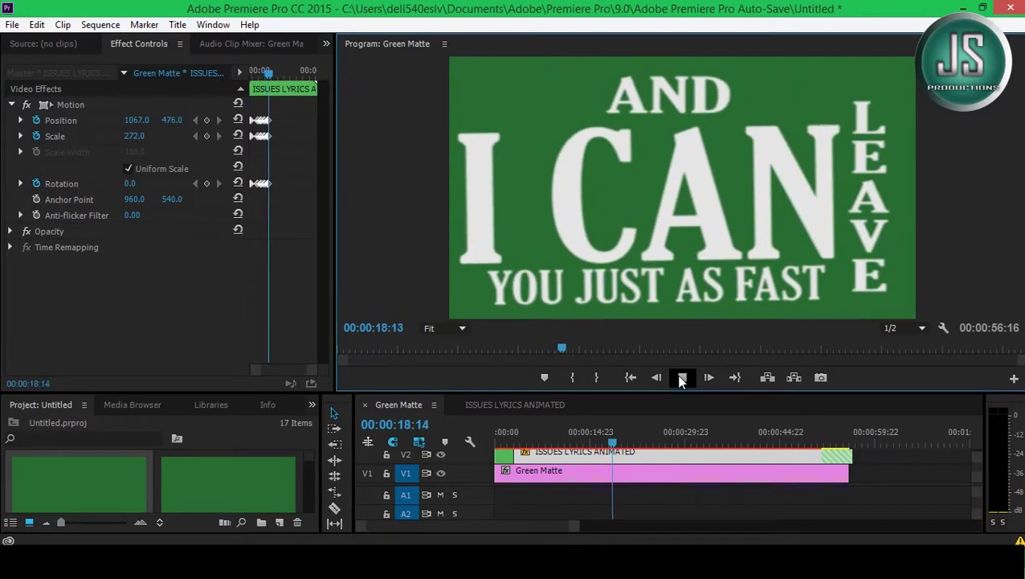
pyautogui.click(682, 378)
# - Shorten the I CAN lyric clip on V4 in the lyrics sequence
pyautogui.click(514, 404)
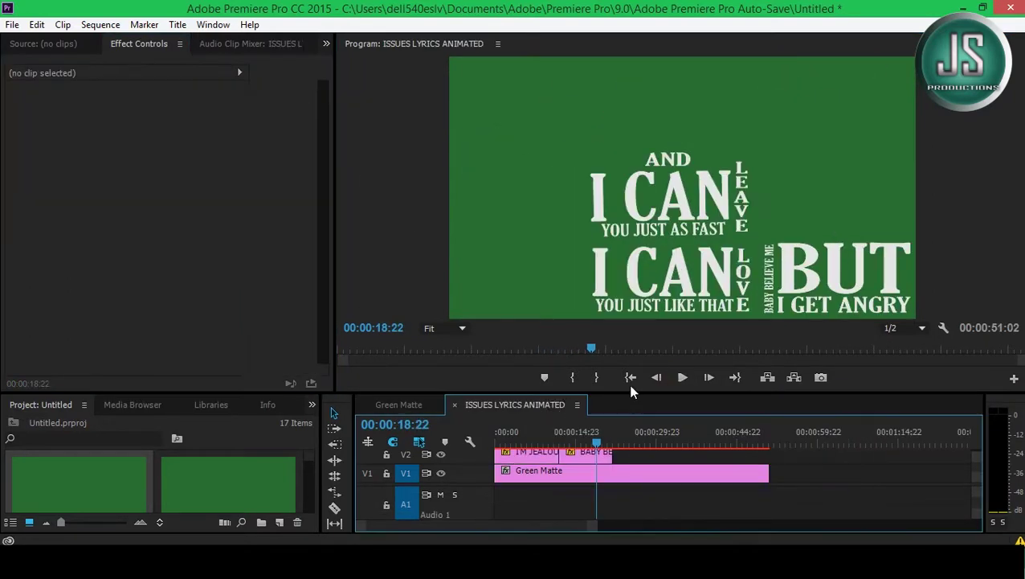
pyautogui.moveTo(628, 393); pyautogui.dragTo(639, 277)
pyautogui.moveTo(632, 347); pyautogui.dragTo(615, 349)
pyautogui.moveTo(639, 256); pyautogui.dragTo(639, 400)
# - Preview the Green Matte pan transitions from 18:02, then return to the lyrics sequence
pyautogui.click(399, 412)
pyautogui.click(680, 386)
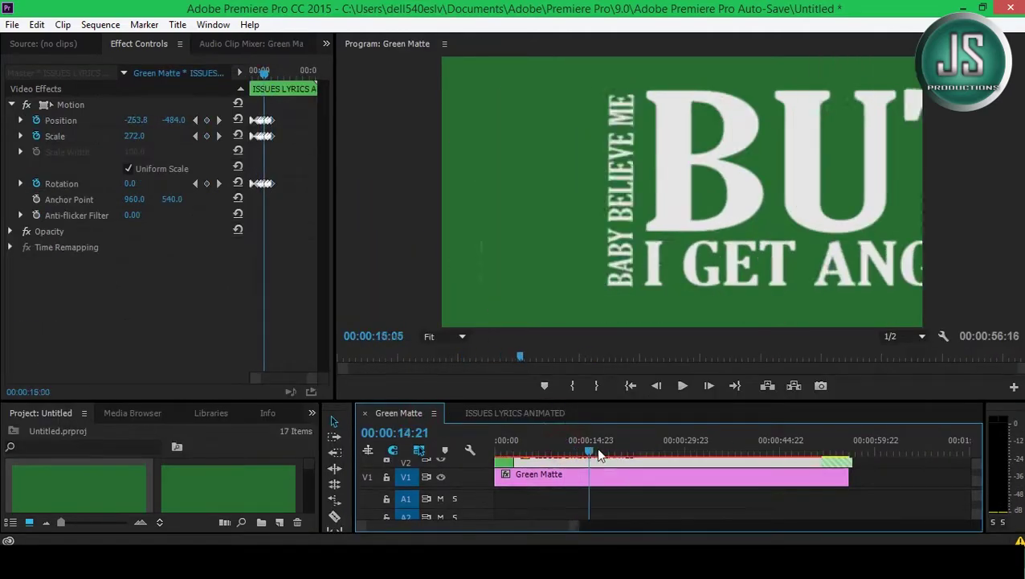
pyautogui.click(680, 387)
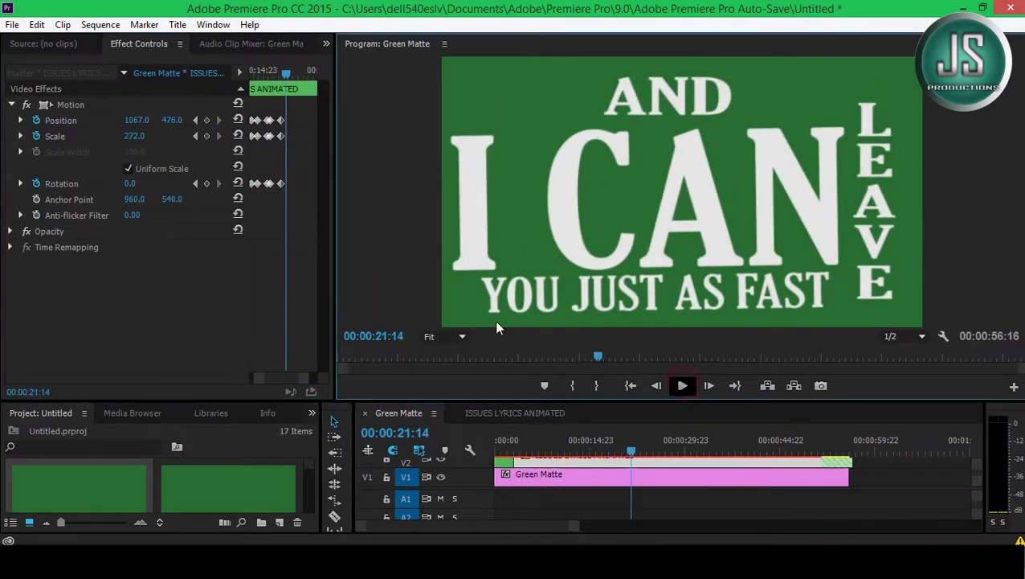
pyautogui.click(682, 385)
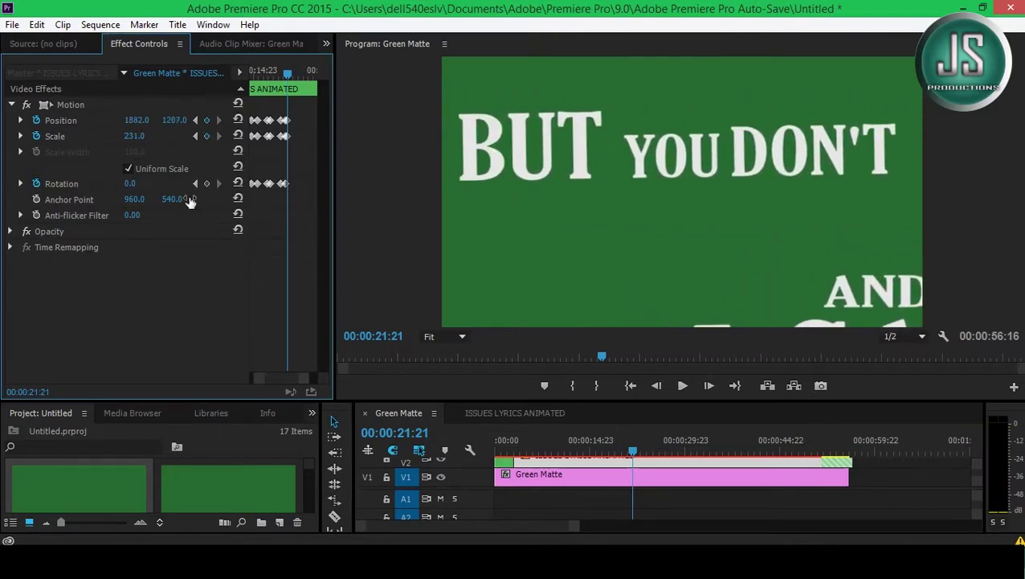
pyautogui.click(609, 441)
pyautogui.click(682, 385)
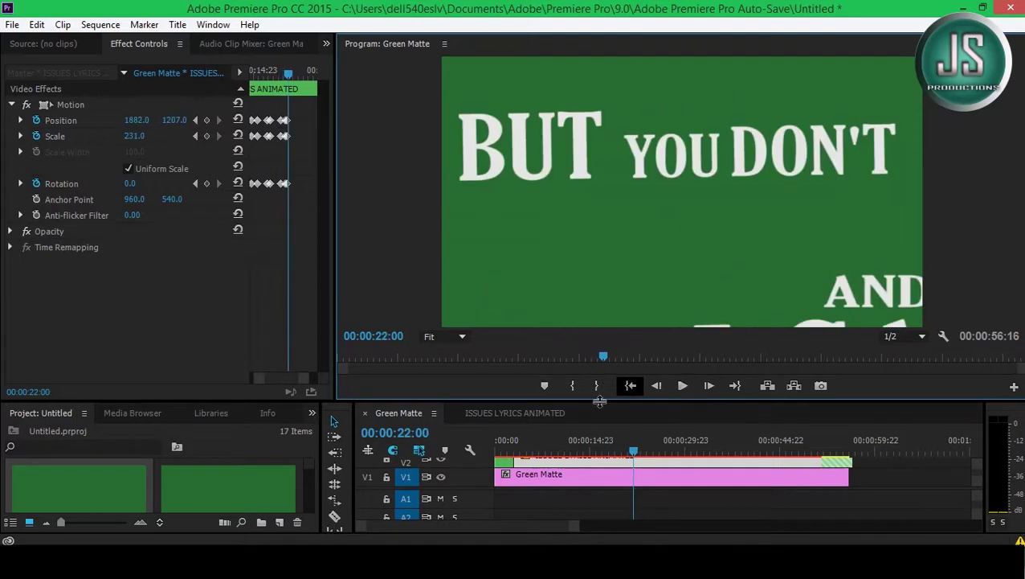
pyautogui.click(514, 412)
pyautogui.moveTo(636, 399); pyautogui.dragTo(637, 154)
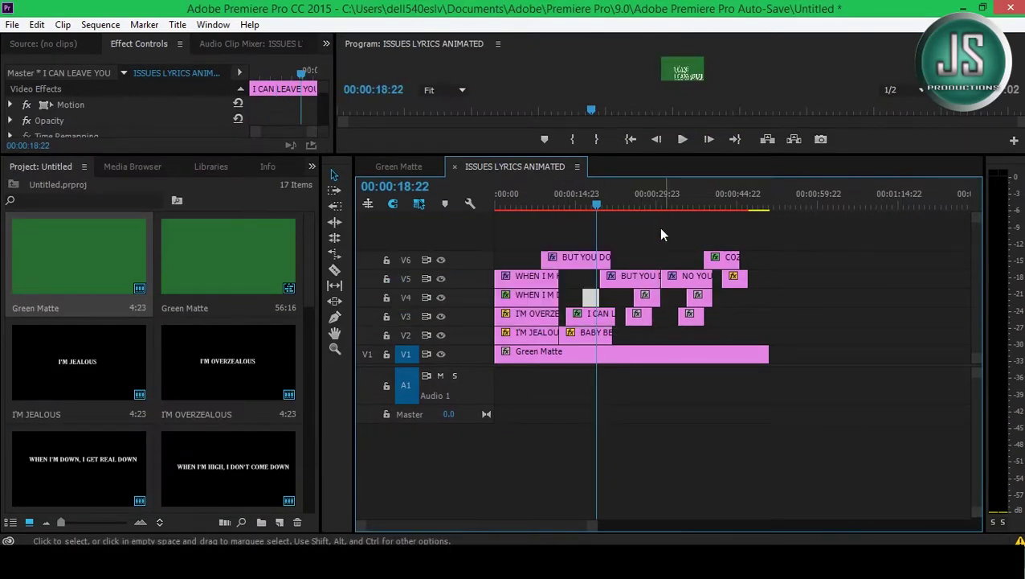
# - Delete the V6 BUT YOU DON'T clip and nudge the later lyric clips earlier
pyautogui.click(579, 257)
pyautogui.press('Delete')
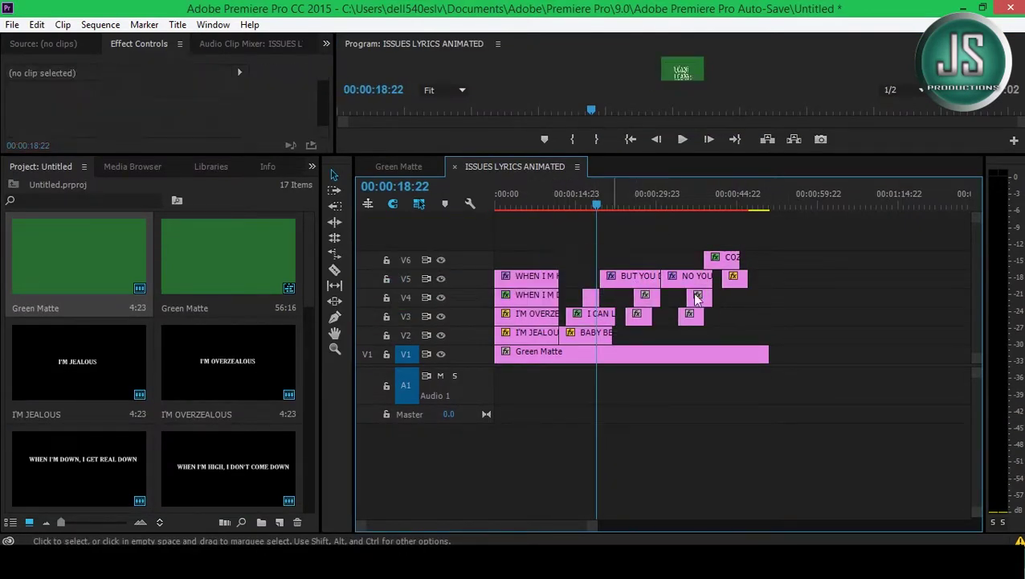
pyautogui.moveTo(738, 305); pyautogui.dragTo(599, 245)
pyautogui.moveTo(640, 273); pyautogui.dragTo(631, 273)
pyautogui.moveTo(636, 155); pyautogui.dragTo(636, 314)
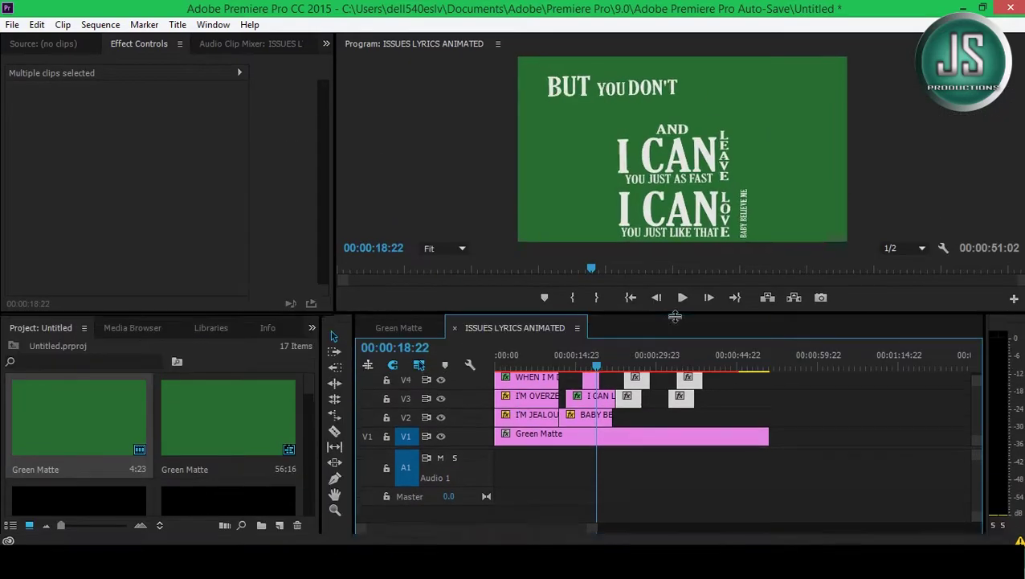
pyautogui.click(610, 366)
# - Preview the rearranged lyrics in Green Matte from about 20:09
pyautogui.click(399, 327)
pyautogui.moveTo(531, 365); pyautogui.dragTo(624, 365)
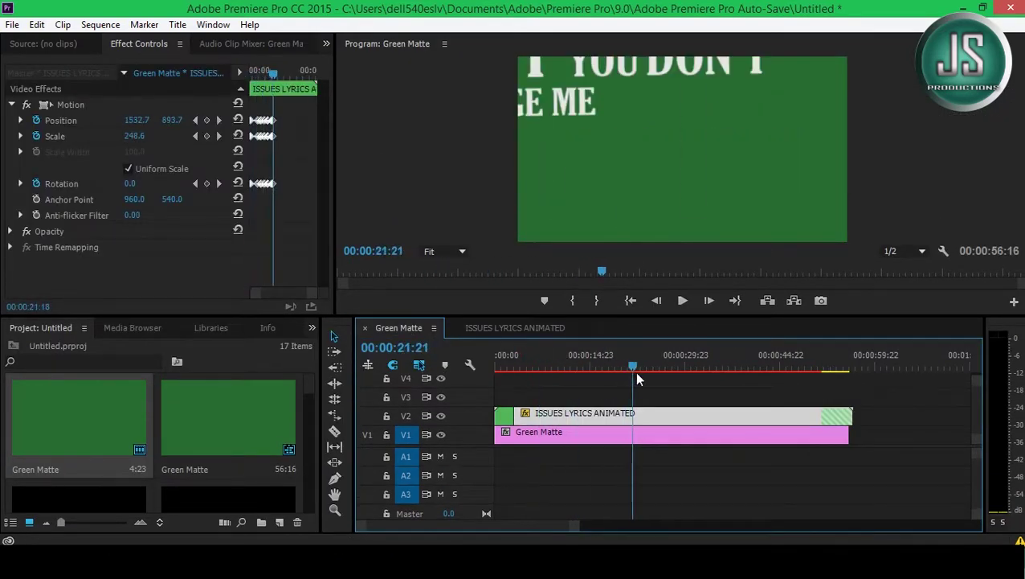
pyautogui.click(683, 301)
pyautogui.click(514, 327)
pyautogui.moveTo(610, 317); pyautogui.dragTo(610, 232)
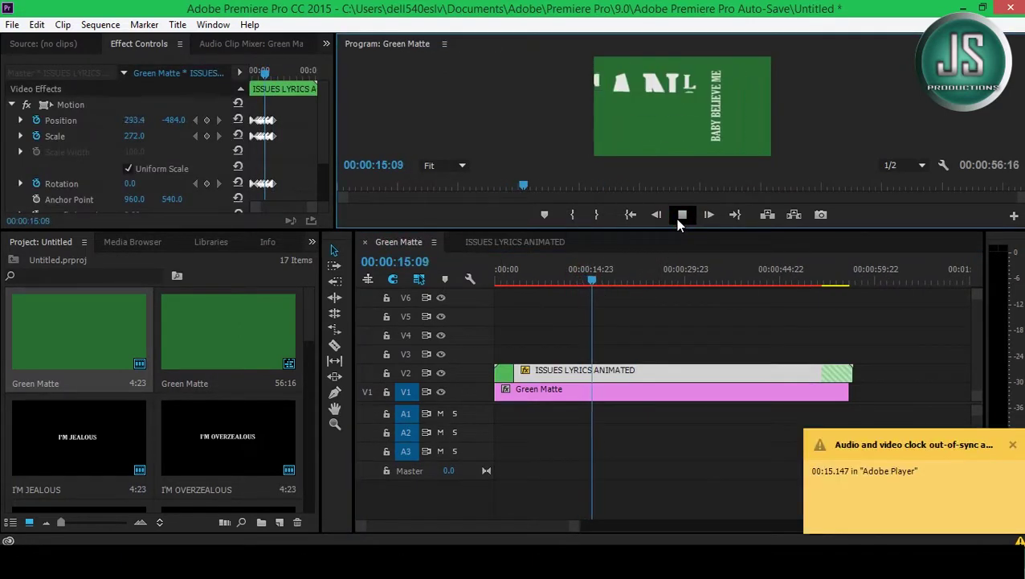
pyautogui.click(680, 215)
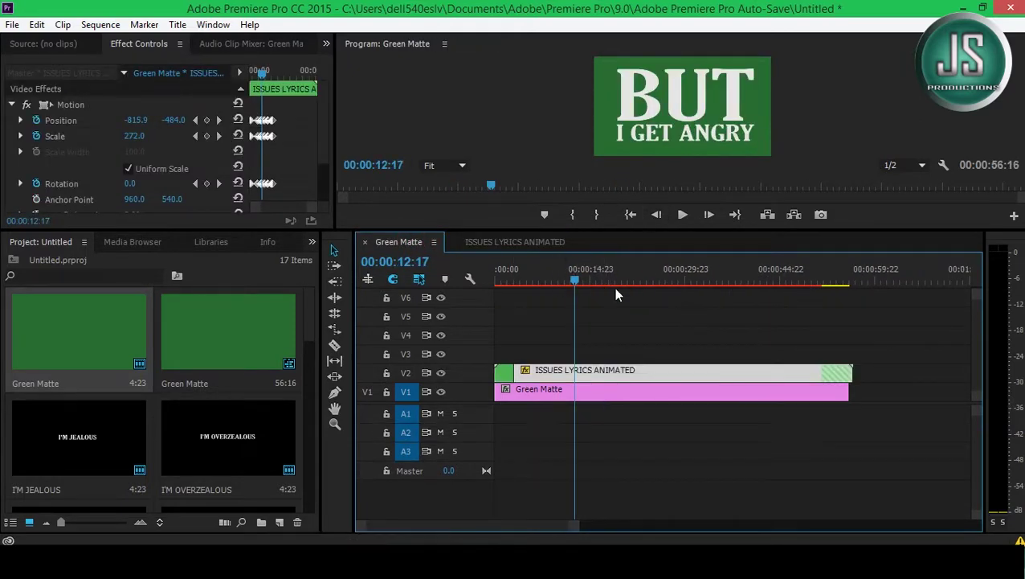
# - Add a Position keyframe at 23:03 framing BUT YOU DON'T JUDGE ME
pyautogui.moveTo(614, 287); pyautogui.dragTo(632, 296)
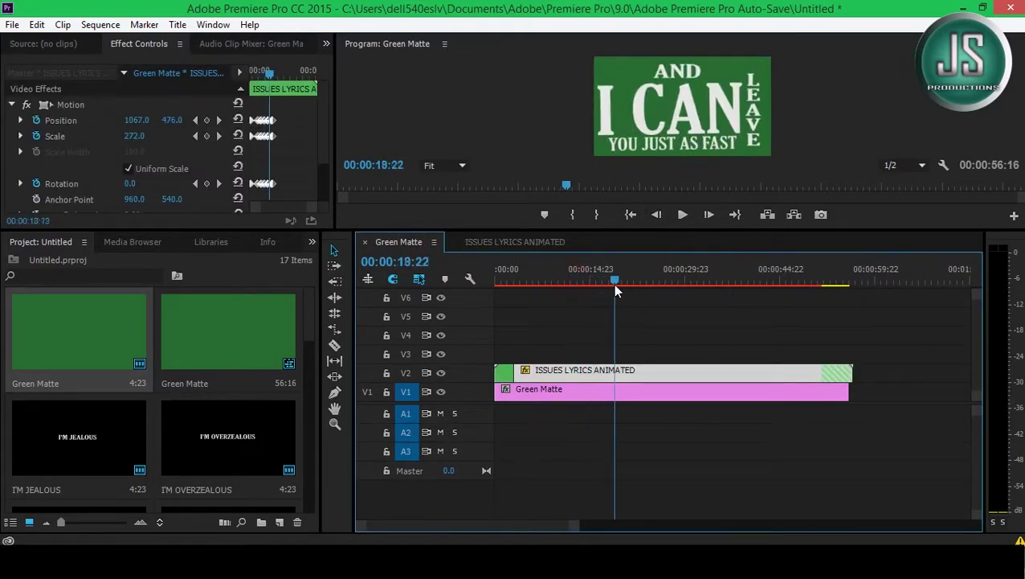
pyautogui.click(680, 215)
pyautogui.click(680, 215)
pyautogui.click(680, 215)
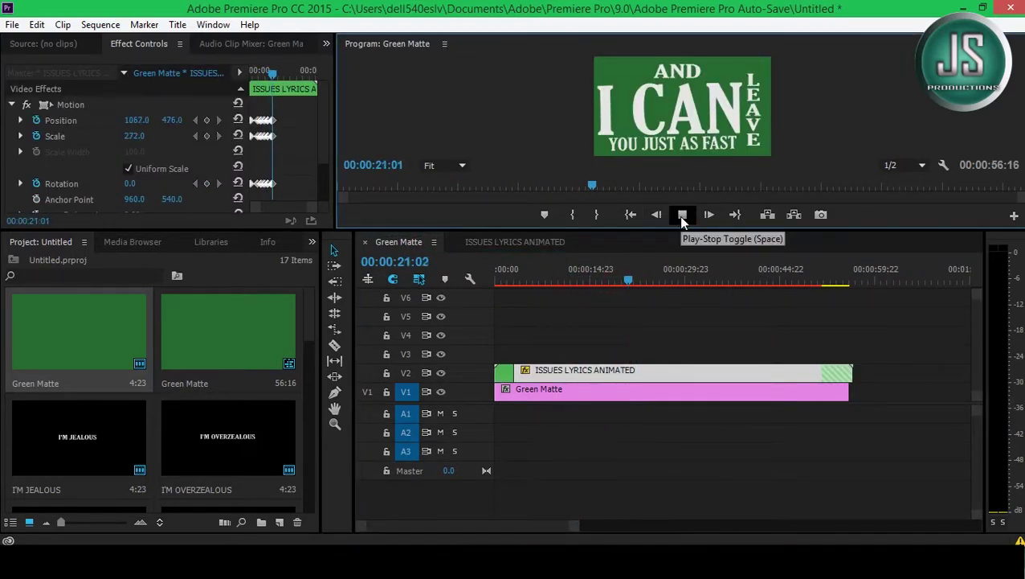
pyautogui.click(682, 216)
pyautogui.scroll(-1, 301, 128)
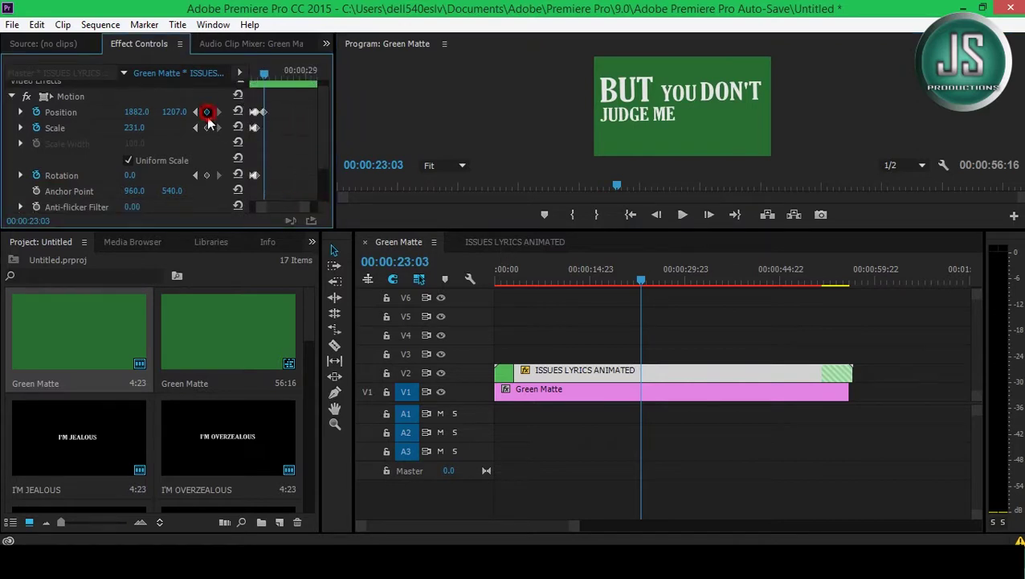
pyautogui.click(681, 216)
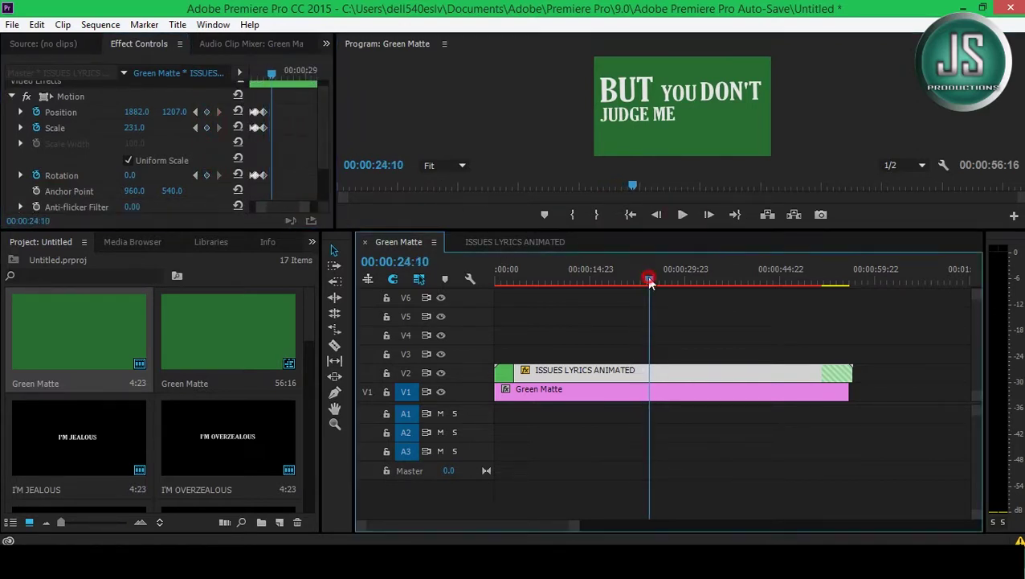
# - Split the nested lyrics clip at 21:21 with the Razor tool
pyautogui.moveTo(648, 279); pyautogui.dragTo(634, 279)
pyautogui.press('c')
pyautogui.click(637, 371)
# - Cut a short piece out of the nested lyrics clip and disable it
pyautogui.click(634, 387)
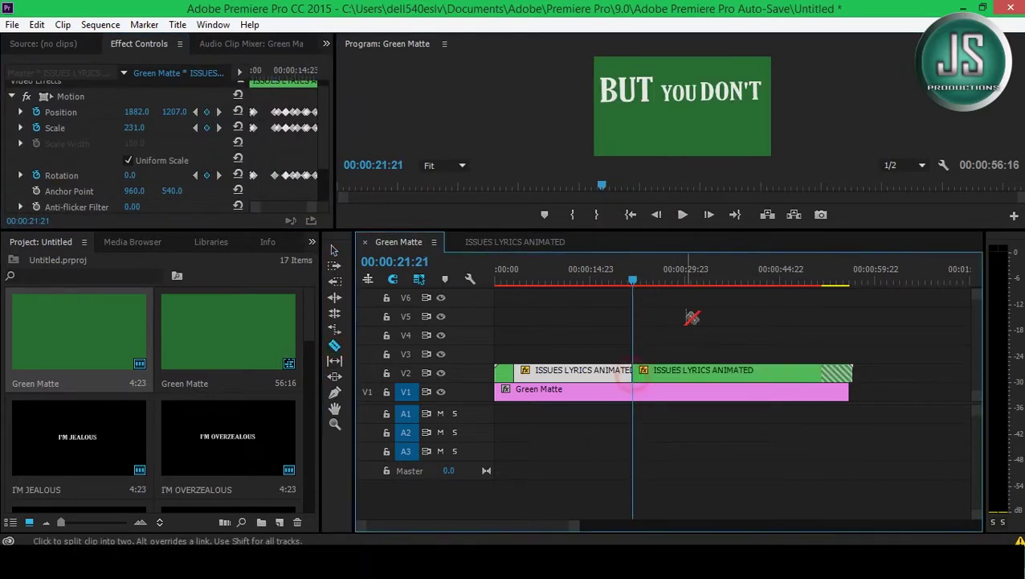
pyautogui.click(657, 372)
pyautogui.press('v')
pyautogui.rightClick(639, 371)
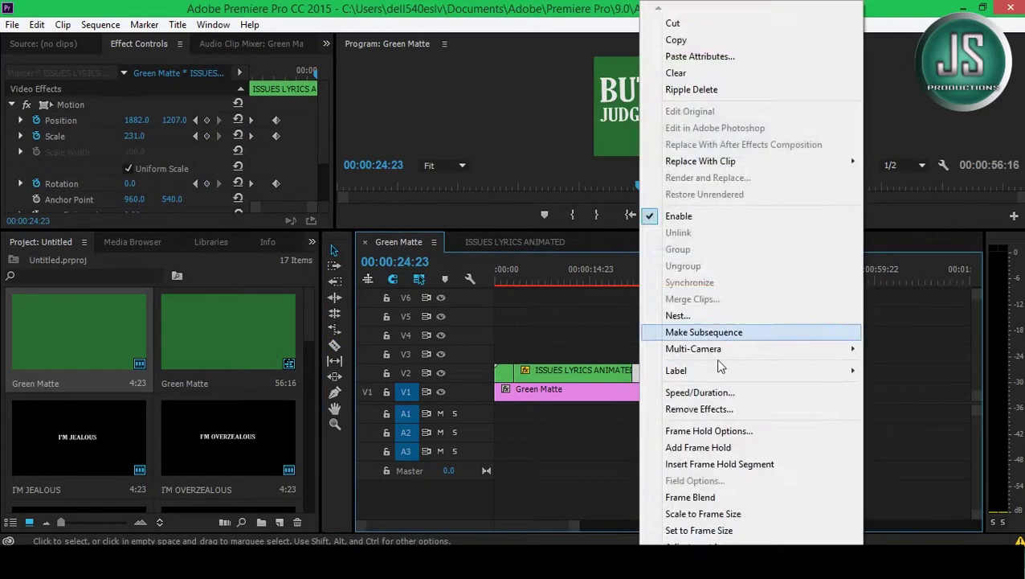
pyautogui.click(683, 221)
pyautogui.press('Up')
pyautogui.click(681, 217)
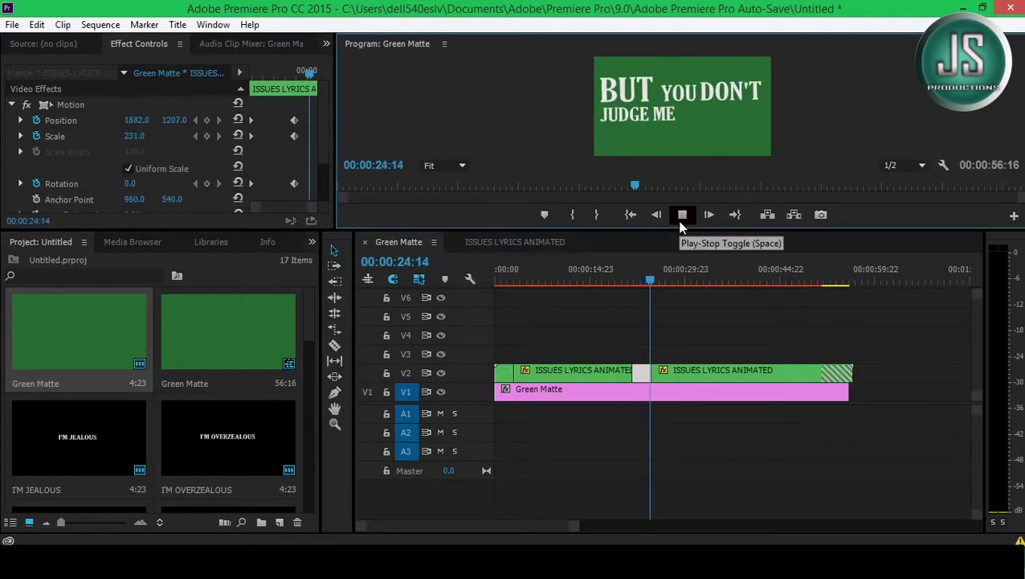
pyautogui.click(655, 281)
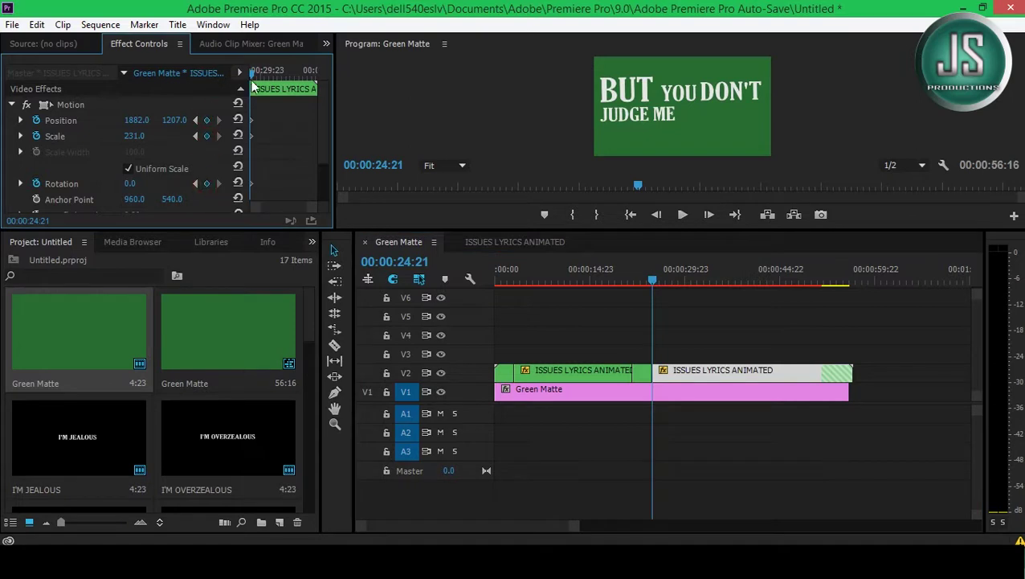
# - Shift the Position and Scale keyframes earlier and preview the zoom timing
pyautogui.click(218, 119)
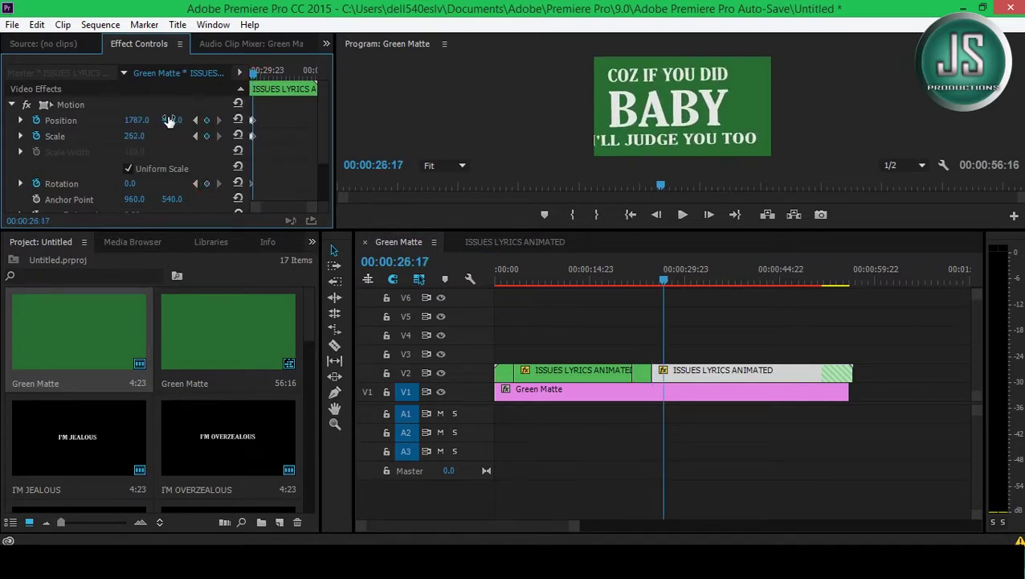
pyautogui.click(649, 281)
pyautogui.click(675, 222)
pyautogui.click(675, 222)
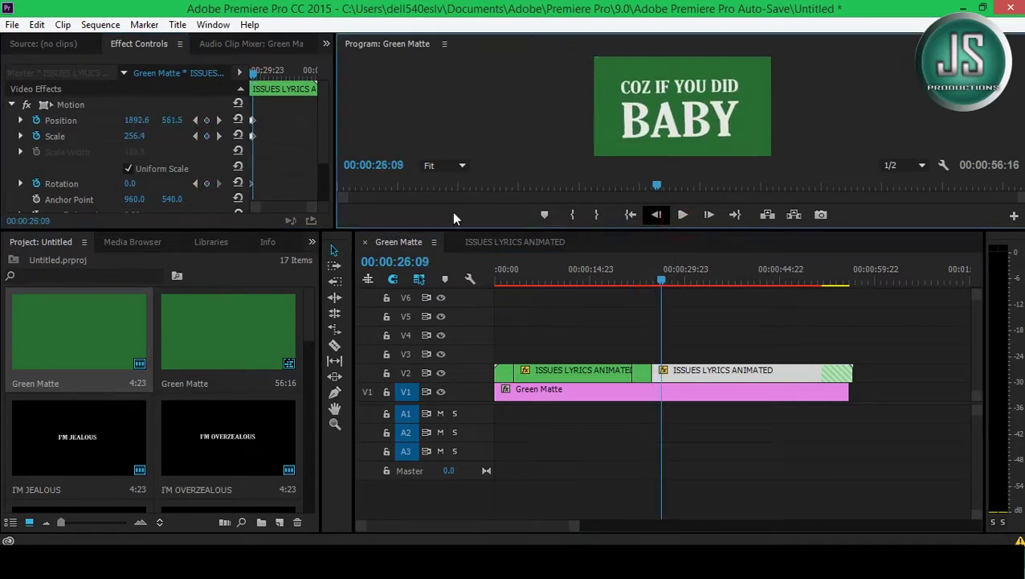
pyautogui.moveTo(270, 138); pyautogui.dragTo(262, 139)
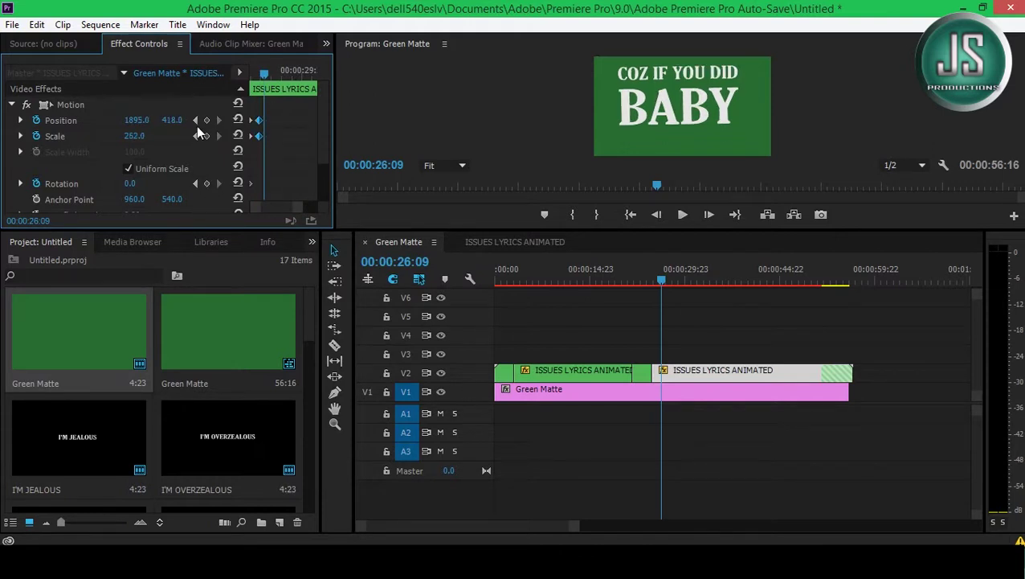
pyautogui.click(651, 280)
pyautogui.click(683, 215)
pyautogui.click(273, 215)
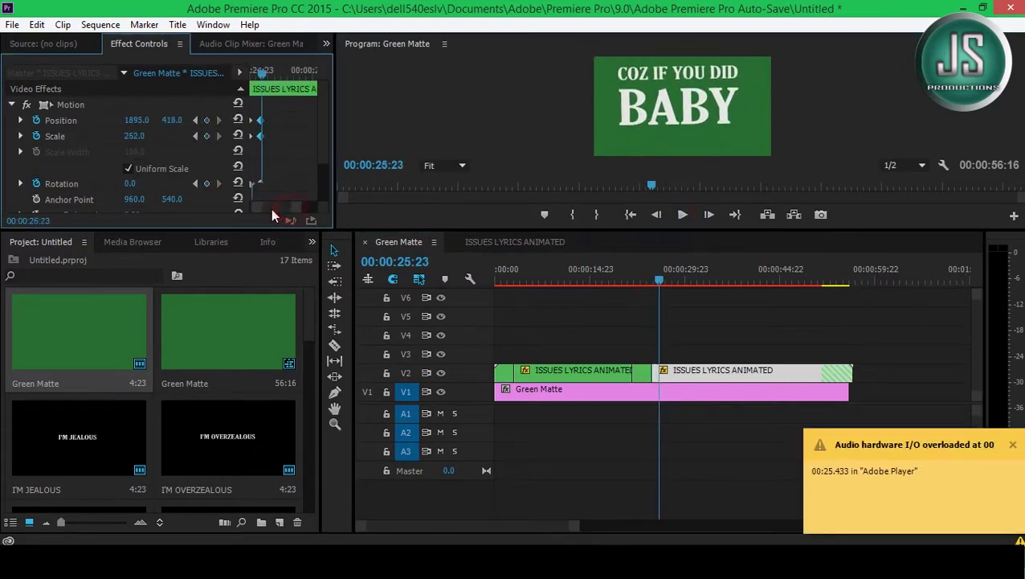
pyautogui.moveTo(273, 215); pyautogui.dragTo(290, 216)
pyautogui.click(683, 215)
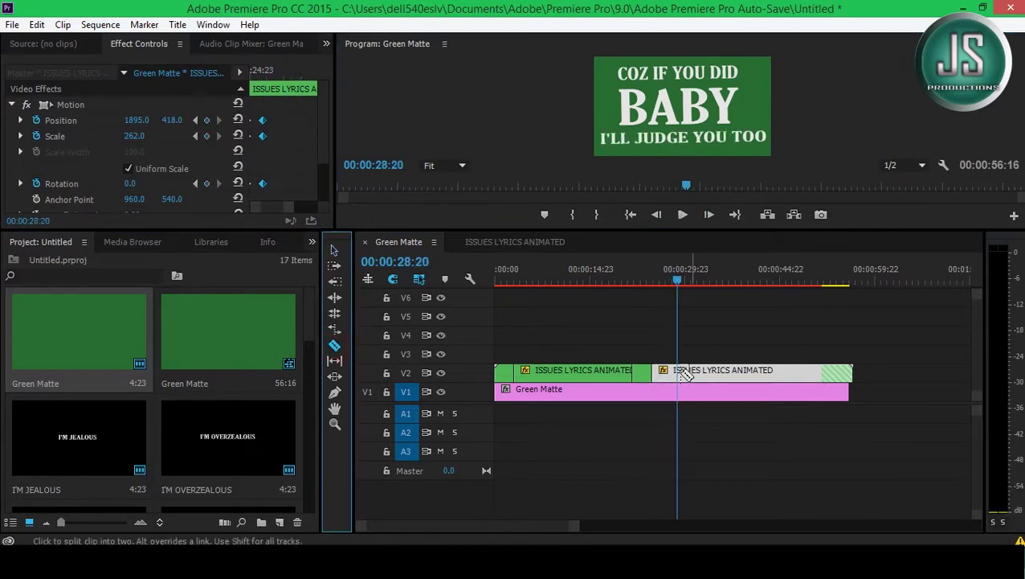
pyautogui.click(680, 279)
# - Inspect the opacity keyframes on the COZ IF YOU DID and I WILL JDGE YOU TOO clips
pyautogui.click(503, 241)
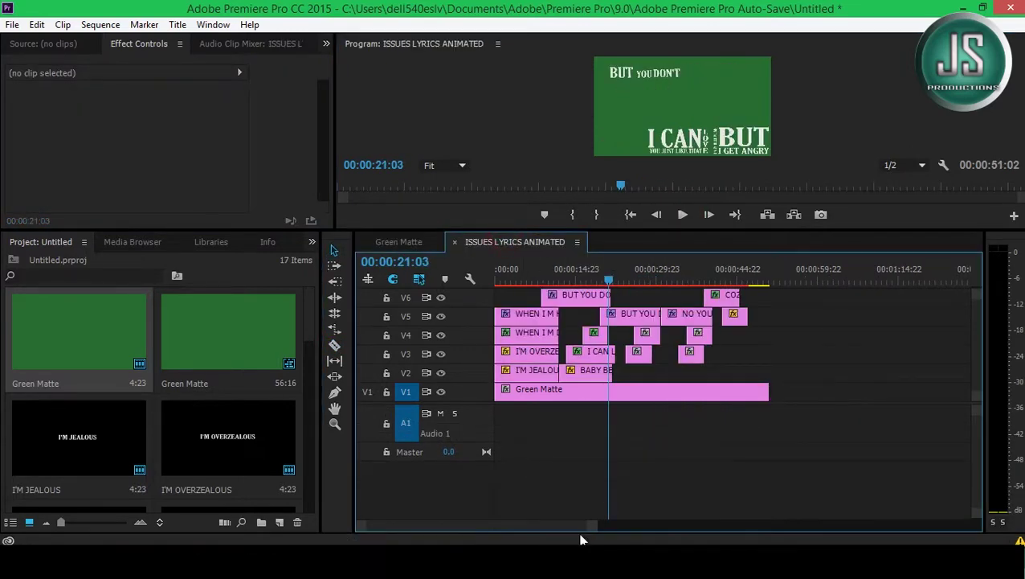
pyautogui.click(856, 332)
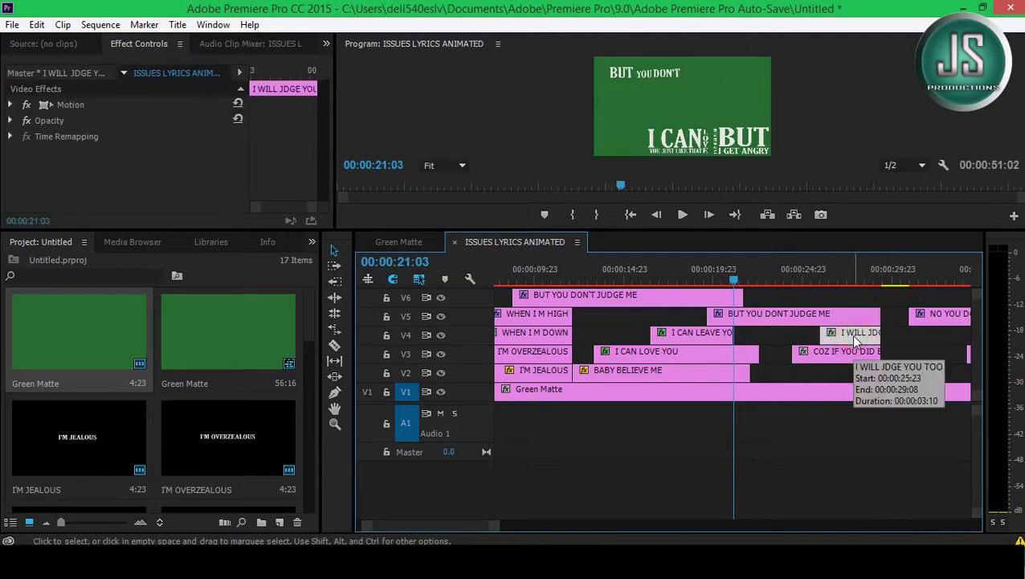
pyautogui.click(863, 351)
pyautogui.click(12, 120)
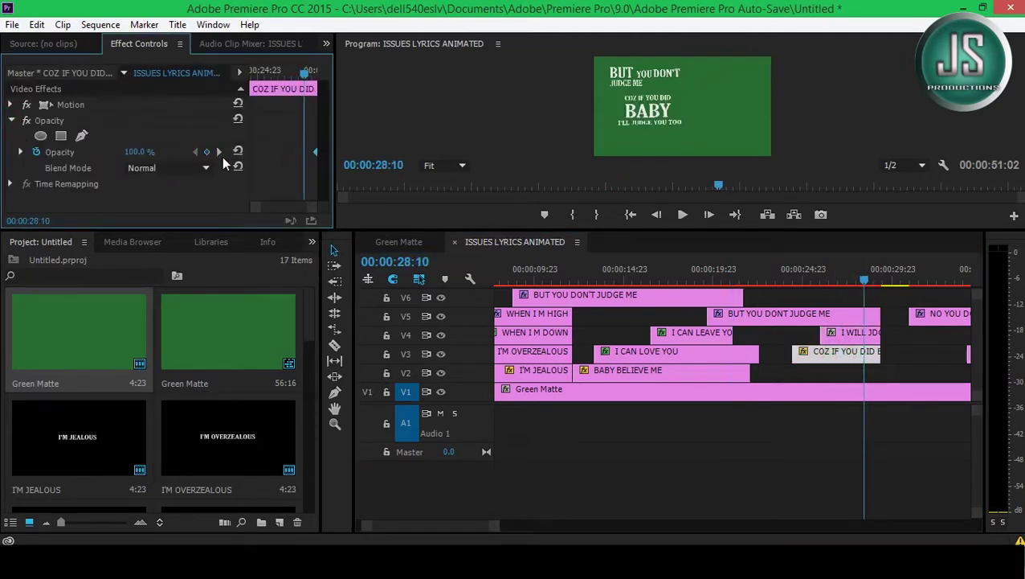
pyautogui.click(294, 171)
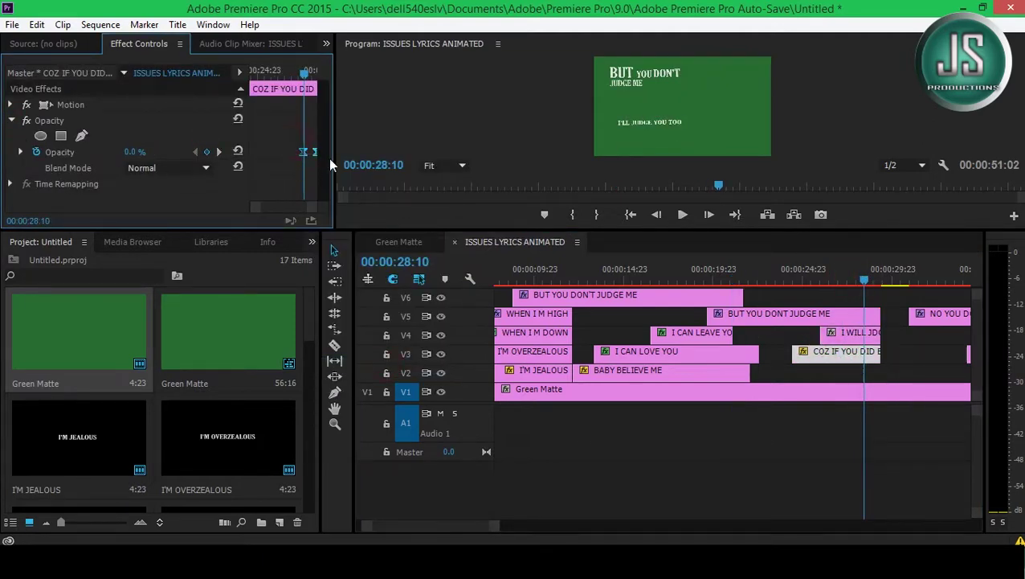
pyautogui.rightClick(302, 150)
pyautogui.click(338, 201)
pyautogui.rightClick(240, 160)
pyautogui.click(275, 210)
pyautogui.click(683, 215)
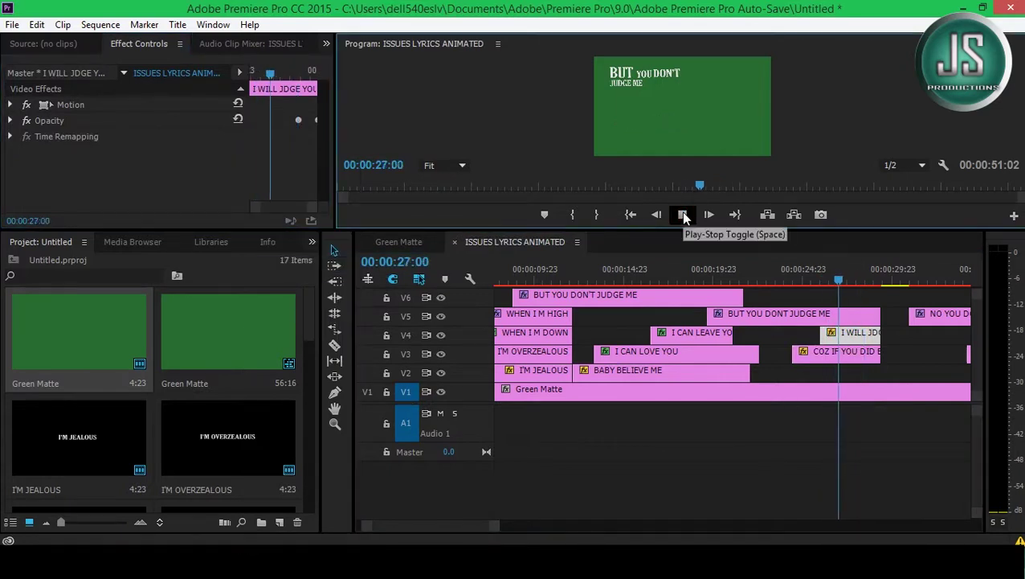
pyautogui.click(864, 281)
# - Ease the COZ IF YOU DID opacity fade and paste it onto I WILL JDGE YOU TOO
pyautogui.click(835, 352)
pyautogui.click(12, 120)
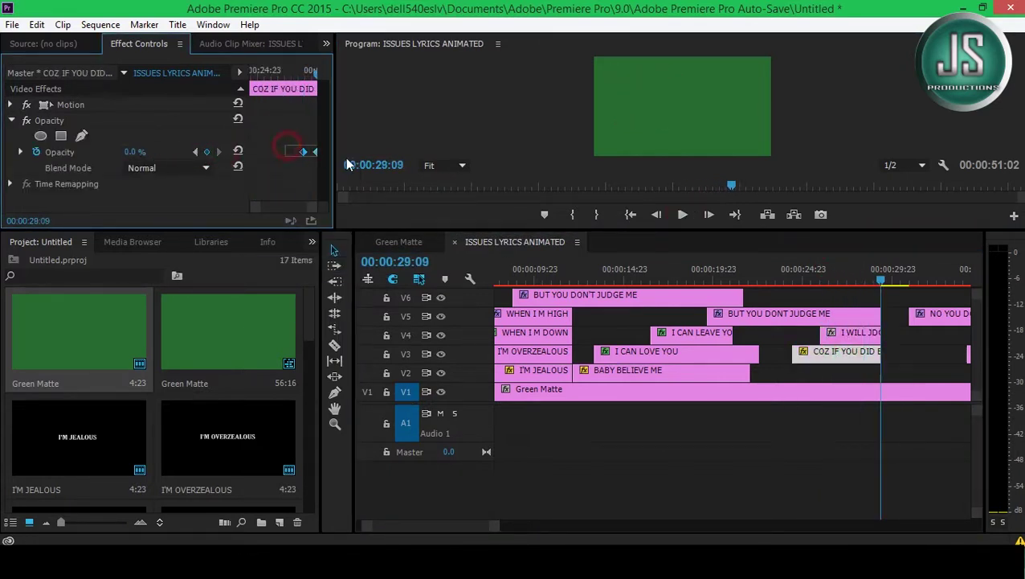
pyautogui.rightClick(304, 151)
pyautogui.click(377, 363)
pyautogui.rightClick(304, 151)
pyautogui.click(354, 199)
pyautogui.click(852, 332)
pyautogui.rightClick(289, 193)
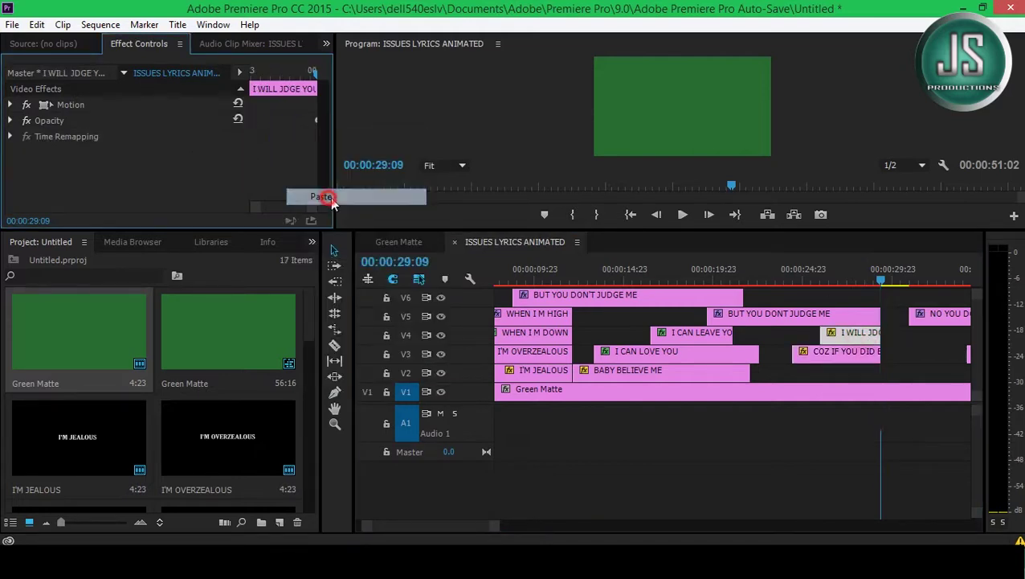
pyautogui.click(696, 186)
pyautogui.click(682, 215)
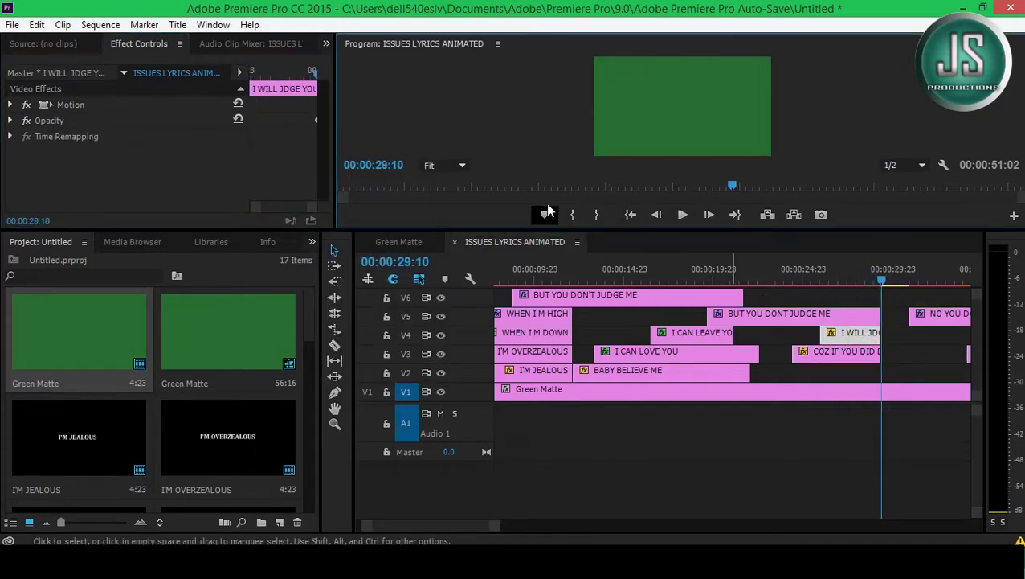
pyautogui.click(836, 351)
# - Rekey I WILL JDGE YOU TOO opacity: 100% at 28:10, 0% at 29:09
pyautogui.click(852, 332)
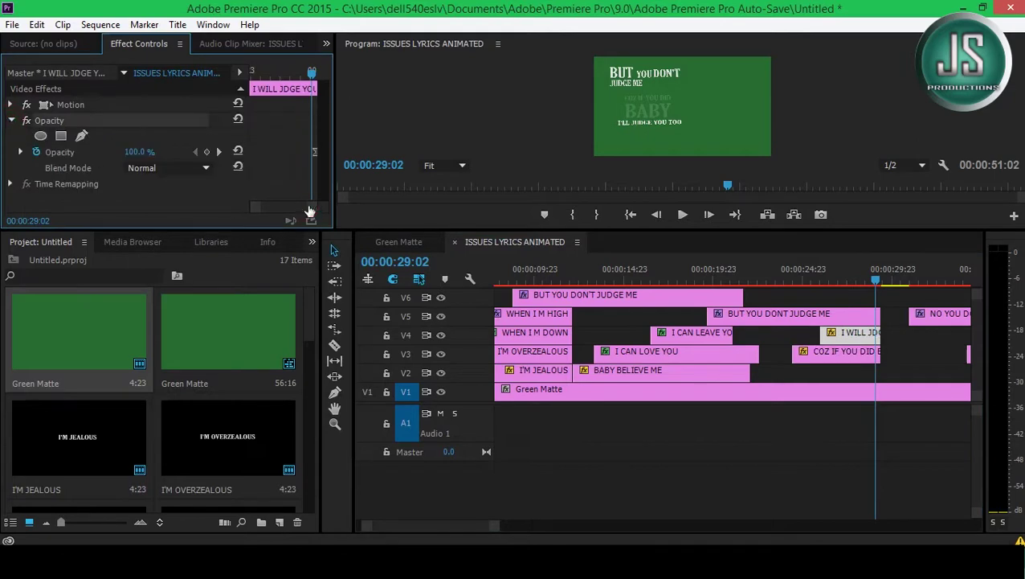
pyautogui.moveTo(333, 210); pyautogui.dragTo(475, 210)
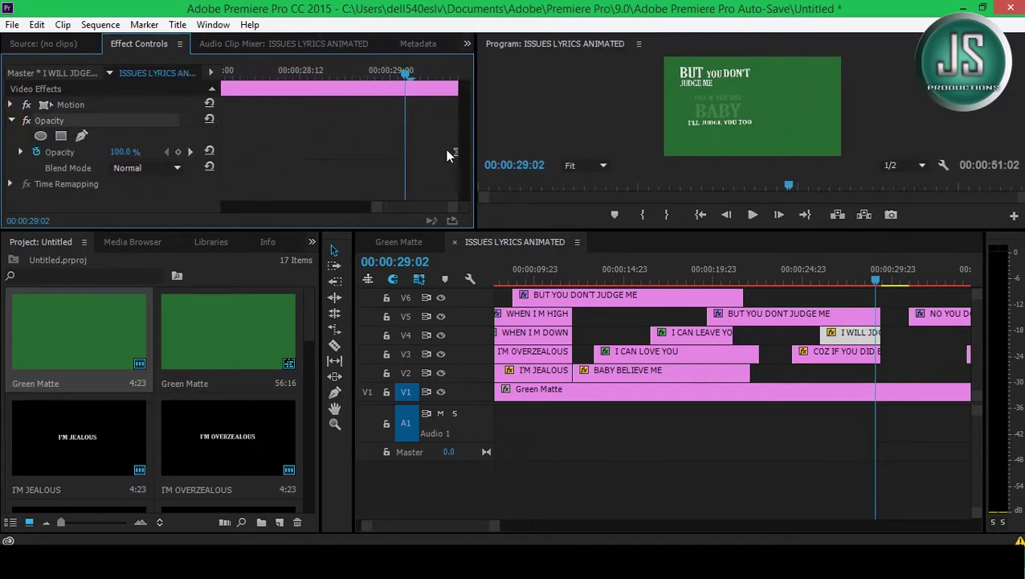
pyautogui.click(37, 152)
pyautogui.click(864, 280)
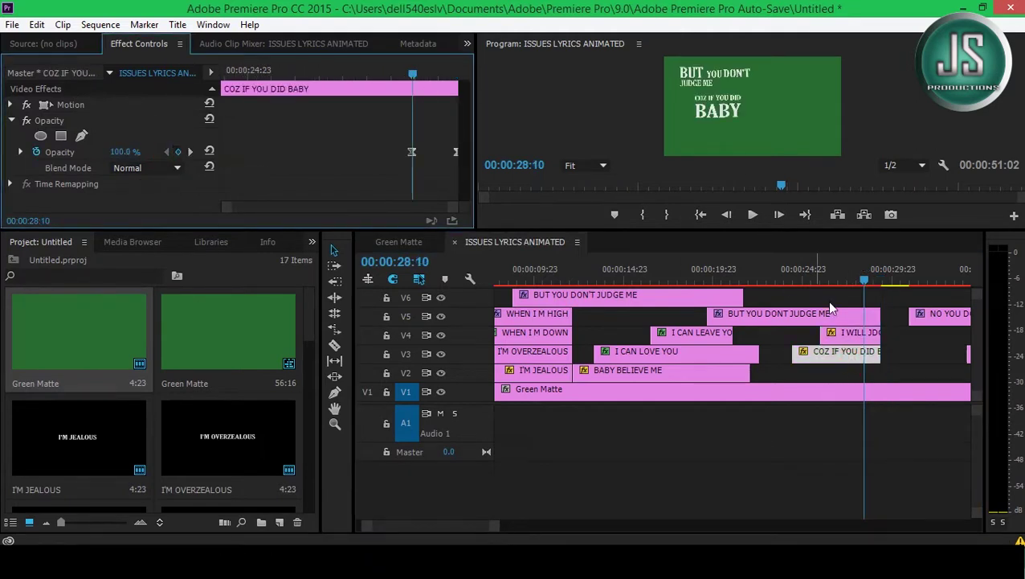
pyautogui.click(119, 151)
pyautogui.write('100')
pyautogui.click(835, 351)
pyautogui.press('Down')
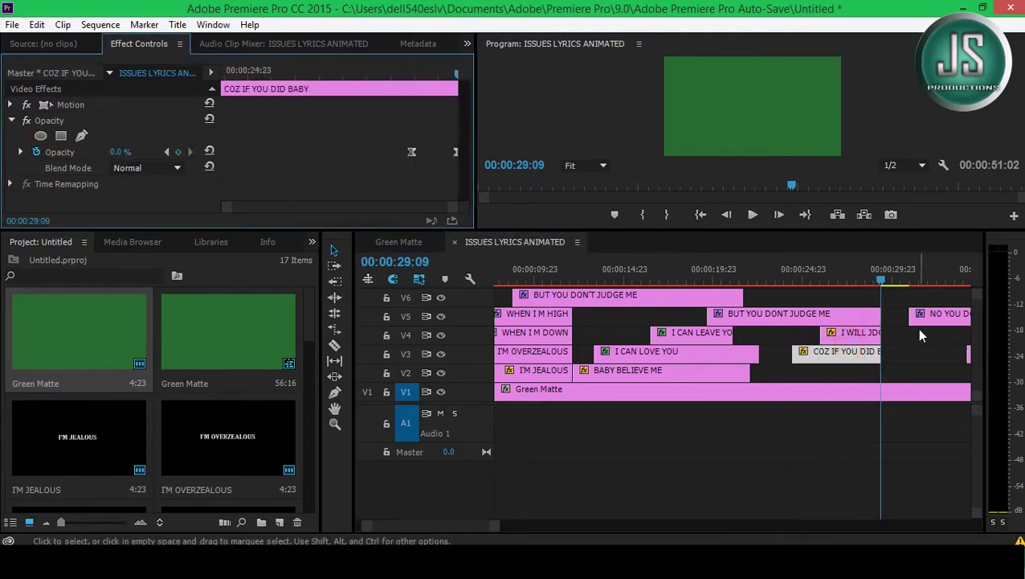
# - Give both opacity keyframes eased Bezier interpolation and preview the fade
pyautogui.click(852, 331)
pyautogui.rightClick(458, 154)
pyautogui.click(496, 294)
pyautogui.click(754, 215)
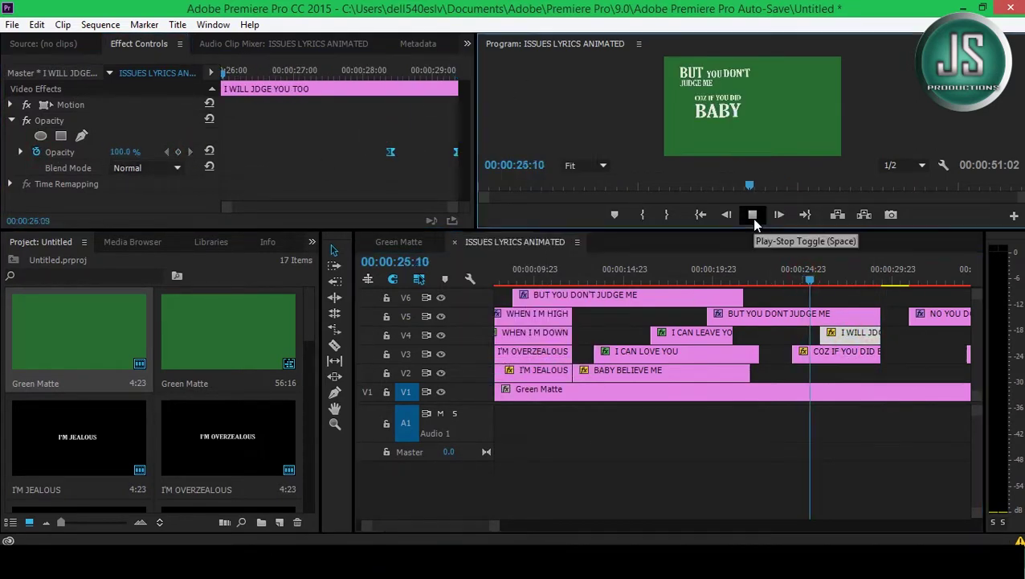
pyautogui.click(754, 215)
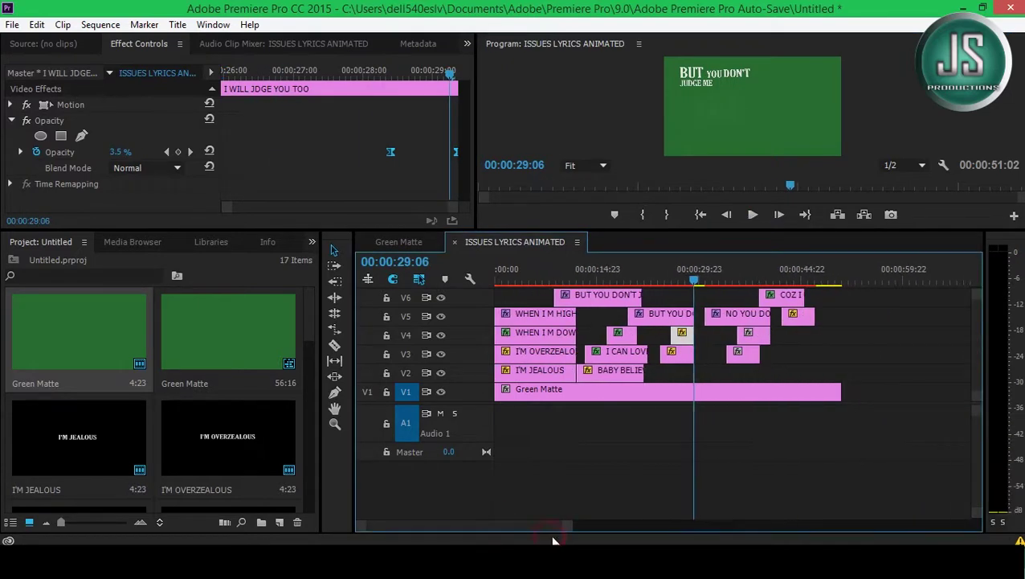
# - Check the COZ IF YOU DID BABY title at the end of the lyrics sequence
pyautogui.rightClick(723, 336)
pyautogui.click(796, 413)
pyautogui.scroll(-5, 801, 304)
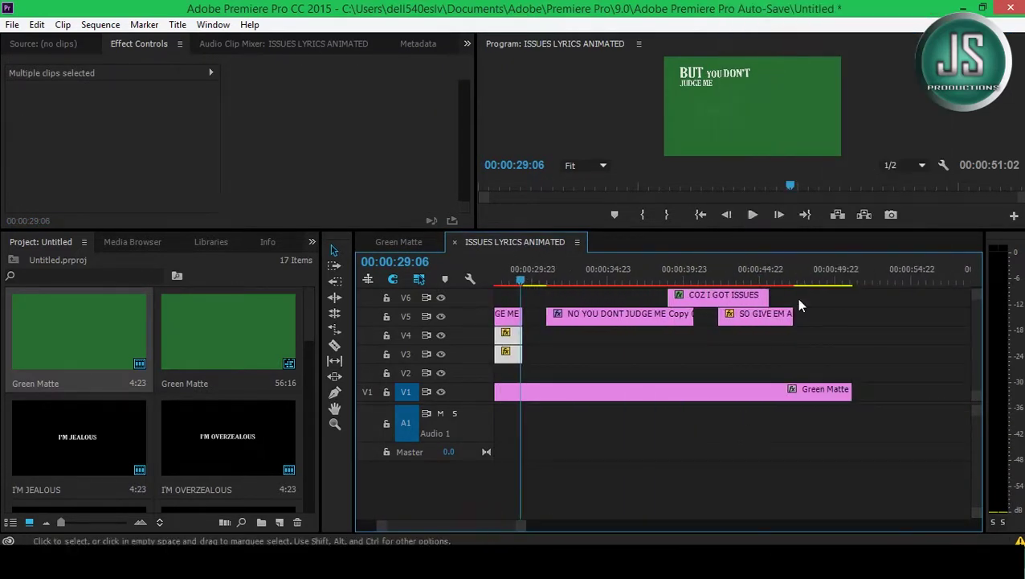
pyautogui.press('End')
pyautogui.doubleClick(924, 389)
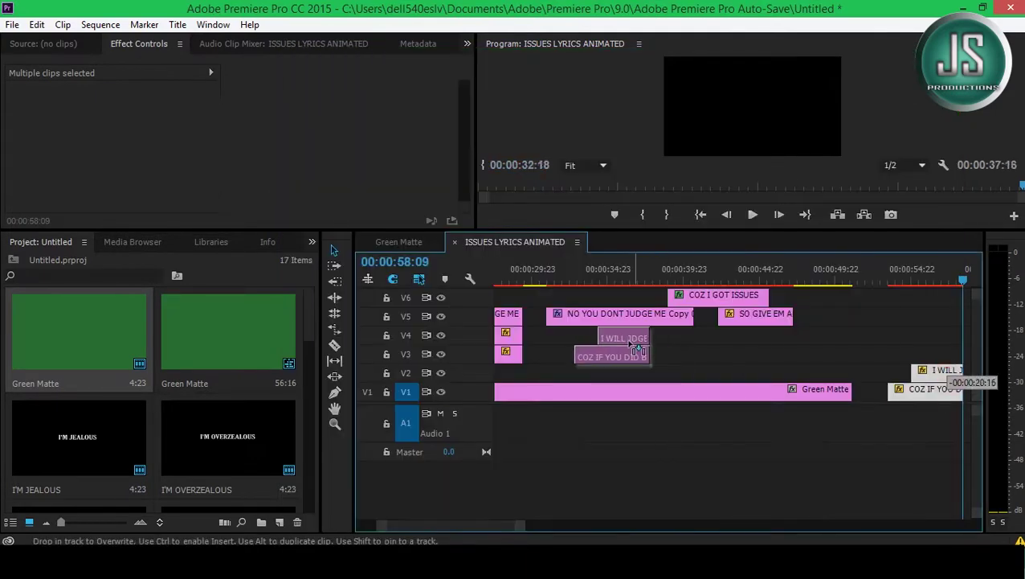
# - Move the NO YOU DONT JUDGE ME clip earlier on V5, then view Green Matte at 27:00
pyautogui.moveTo(611, 313); pyautogui.dragTo(597, 315)
pyautogui.click(523, 281)
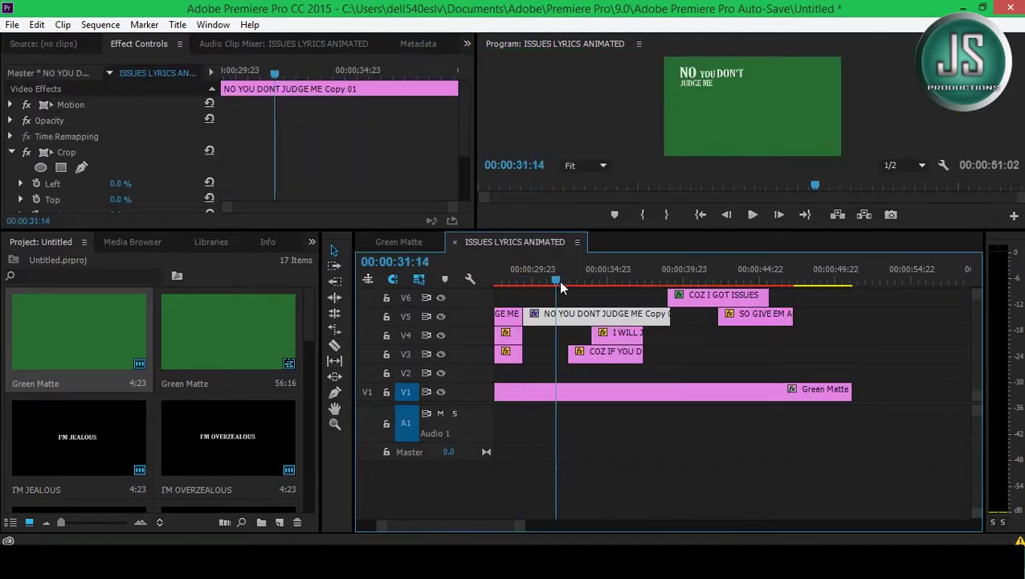
pyautogui.click(402, 242)
pyautogui.click(630, 275)
# - Set the 34:04 Position keyframe to 2123, 1338 on NO YOU DON'T JUDGE ME and play it back
pyautogui.click(751, 215)
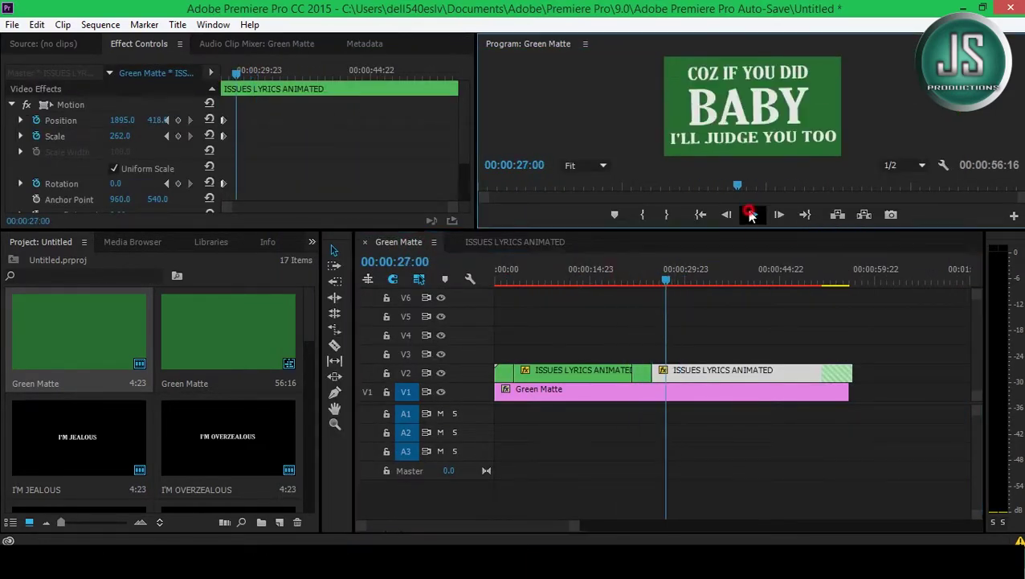
pyautogui.moveTo(256, 70); pyautogui.dragTo(289, 92)
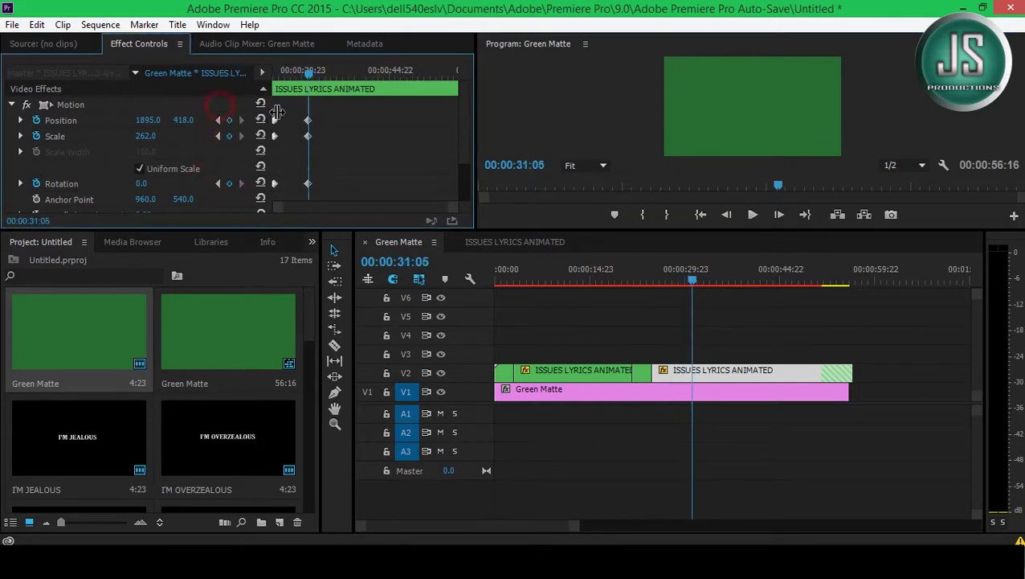
pyautogui.click(338, 72)
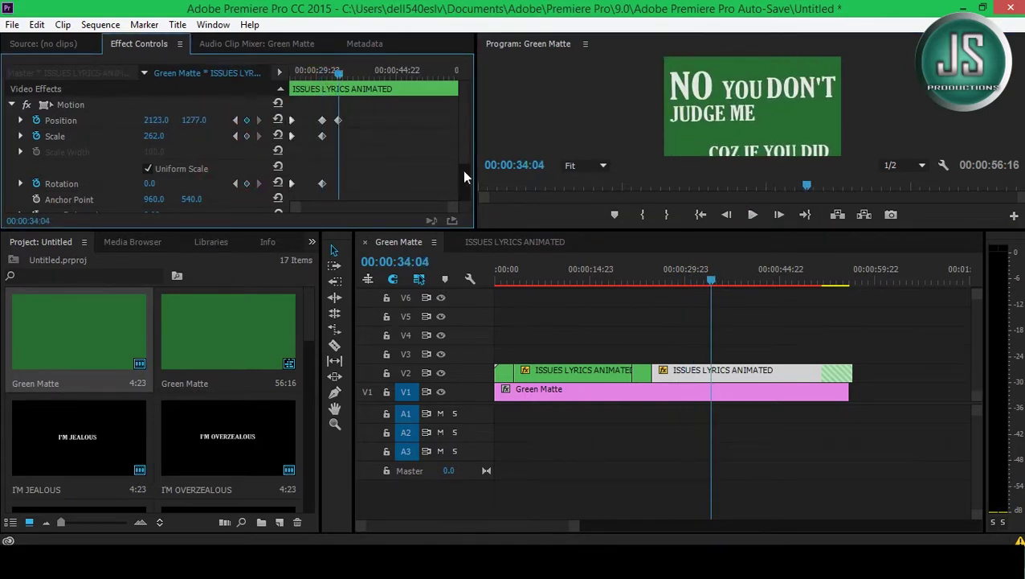
pyautogui.moveTo(685, 280)
pyautogui.mouseDown()
pyautogui.moveTo(659, 282)
pyautogui.moveTo(705, 278)
pyautogui.mouseUp()
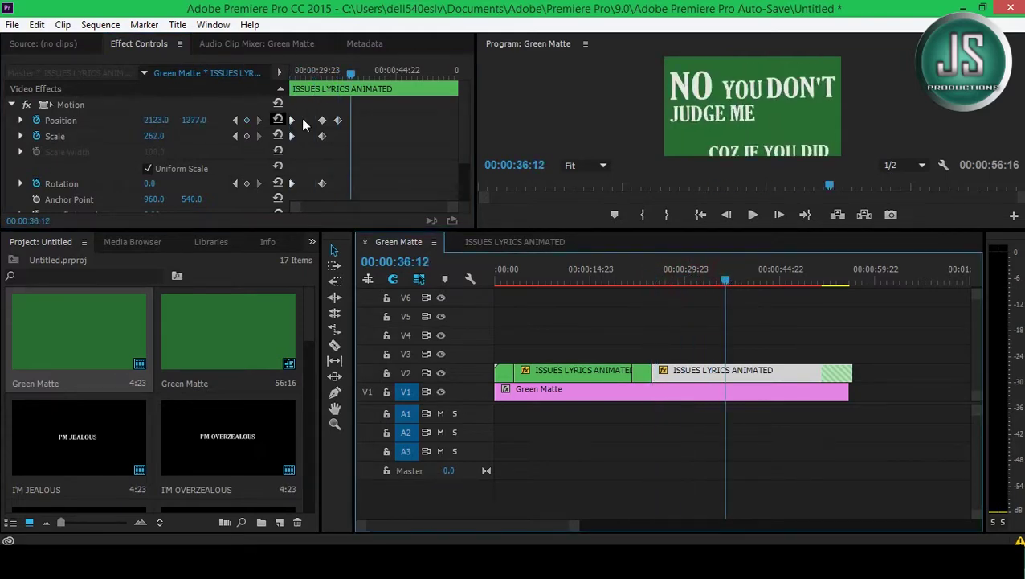
pyautogui.click(258, 119)
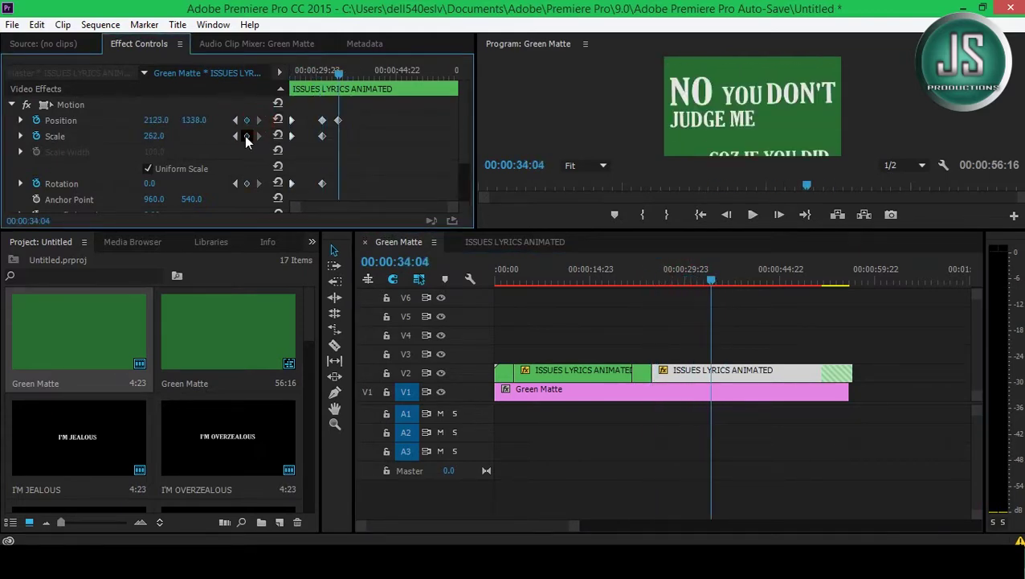
pyautogui.click(679, 273)
pyautogui.click(753, 214)
# - Move the NO YOU DONT JUDGE ME copy clip up toward track V6 in ISSUES LYRICS ANIMATED
pyautogui.click(515, 241)
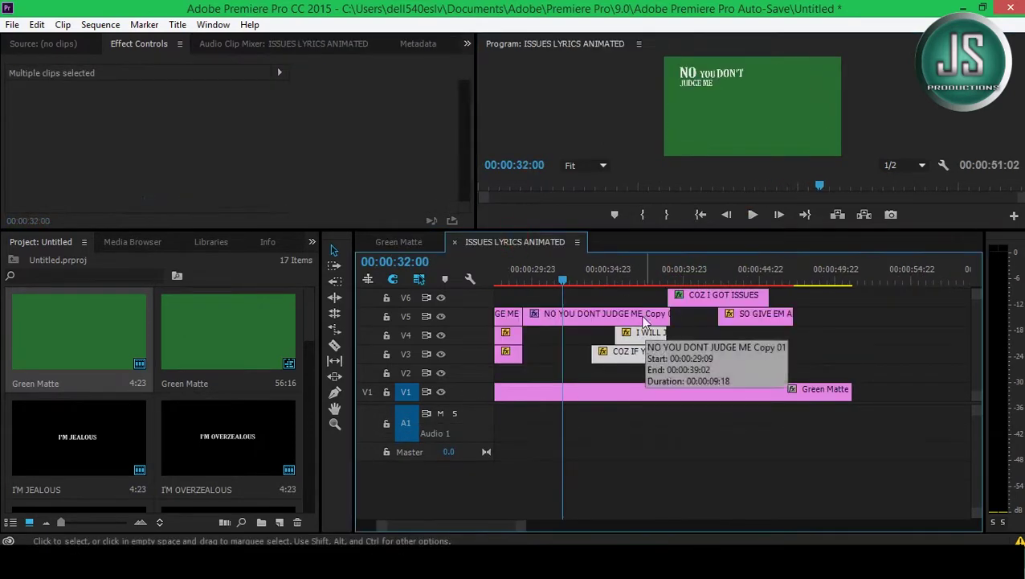
pyautogui.click(576, 316)
pyautogui.moveTo(575, 315); pyautogui.dragTo(560, 297)
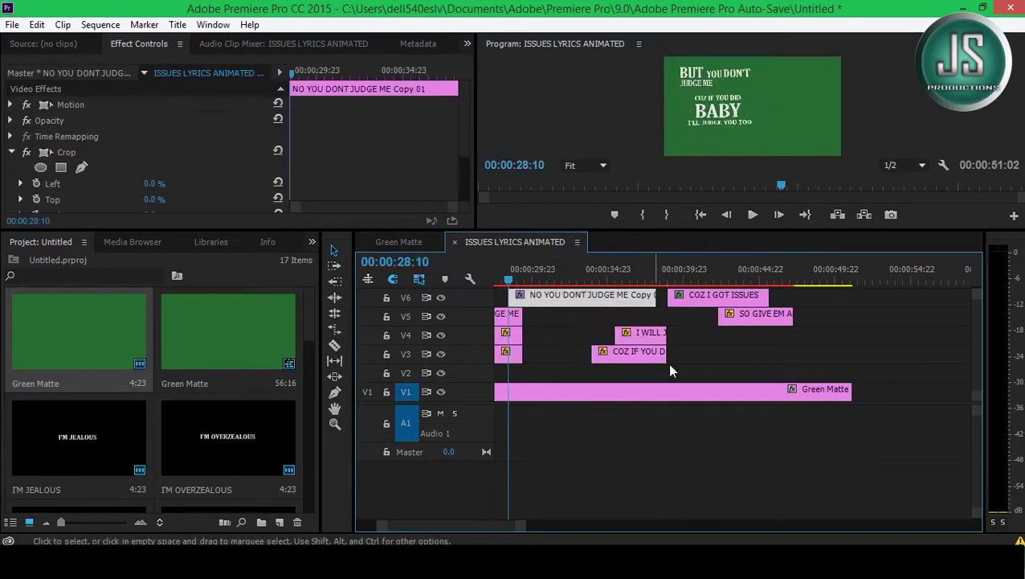
# - Preview the Green Matte transition from about 29 seconds, selecting the last motion keyframes to compare lyric frames
pyautogui.click(520, 283)
pyautogui.moveTo(475, 526); pyautogui.dragTo(500, 526)
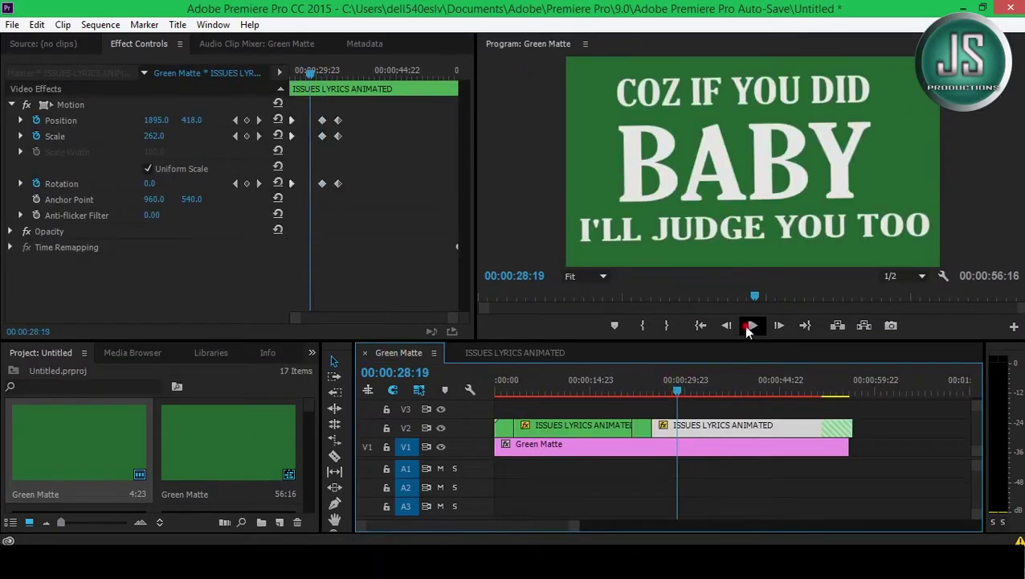
pyautogui.click(749, 326)
pyautogui.click(749, 327)
pyautogui.moveTo(384, 205); pyautogui.dragTo(328, 113)
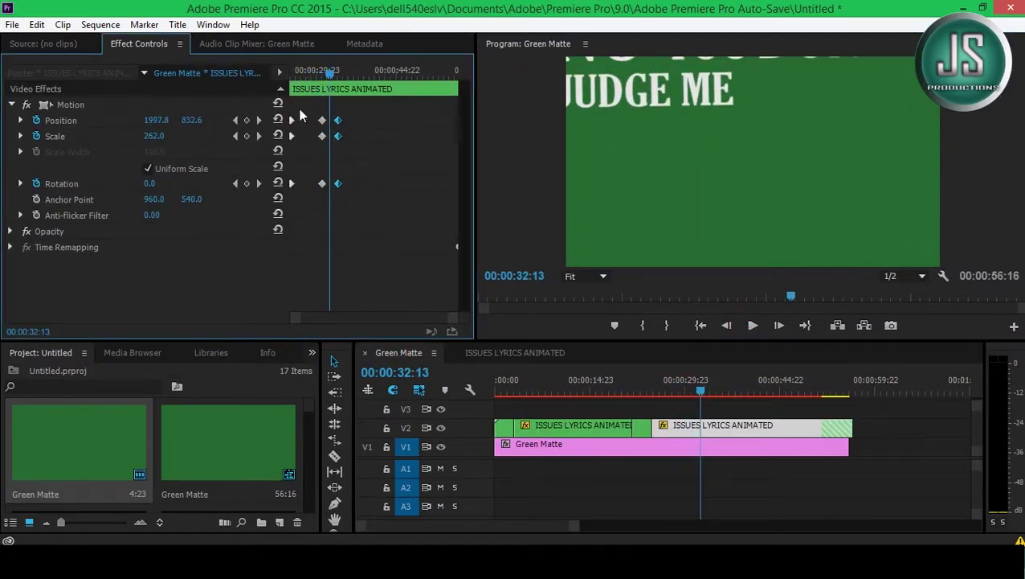
pyautogui.moveTo(325, 74); pyautogui.dragTo(329, 72)
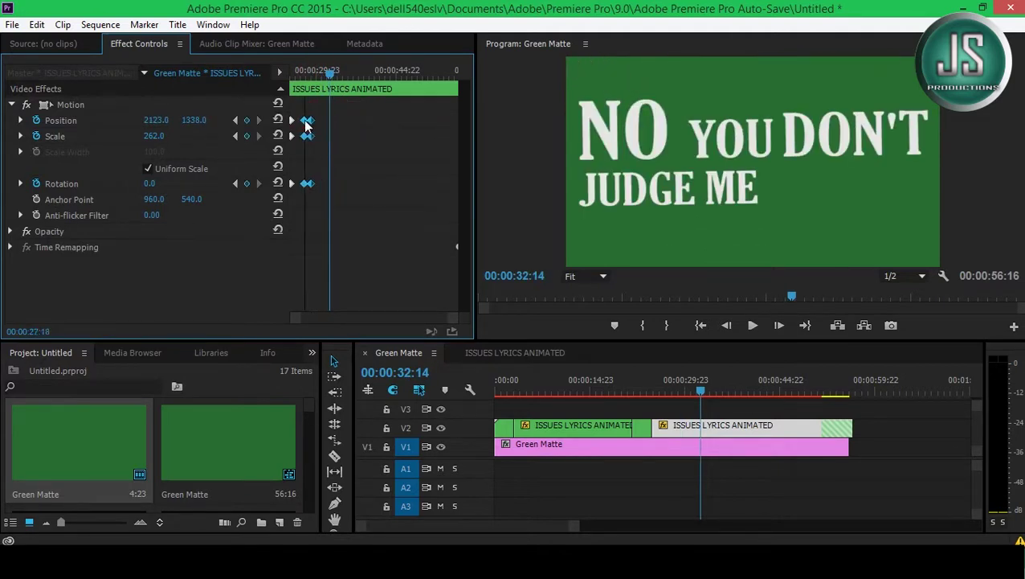
pyautogui.click(749, 326)
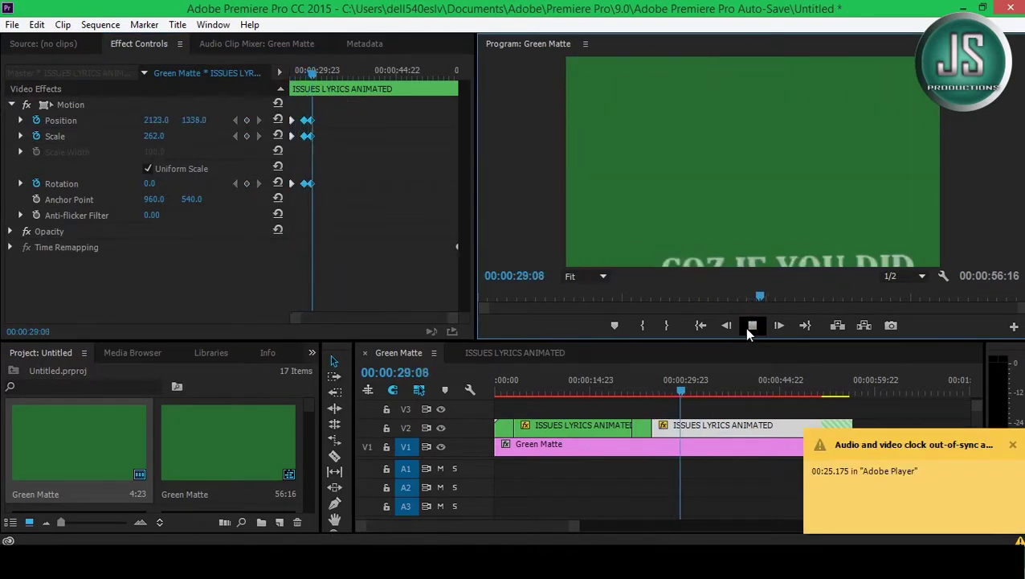
pyautogui.click(749, 326)
pyautogui.moveTo(315, 73); pyautogui.dragTo(320, 86)
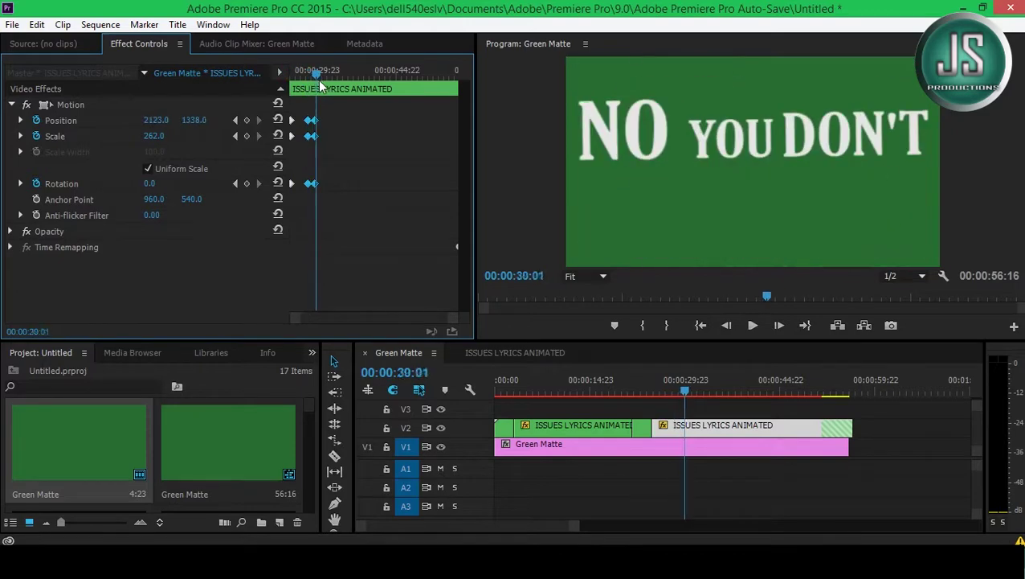
pyautogui.moveTo(320, 86)
pyautogui.mouseDown()
pyautogui.moveTo(323, 73)
pyautogui.moveTo(317, 80)
pyautogui.moveTo(340, 85)
pyautogui.mouseUp()
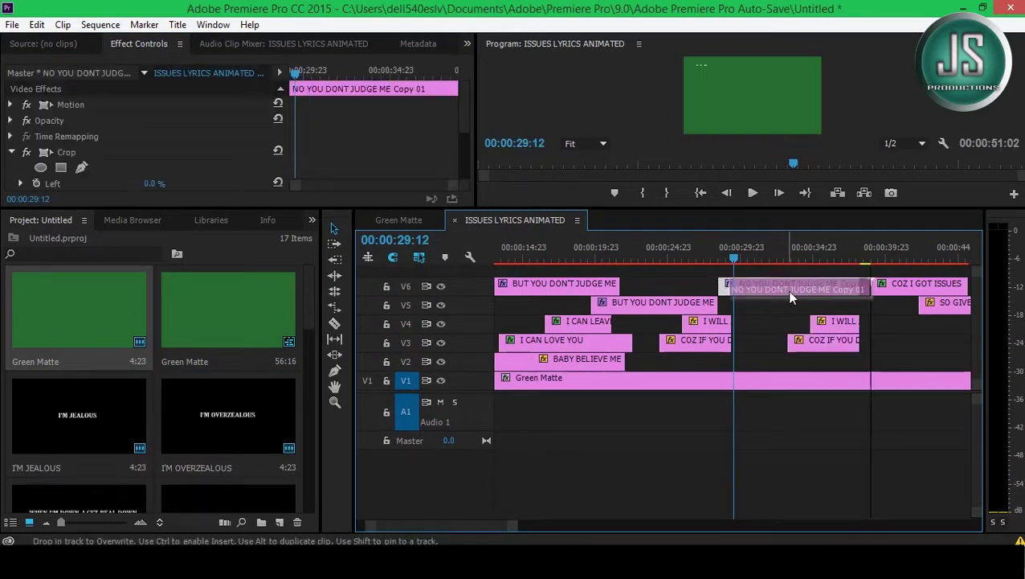
# - Drop the NO YOU DONT JUDGE ME copy onto V6, then replay the retimed Green Matte transition
pyautogui.moveTo(792, 297); pyautogui.dragTo(793, 297)
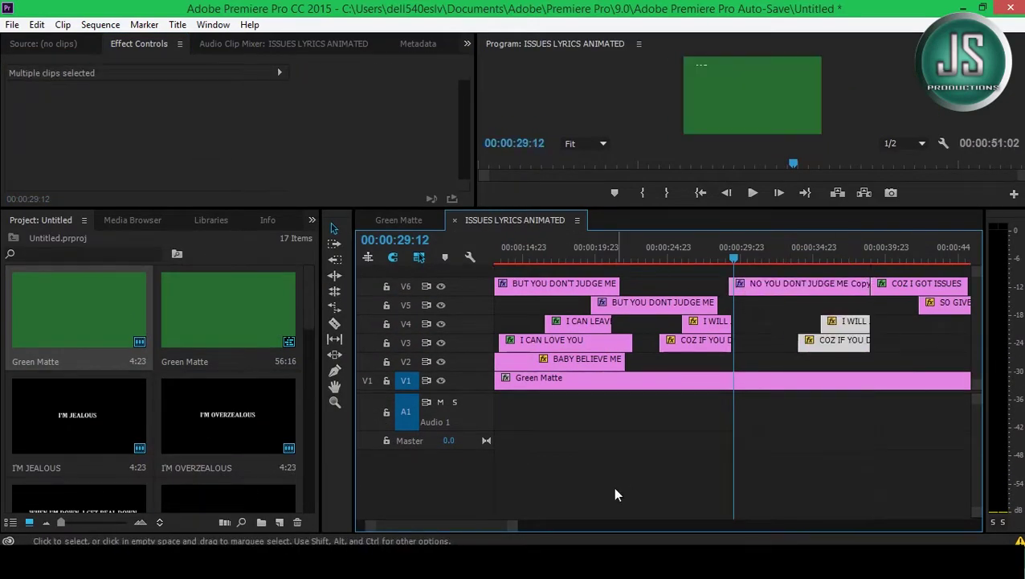
pyautogui.press('-')
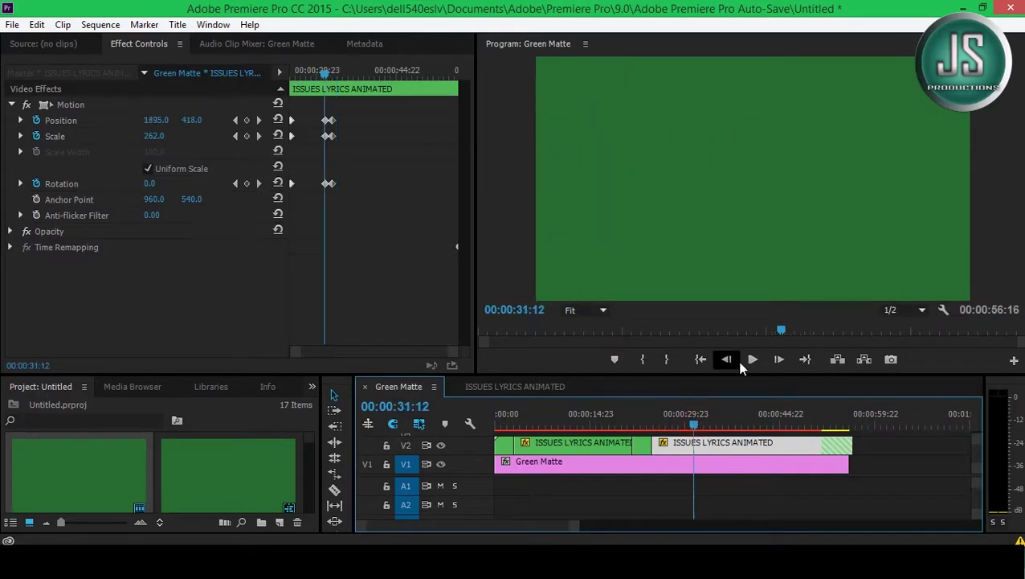
pyautogui.click(753, 360)
pyautogui.moveTo(371, 259); pyautogui.dragTo(310, 98)
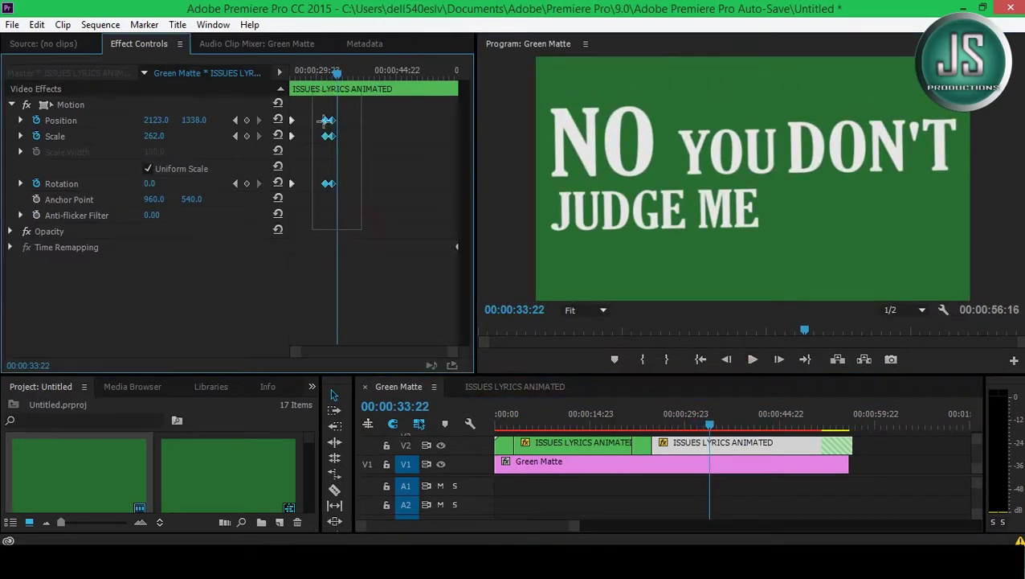
pyautogui.click(298, 74)
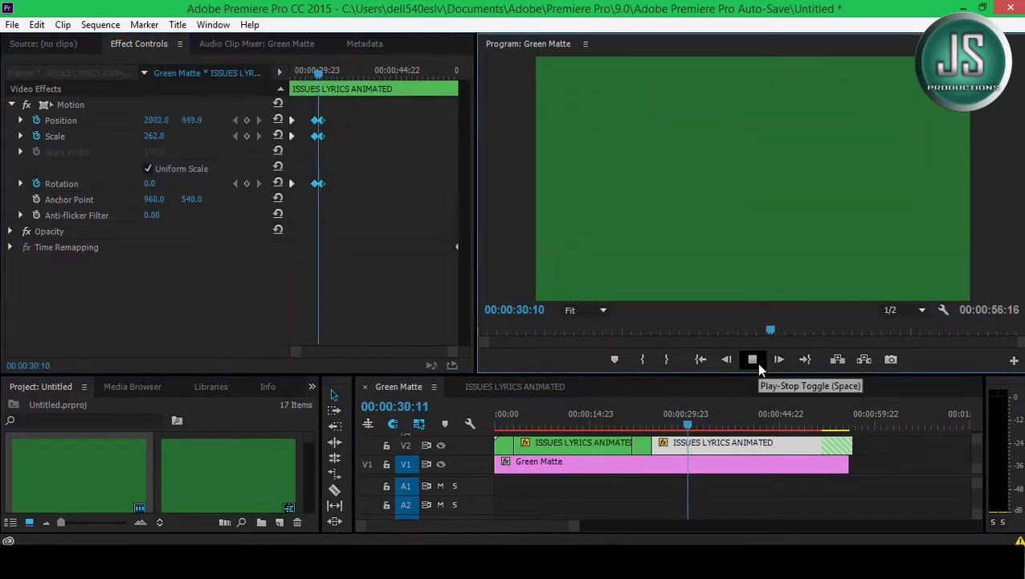
pyautogui.click(246, 114)
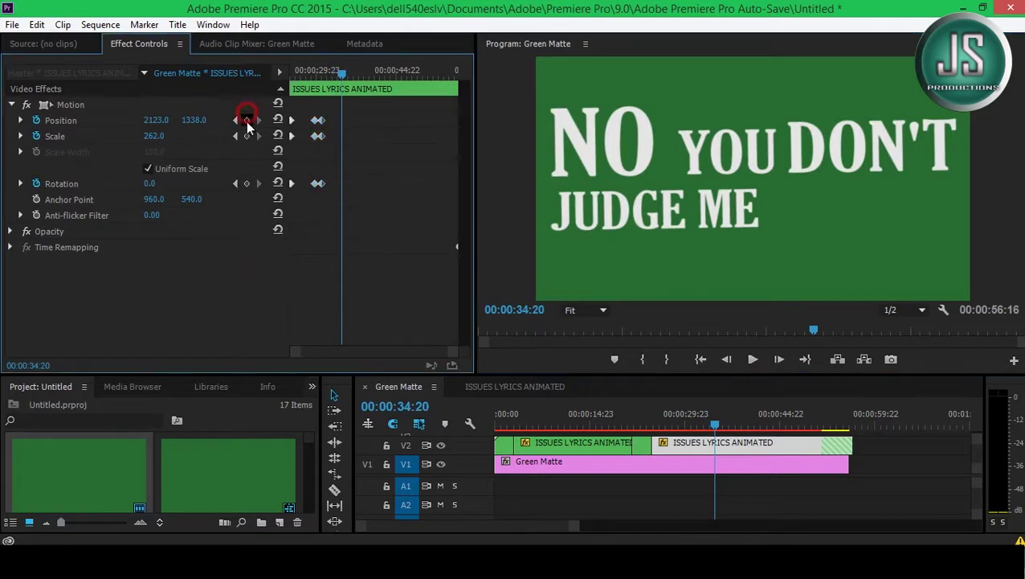
# - Add Scale and Rotation keyframes near 36:00 for the COZ IF YOU DID BABY frame
pyautogui.click(732, 426)
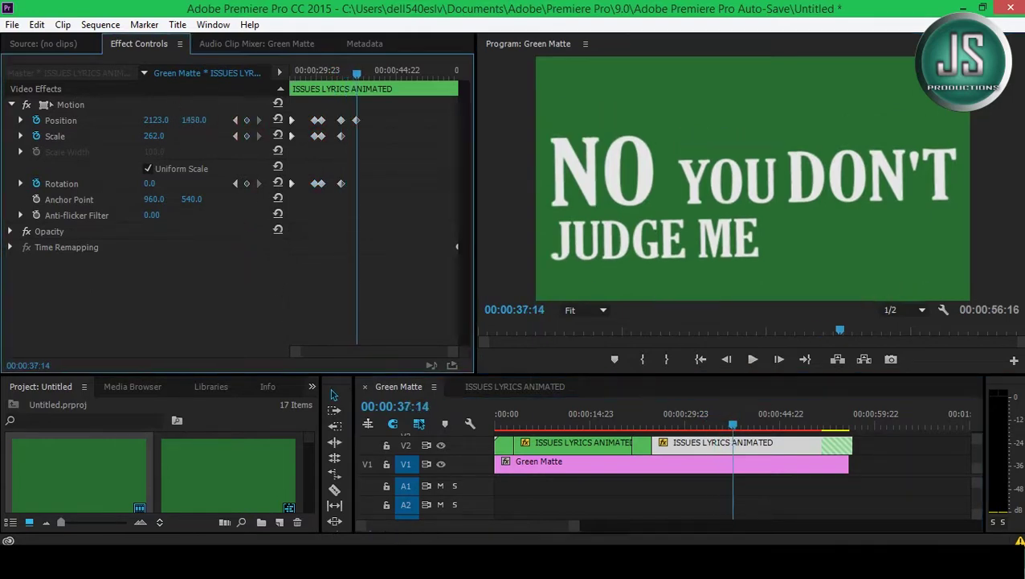
pyautogui.click(236, 119)
pyautogui.click(247, 136)
pyautogui.click(246, 184)
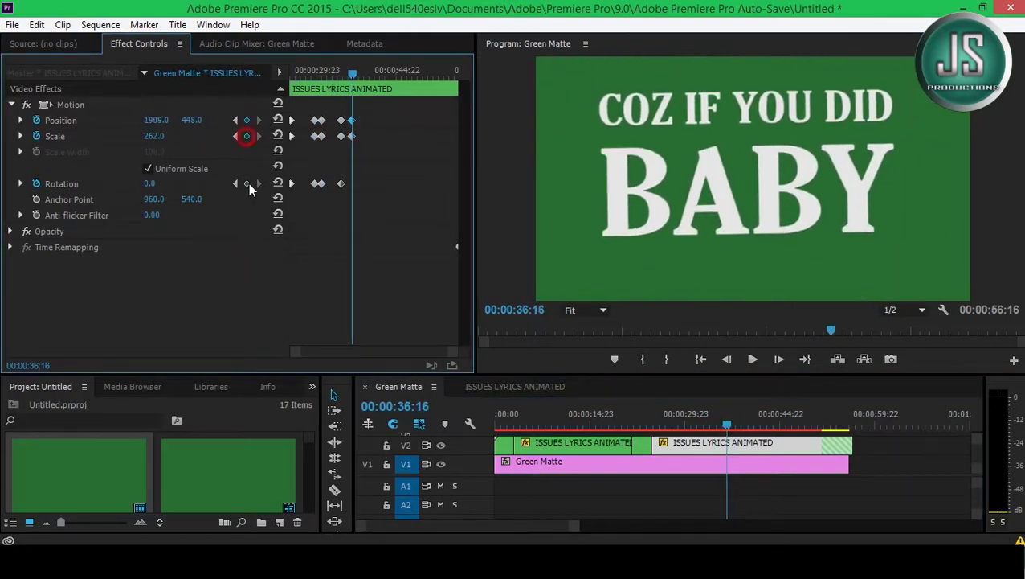
pyautogui.click(753, 359)
pyautogui.click(752, 359)
# - Shift the last keyframe pair slightly earlier and preview the pan landing on BABY
pyautogui.click(336, 115)
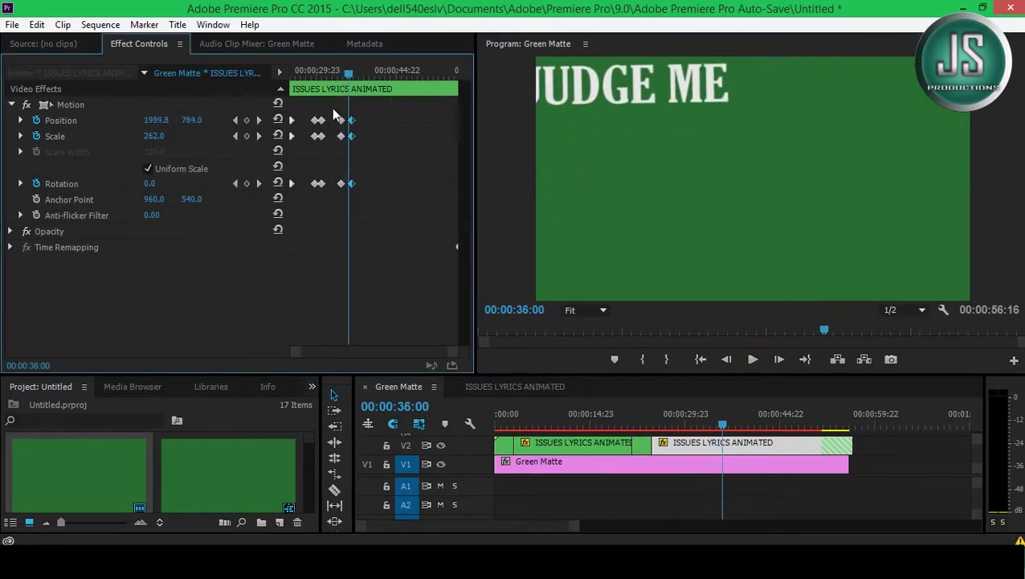
pyautogui.moveTo(345, 351); pyautogui.dragTo(439, 351)
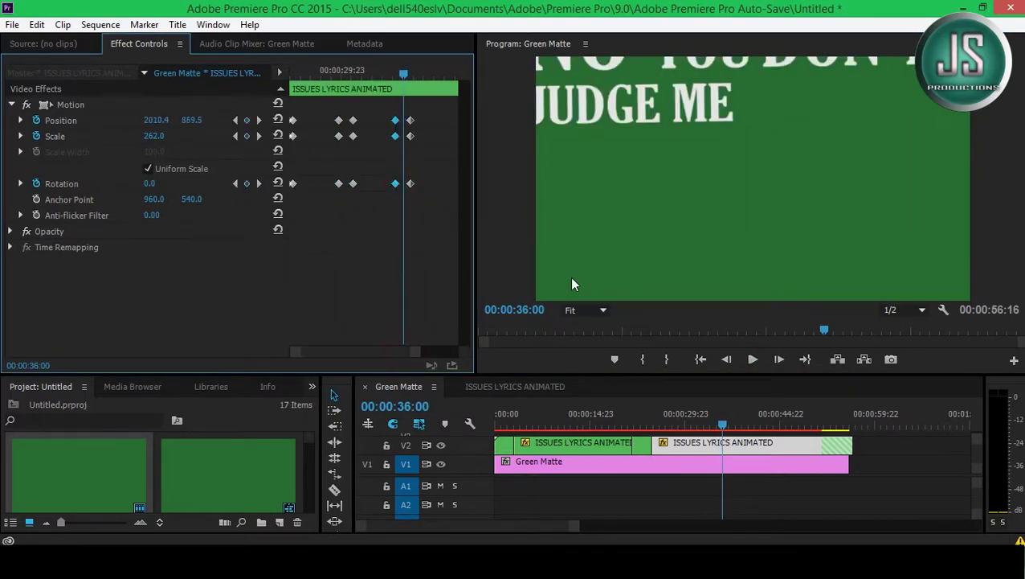
pyautogui.click(753, 359)
pyautogui.click(753, 359)
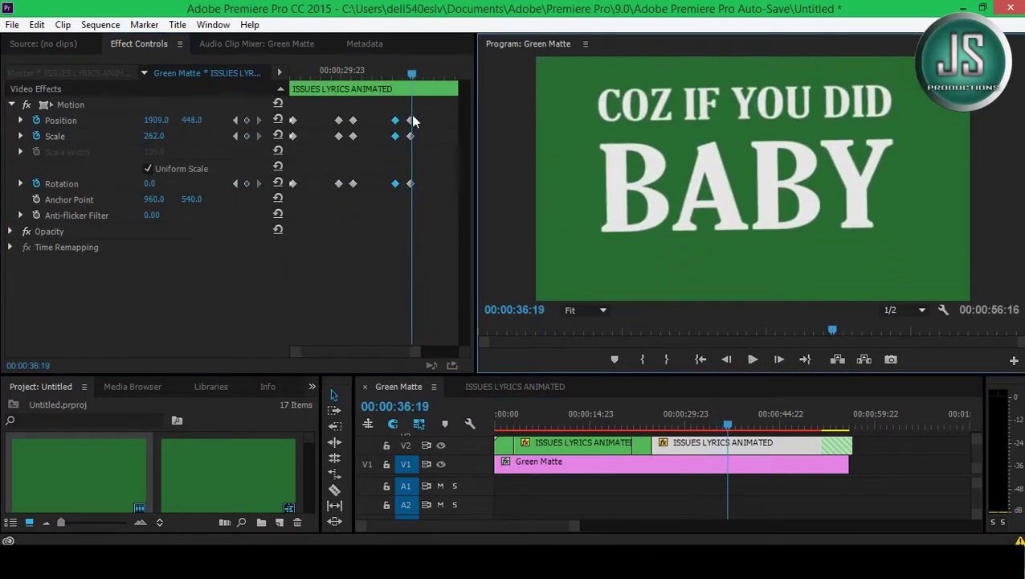
pyautogui.moveTo(410, 121); pyautogui.dragTo(389, 124)
pyautogui.click(751, 359)
pyautogui.click(750, 360)
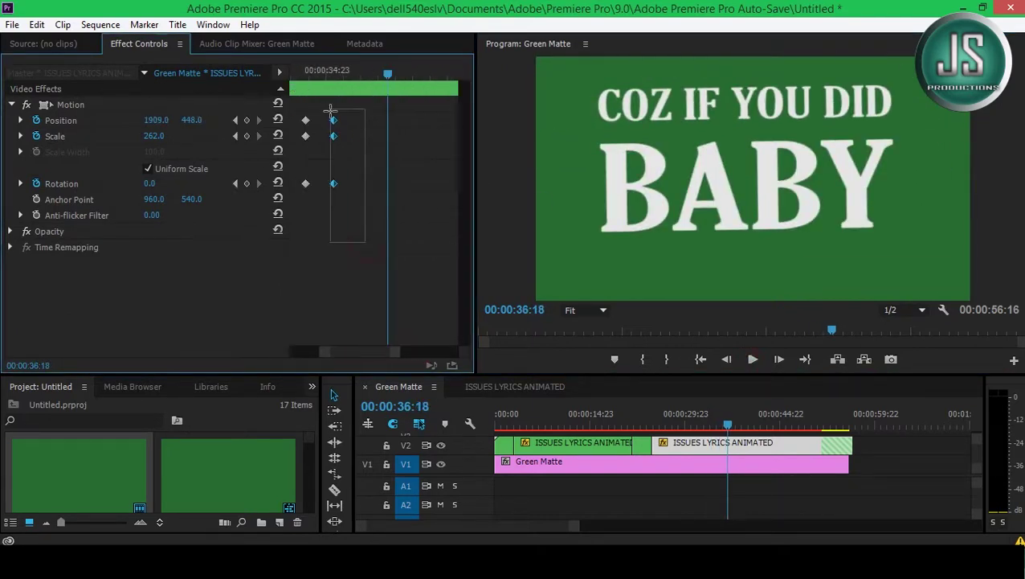
pyautogui.click(750, 359)
pyautogui.click(751, 359)
# - Move the keyframe pair later, recheck timing, and reopen the lyrics sequence showing tracks V1–V6
pyautogui.moveTo(307, 121); pyautogui.dragTo(351, 120)
pyautogui.click(752, 359)
pyautogui.click(752, 359)
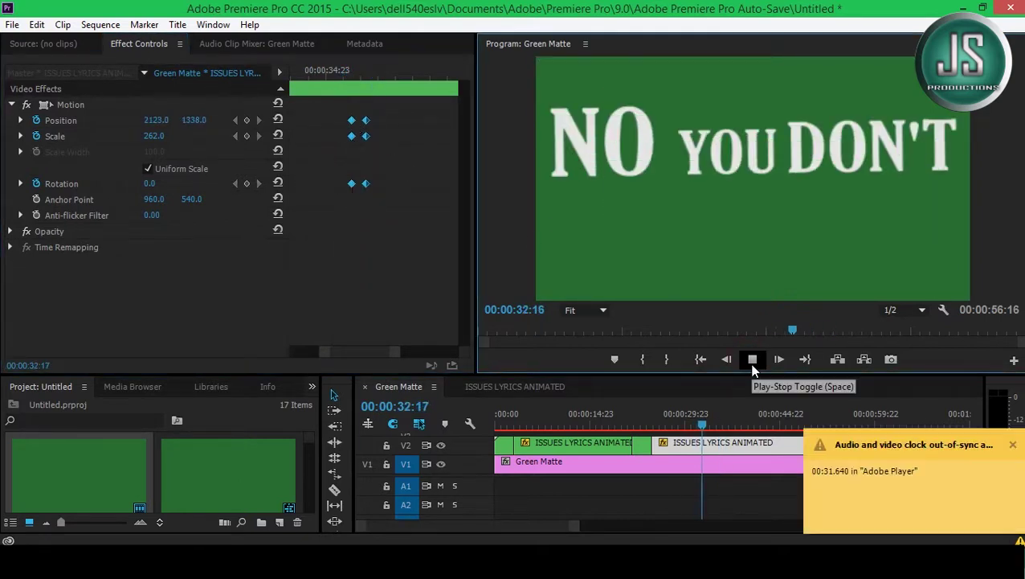
pyautogui.click(752, 359)
pyautogui.moveTo(310, 74); pyautogui.dragTo(353, 74)
pyautogui.click(514, 386)
pyautogui.moveTo(522, 374); pyautogui.dragTo(522, 229)
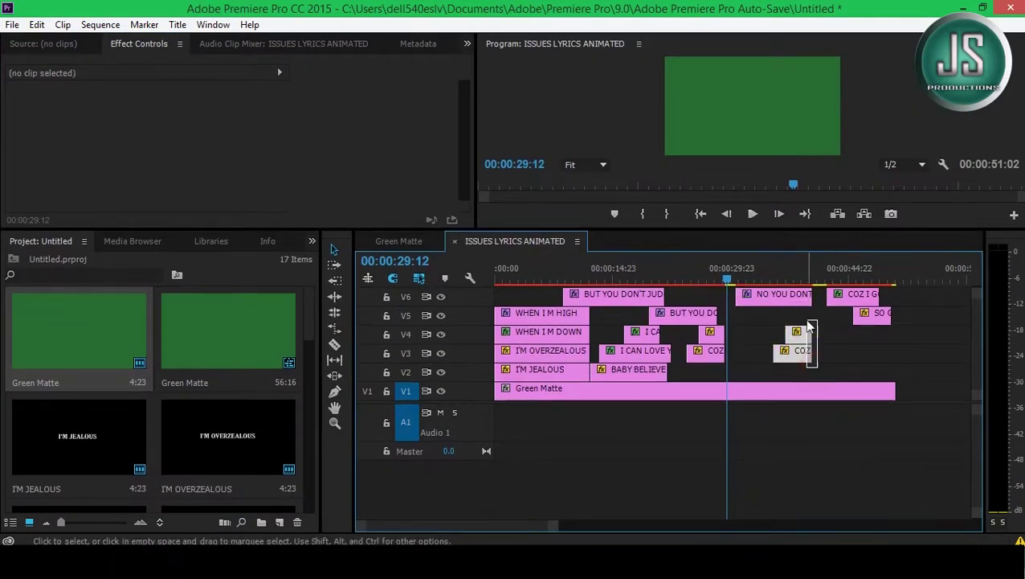
# - Trim the COZ IF lyric clip end, then preview the Green Matte transition from 32:07
pyautogui.moveTo(810, 328); pyautogui.dragTo(836, 294)
pyautogui.click(398, 241)
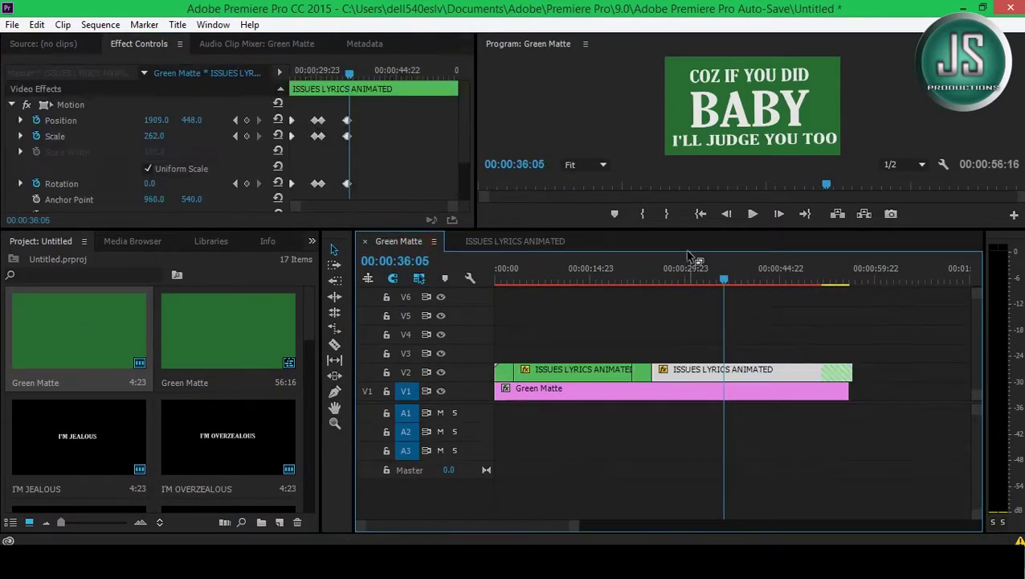
pyautogui.moveTo(689, 233); pyautogui.dragTo(690, 331)
pyautogui.click(754, 313)
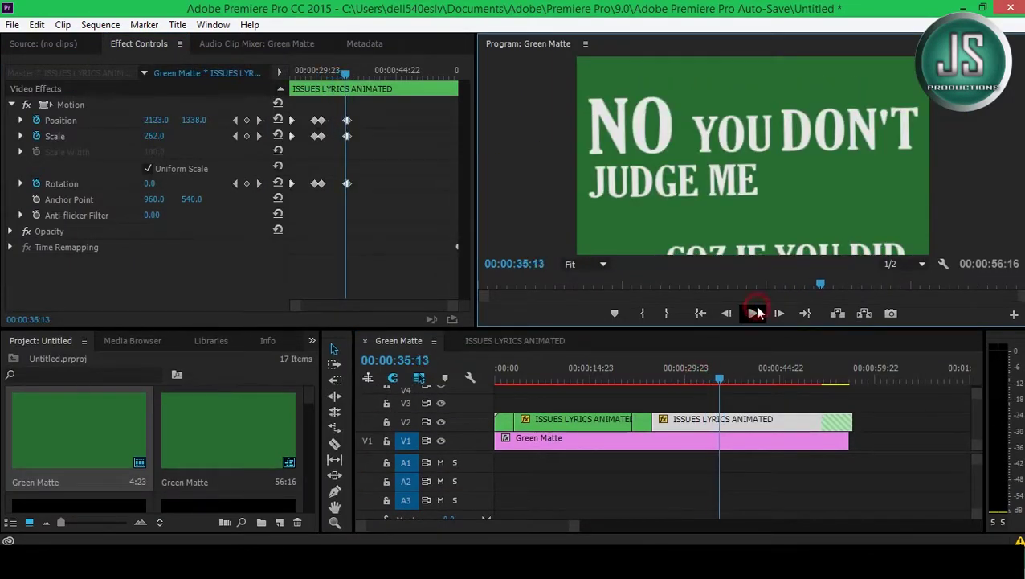
pyautogui.moveTo(456, 306); pyautogui.dragTo(443, 311)
pyautogui.click(752, 313)
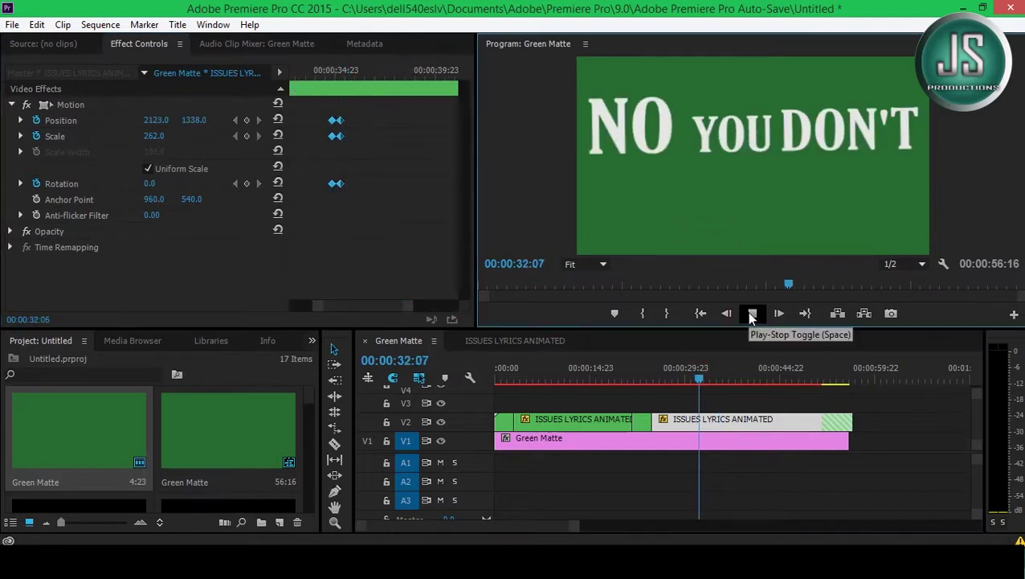
pyautogui.click(752, 314)
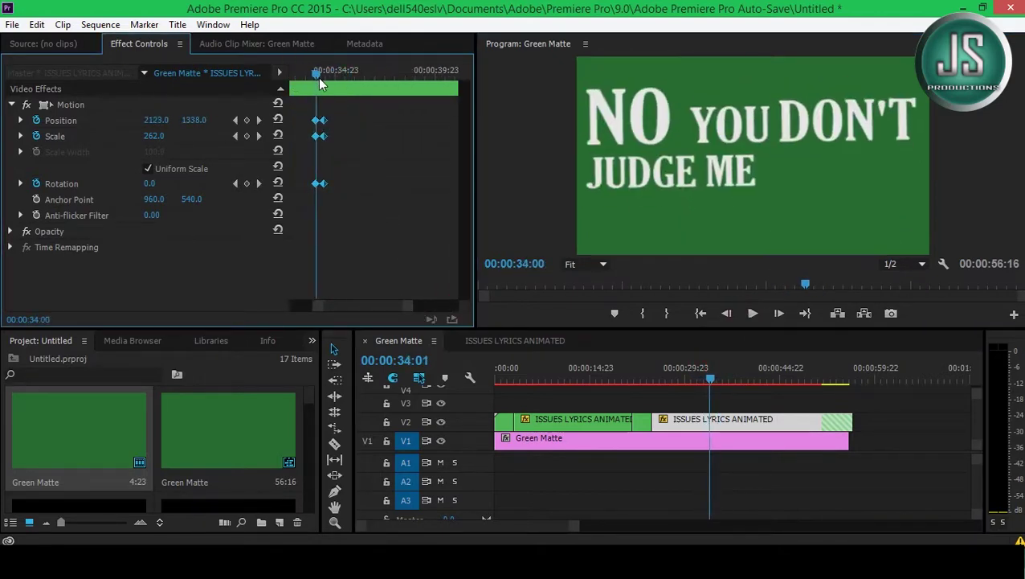
pyautogui.moveTo(318, 77); pyautogui.dragTo(369, 97)
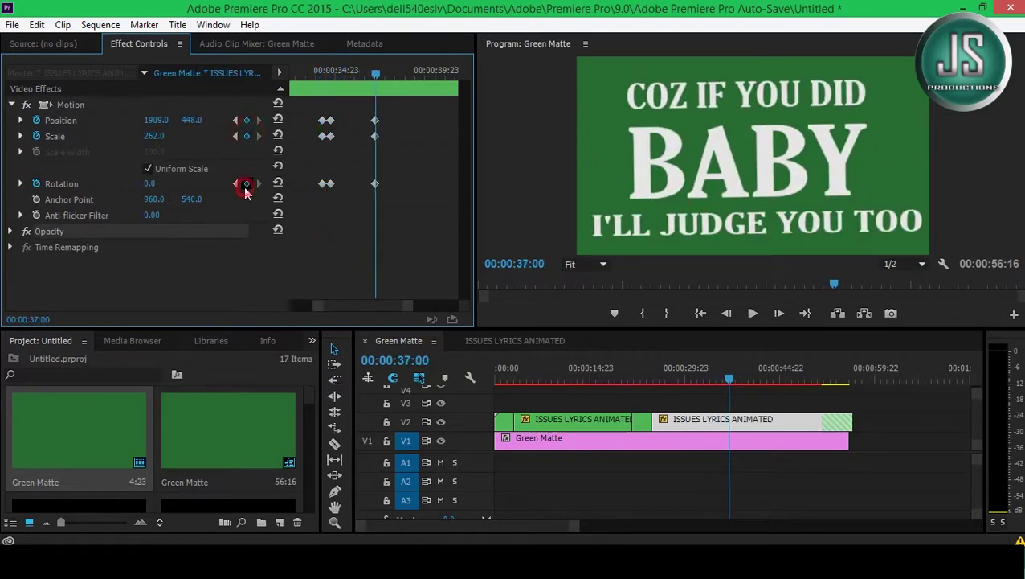
# - Set Scale to 49 at 37:08 to zoom out, then check the ISSUES LYRICS ANIMATED sequence
pyautogui.click(154, 135)
pyautogui.write('49')
pyautogui.press('Return')
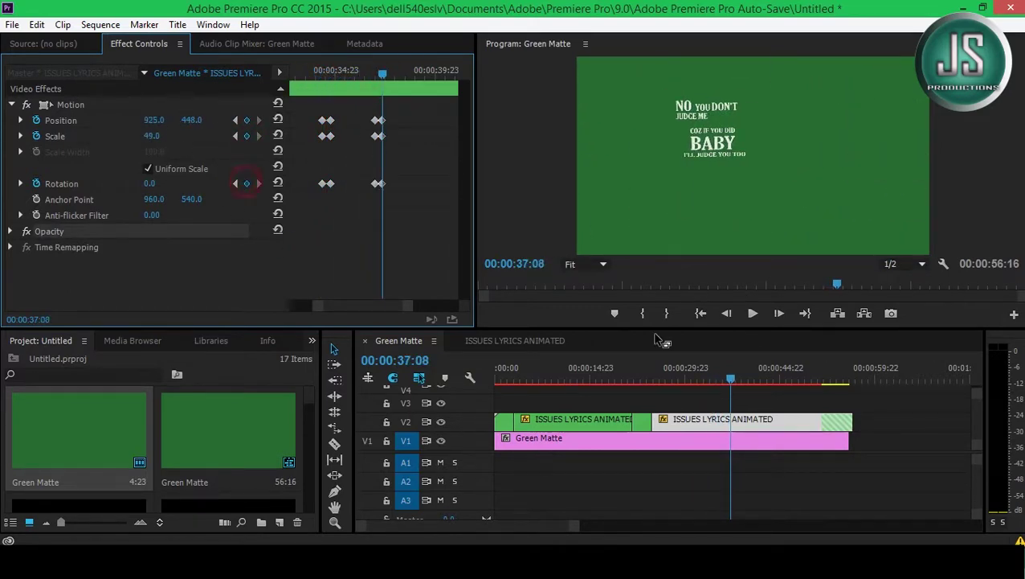
pyautogui.click(745, 381)
pyautogui.click(534, 341)
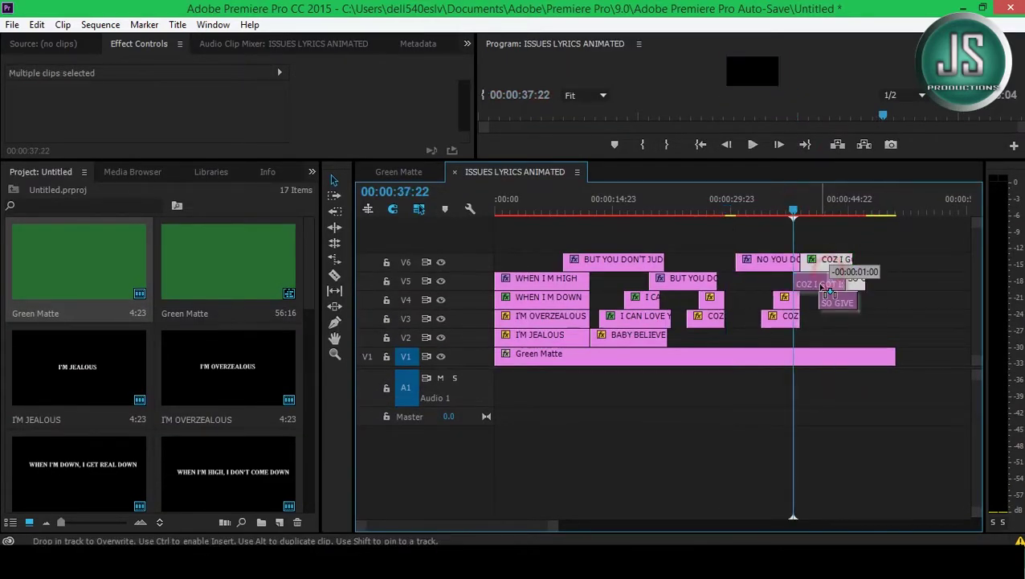
pyautogui.click(406, 368)
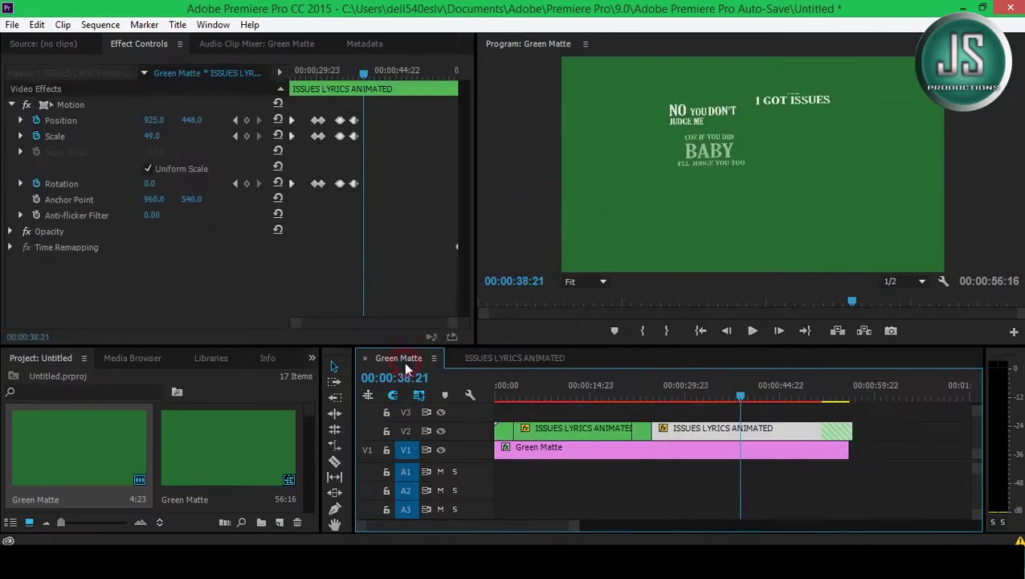
# - Paste a new vertical Position keyframe at 39:14 and preview the lyric animation
pyautogui.click(747, 399)
pyautogui.click(94, 141)
pyautogui.hotkey('ctrl', 'v')
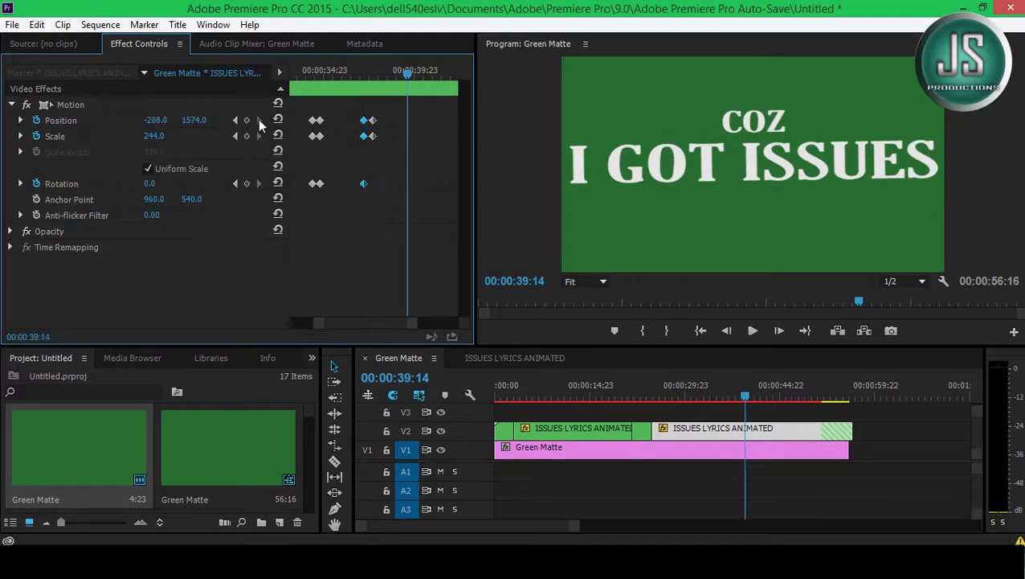
pyautogui.moveTo(732, 394); pyautogui.dragTo(680, 394)
pyautogui.click(753, 332)
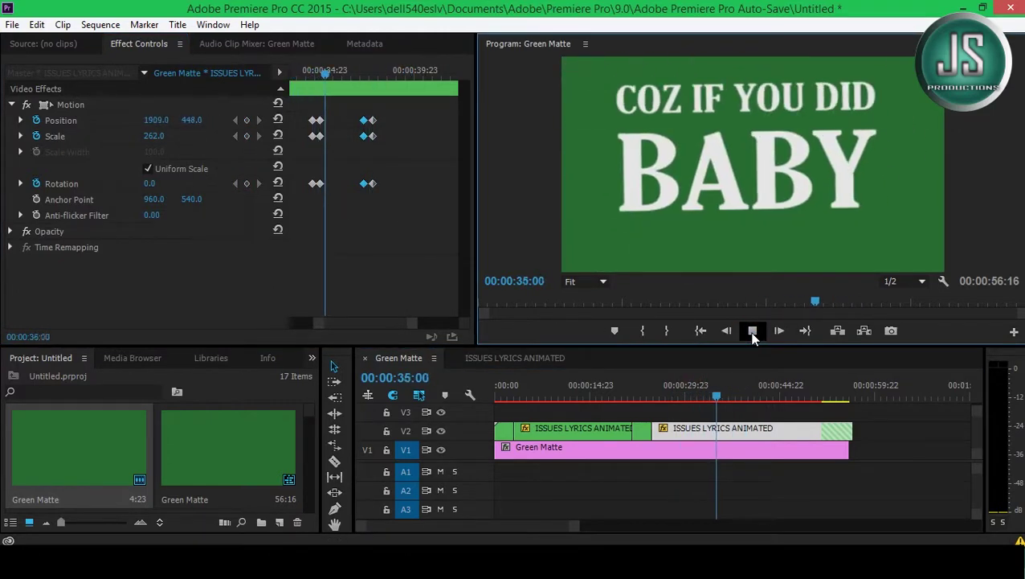
pyautogui.click(753, 331)
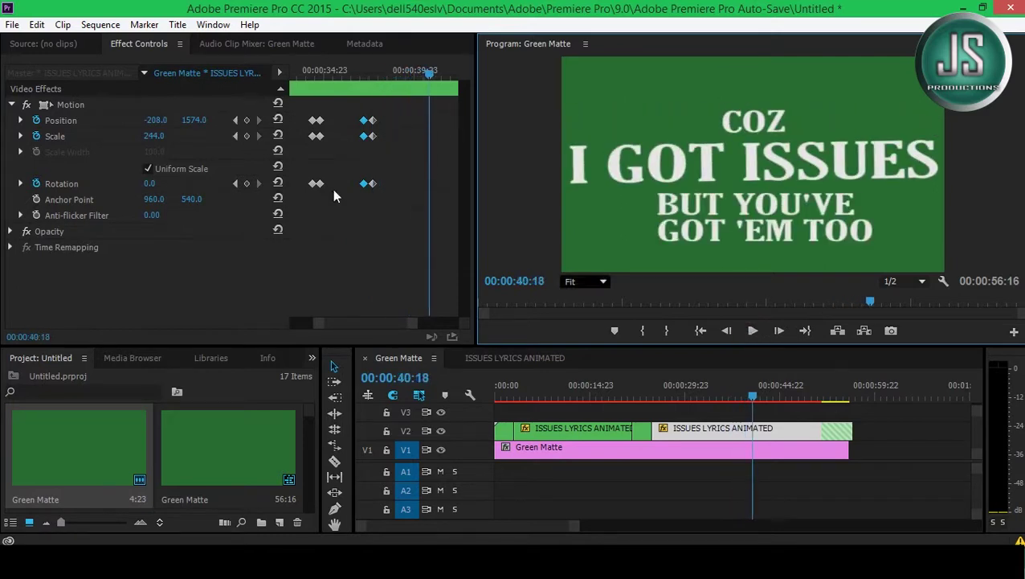
pyautogui.click(753, 332)
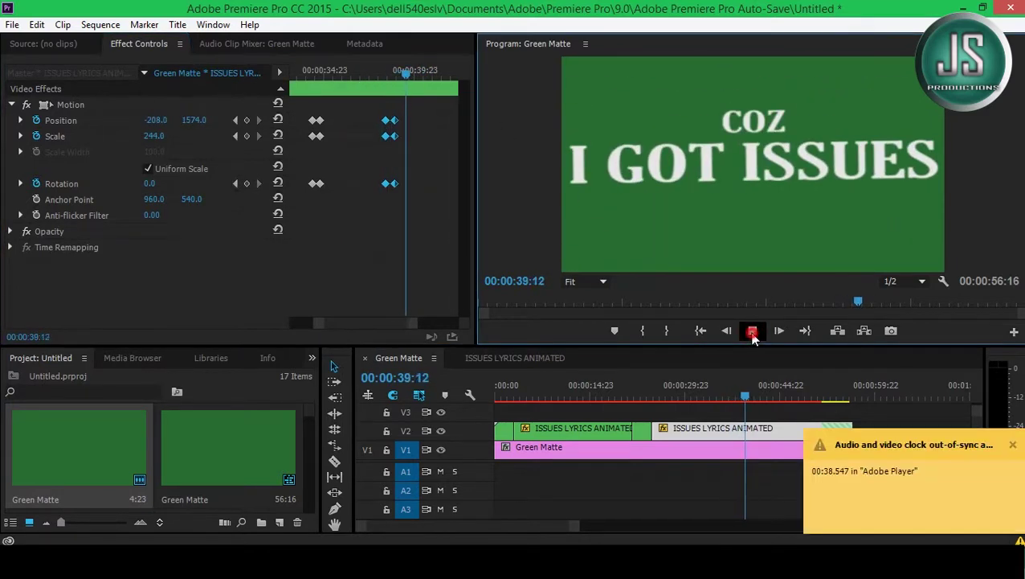
pyautogui.moveTo(378, 72)
pyautogui.mouseDown()
pyautogui.moveTo(407, 84)
pyautogui.moveTo(418, 74)
pyautogui.mouseUp()
# - Keyframe Position, Scale and Rotation to pan down to the GOT 'EM TOO line
pyautogui.click(247, 119)
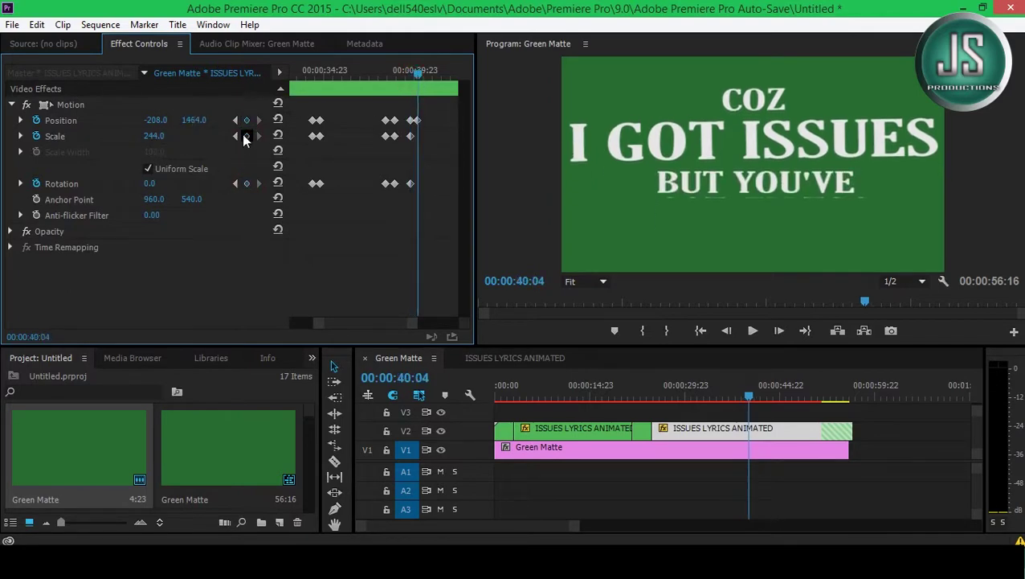
pyautogui.click(752, 331)
pyautogui.click(752, 332)
pyautogui.click(752, 332)
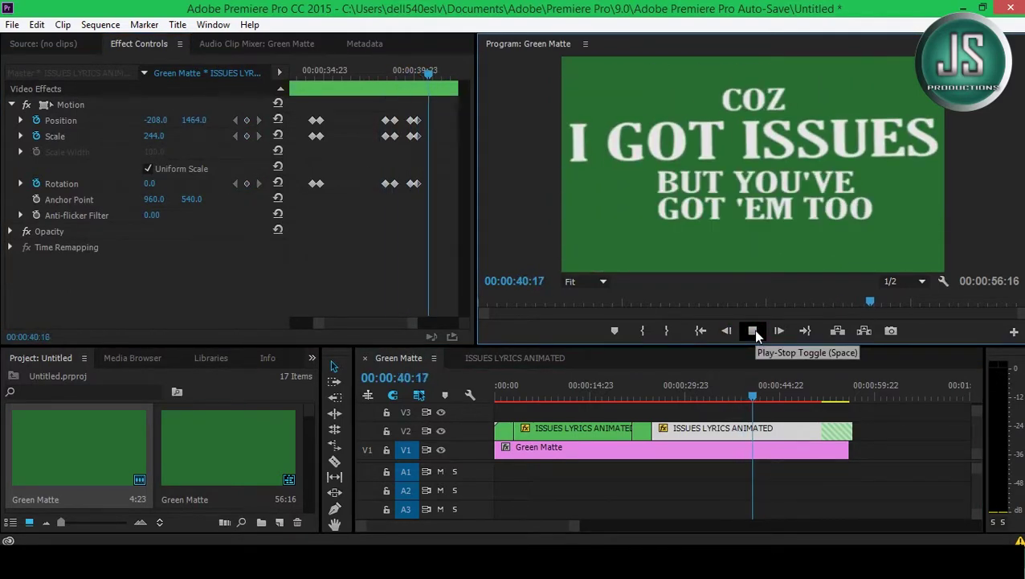
pyautogui.click(247, 120)
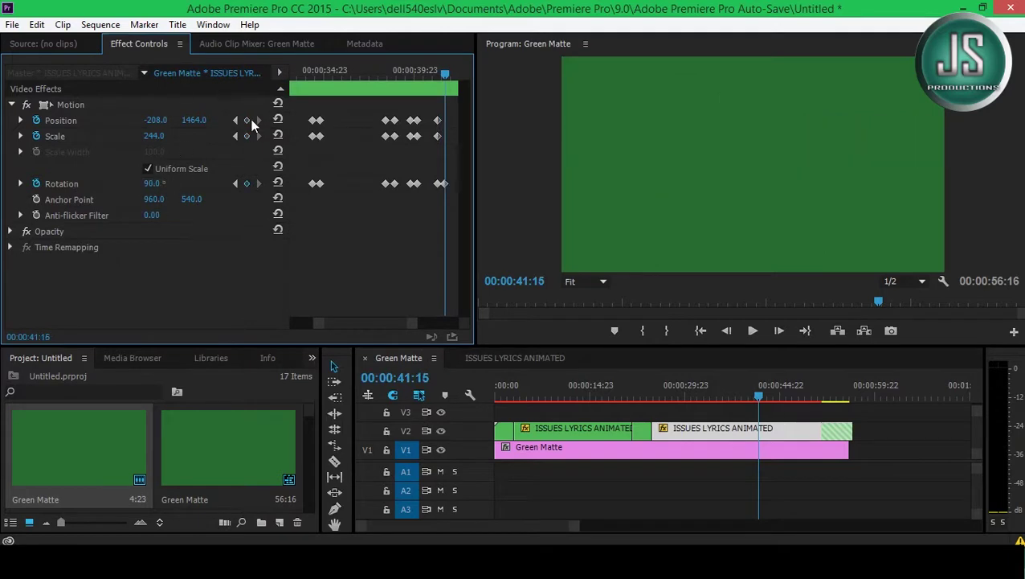
pyautogui.hotkey('ctrl', 'z')
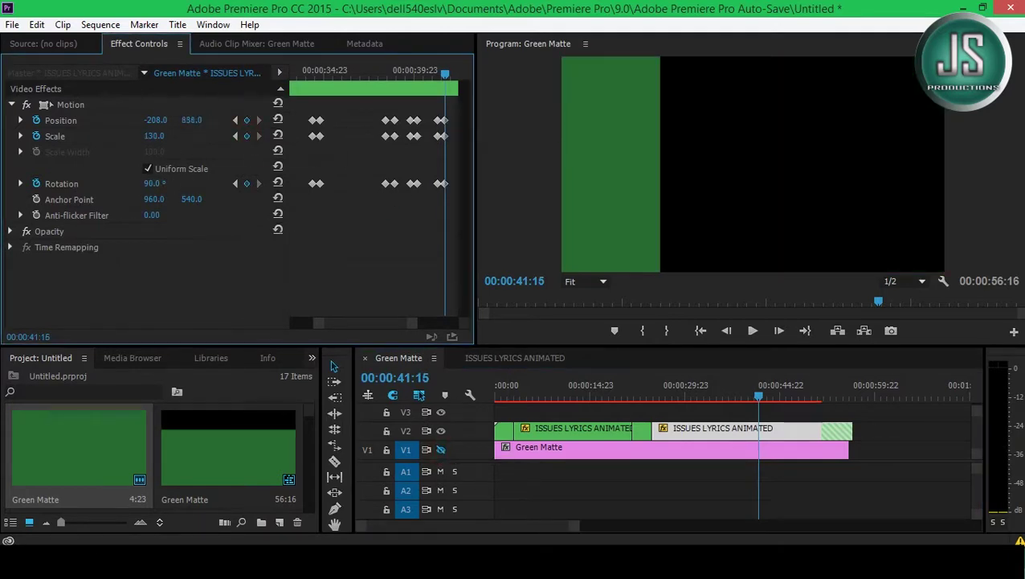
# - Set Rotation -90°, Scale 280 and Position 451/3062 to frame SO GIVE 'EM, then preview from 31:15
pyautogui.click(537, 358)
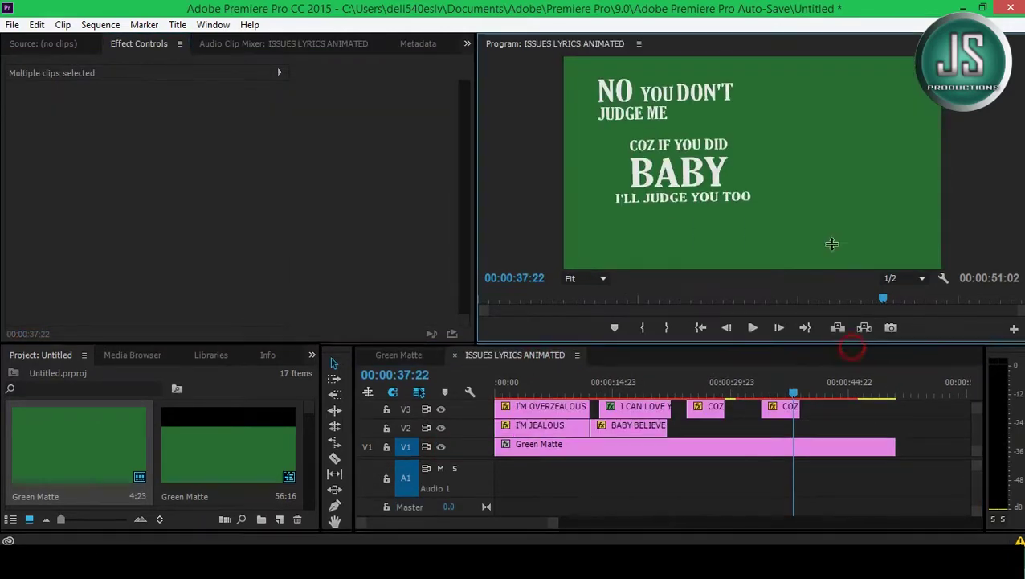
pyautogui.moveTo(851, 347); pyautogui.dragTo(851, 211)
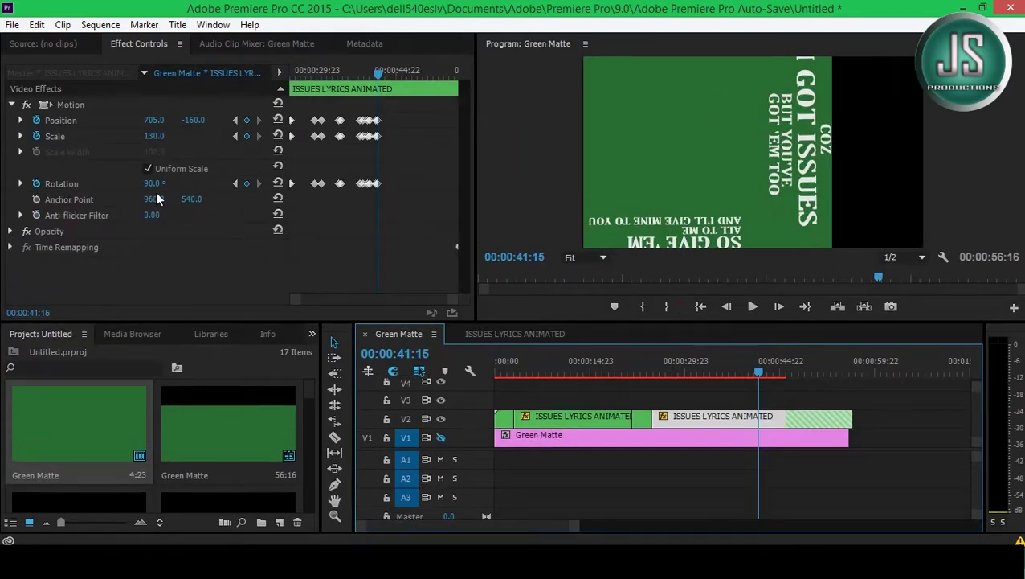
pyautogui.click(158, 198)
pyautogui.hotkey('ctrl', 'z')
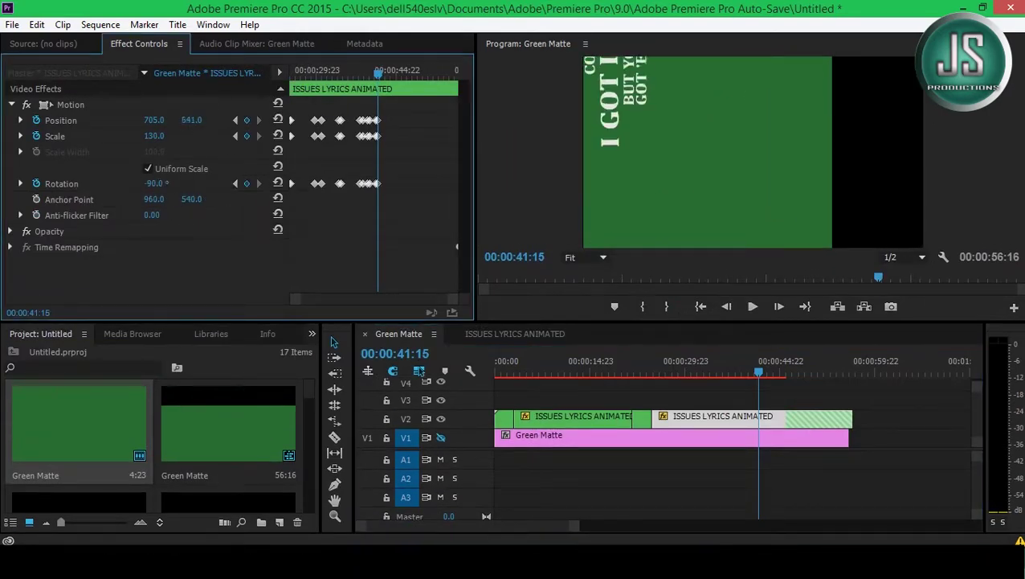
pyautogui.click(147, 168)
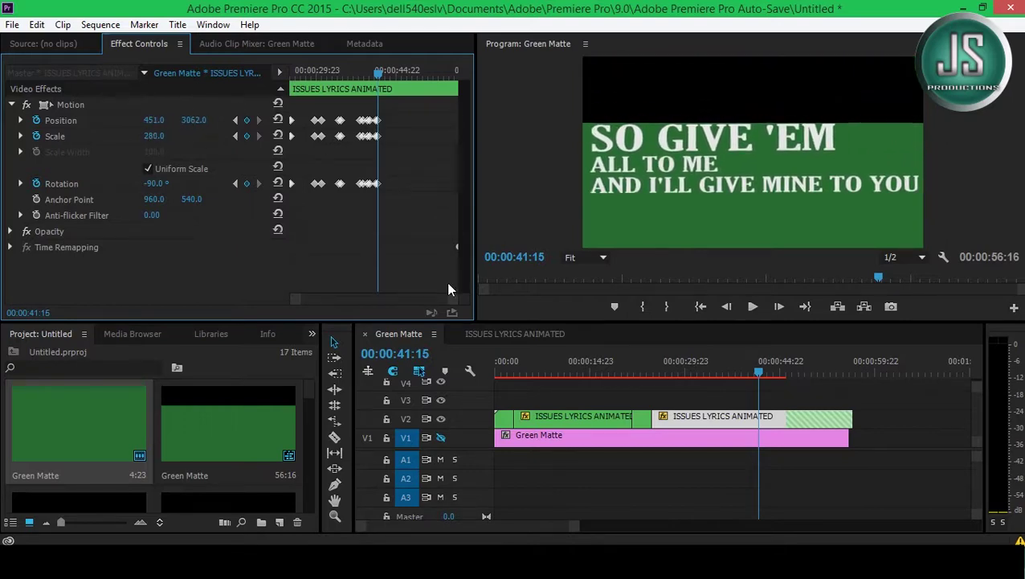
pyautogui.click(695, 366)
pyautogui.click(753, 306)
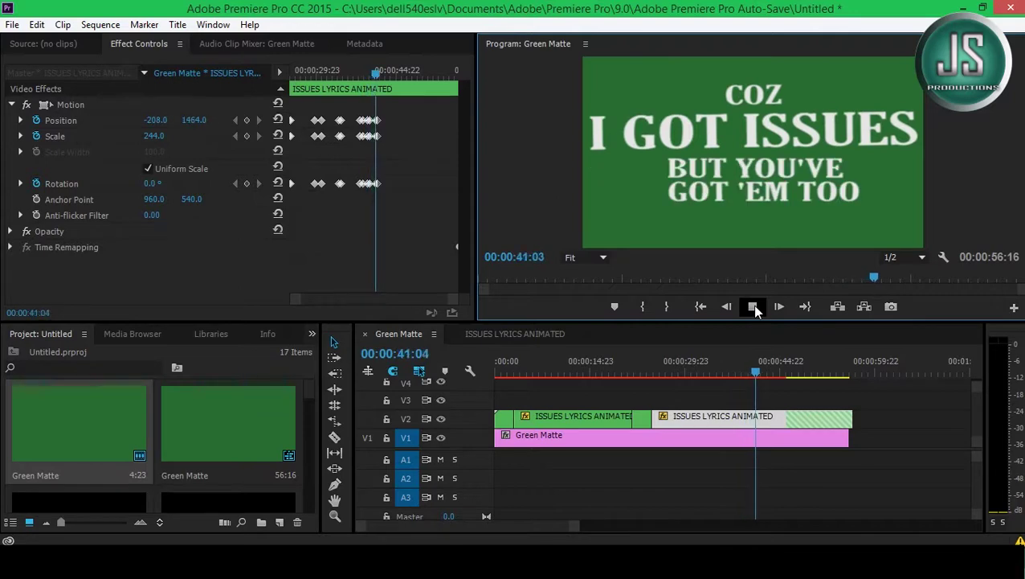
# - Apply a second Crop to the SO GIVE 'EM ALL TO ME clip and crop away its bottom
pyautogui.click(530, 334)
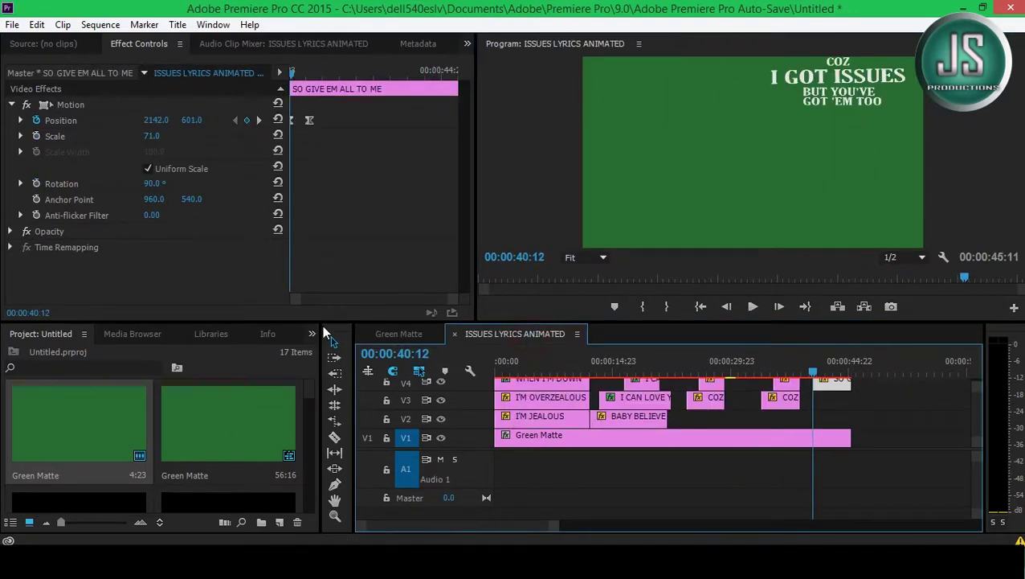
pyautogui.click(312, 333)
pyautogui.click(147, 407)
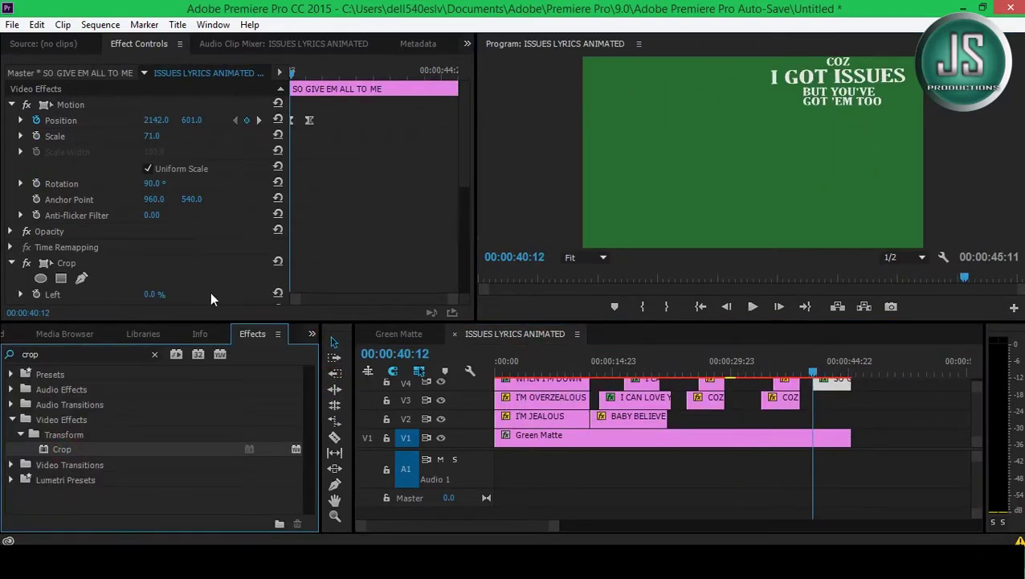
pyautogui.scroll(-5, 212, 299)
pyautogui.click(818, 370)
pyautogui.moveTo(154, 268)
pyautogui.mouseDown()
pyautogui.moveTo(185, 268)
pyautogui.moveTo(125, 271)
pyautogui.moveTo(135, 268)
pyautogui.mouseUp()
# - Keyframe Crop Bottom from 27% to 0% around 41:02, ease the keyframes, and preview the reveal
pyautogui.click(818, 363)
pyautogui.click(36, 269)
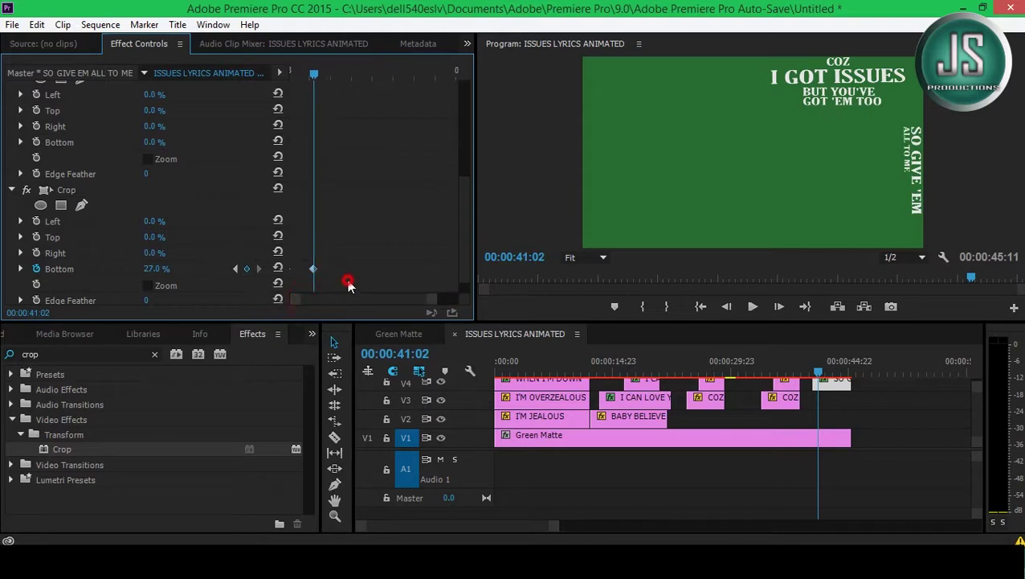
pyautogui.rightClick(314, 268)
pyautogui.moveTo(299, 286)
pyautogui.mouseDown()
pyautogui.moveTo(363, 259)
pyautogui.moveTo(343, 272)
pyautogui.mouseUp()
pyautogui.click(413, 474)
pyautogui.click(812, 363)
pyautogui.click(753, 306)
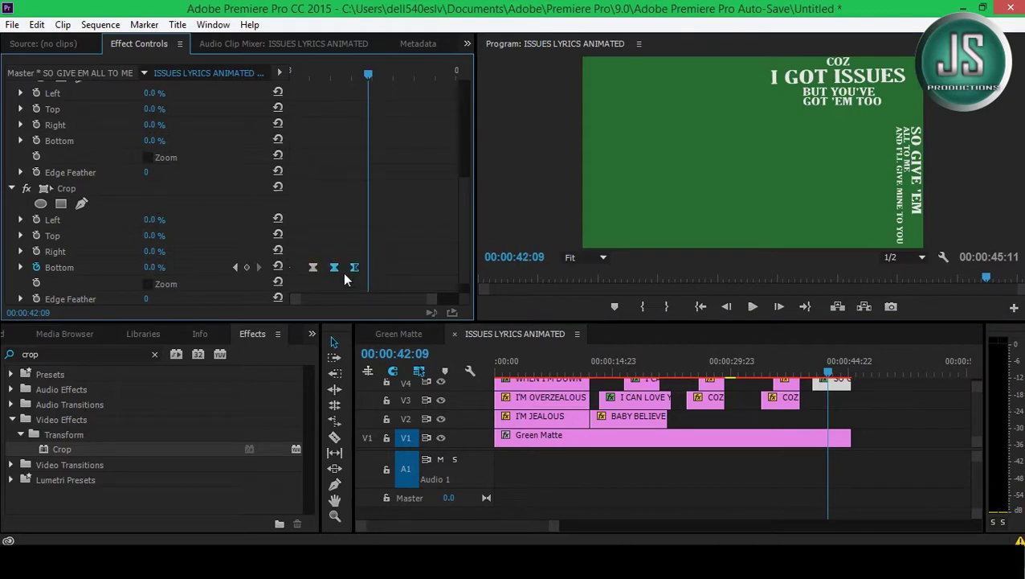
pyautogui.click(399, 333)
pyautogui.click(736, 363)
# - Drag the final two rotate-and-zoom keyframes earlier and replay the turn to SO GIVE 'EM ALL TO ME
pyautogui.click(752, 306)
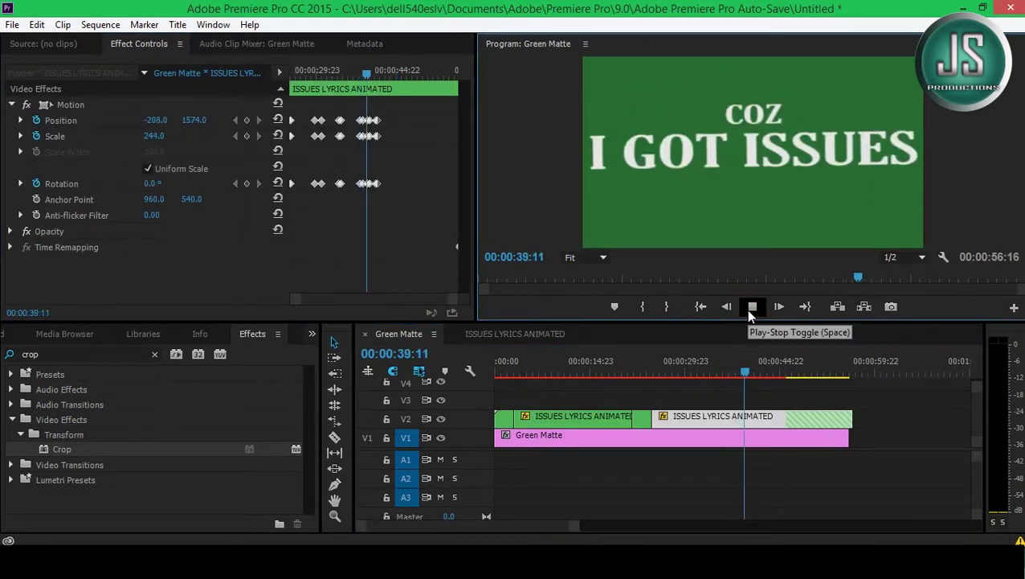
pyautogui.click(752, 306)
pyautogui.click(410, 301)
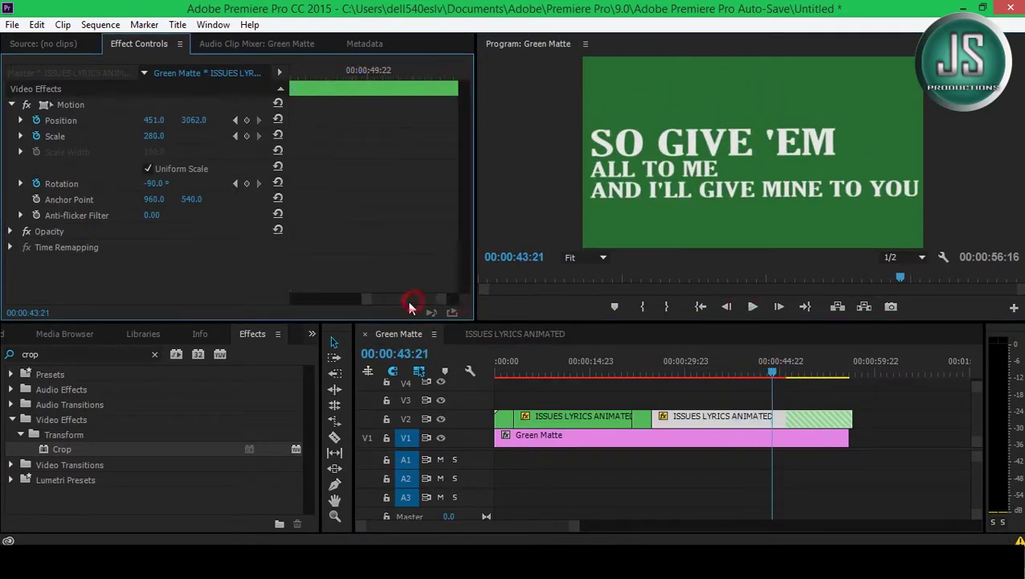
pyautogui.click(381, 74)
pyautogui.click(749, 308)
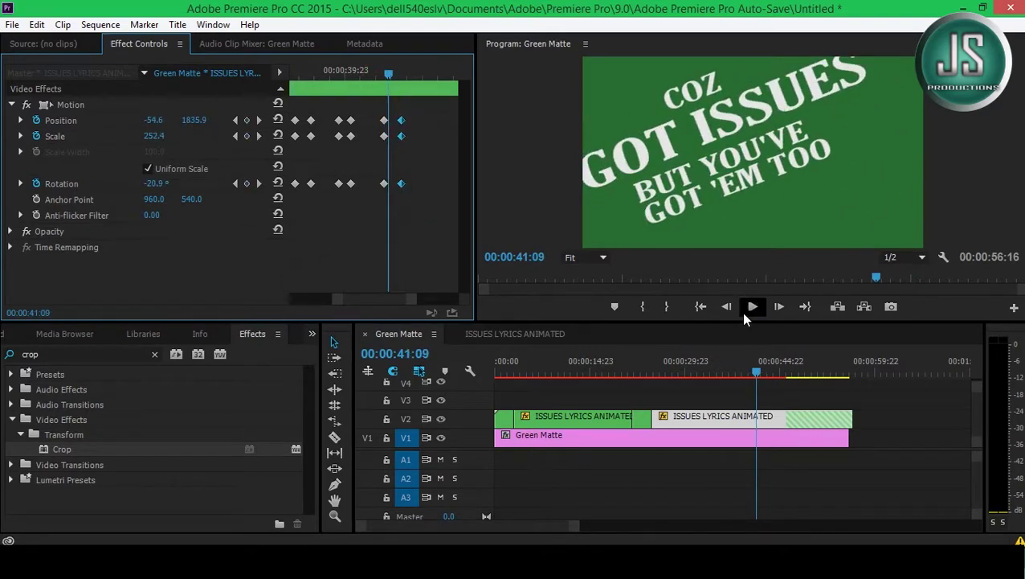
pyautogui.moveTo(383, 120); pyautogui.dragTo(370, 119)
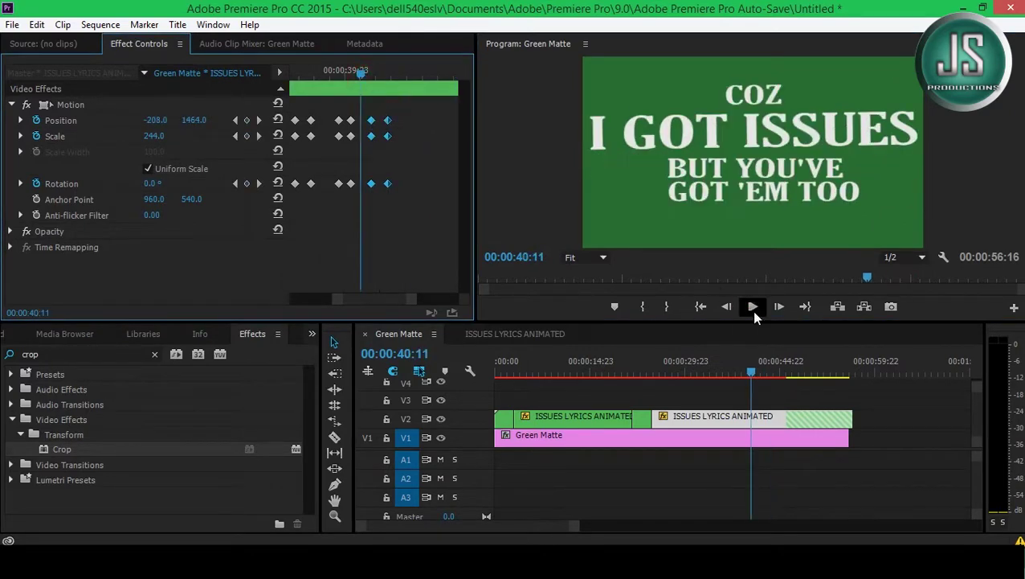
pyautogui.click(753, 307)
pyautogui.moveTo(384, 74); pyautogui.dragTo(366, 74)
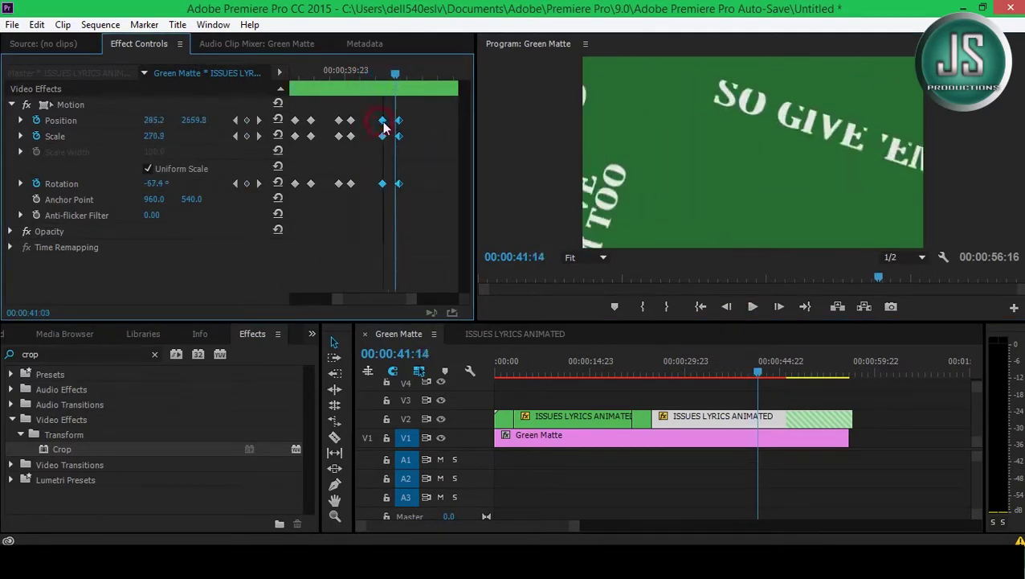
pyautogui.click(751, 309)
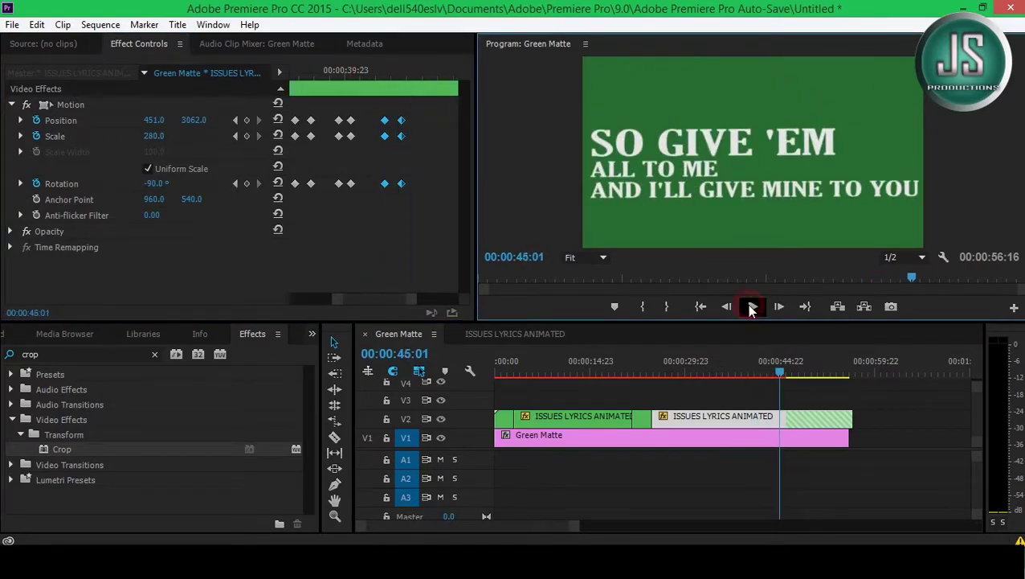